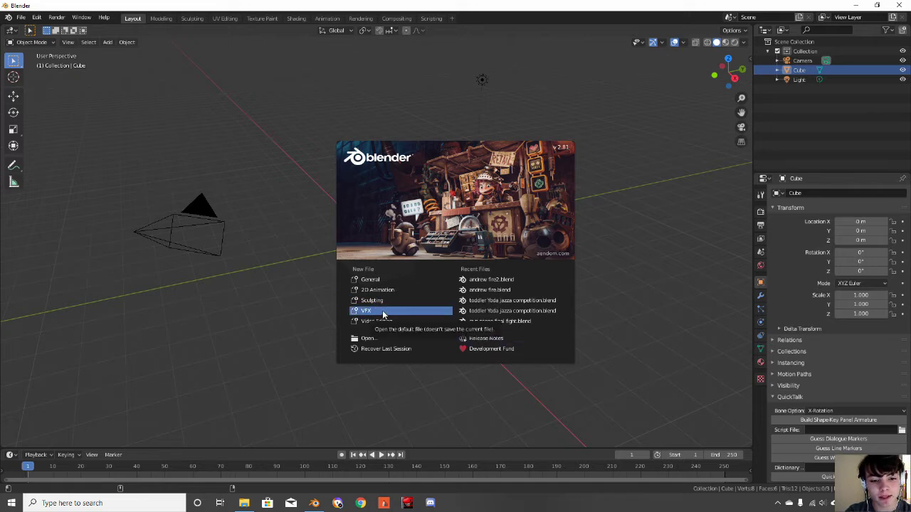
Dismiss the splash screen and delete the default cube and light
click(242, 274)
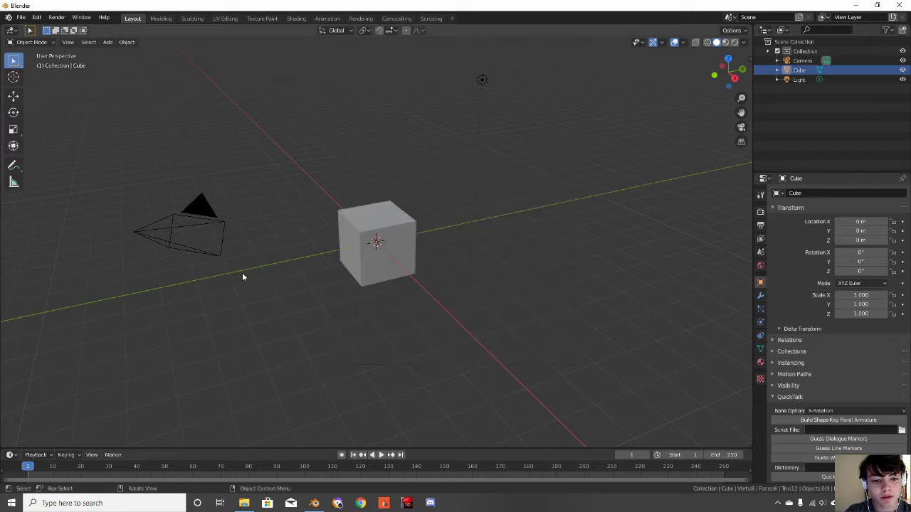
middle_drag(413, 264, 410, 261)
drag(322, 64, 572, 307)
key(Delete)
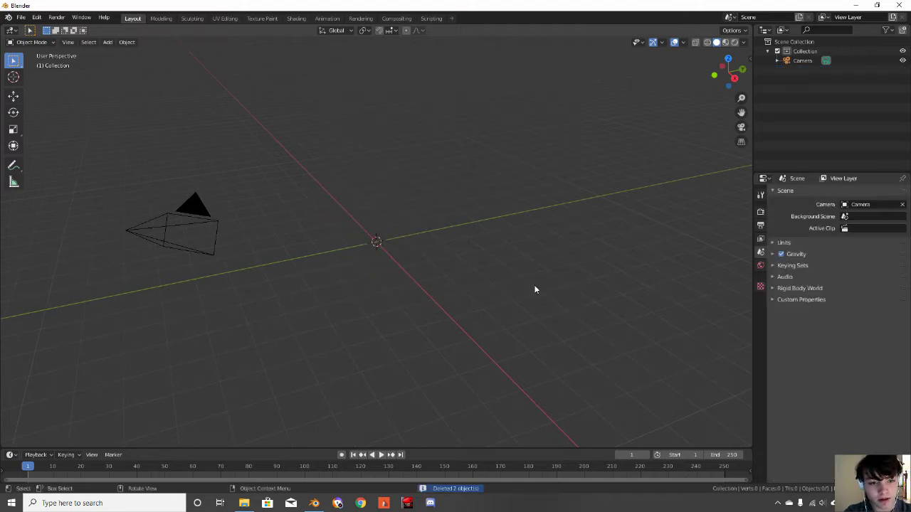
Clear the camera's location and rotation so it sits at the world origin
click(204, 219)
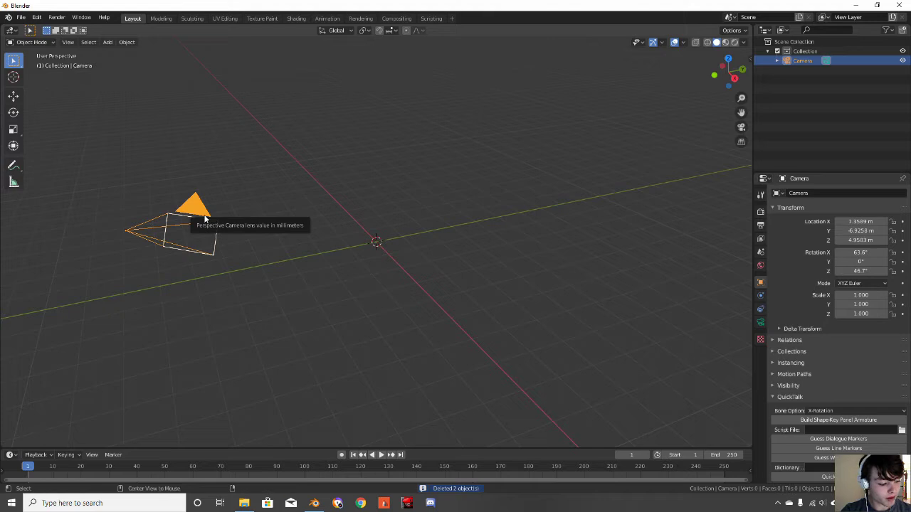
key(alt+g)
key(alt+r)
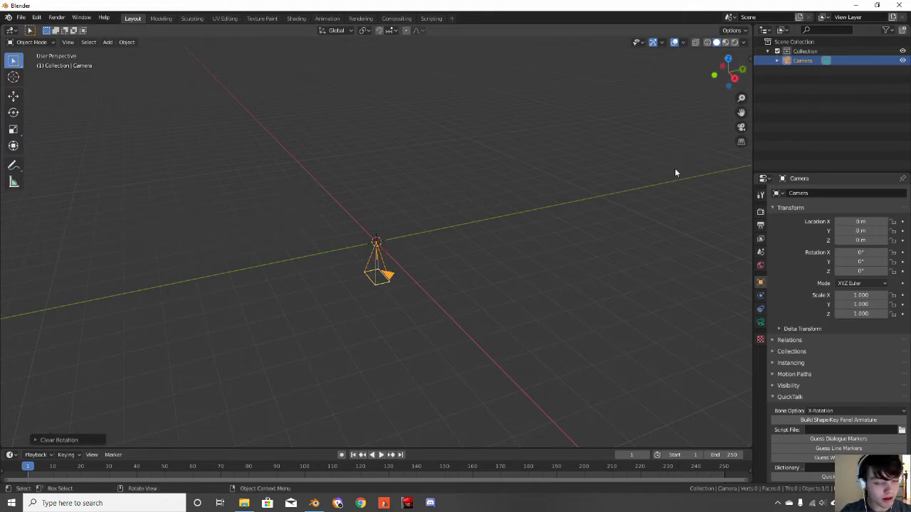
Turn on the Shortcut VUr key display for the viewport
key(n)
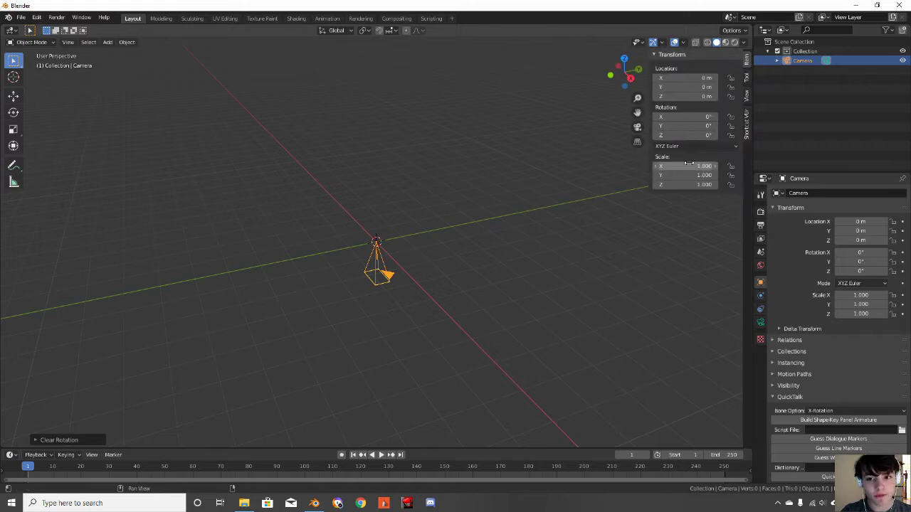
click(745, 128)
key(n)
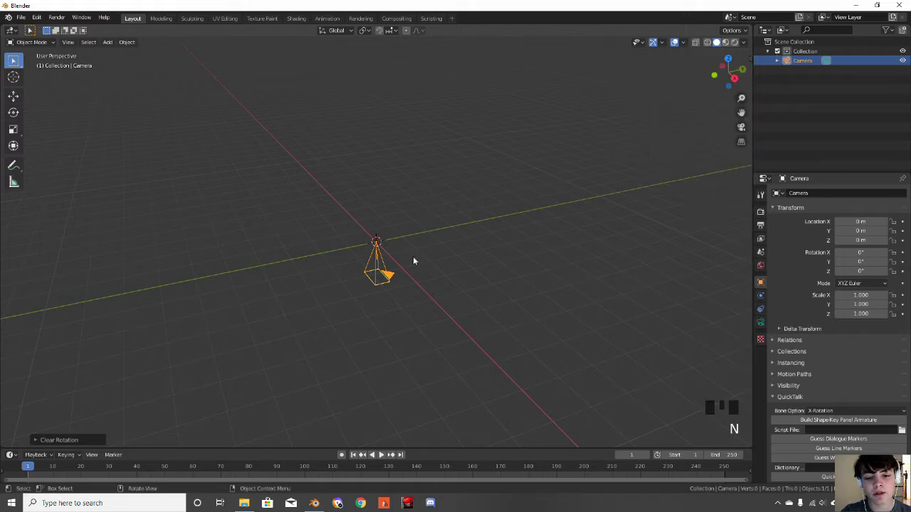
Raise the camera 2 m along the global Z axis and look through the camera
middle_drag(422, 234, 437, 237)
key(g)
key(z)
text(5)
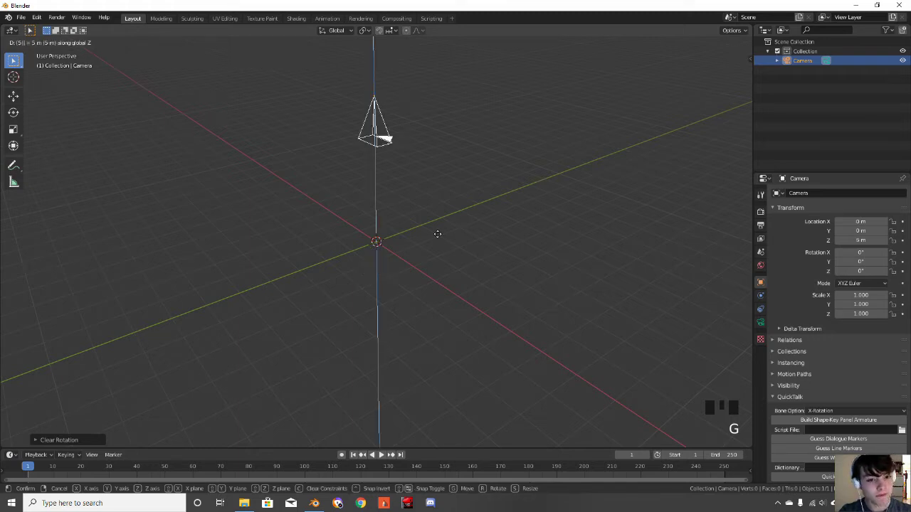
key(BackSpace)
text(1)
key(BackSpace)
text(2)
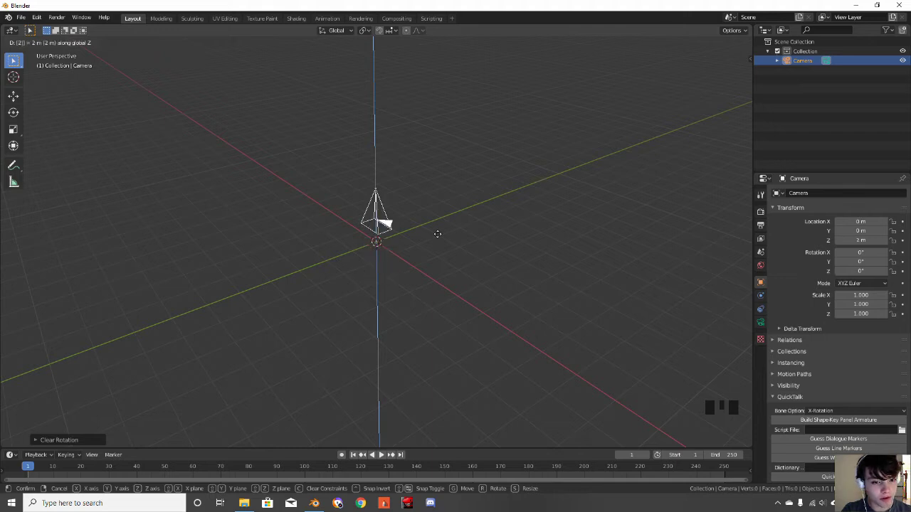
click(438, 233)
middle_drag(437, 237, 427, 266)
scroll(429, 268, up, 2)
key(KP_0)
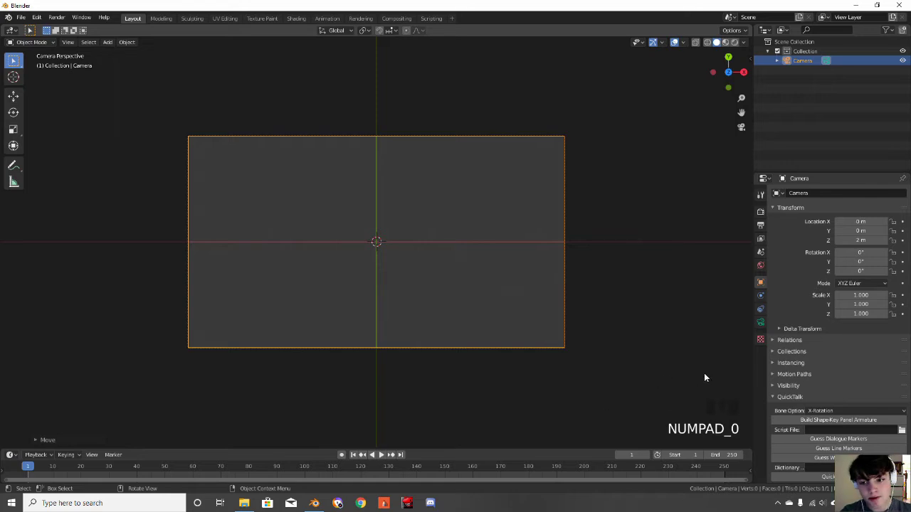
Enable background images for the camera and add one with Movie Clip as its source
click(760, 323)
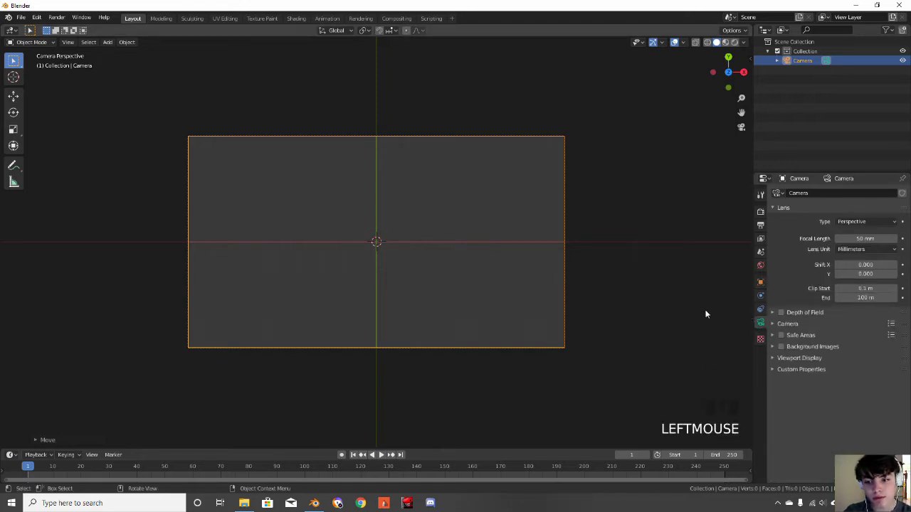
click(781, 346)
click(771, 346)
click(829, 362)
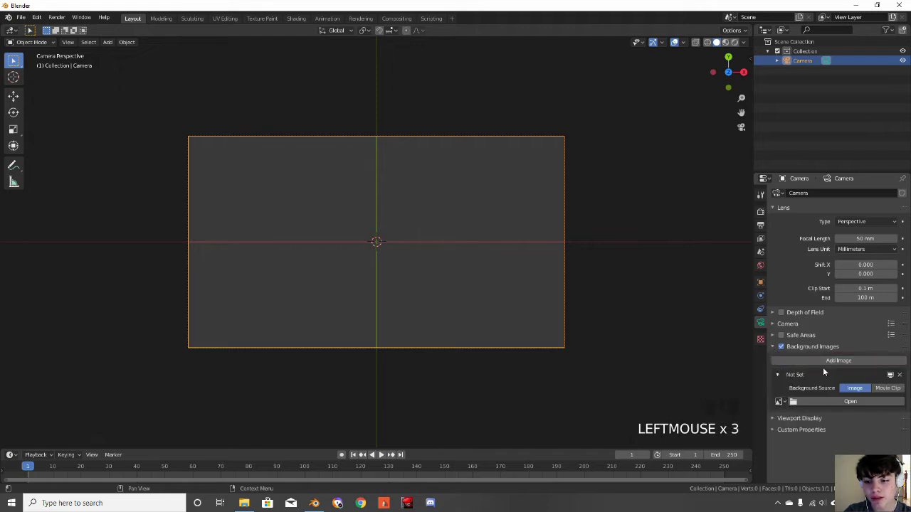
click(887, 388)
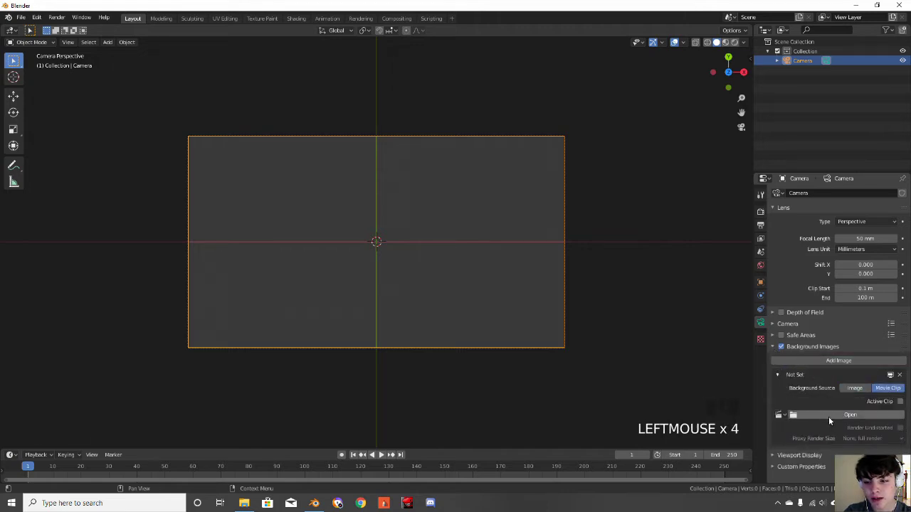
Load the gun MOV clip from the Youtube folder as the camera's background footage
click(820, 414)
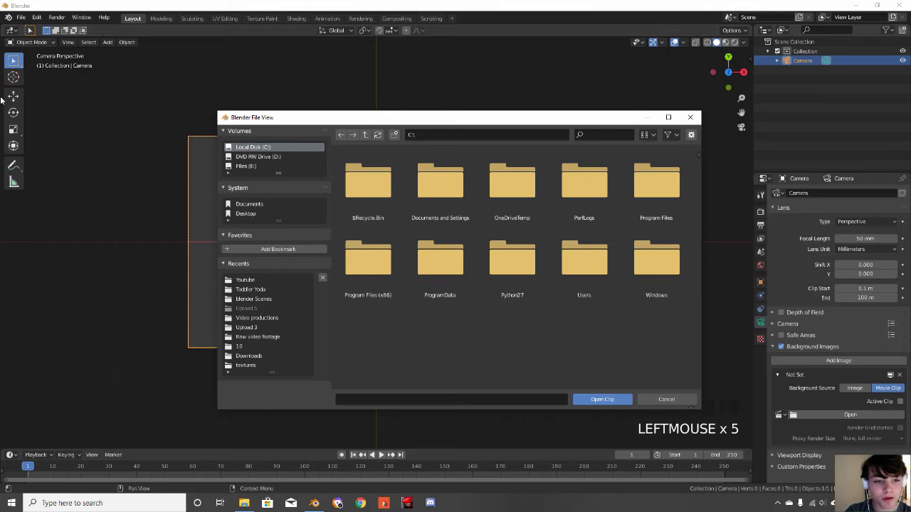
click(254, 281)
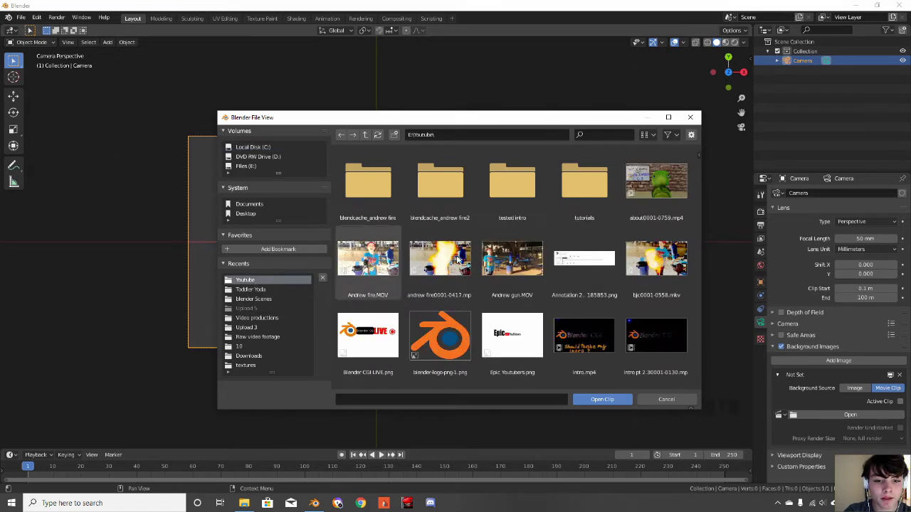
double_click(518, 265)
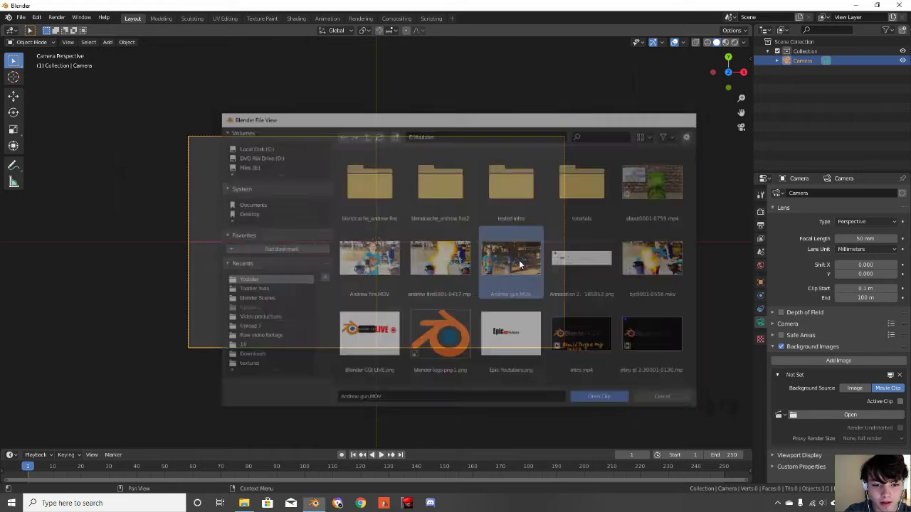
Enlarge the timeline area and play through the background footage
drag(154, 448, 173, 363)
key(space)
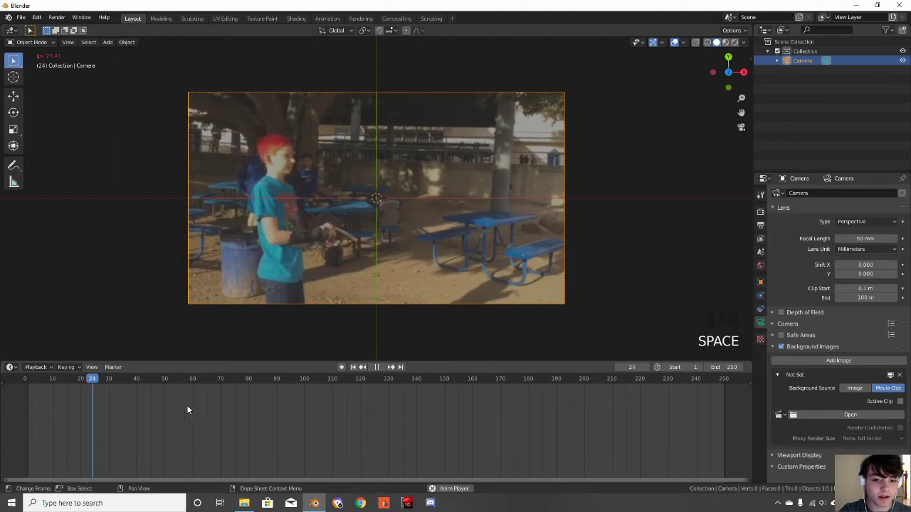
scroll(367, 471, down, 3)
scroll(369, 466, down, 2)
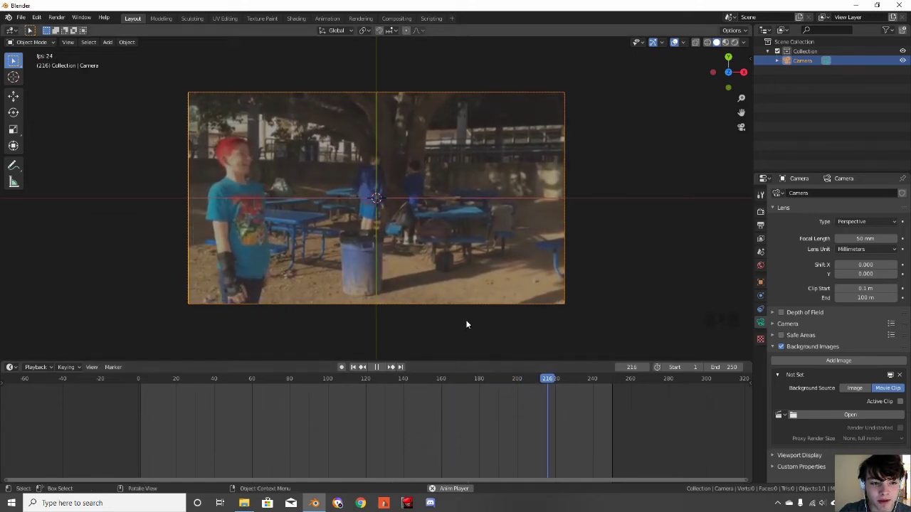
key(space)
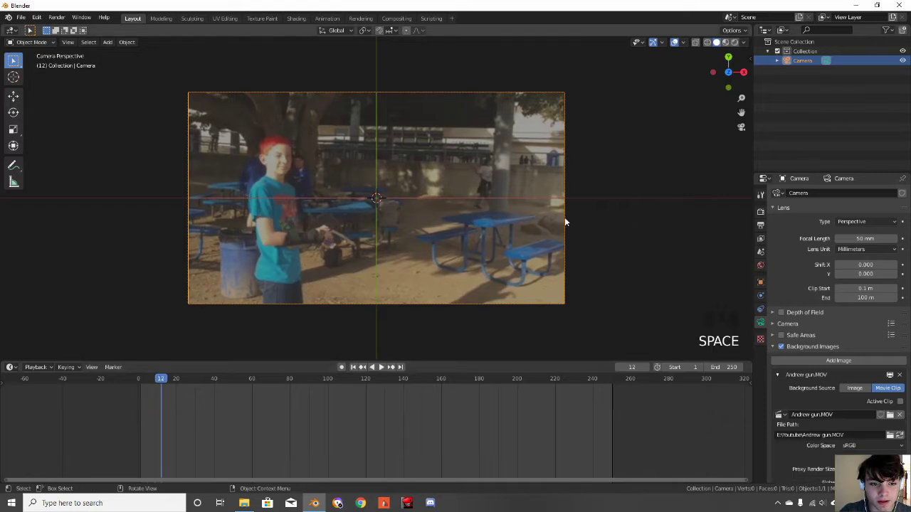
Add a Motion Tracking workspace from the VFX set
click(447, 18)
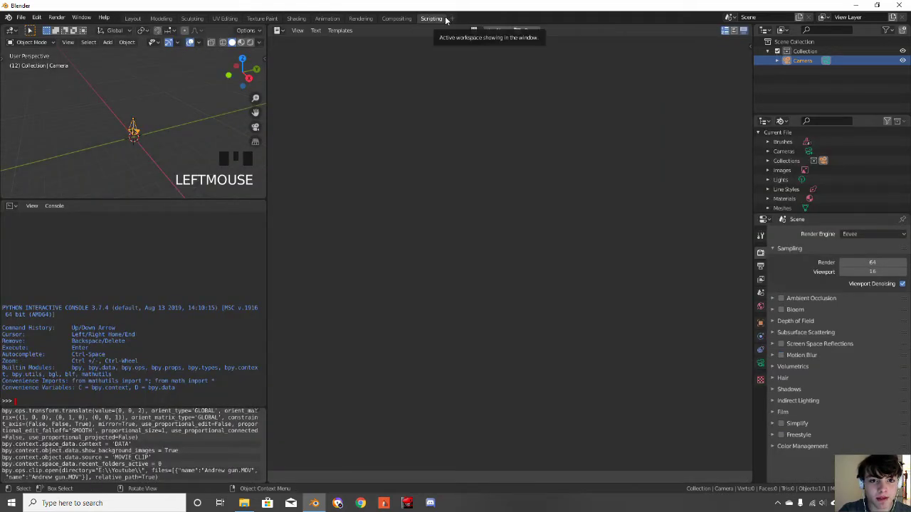
click(448, 18)
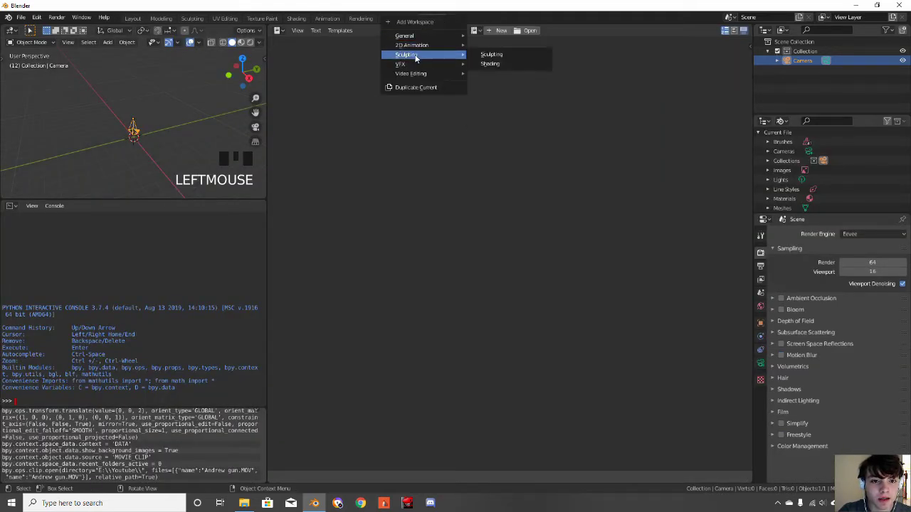
mouse_move(415, 64)
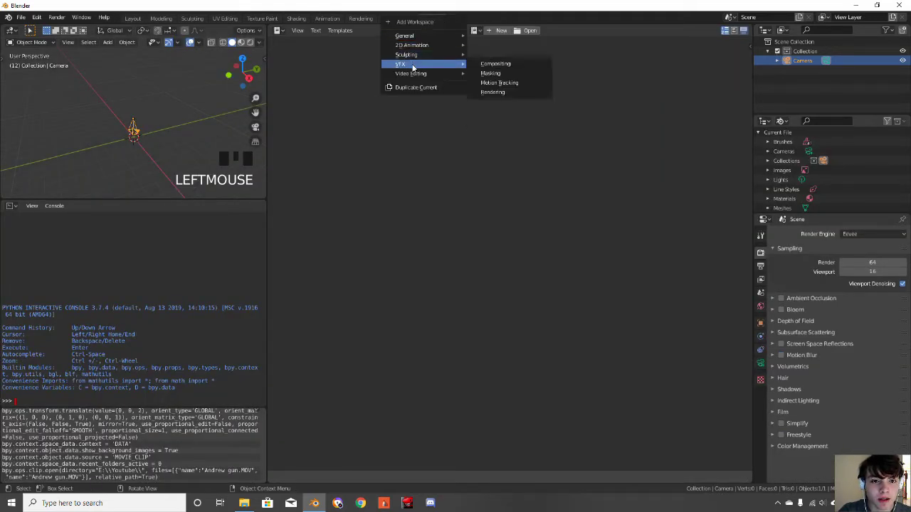
click(513, 83)
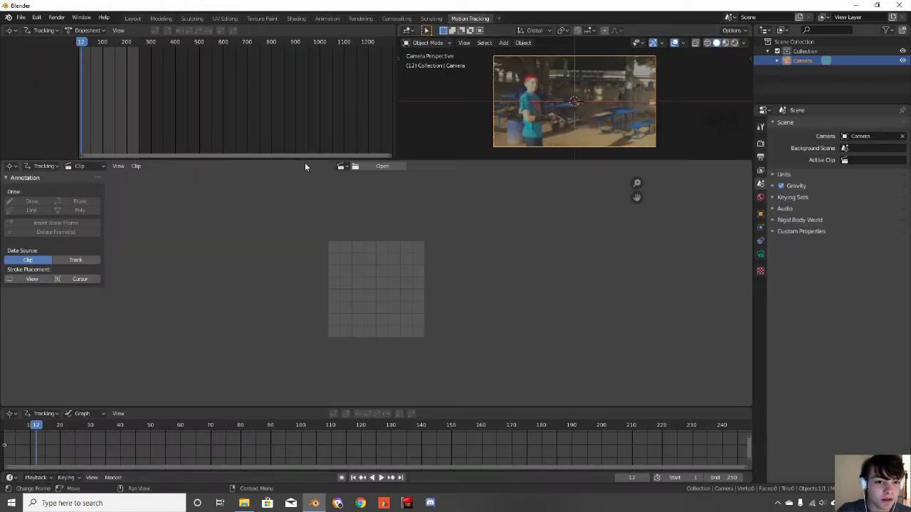
Choose the already loaded gun clip in the clip editor and apply Set Scene Frames and Prefetch to it
click(341, 166)
click(349, 181)
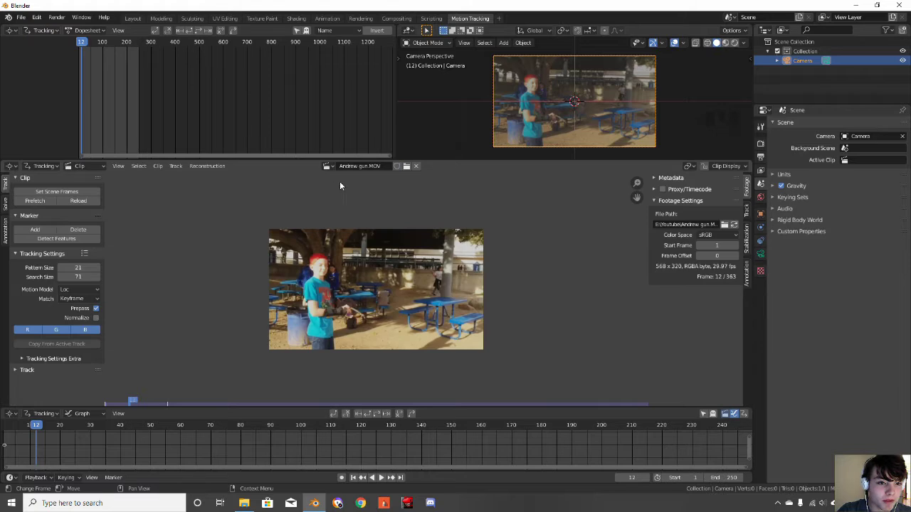
click(48, 193)
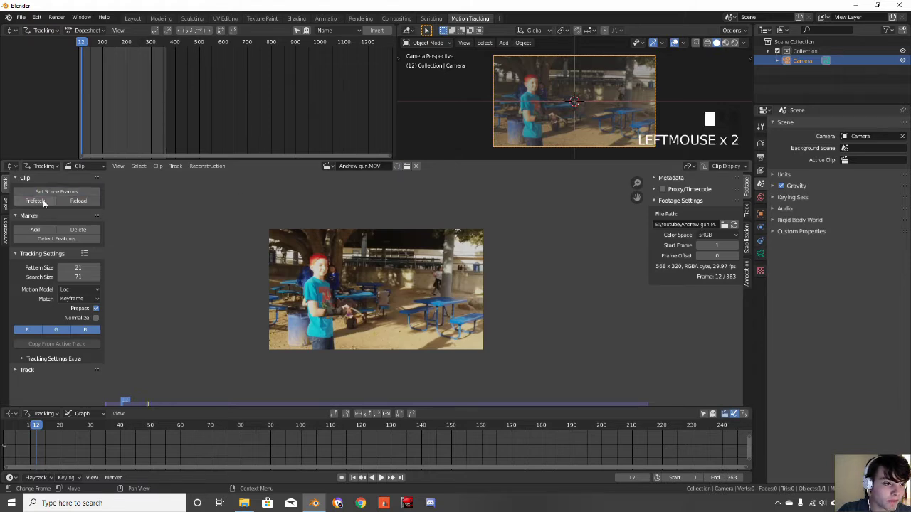
click(40, 202)
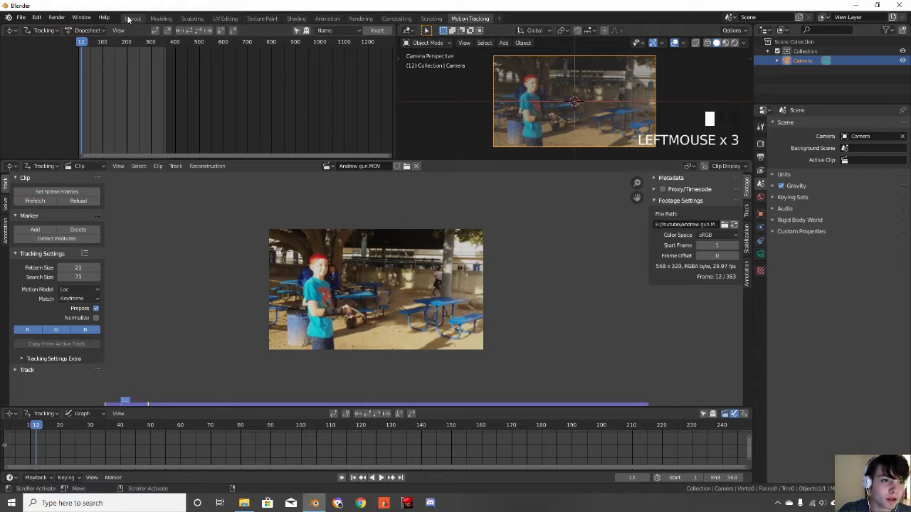
Play the footage from its start in the Layout workspace and rewind the timeline to frame 0
click(135, 19)
drag(159, 381, 168, 384)
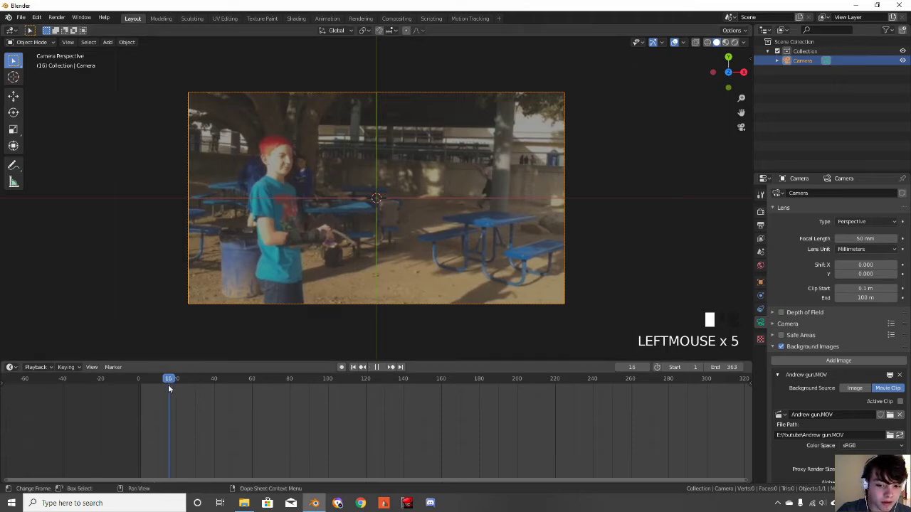
click(140, 382)
scroll(273, 414, down, 4)
key(space)
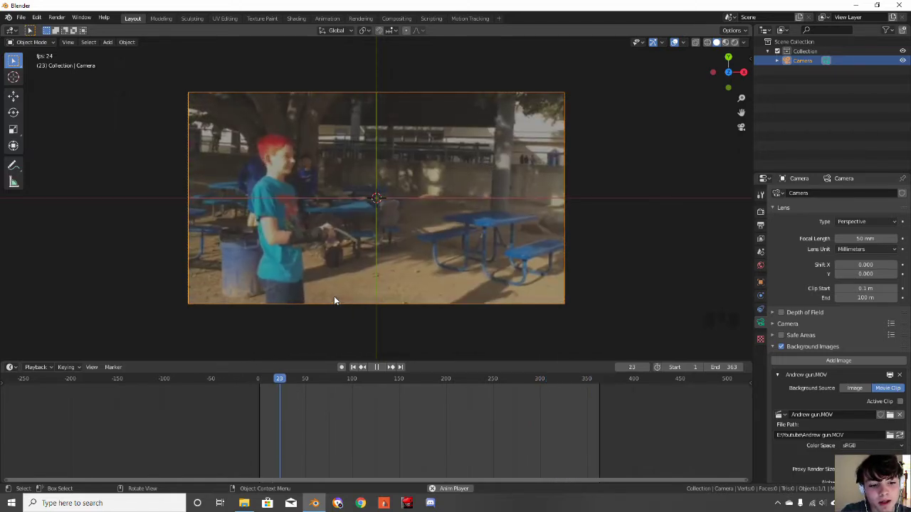
key(space)
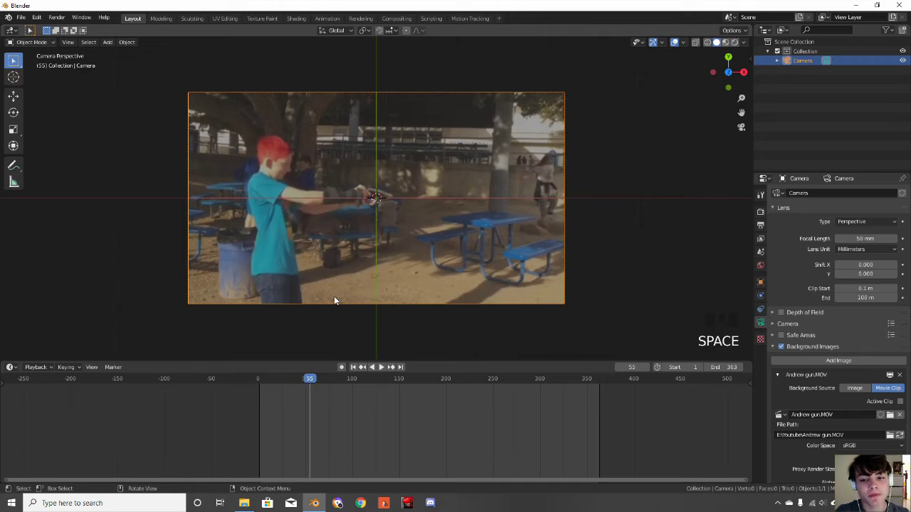
drag(309, 379, 206, 375)
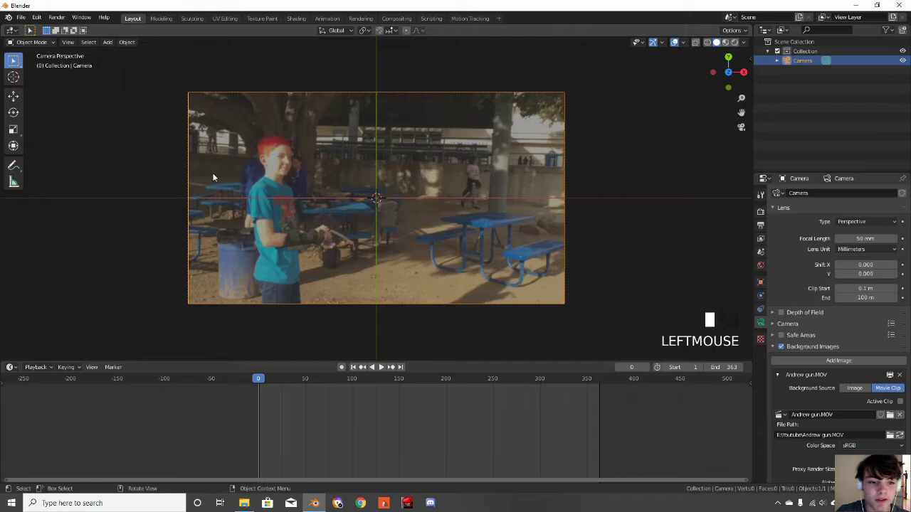
Enlarge the footage in the viewport and collapse the camera's clip entry and Background Images settings
scroll(320, 202, up, 3)
scroll(320, 202, down, 2)
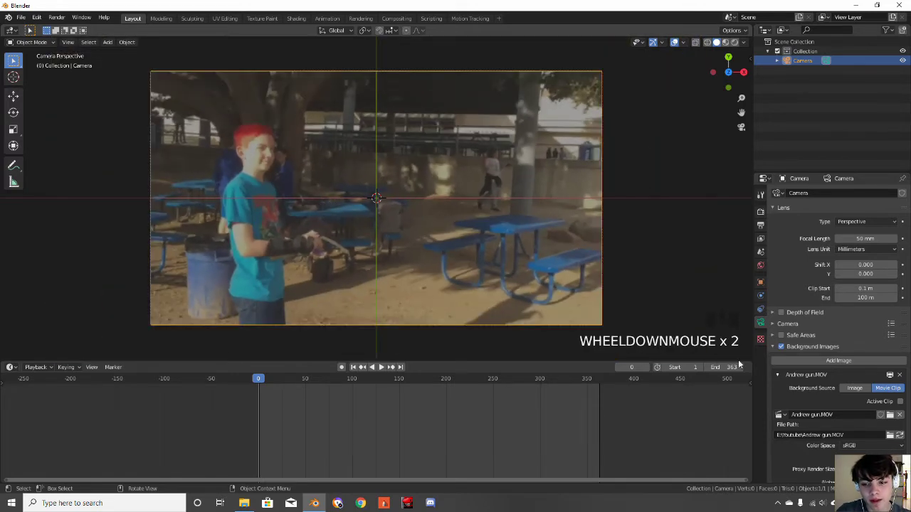
click(776, 373)
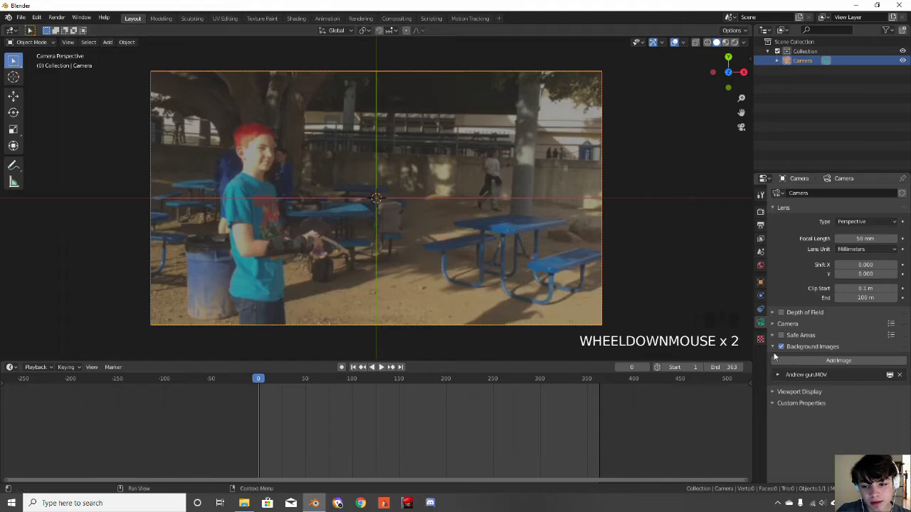
click(775, 347)
Add a UV sphere at the origin and scale it down to a small ball in the middle of the camera frame
key(shift+a)
mouse_move(330, 198)
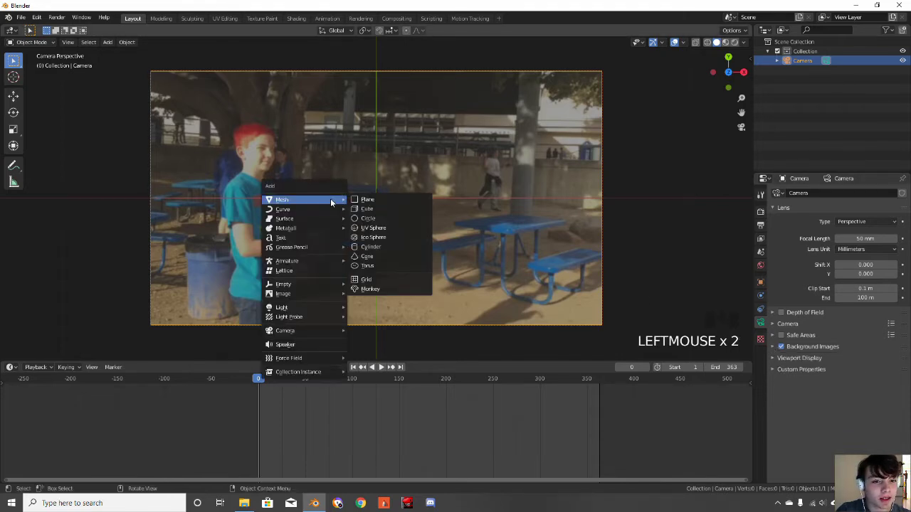
click(389, 230)
key(s)
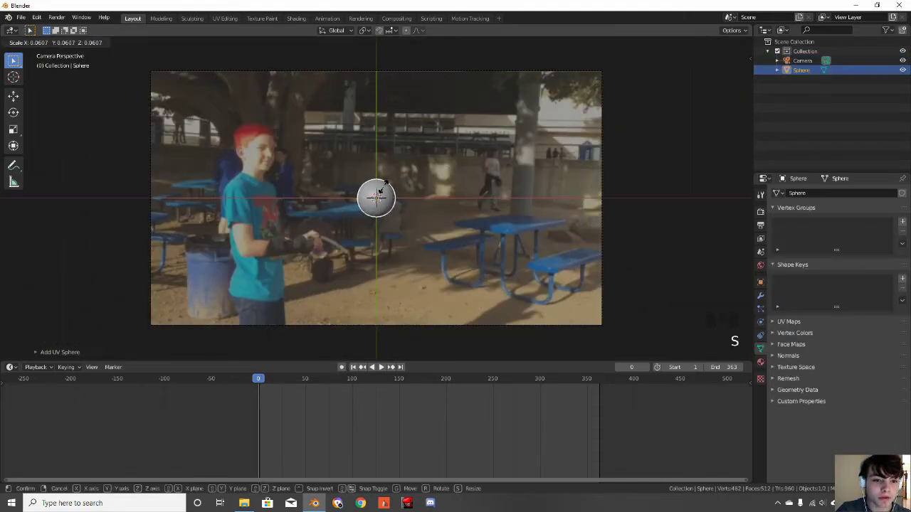
click(390, 185)
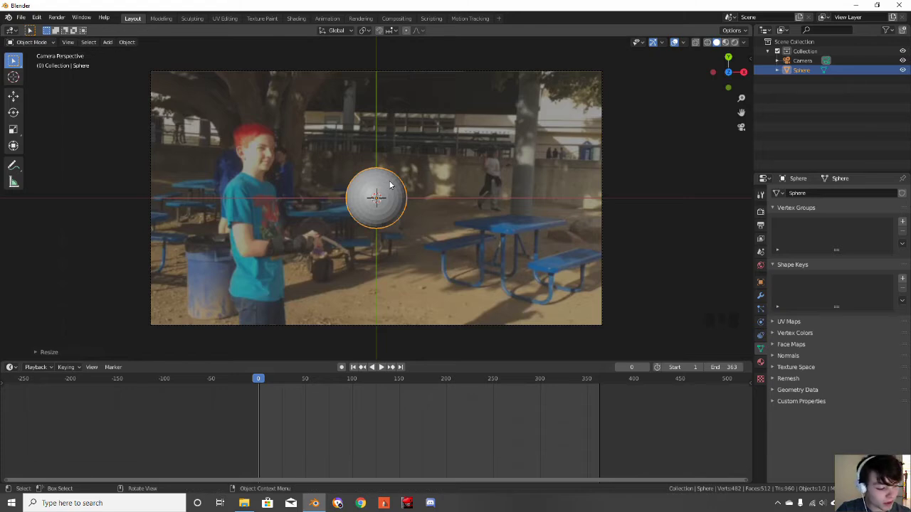
Rotate the sphere about the global Y axis so its poles lie along the X axis
key(r)
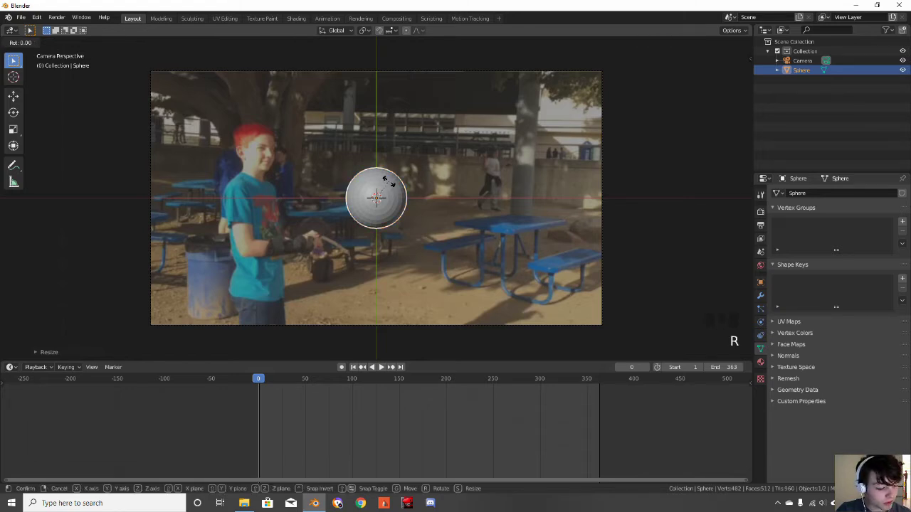
key(y)
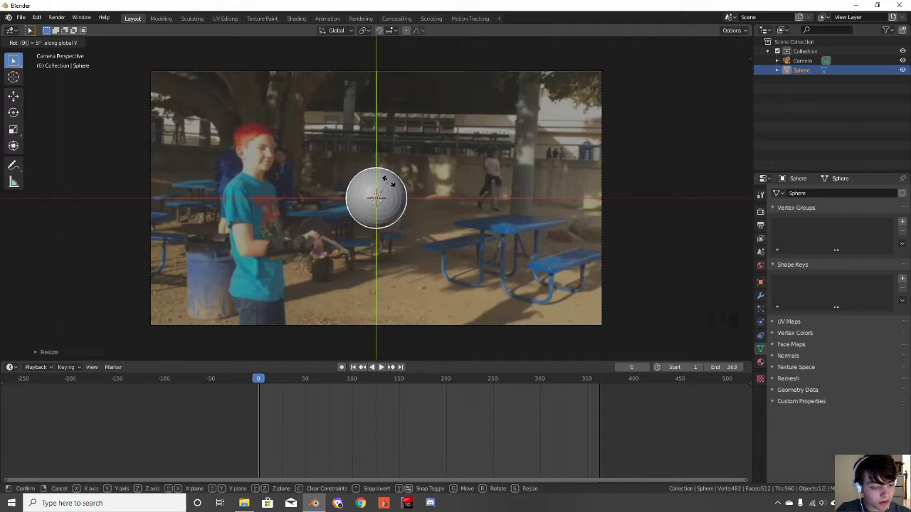
key(Return)
scroll(389, 185, up, 2)
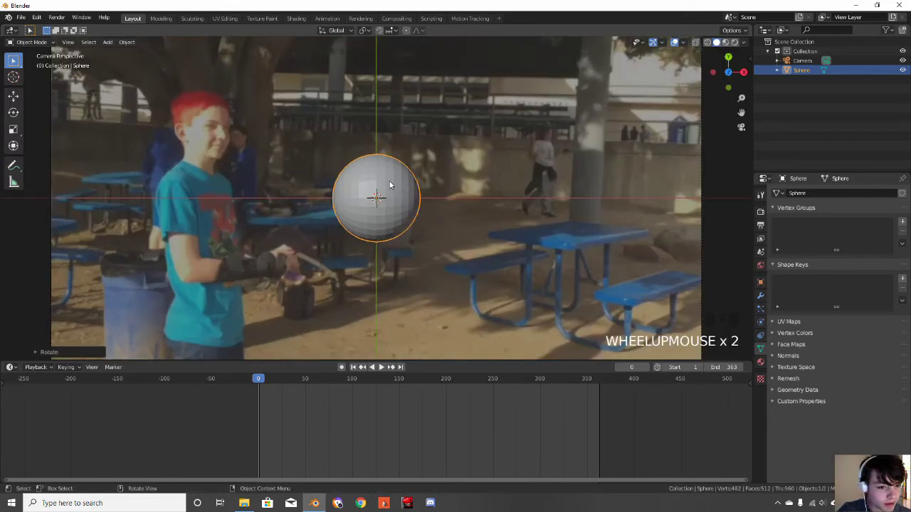
In Edit Mode, pull the sphere's negative-X pole vertex outward along X with proportional editing, size about 0.18, forming a teardrop, and return to Object Mode
key(Tab)
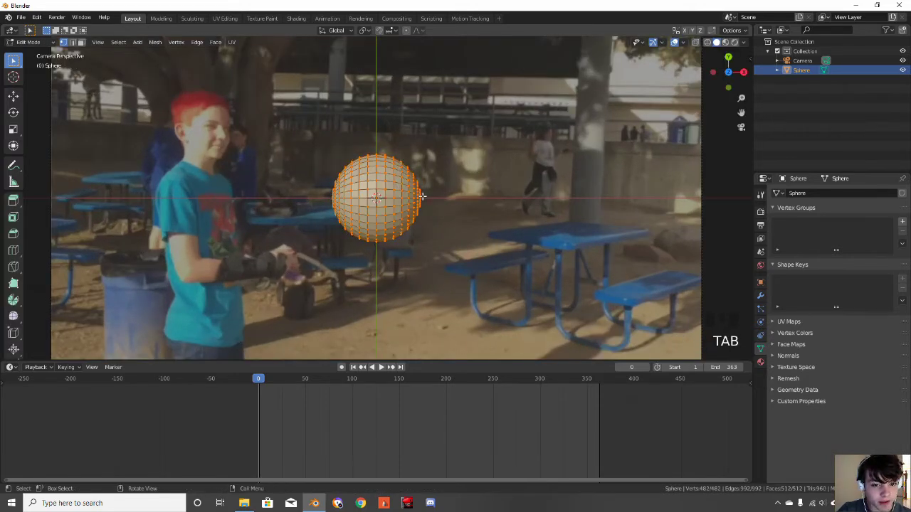
click(329, 198)
middle_drag(333, 200, 412, 104)
scroll(356, 235, up, 4)
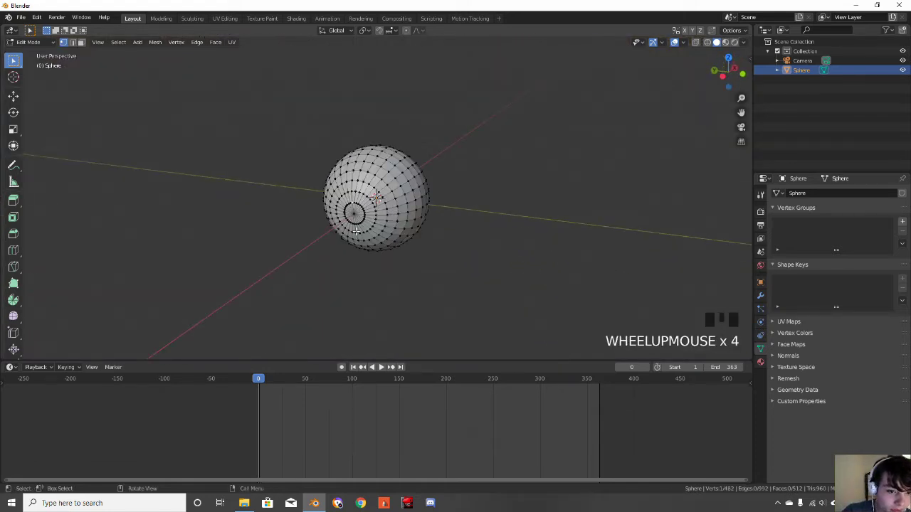
click(355, 212)
key(KP_0)
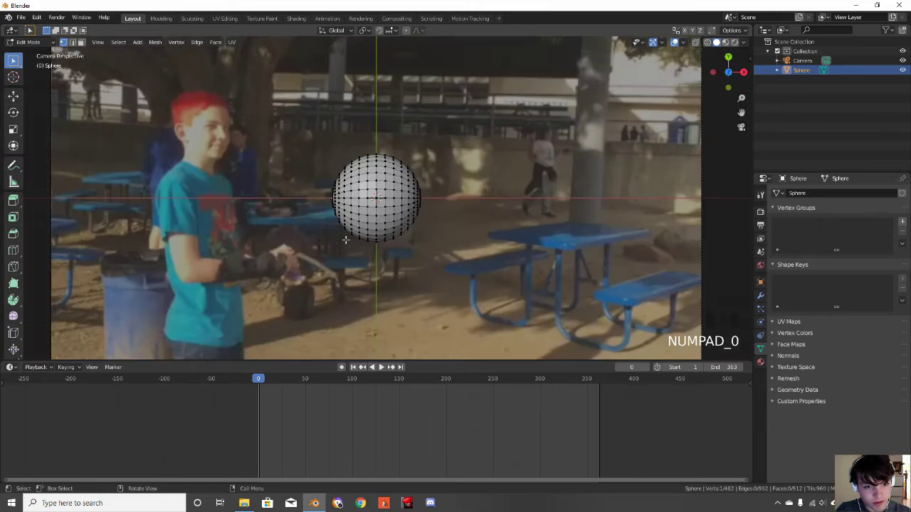
key(o)
key(g)
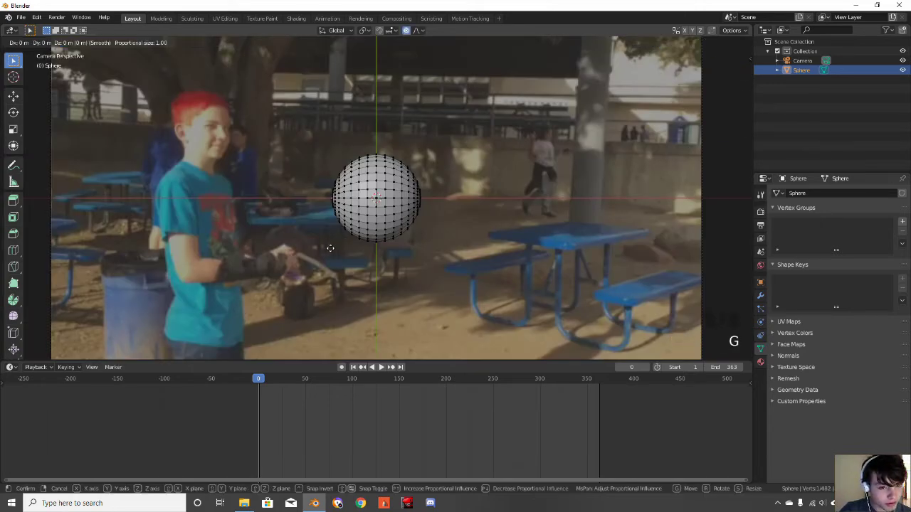
key(x)
scroll(292, 242, down, 9)
scroll(264, 243, up, 3)
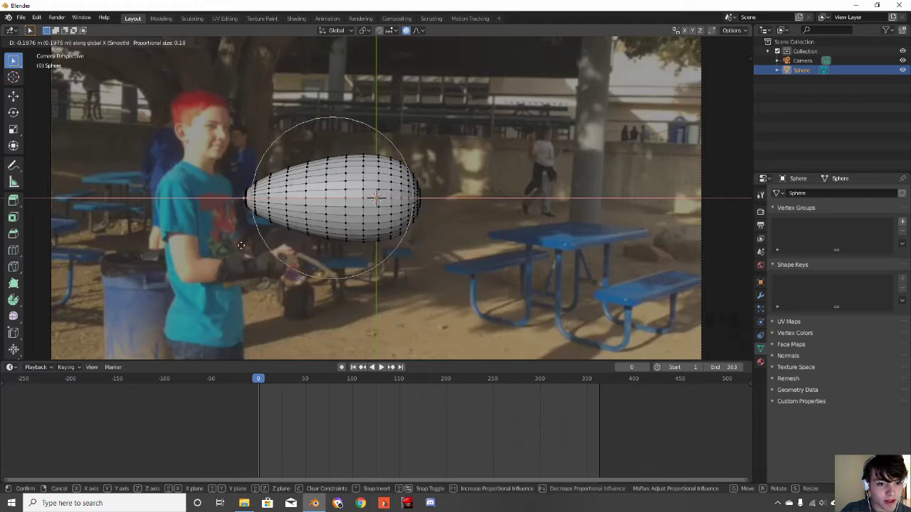
click(211, 251)
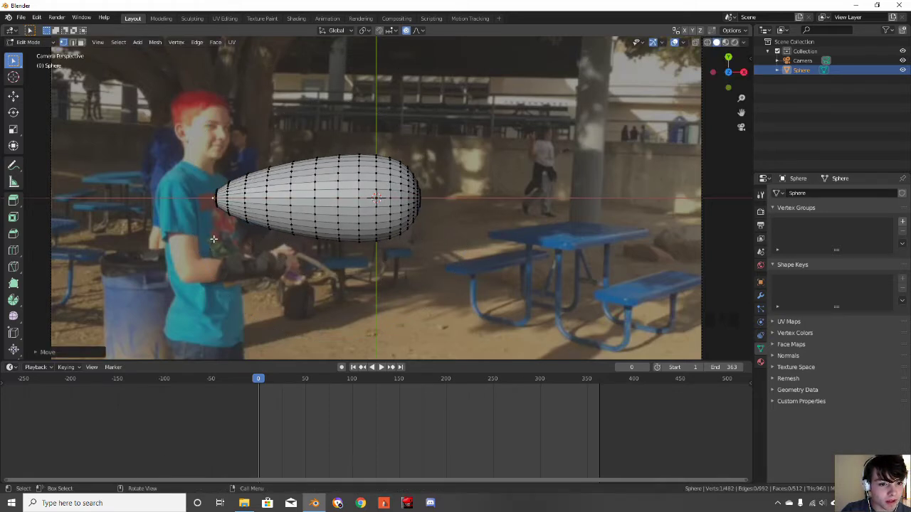
key(Tab)
key(Tab)
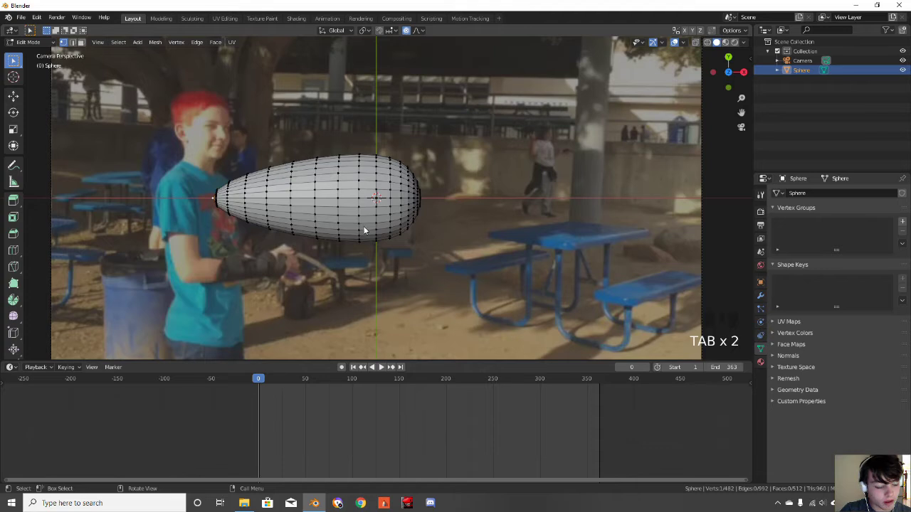
key(Tab)
Add a Subdivision Surface modifier to the teardrop mesh with Viewport subdivisions set to 2
click(760, 296)
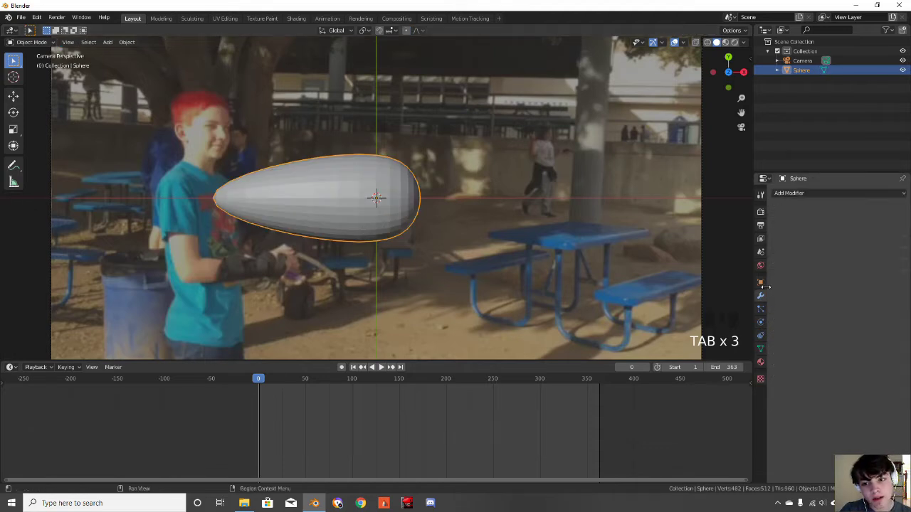
click(814, 193)
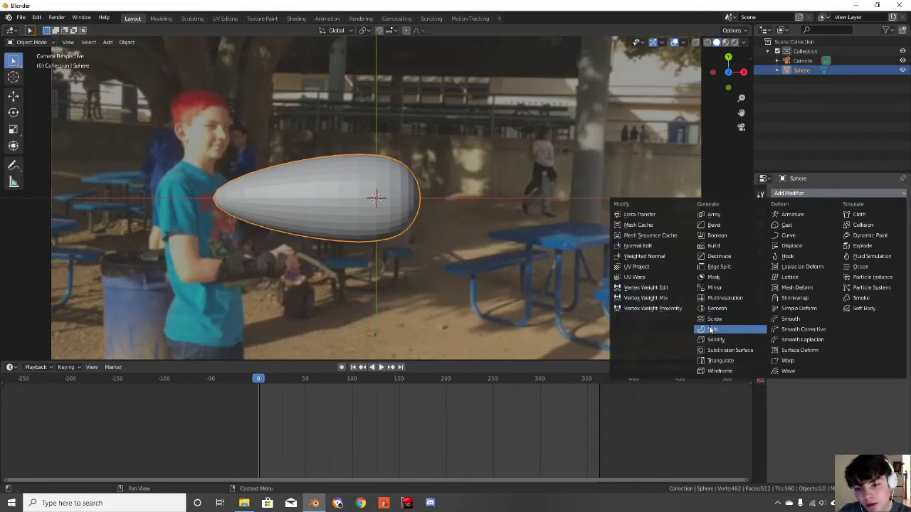
click(728, 350)
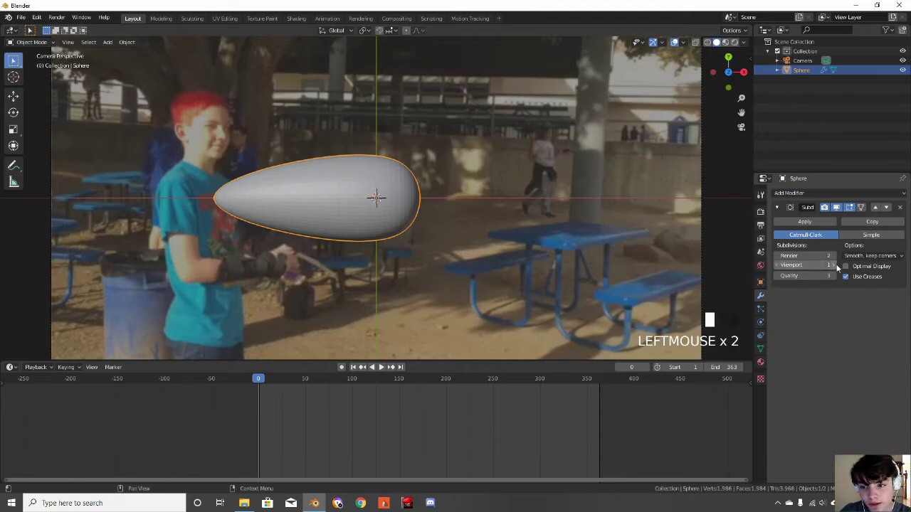
Add a Displace modifier to the teardrop mesh and create a new texture for it
click(824, 192)
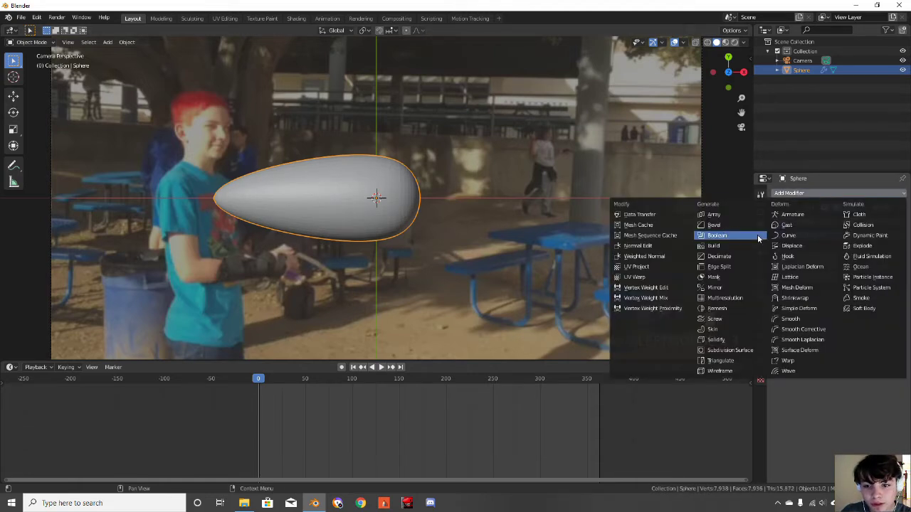
click(800, 246)
click(815, 334)
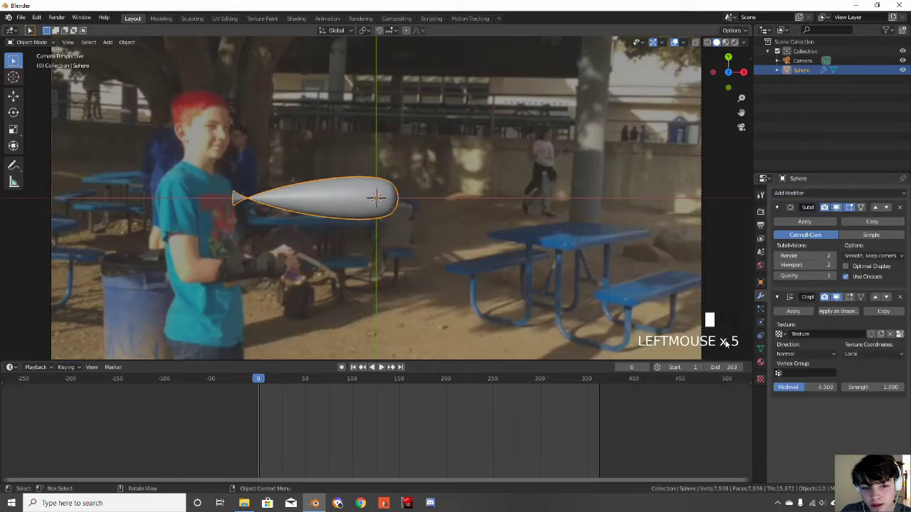
Change the displacement texture's type to Clouds and set its Size to 0.61
click(759, 379)
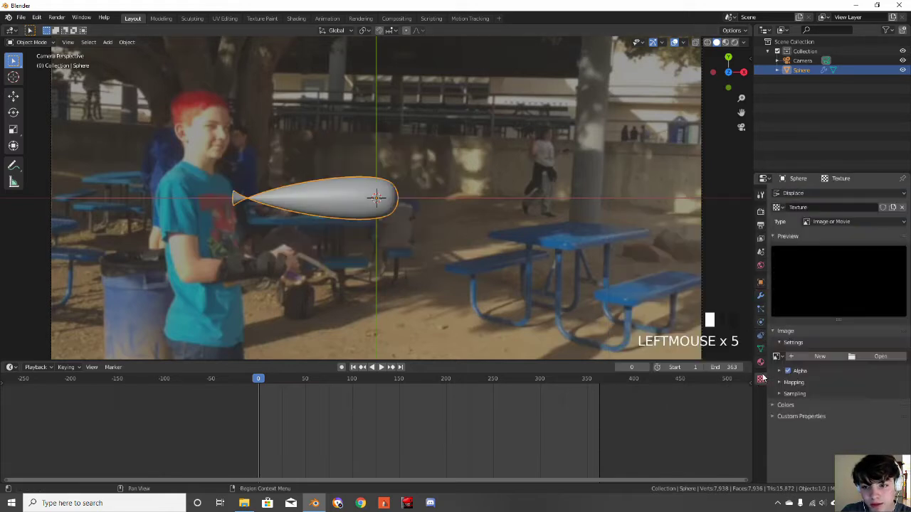
click(832, 223)
click(830, 254)
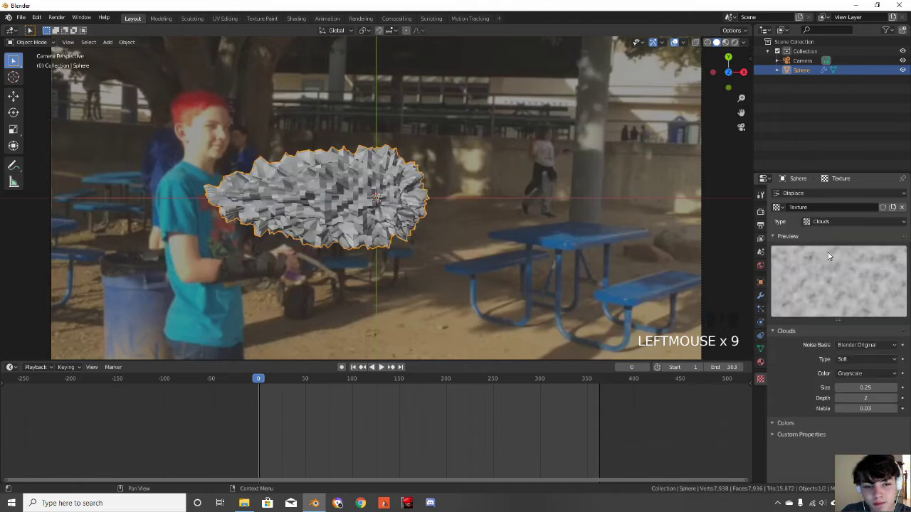
mouse_move(853, 387)
mouse_down()
mouse_move(907, 387)
mouse_move(853, 387)
mouse_up()
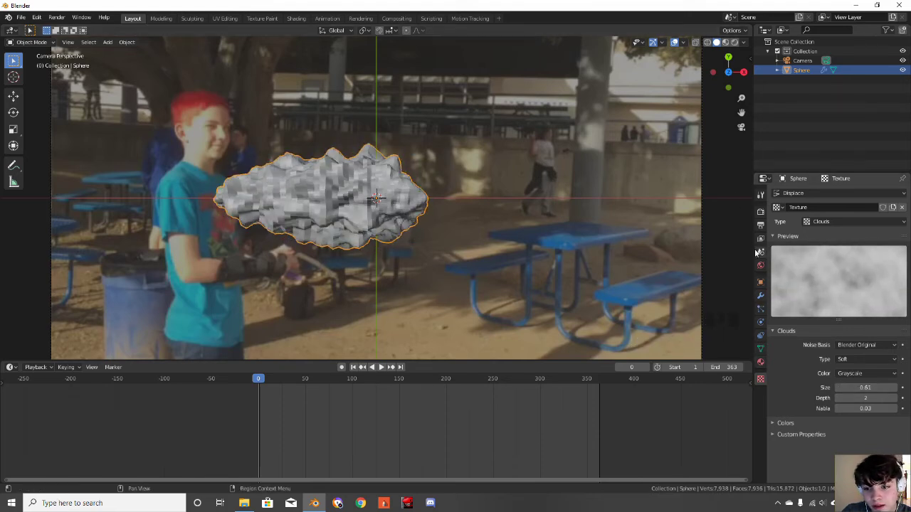
Raise the Subdivision Surface modifier's Render and Viewport levels to 4 and shade the displaced mesh smooth
click(760, 296)
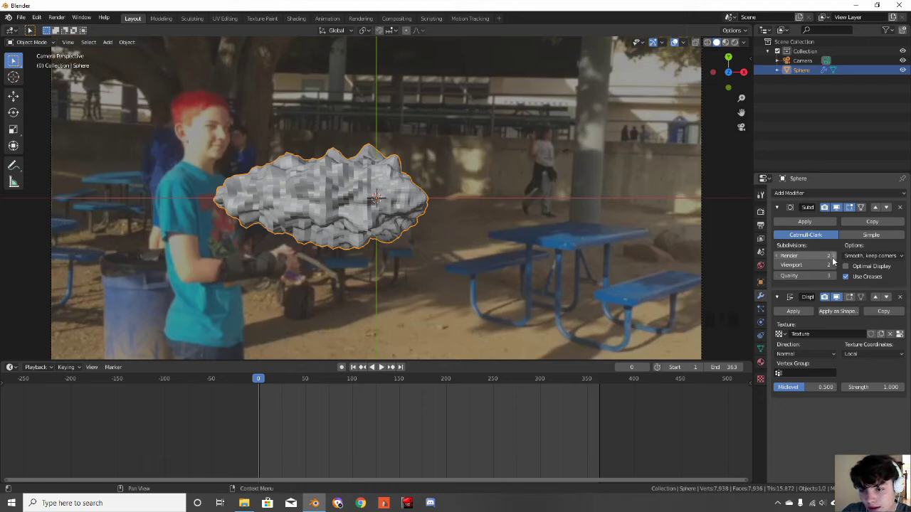
click(833, 262)
click(833, 262)
click(834, 263)
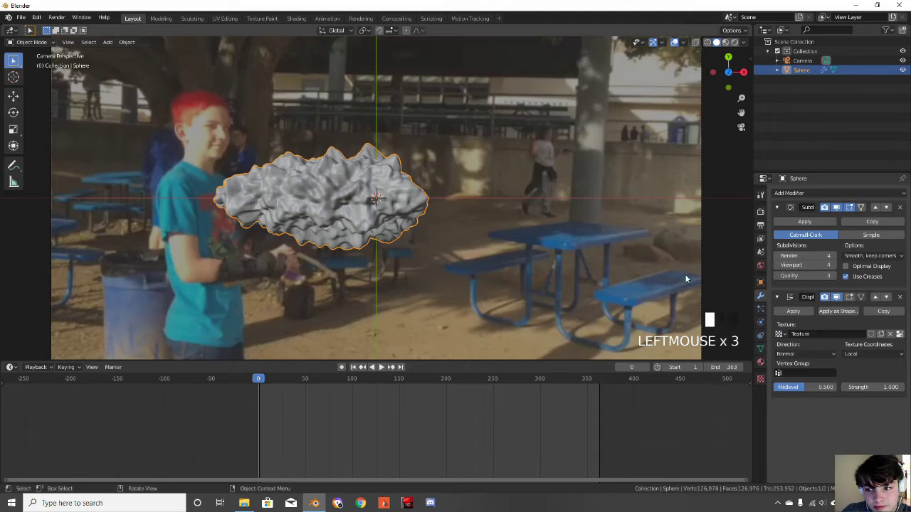
right_click(371, 173)
click(371, 173)
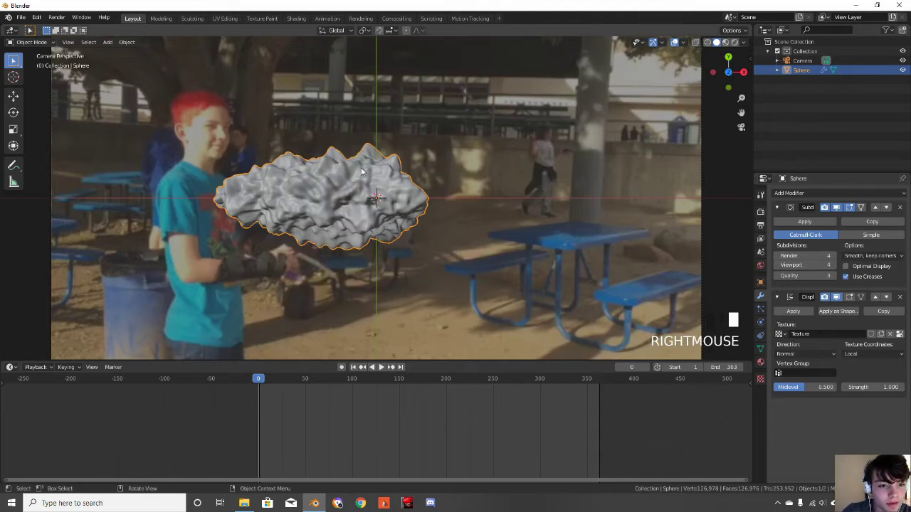
Switch to the Shading workspace, look through the camera, and create a new material for the displaced sphere
click(296, 19)
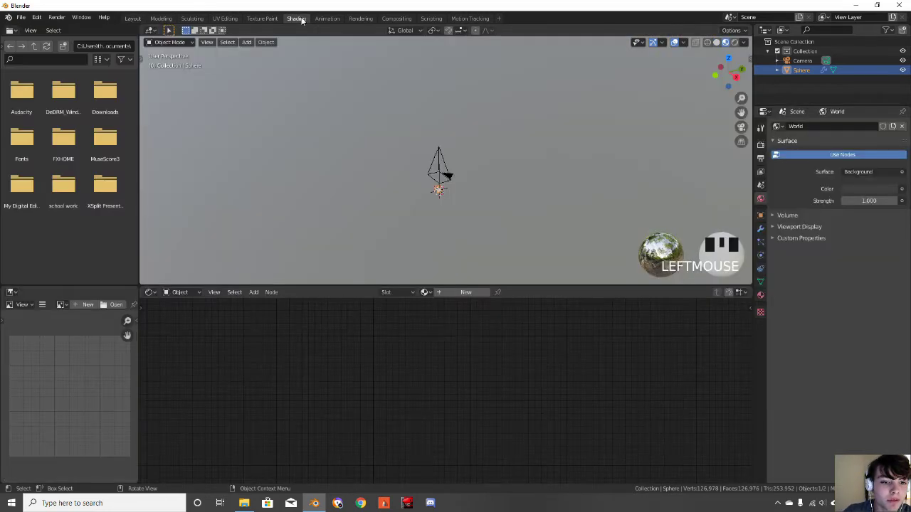
key(KP_0)
scroll(436, 208, up, 7)
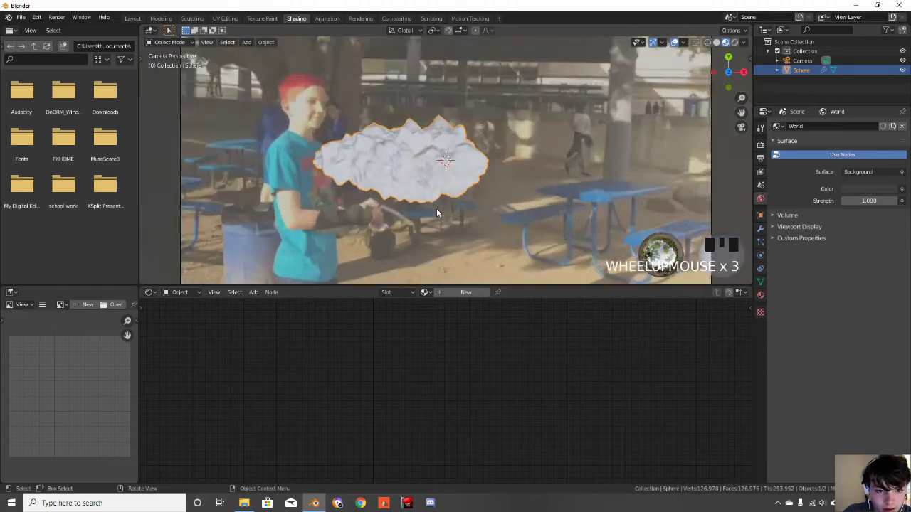
click(454, 292)
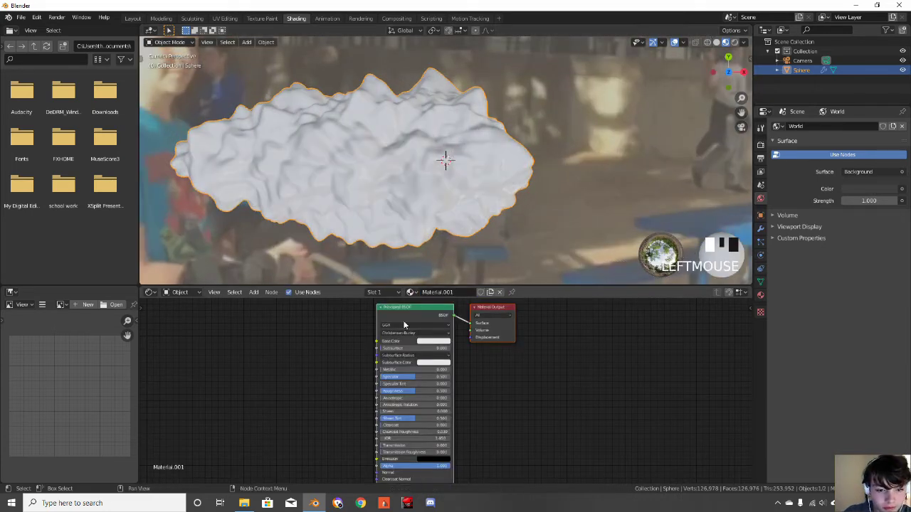
Replace the Principled BSDF node with an Emission shader and connect it to the Material Output's Surface
click(249, 393)
middle_drag(248, 393, 383, 398)
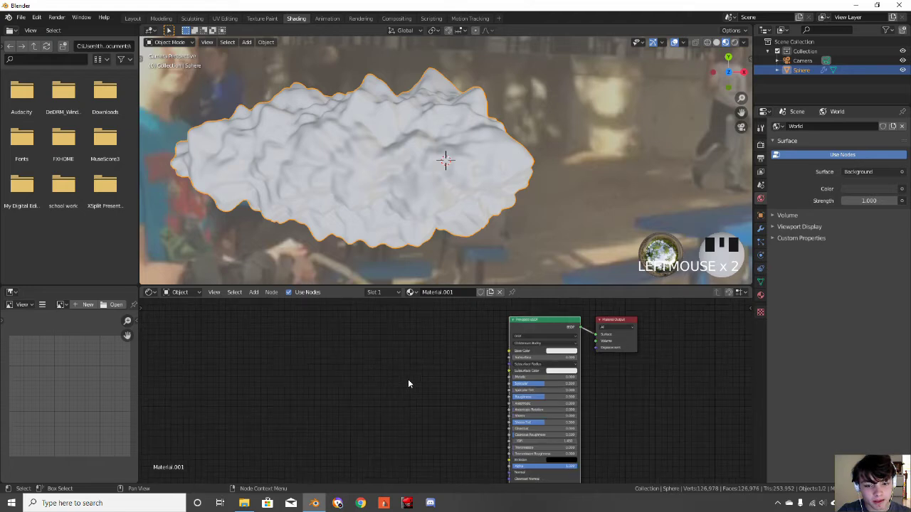
key(Delete)
key(shift+a)
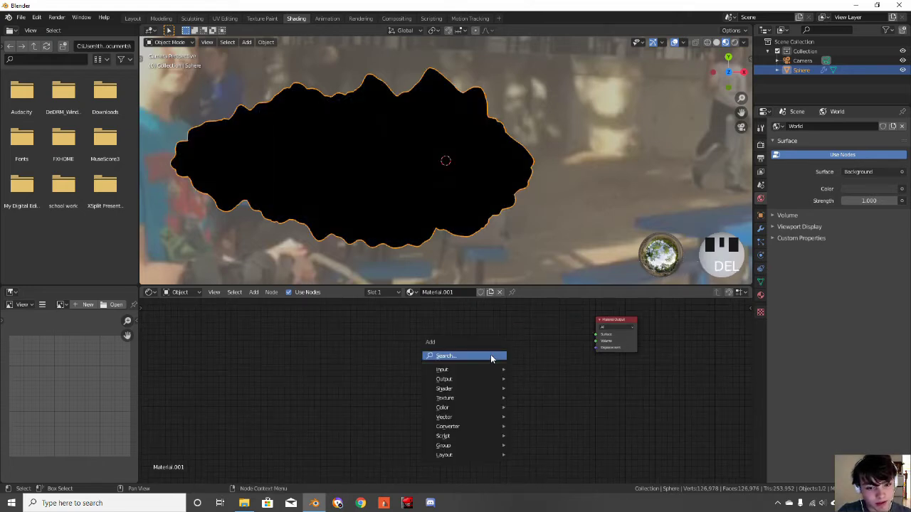
click(458, 353)
text(e)
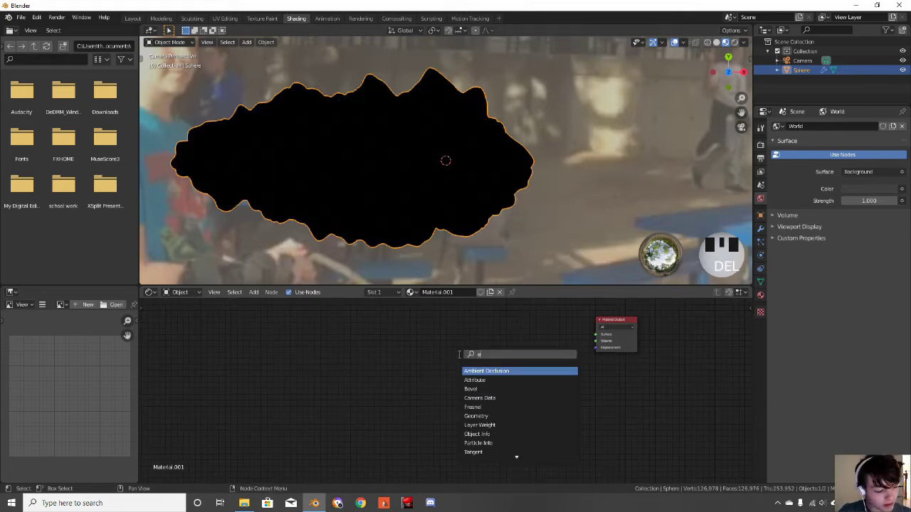
text(m)
click(471, 370)
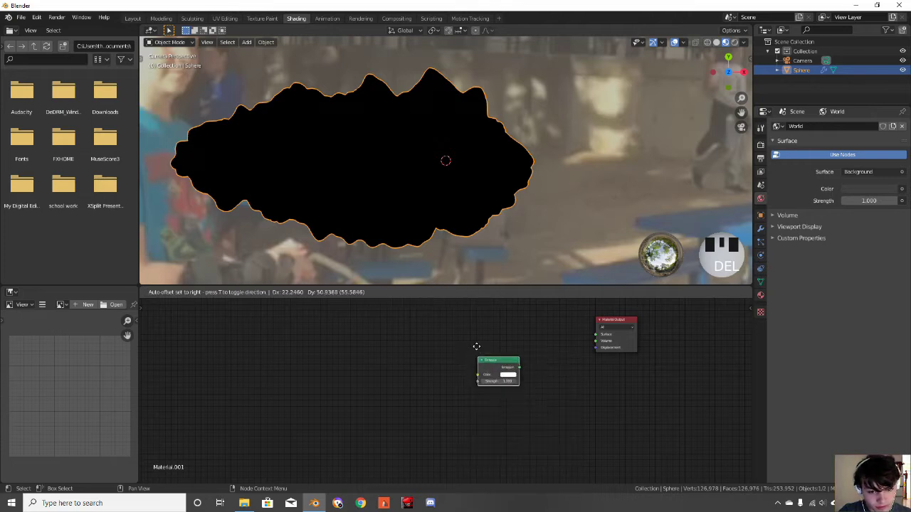
drag(509, 325, 597, 335)
Add a ColorRamp node before the Emission shader and link its Color output to the Emission Color
key(shift+a)
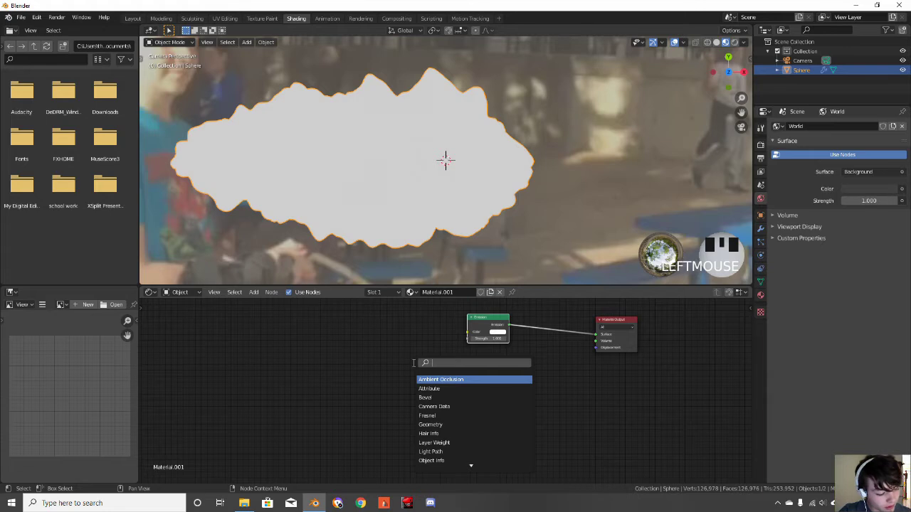
text(colo)
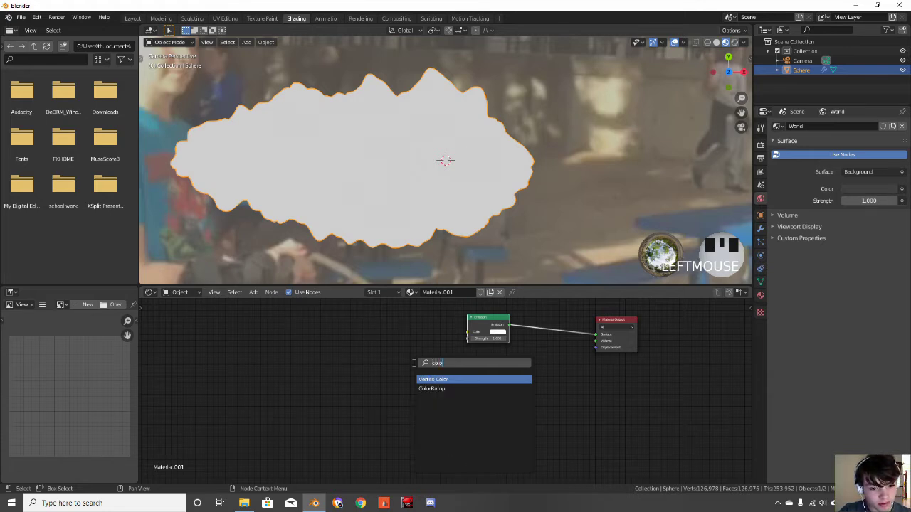
key(Down)
key(Return)
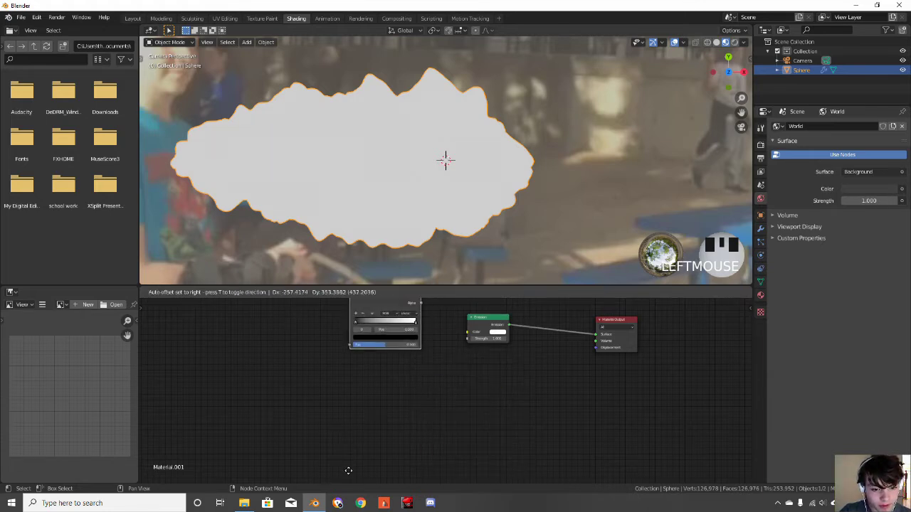
click(346, 312)
drag(418, 322, 468, 332)
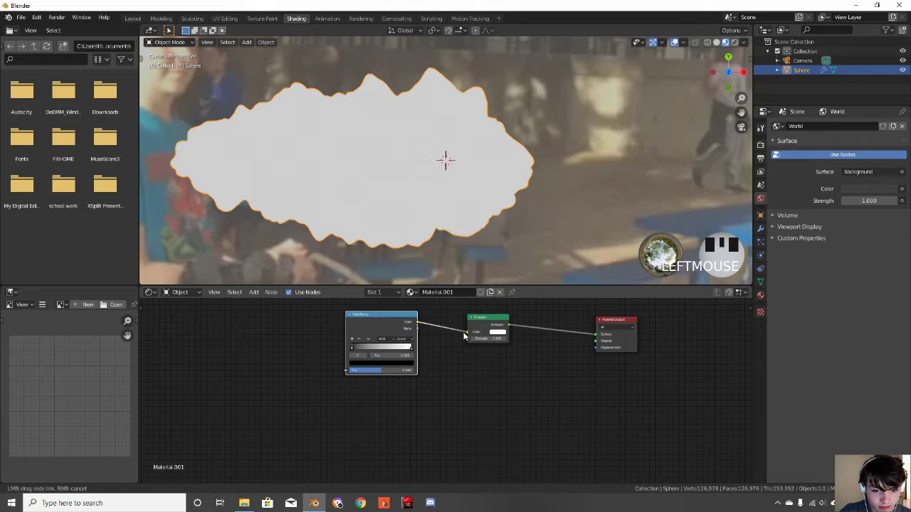
Set the ColorRamp's end stop at position 1.000 to light yellow
scroll(377, 381, up, 2)
middle_drag(377, 384, 500, 463)
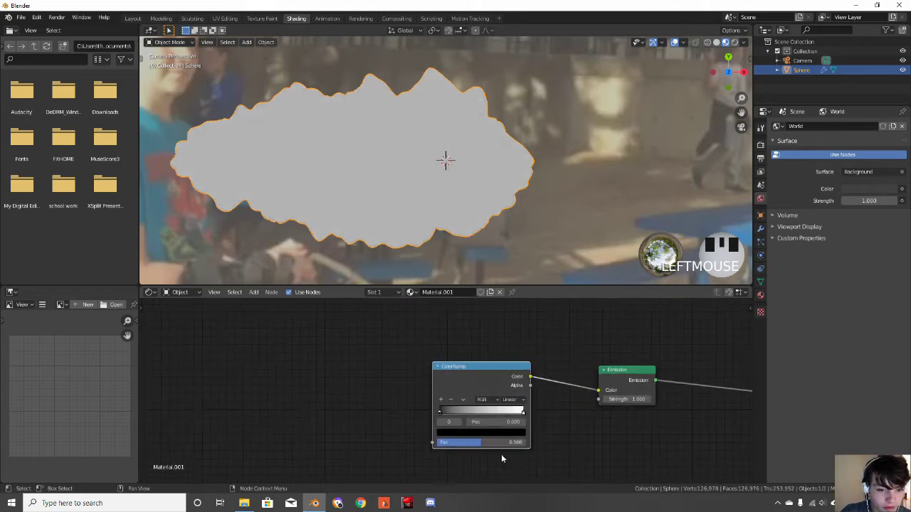
click(523, 411)
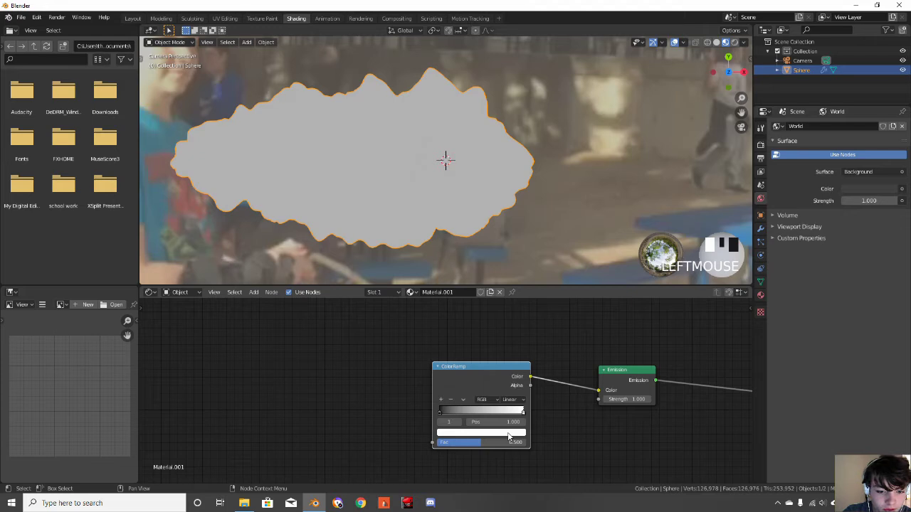
click(509, 432)
click(463, 351)
drag(460, 354, 463, 352)
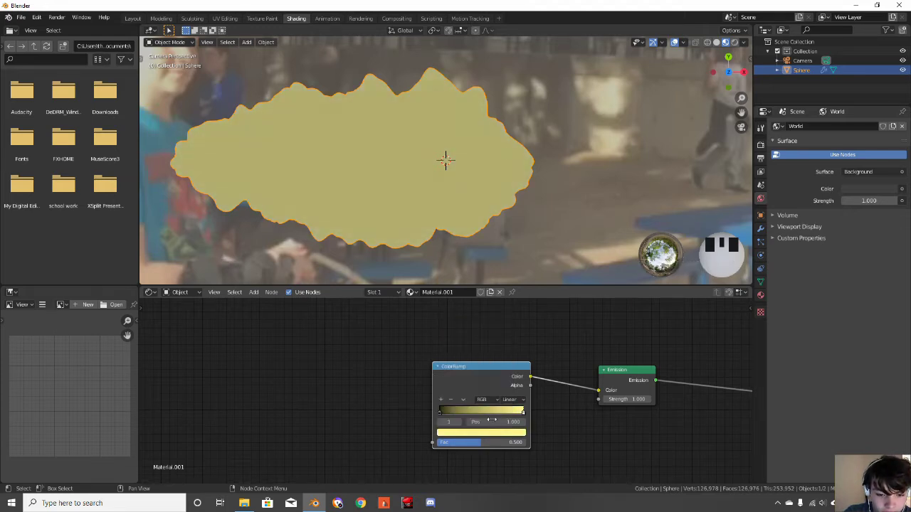
Set the ColorRamp's start stop at position 0.000 to bright red
click(439, 413)
click(454, 434)
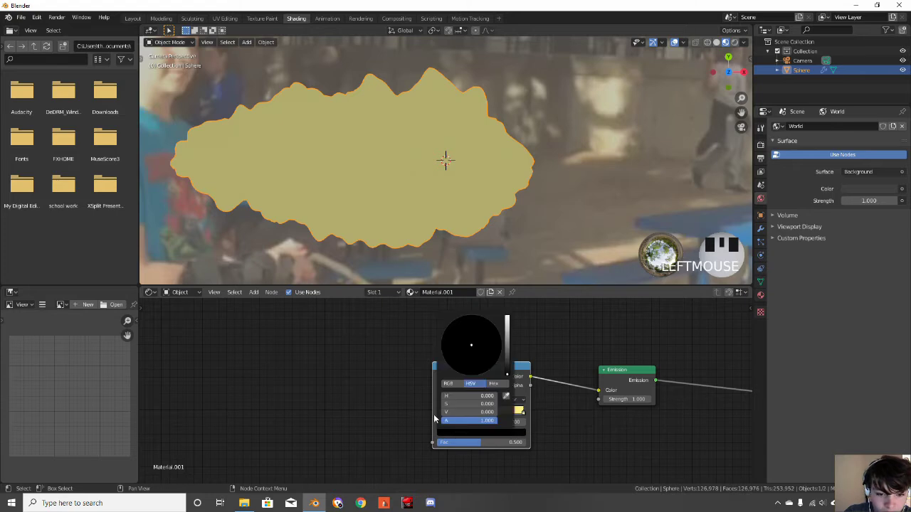
drag(511, 360, 507, 317)
drag(464, 363, 470, 371)
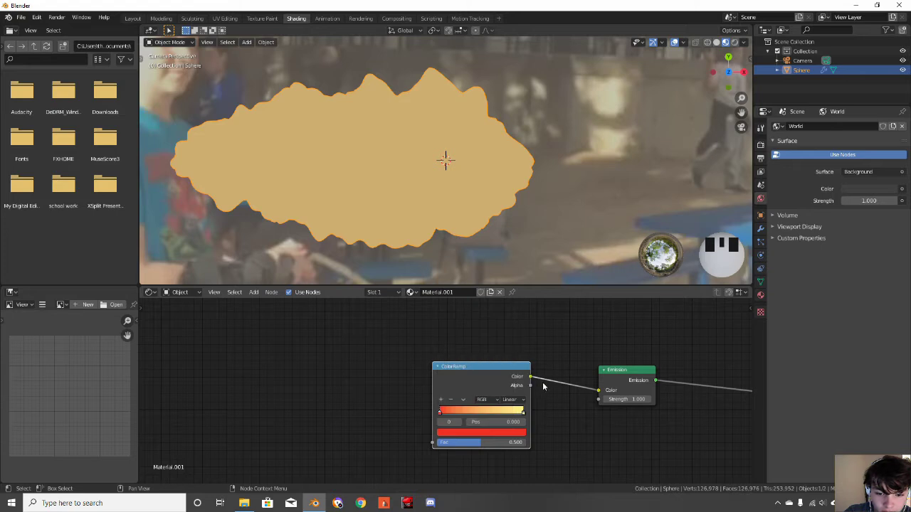
Add a Layer Weight node before the ColorRamp and link its Facing output to the ColorRamp's Fac
drag(532, 377, 562, 409)
key(shift+a)
click(289, 346)
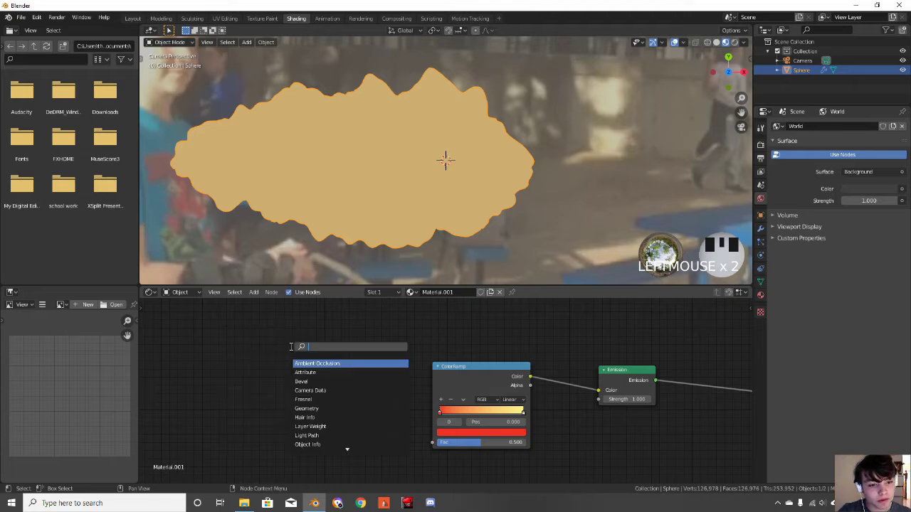
text(layer)
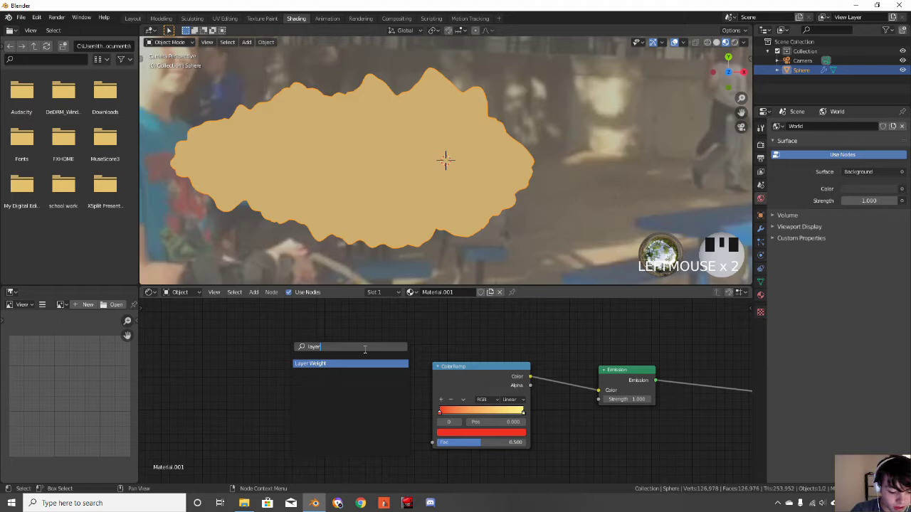
key(Return)
click(334, 379)
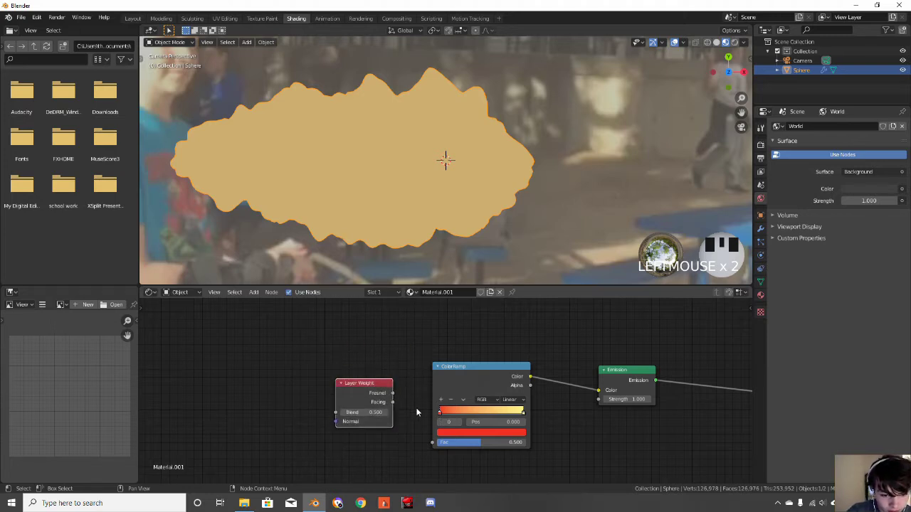
drag(393, 402, 432, 442)
scroll(511, 415, down, 5)
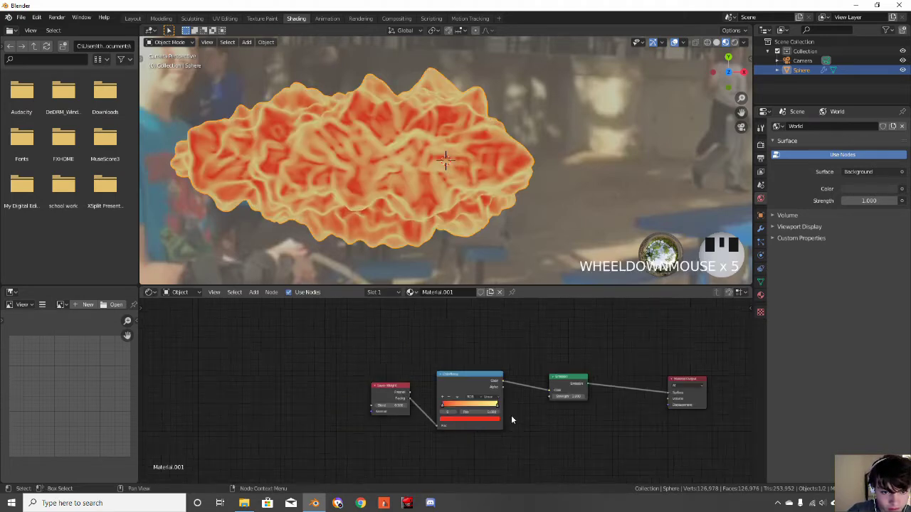
Move the Emission link to the Material Output's Volume input, and preview it in Rendered shading with the Cycles render engine
middle_drag(633, 433, 393, 410)
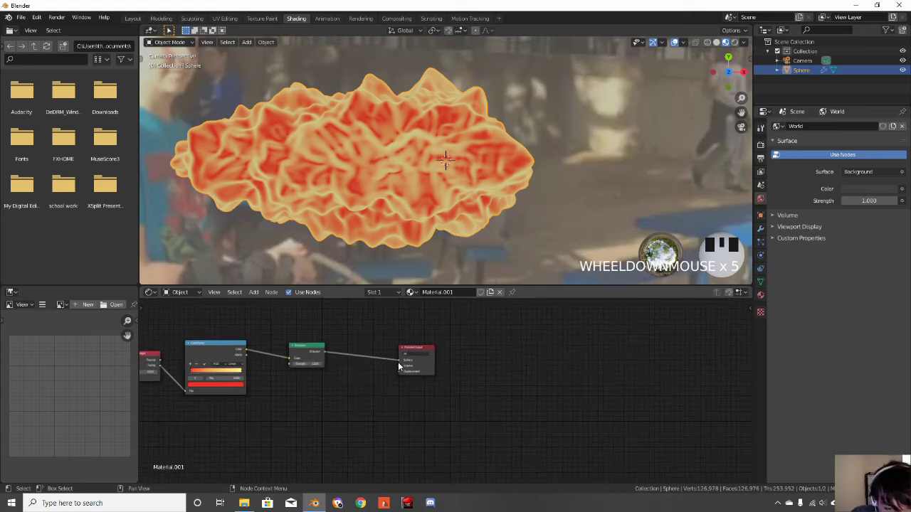
drag(399, 367, 400, 369)
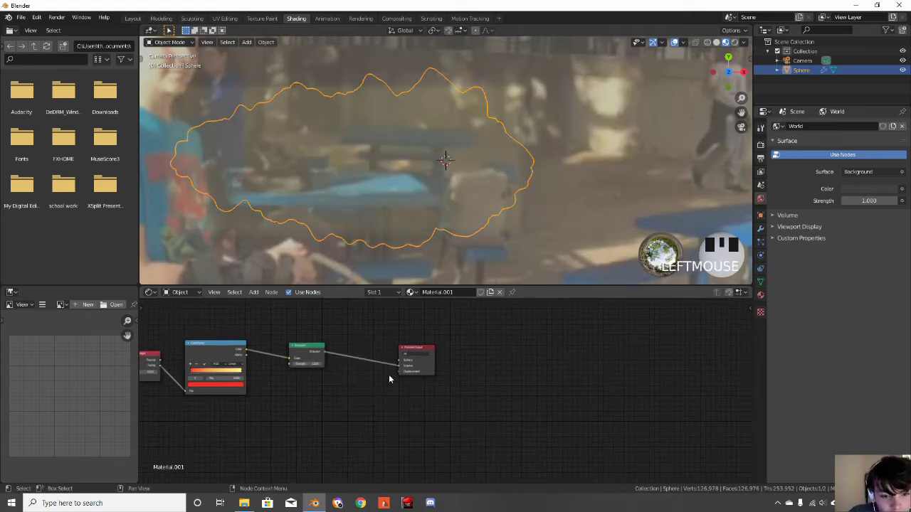
click(760, 145)
click(874, 126)
click(861, 150)
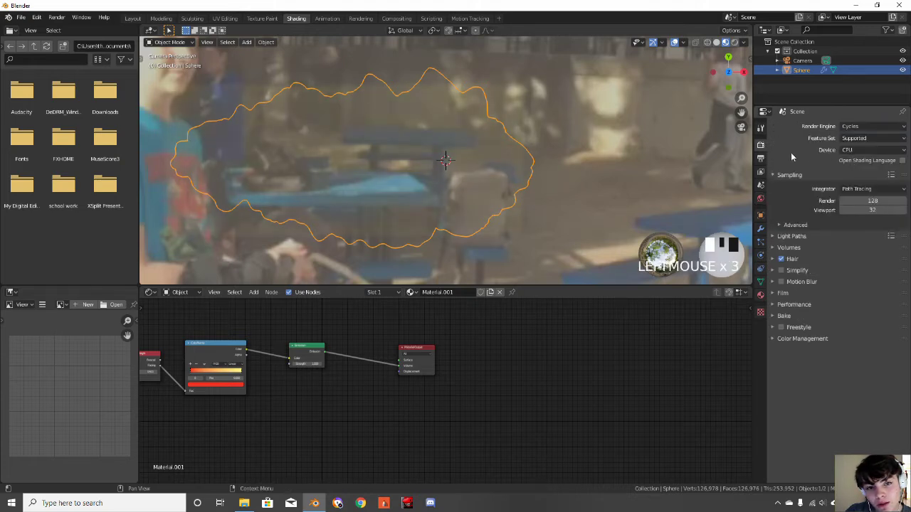
key(z)
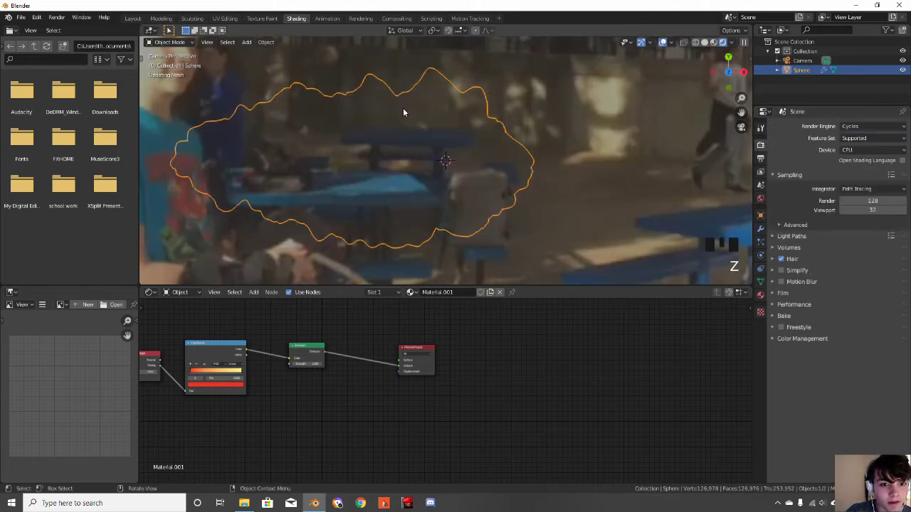
Link the Layer Weight's Fresnel output to the ColorRamp's Fac in place of Facing, and raise Blend to 0.700
scroll(397, 126, up, 2)
scroll(381, 156, down, 2)
middle_drag(339, 409, 600, 432)
scroll(577, 432, up, 10)
drag(601, 396, 660, 466)
middle_drag(661, 466, 616, 437)
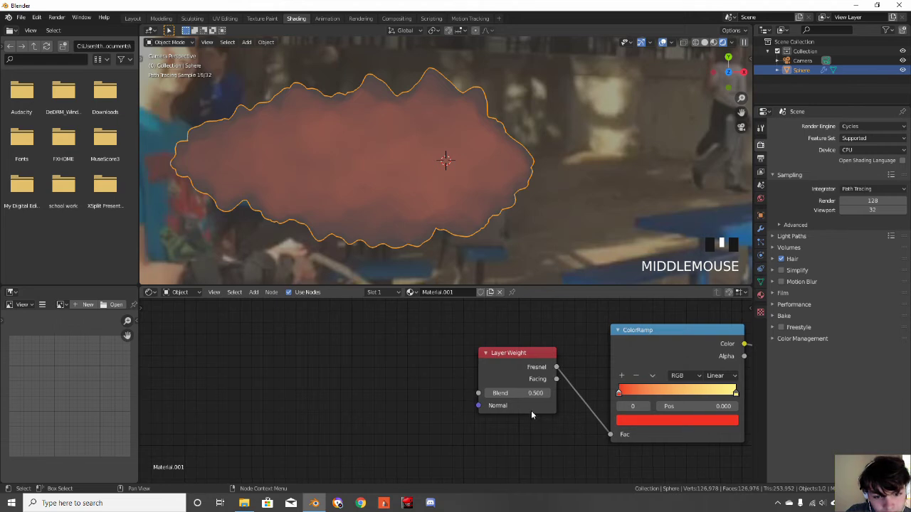
click(551, 393)
click(551, 392)
click(551, 393)
Set the Emission shader's Strength to 10.000
middle_drag(540, 403, 312, 366)
click(469, 374)
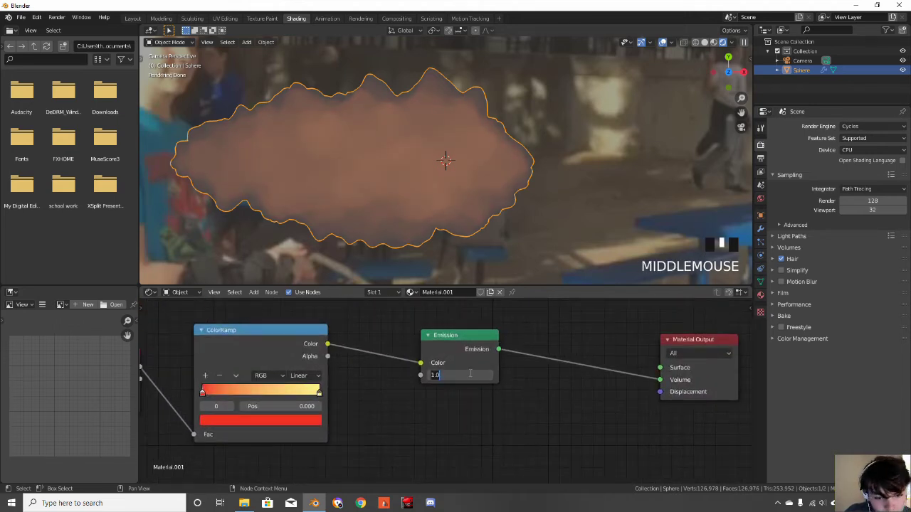
text(5)
click(470, 376)
double_click(474, 375)
key(Return)
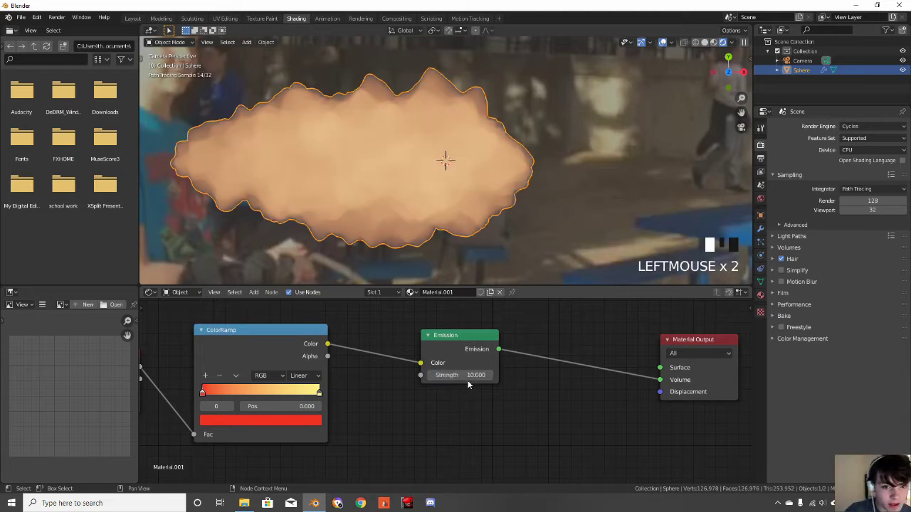
Try a Layer Weight Blend of 0.300, and settle it at 0.500
middle_drag(352, 365, 144, 342)
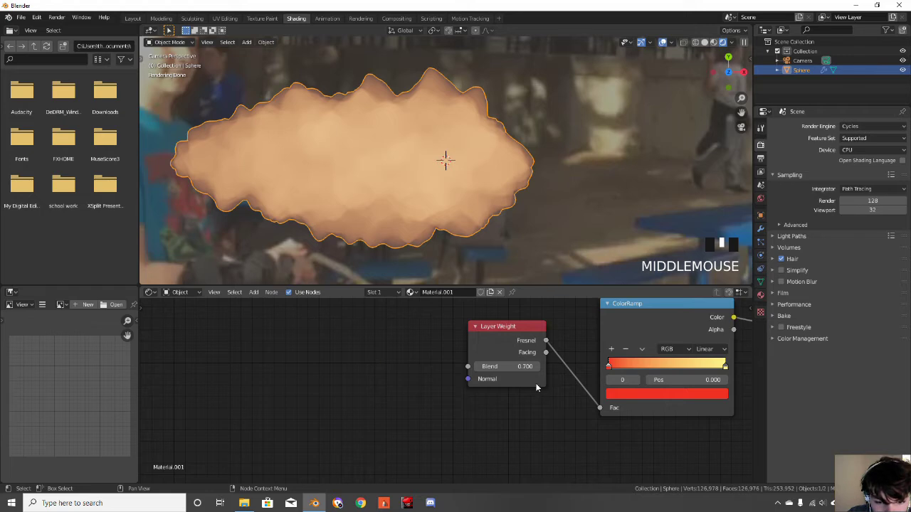
click(476, 366)
click(475, 367)
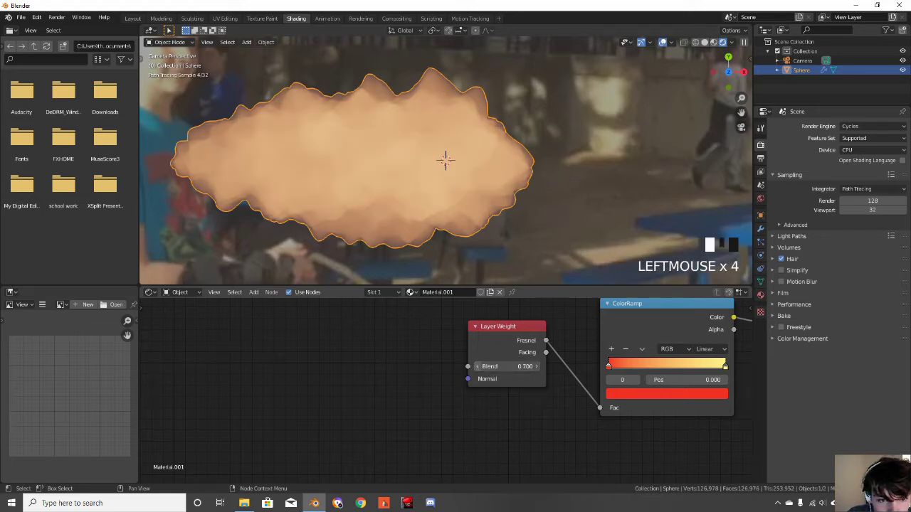
click(475, 365)
click(475, 365)
click(475, 365)
click(475, 365)
click(475, 365)
click(474, 365)
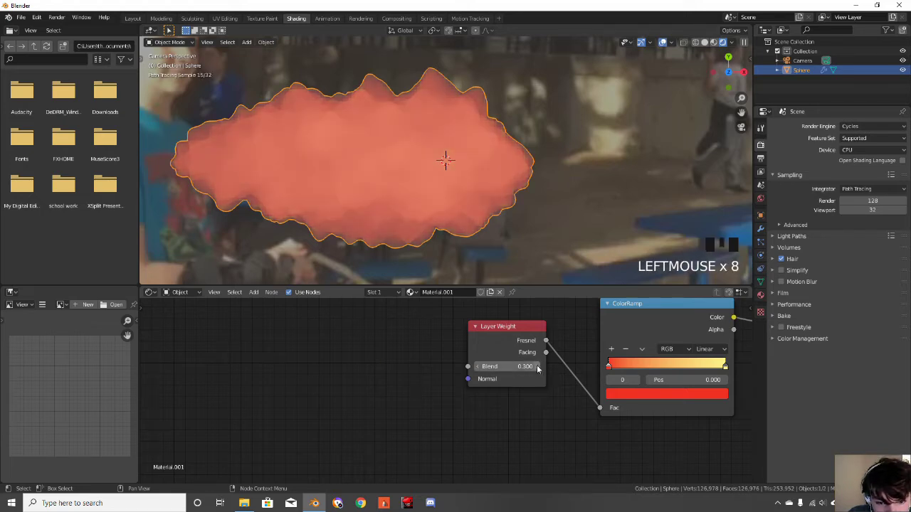
click(540, 368)
click(539, 368)
click(540, 367)
Move the ColorRamp's light yellow stop to position 0.441 and recolour it a saturated golden yellow
click(723, 366)
drag(723, 366, 659, 366)
click(659, 365)
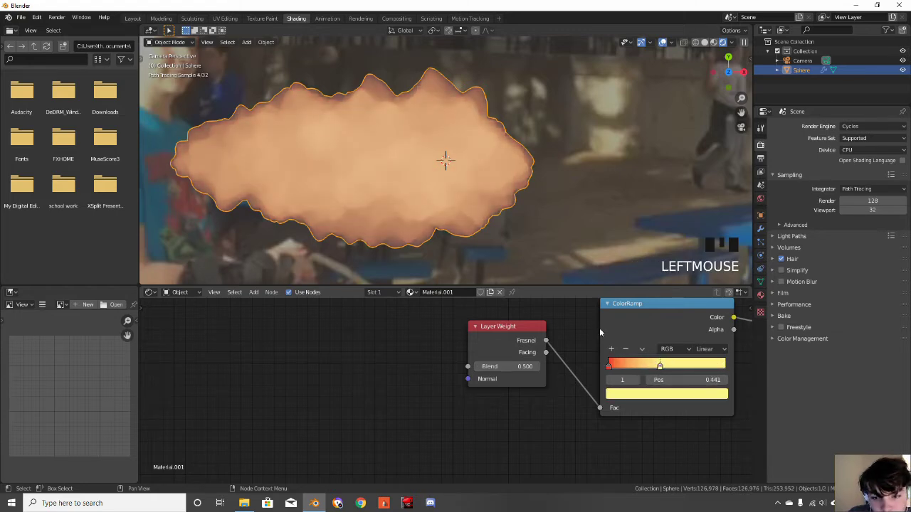
click(626, 396)
click(638, 293)
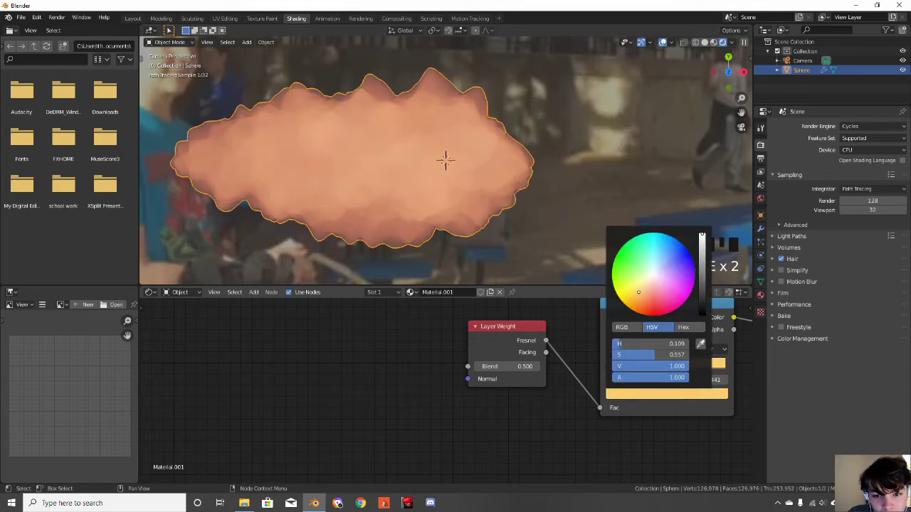
drag(651, 355, 680, 354)
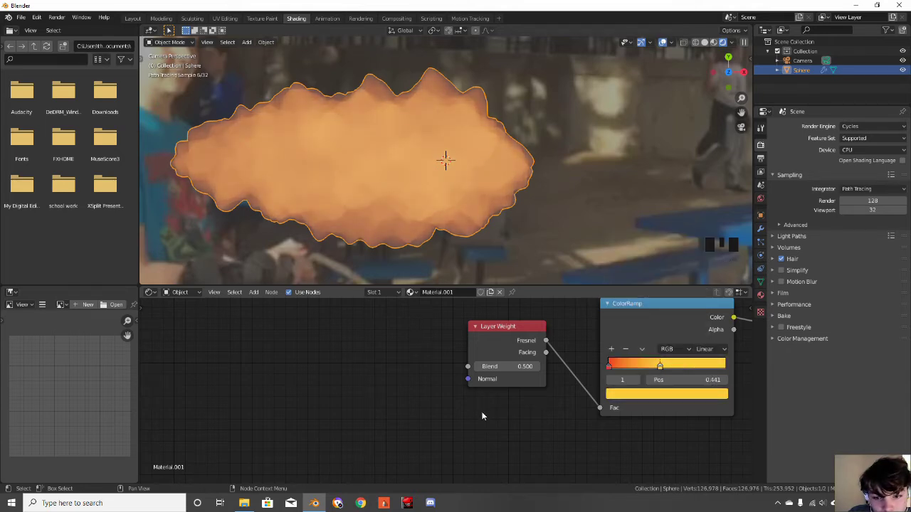
Change the ColorRamp's start stop to a fully saturated pure red with hue 0.995
click(612, 367)
click(627, 395)
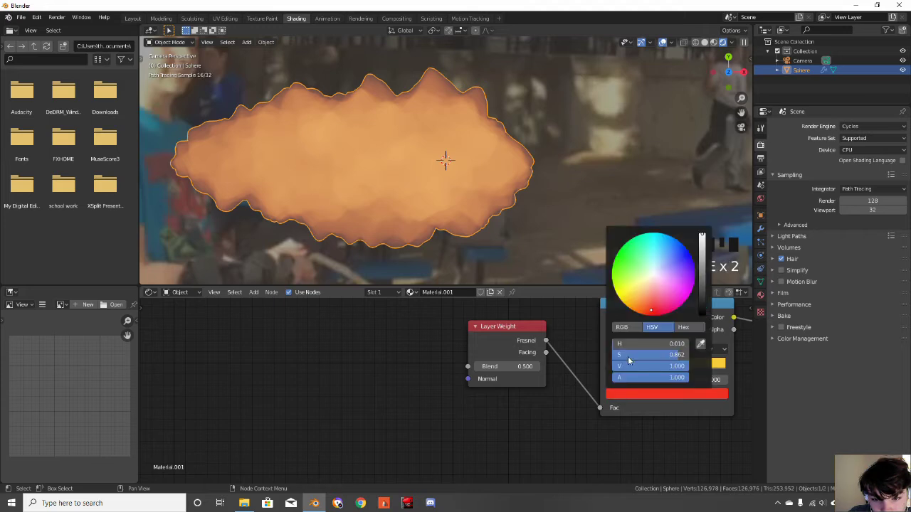
click(653, 318)
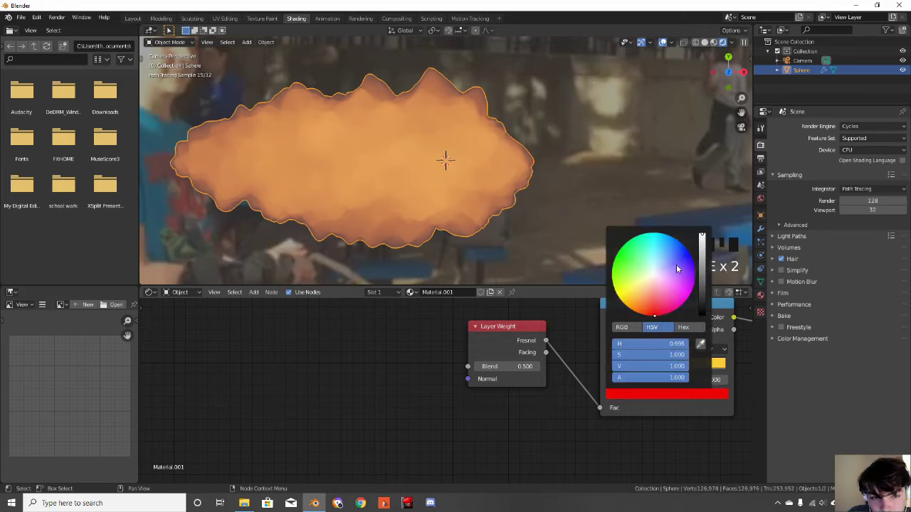
Try the Layer Weight's Facing output as the ColorRamp's Fac, and reconnect the Fresnel output instead
middle_drag(526, 394, 446, 402)
click(525, 417)
mouse_move(525, 416)
mouse_down()
mouse_move(469, 357)
mouse_move(533, 416)
mouse_up()
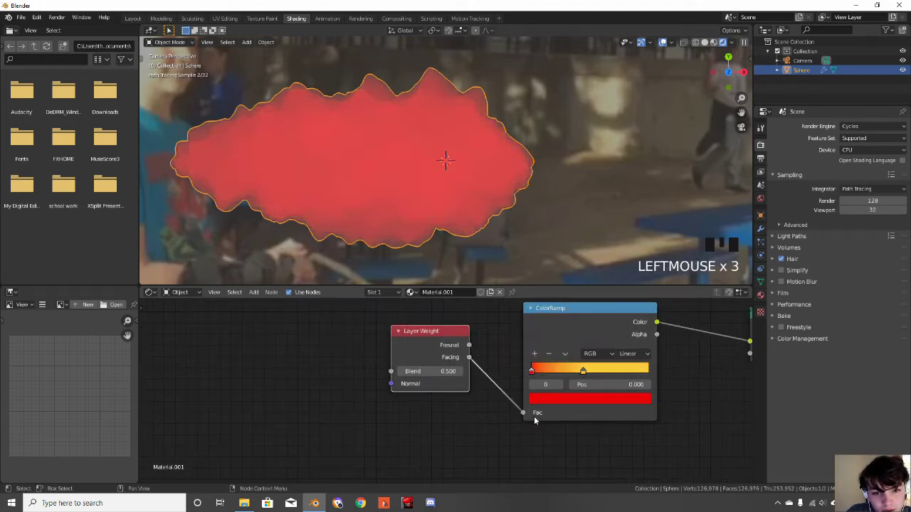
click(470, 346)
drag(469, 346, 523, 412)
Try a Layer Weight Blend of 0.600, inspect the blast in the camera view, and return Blend to 0.500
click(459, 372)
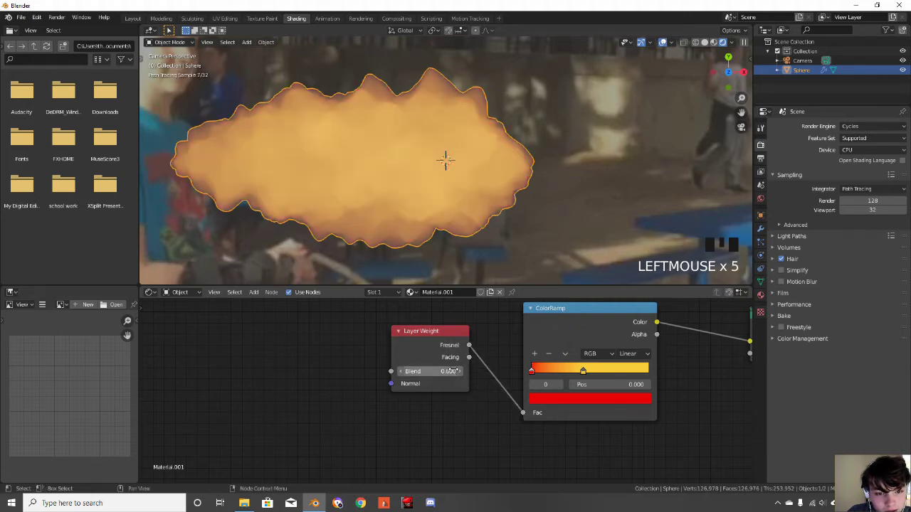
scroll(510, 206, down, 4)
scroll(511, 205, up, 5)
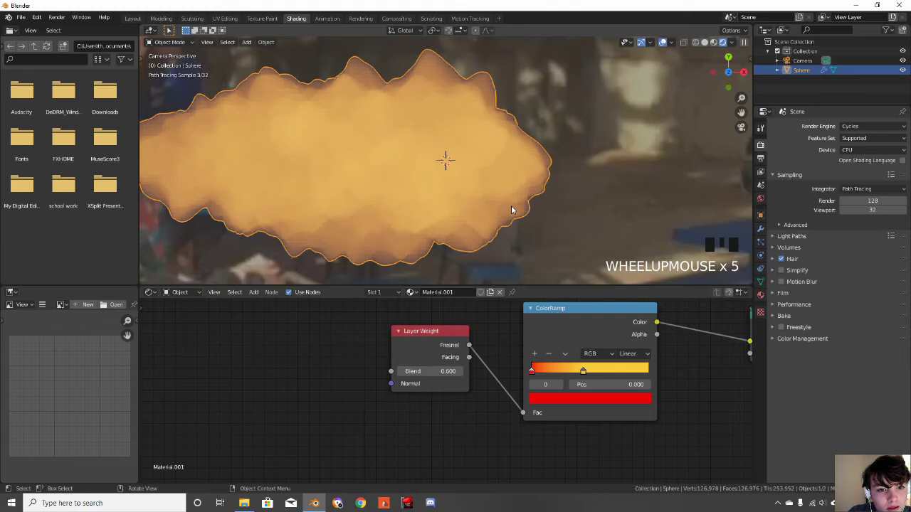
scroll(510, 206, down, 3)
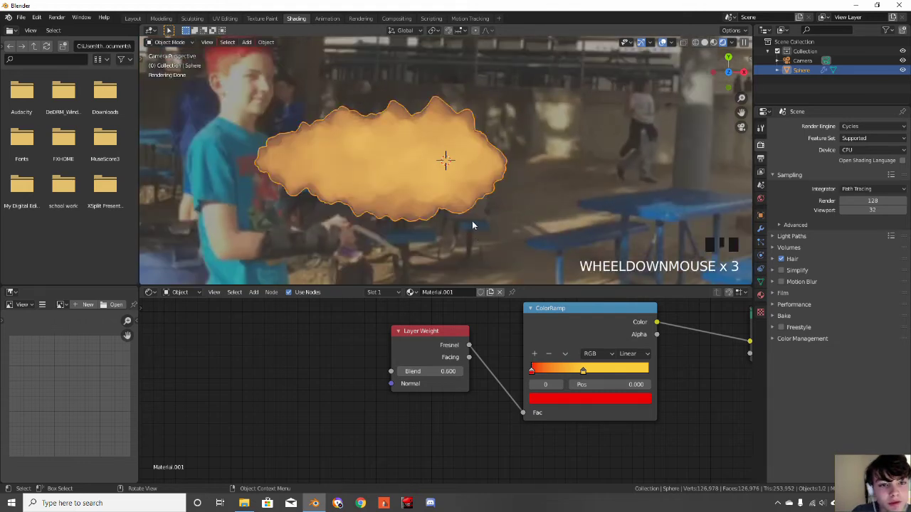
scroll(473, 225, up, 1)
click(403, 372)
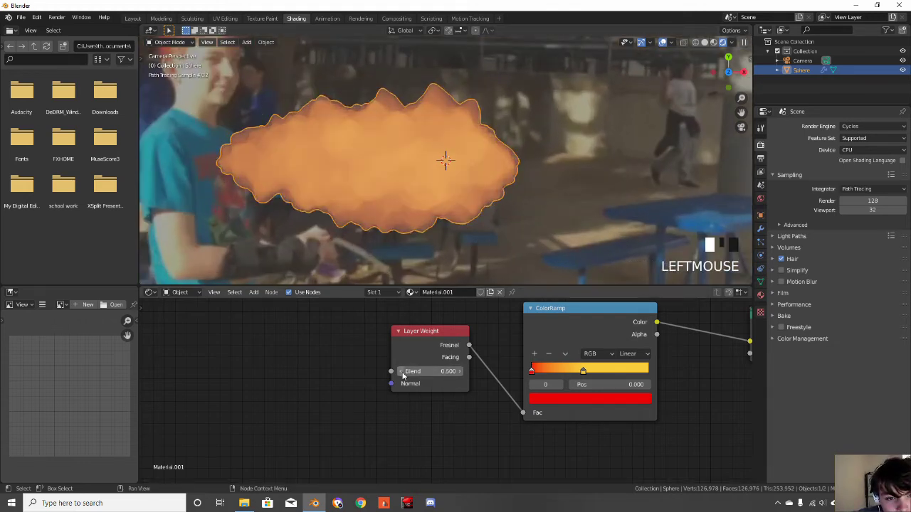
click(403, 371)
click(459, 375)
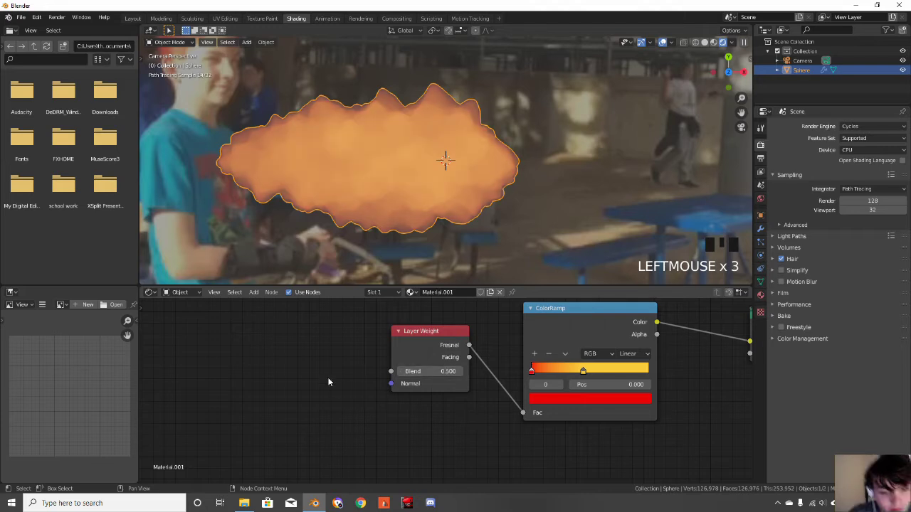
click(422, 390)
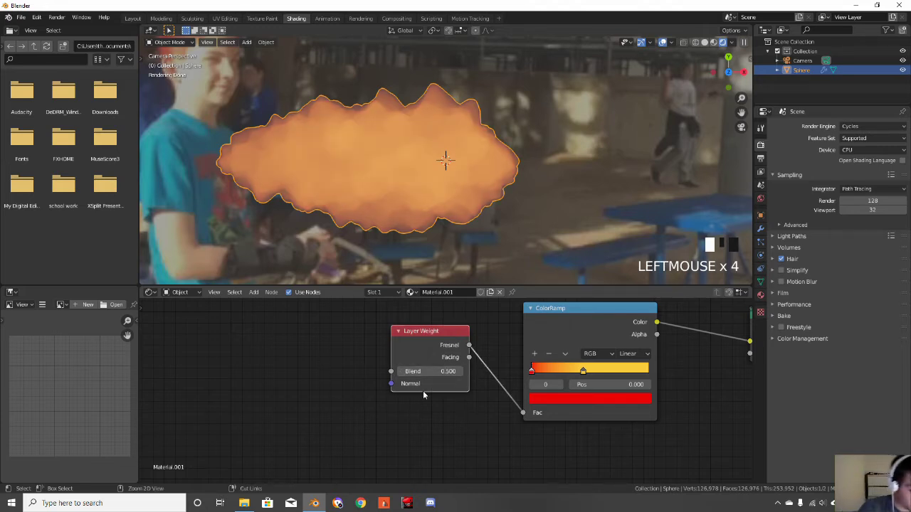
key(ctrl+t)
click(327, 306)
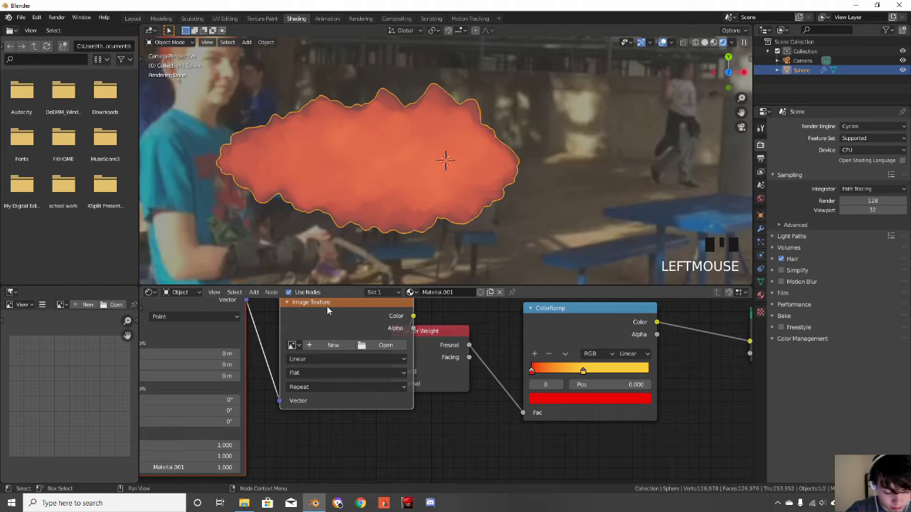
key(Delete)
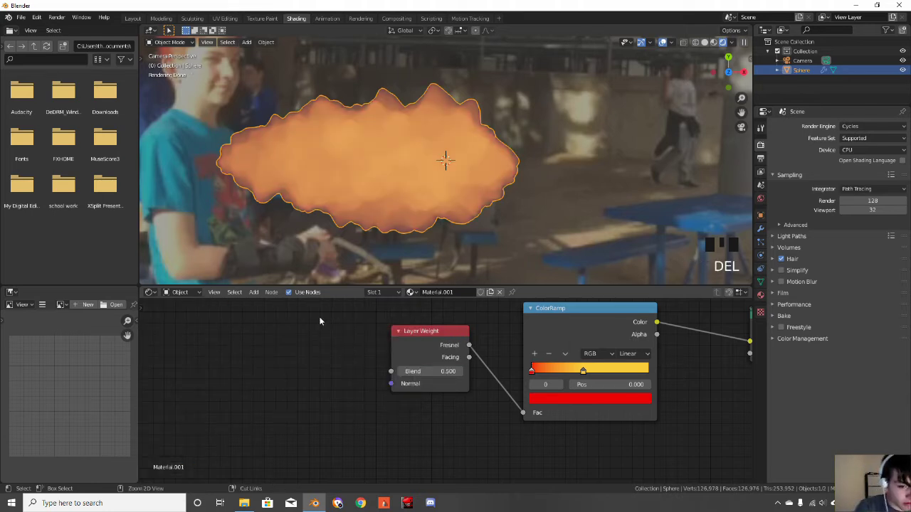
Add a texture setup to the Layer Weight node, delete its Image Texture, and link the Mapping node's Vector to the Layer Weight's Normal
click(398, 347)
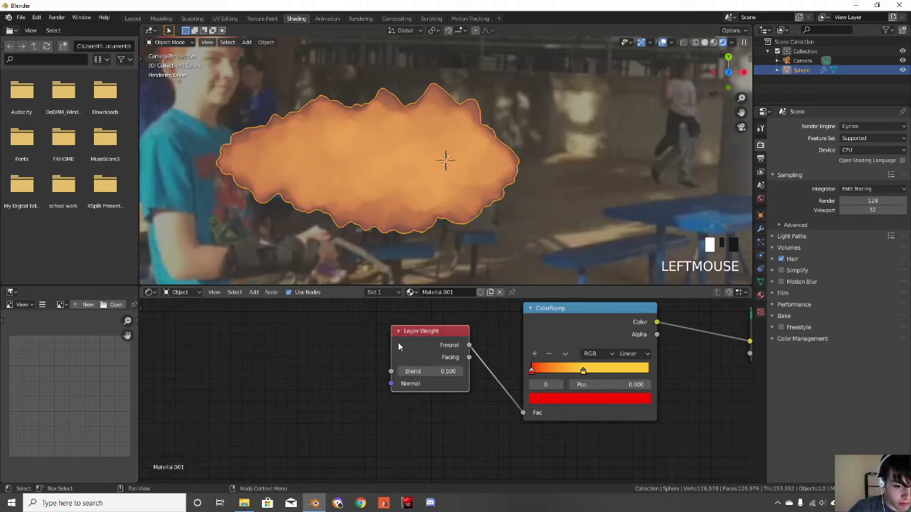
key(ctrl+t)
click(371, 311)
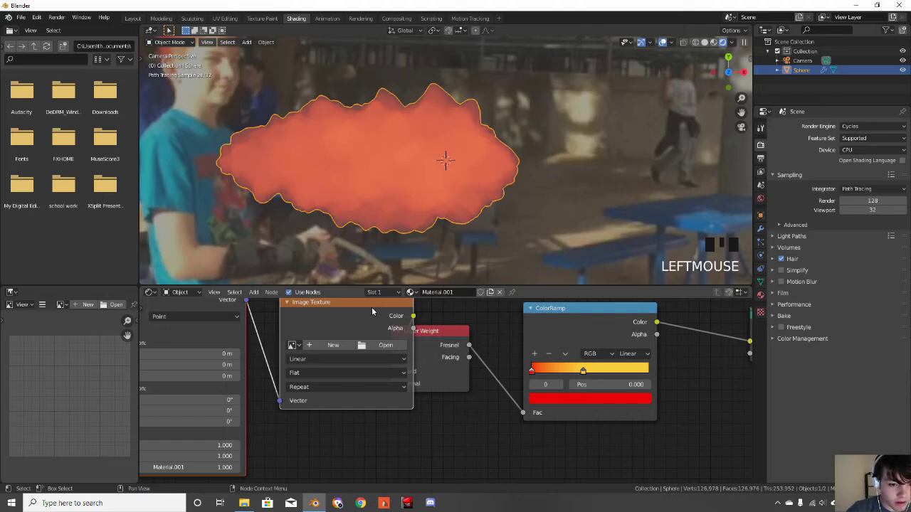
drag(372, 311, 309, 347)
key(Delete)
drag(184, 337, 395, 385)
scroll(260, 392, down, 2)
middle_drag(260, 392, 319, 349)
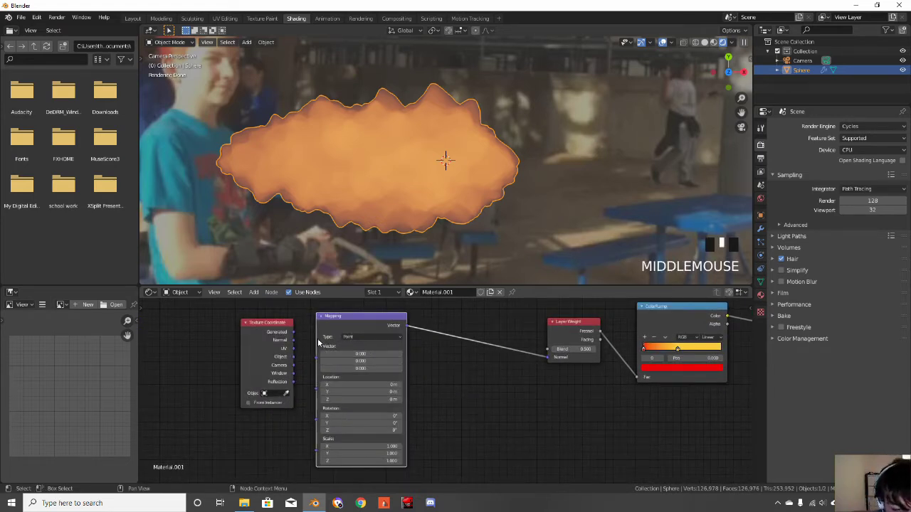
Try the Texture Coordinate's Generated output on the Mapping node's Vector input, and link its UV output there instead
drag(293, 349, 316, 361)
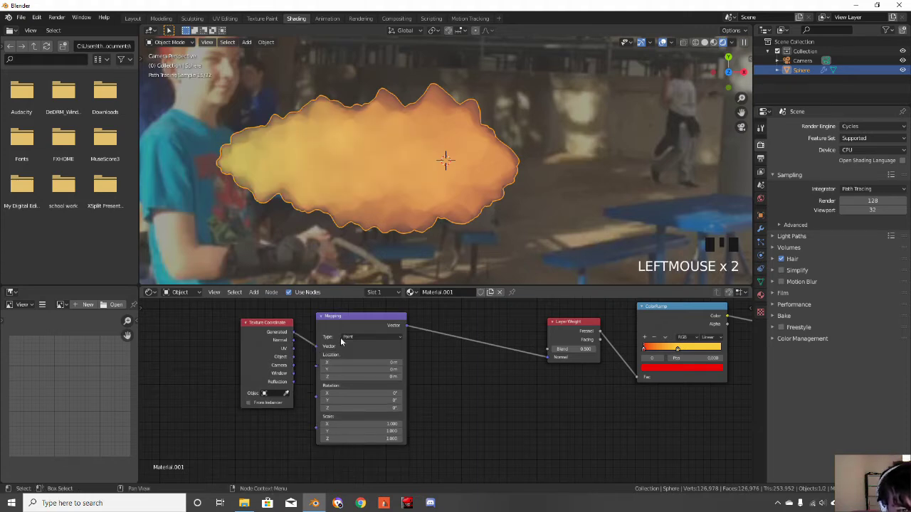
drag(293, 349, 316, 349)
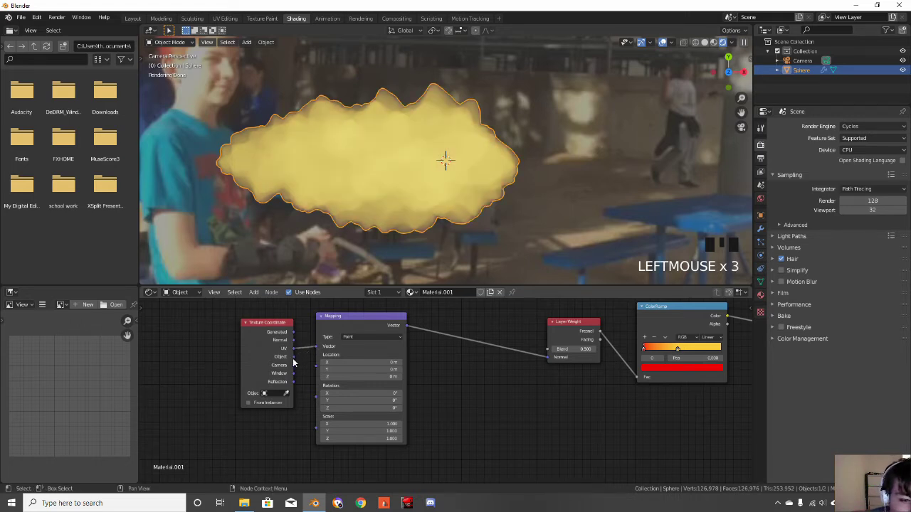
Try the Texture Coordinate's Object, Camera and Reflection outputs on the Mapping node's Vector input, and link its Generated output there instead
drag(294, 357, 317, 348)
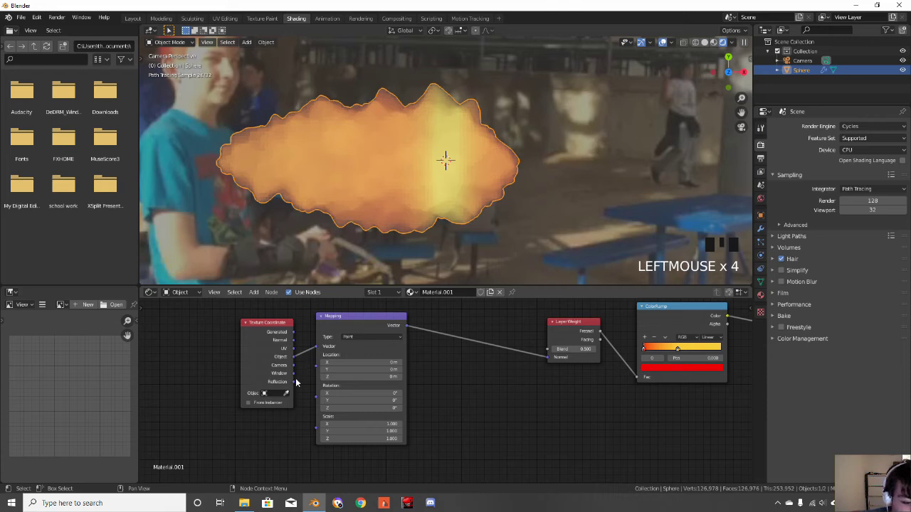
drag(295, 367, 318, 348)
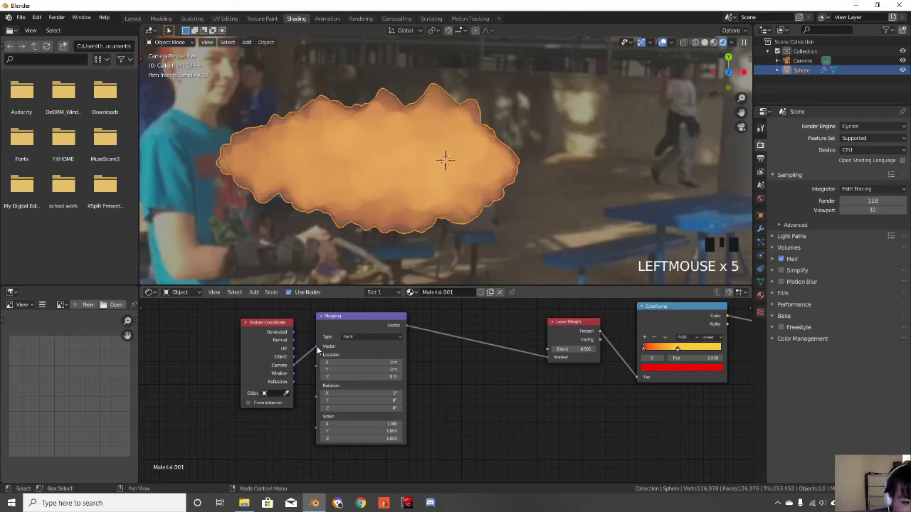
drag(293, 382, 316, 348)
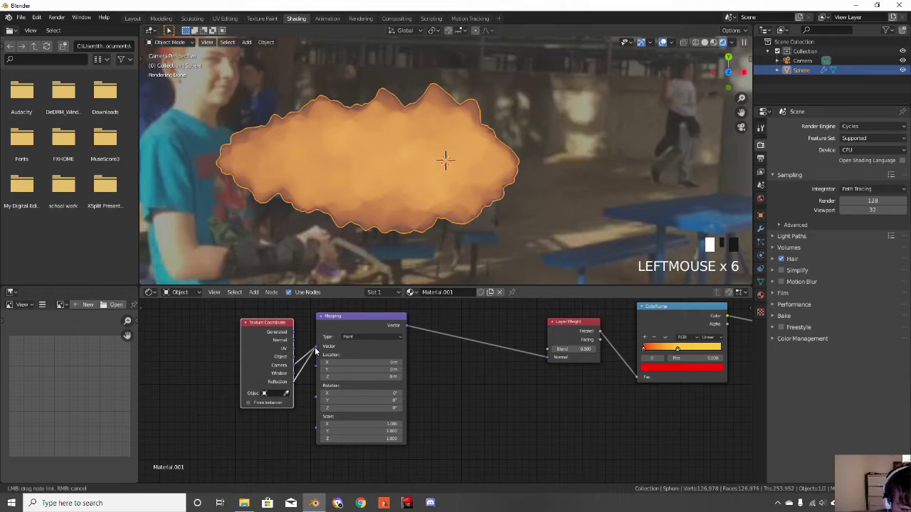
drag(294, 334, 318, 348)
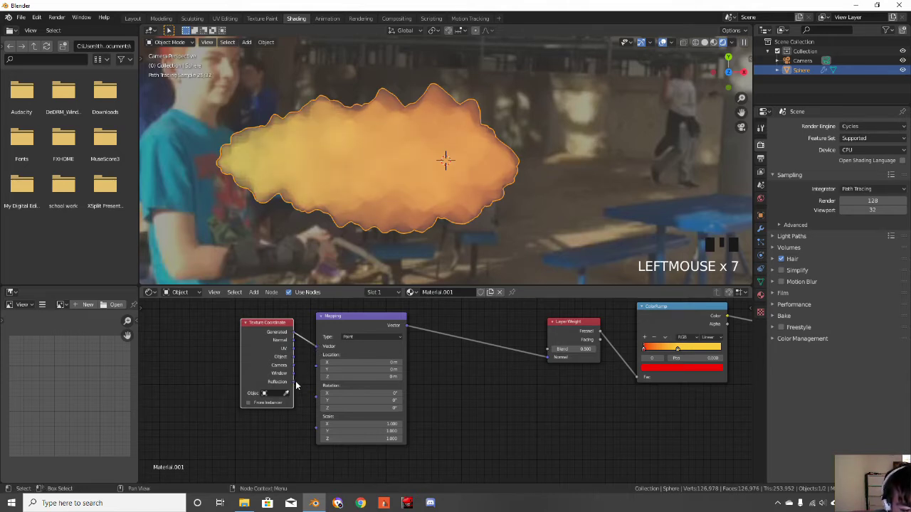
Set the Mapping node's X rotation to 90°
drag(338, 393, 344, 393)
click(340, 392)
text(90)
key(Return)
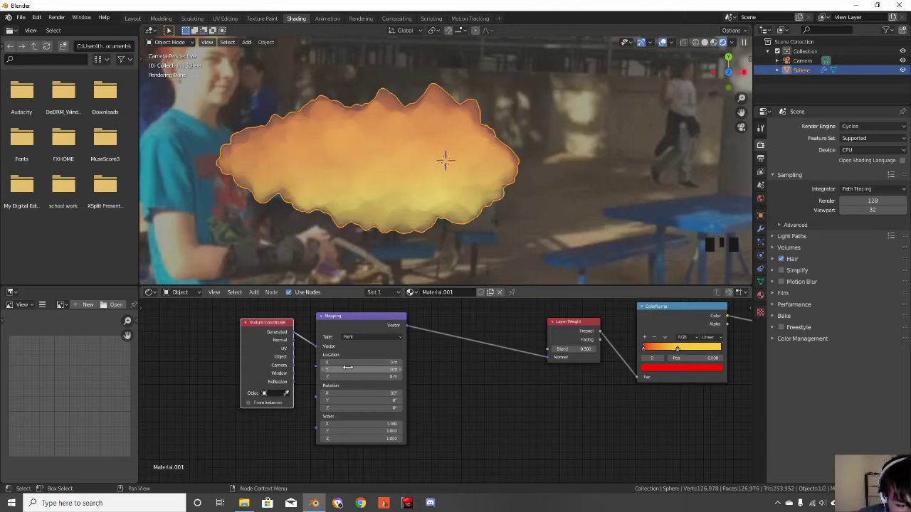
Adjust the Mapping node by eye to about Location X -2.6 m, Y 1.3 m, Z 1.6 m, Rotation X 101°, Z 14° and Scale X 4.4
mouse_move(342, 369)
mouse_down()
mouse_move(350, 369)
mouse_move(285, 369)
mouse_move(396, 369)
mouse_move(340, 377)
mouse_move(351, 377)
mouse_move(350, 393)
mouse_move(342, 369)
mouse_up()
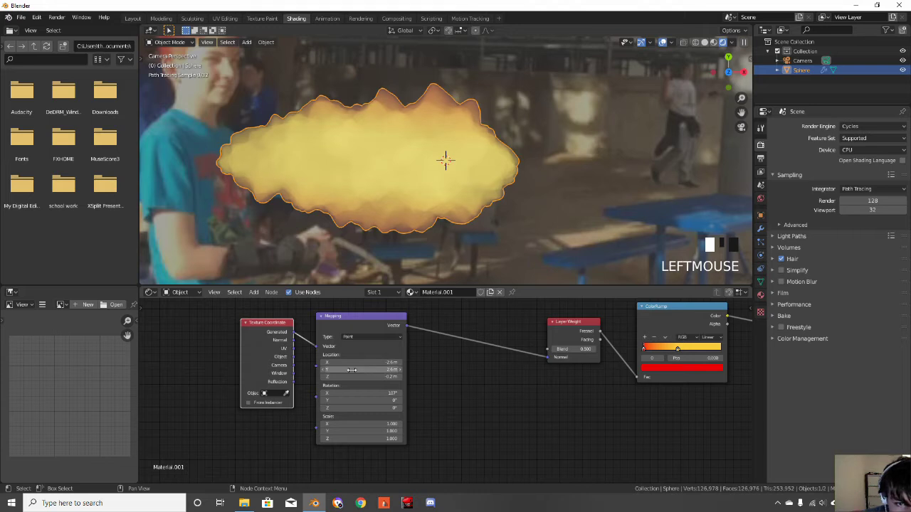
drag(350, 401, 365, 438)
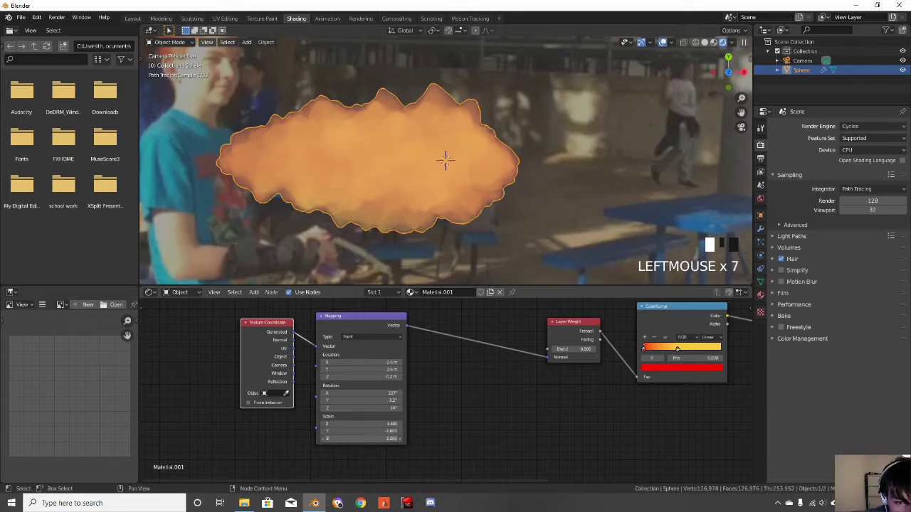
drag(359, 393, 344, 377)
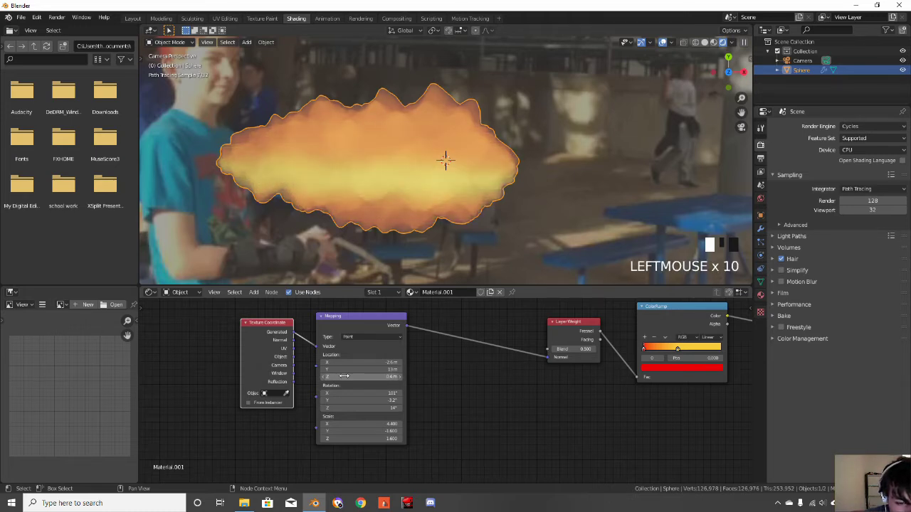
mouse_move(344, 431)
mouse_down()
mouse_move(427, 438)
mouse_move(361, 438)
mouse_up()
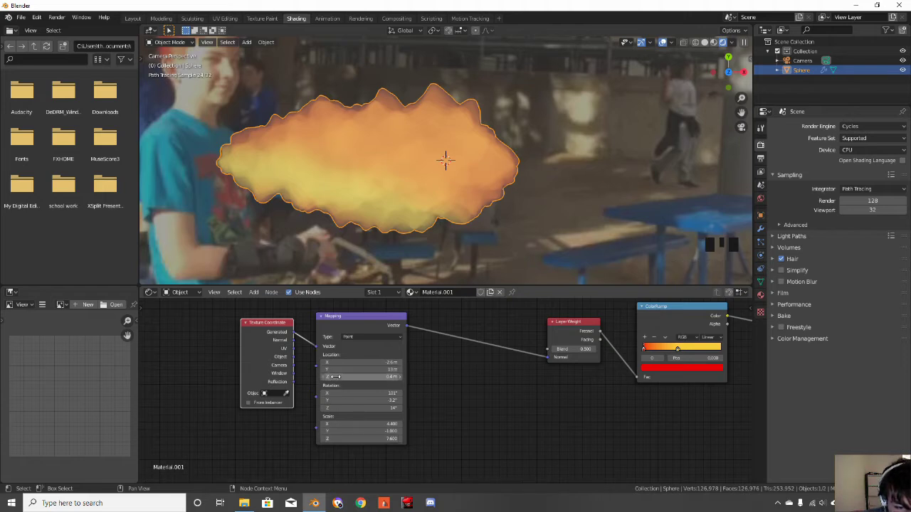
drag(335, 376, 348, 376)
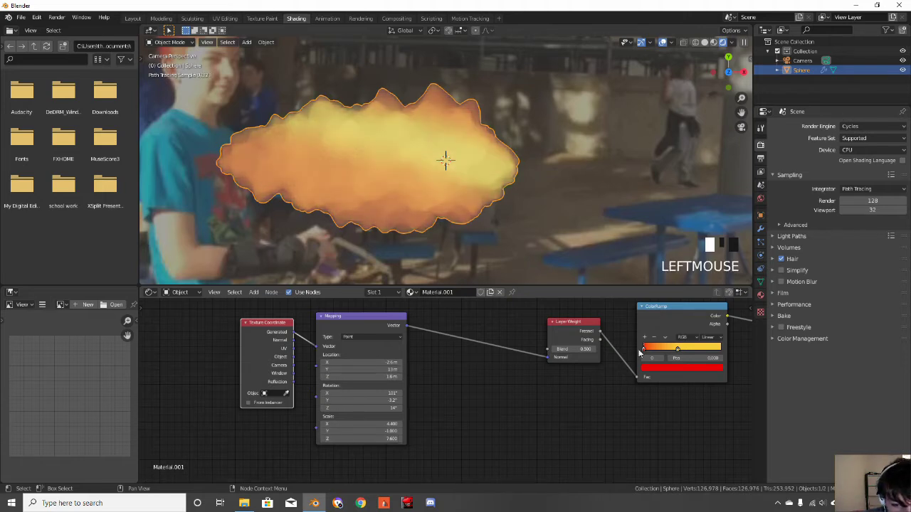
Unlink and relink the Mapping output to the Layer Weight's Normal, try other mapping types, and set the Mapping type to Vector
drag(546, 357, 436, 352)
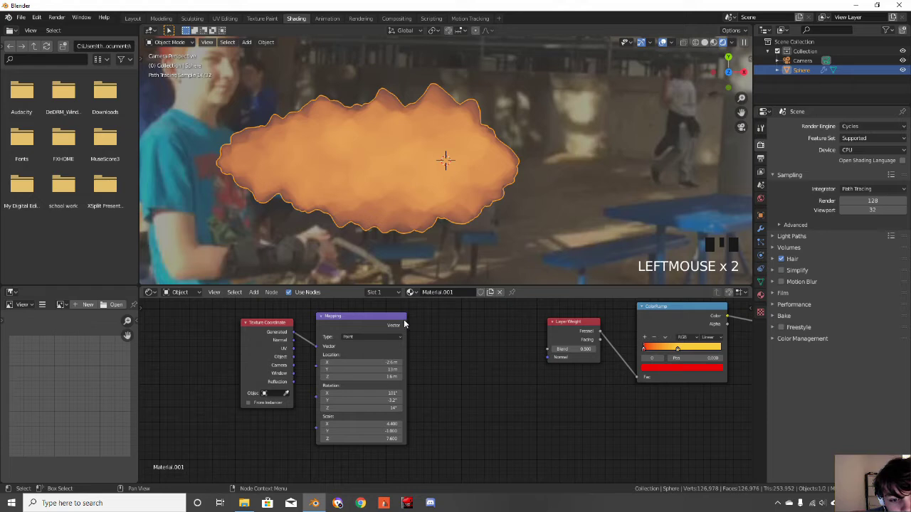
drag(406, 326, 546, 357)
click(365, 336)
click(367, 335)
click(362, 353)
click(363, 335)
click(363, 358)
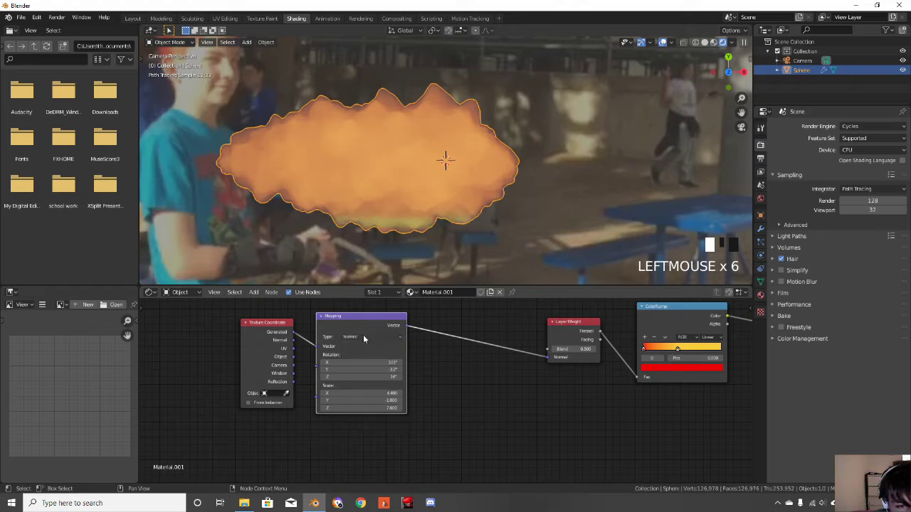
click(359, 325)
click(358, 335)
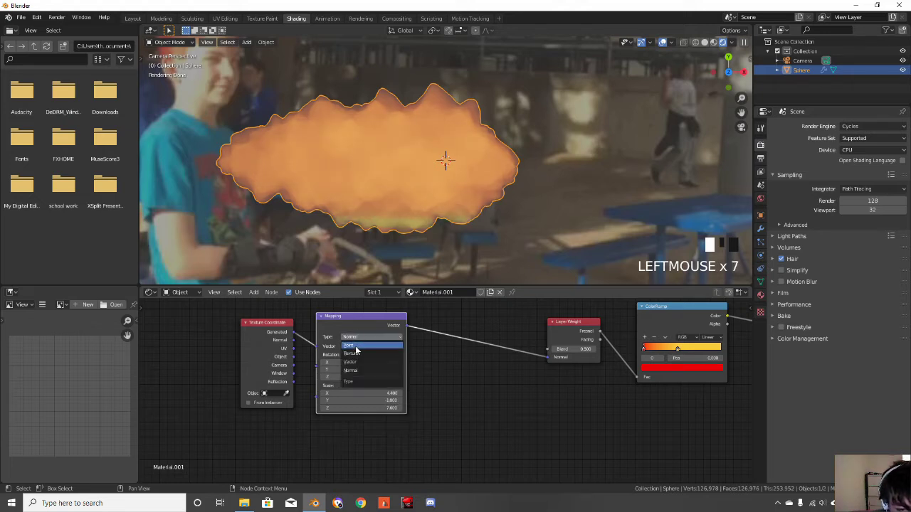
click(356, 359)
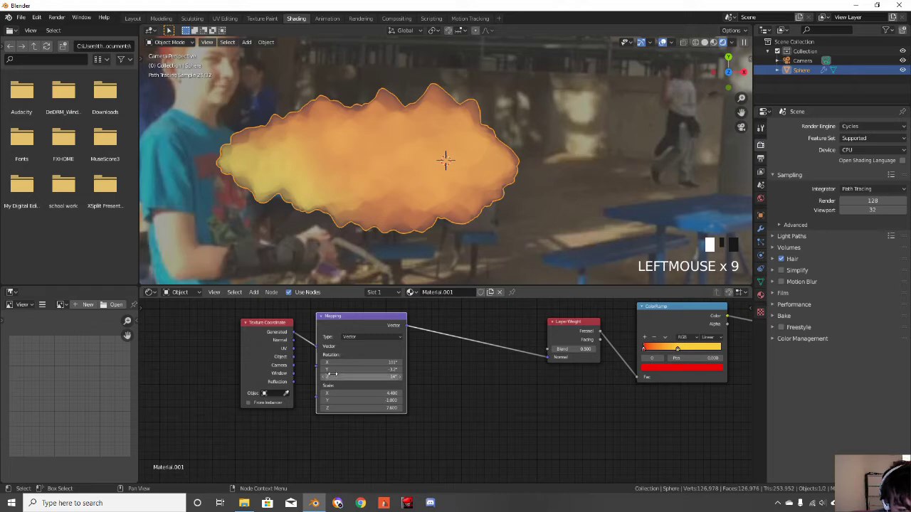
Adjust the Mapping node's rotation to about X 100°, Y -21.8° and Z 123°, and inspect the deselected blast against the footage
drag(359, 369, 334, 367)
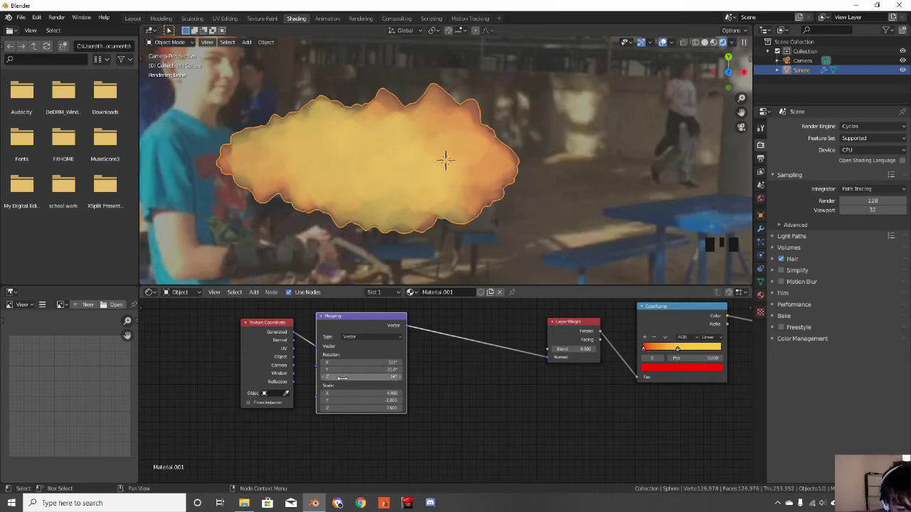
drag(348, 362, 344, 376)
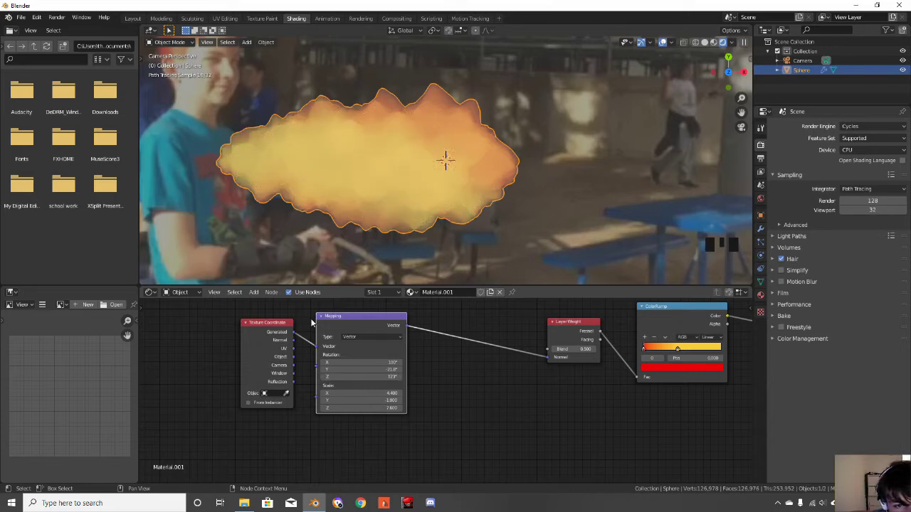
scroll(351, 126, down, 4)
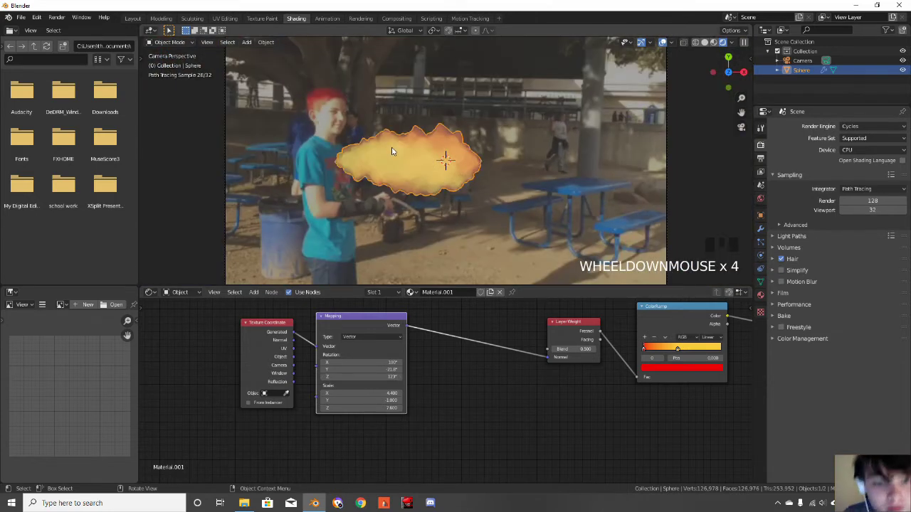
scroll(391, 151, up, 6)
click(700, 150)
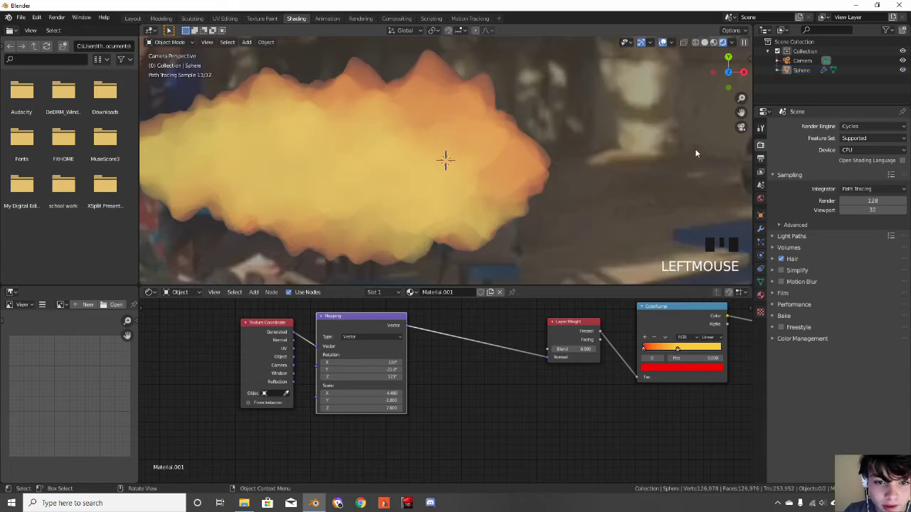
scroll(683, 155, down, 3)
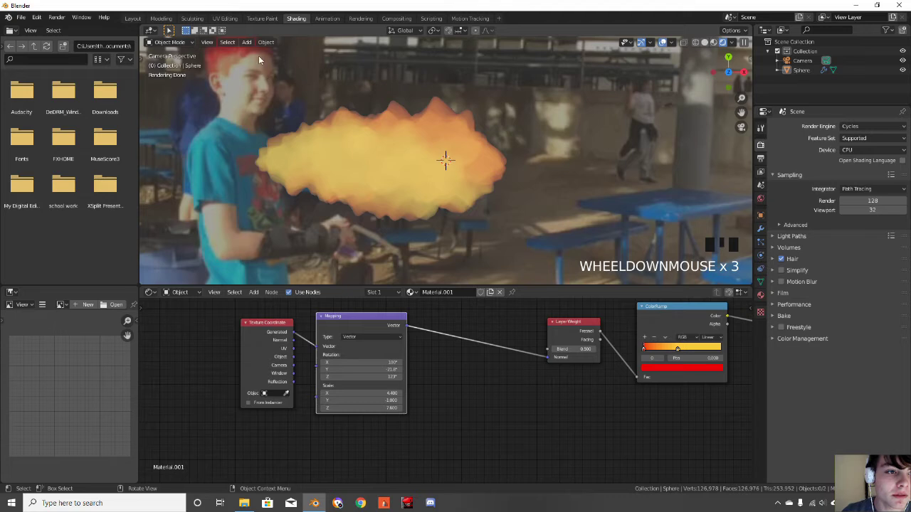
Set the Emission node's Strength to 100 in the blast material and inspect the brighter blast up close
click(133, 18)
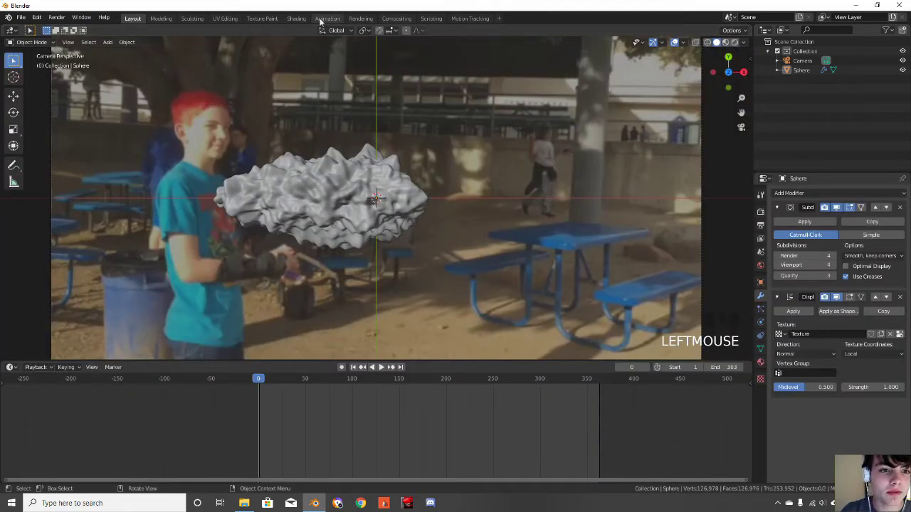
click(296, 18)
mouse_move(467, 423)
middle_down()
mouse_move(431, 398)
mouse_move(181, 372)
mouse_move(163, 380)
middle_up()
middle_drag(533, 364, 491, 385)
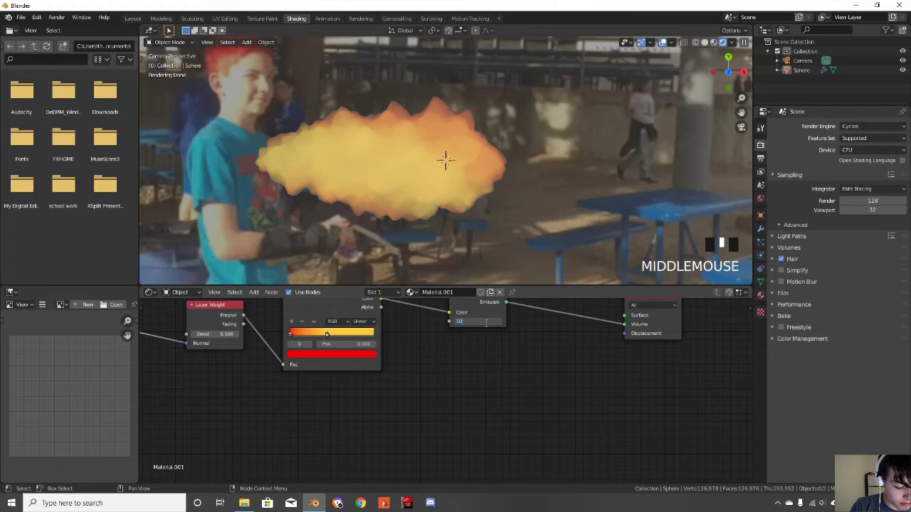
text(0)
key(Return)
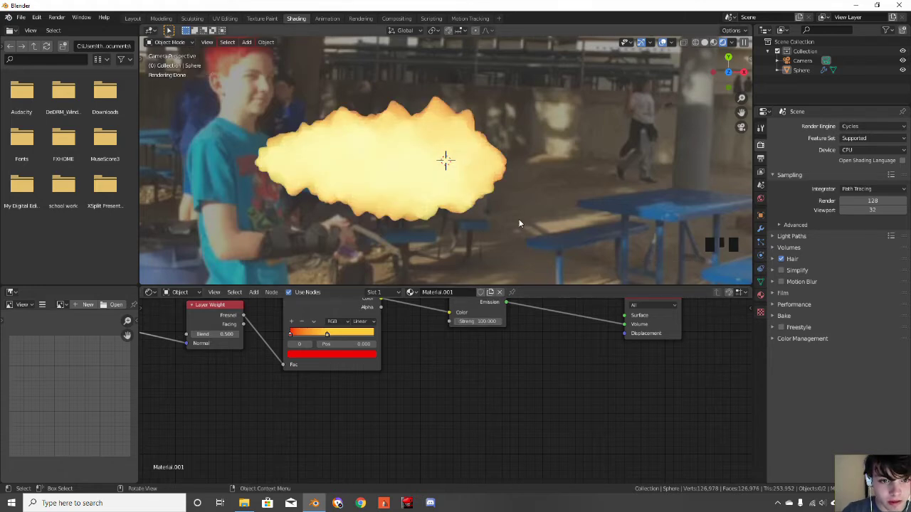
scroll(518, 218, up, 2)
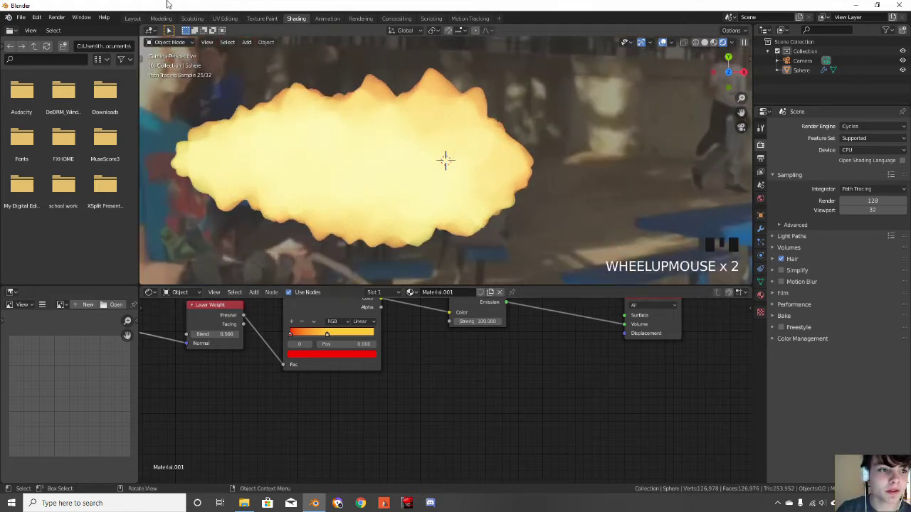
Move the sphere above the camera frame in the Layout workspace and insert a LocRotScale keyframe for it at frame 0
click(133, 18)
click(367, 223)
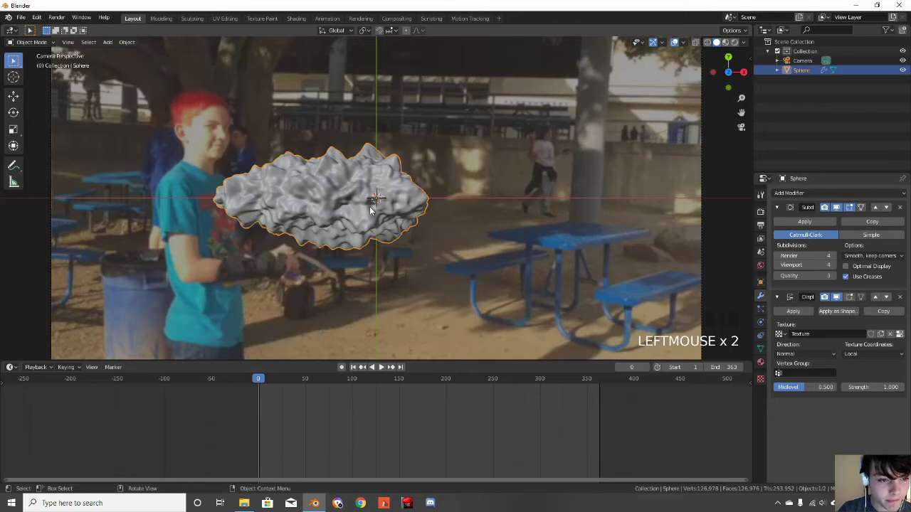
scroll(360, 214, down, 3)
key(g)
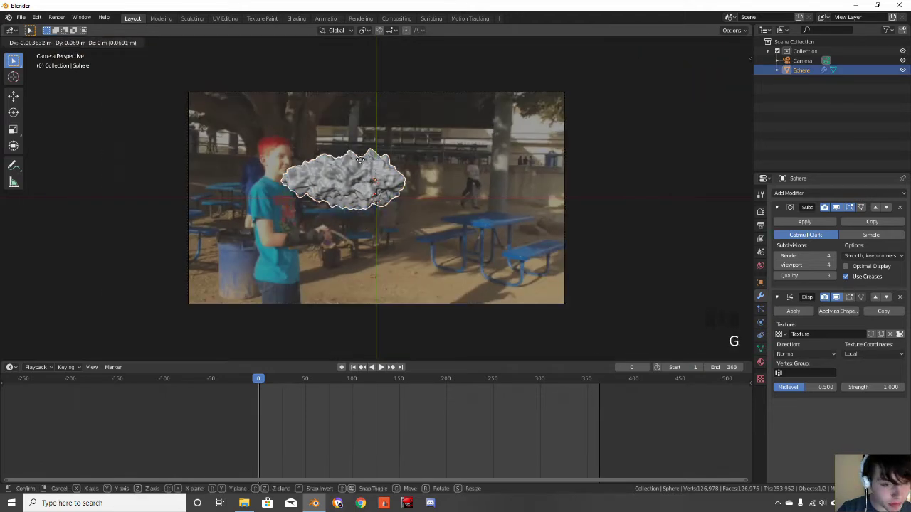
click(373, 68)
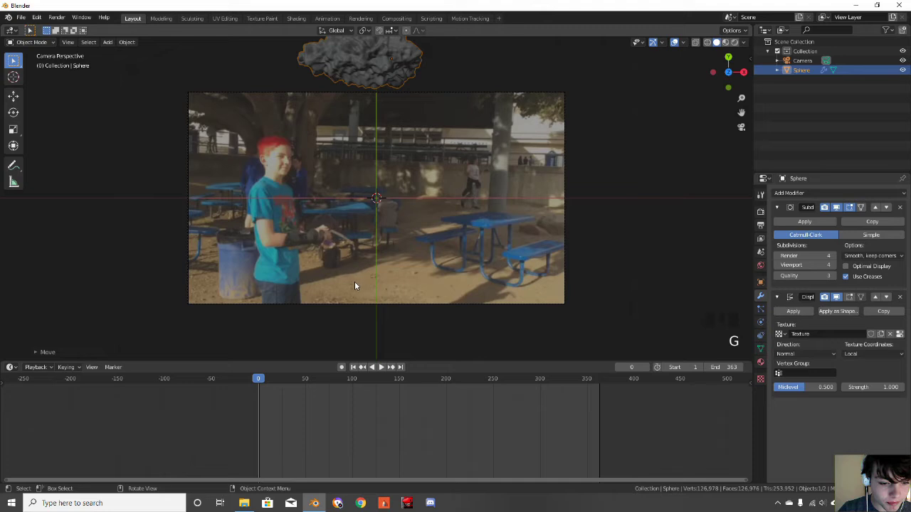
key(i)
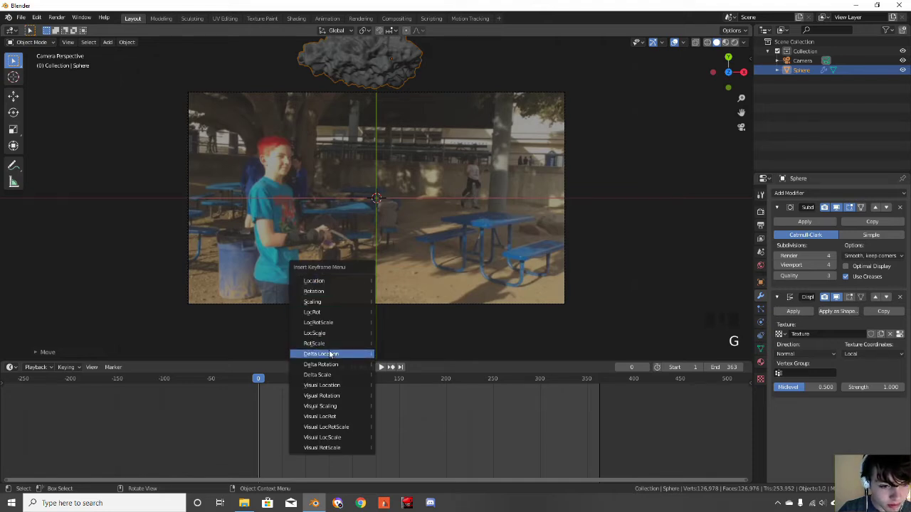
click(332, 322)
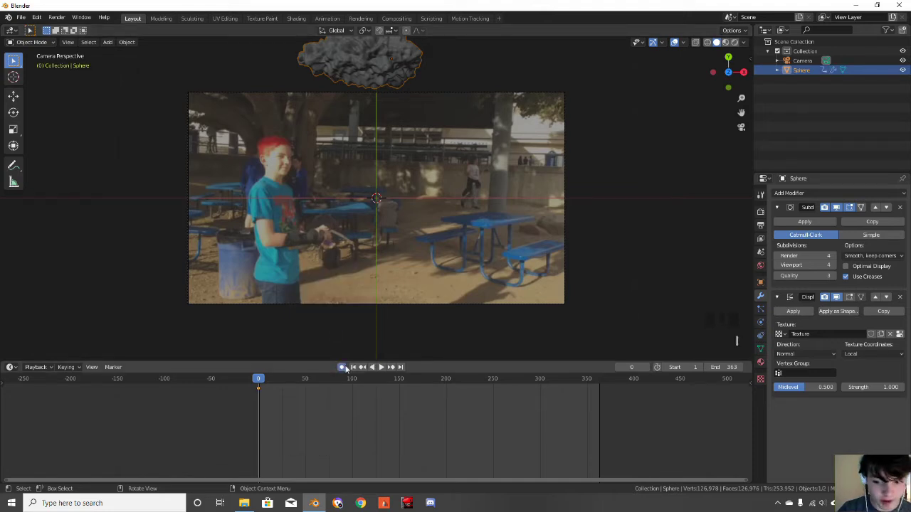
Step forward through the footage to examine when the gun is raised and aimed, and return to the sphere's keyframe at frame 0
key(Right)
key(Right)
key(Right)
key(Right)
key(Right)
key(Right)
key(Right)
key(Right)
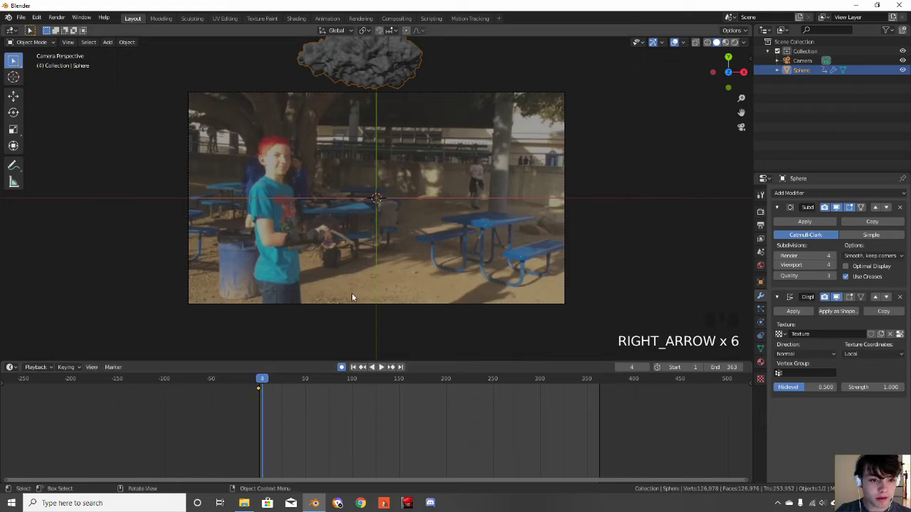
key(Right)
key(Right)
key(Right)
key(Right)
key(Right)
key(Right)
key(Right)
key(Right)
key(Right)
key(Right)
key(Right)
key(Right)
key(Right)
key(Right)
key(Right)
key(Right)
key(Right)
key(Right)
key(Right)
key(Right)
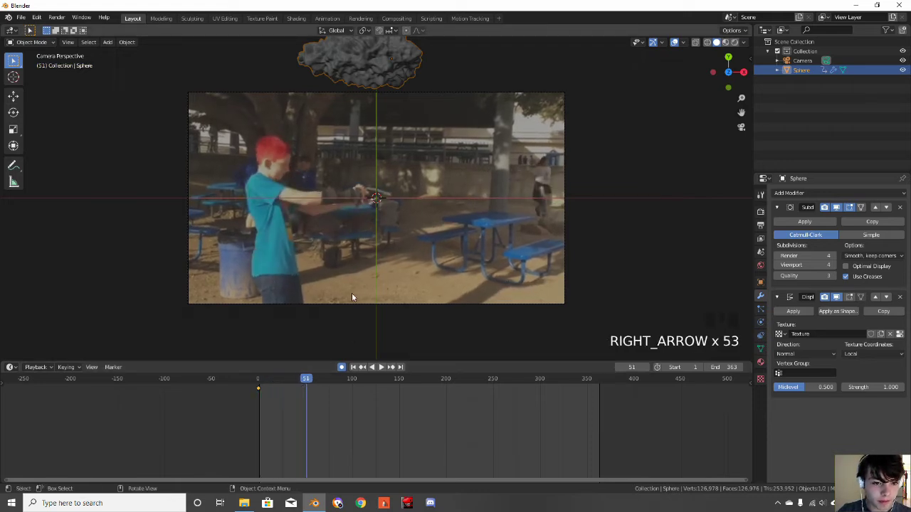
key(Right)
key(Right)
key(Right)
key(Right)
key(Right)
key(Right)
key(Right)
key(Right)
key(Right)
key(Right)
key(Right)
key(Right)
key(Right)
key(Right)
key(Right)
key(Right)
key(Right)
key(Right)
key(Right)
key(Right)
key(Down)
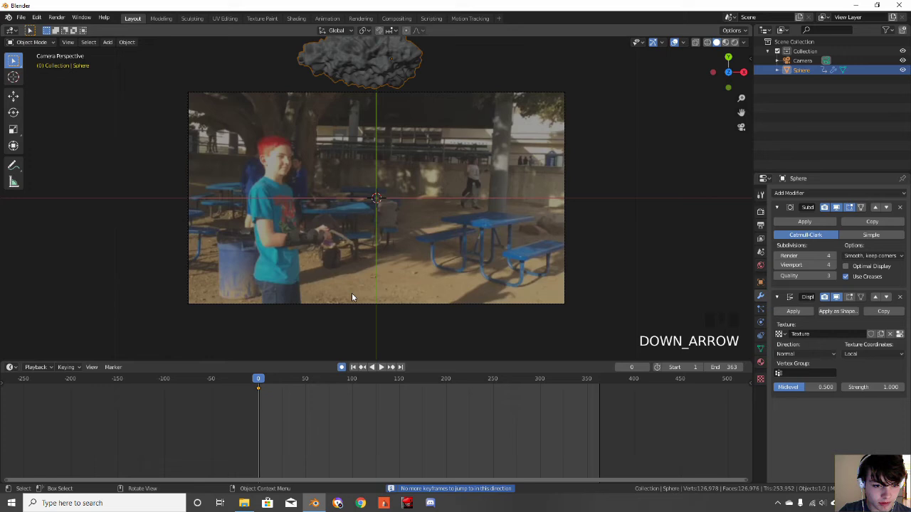
Advance through the footage to the moment the gun fires and set the current frame to 79
key(Right)
key(Right)
key(Right)
key(Right)
key(Right)
key(Right)
key(Right)
key(Right)
key(Right)
key(Right)
key(Right)
key(Right)
key(Right)
key(Right)
key(Right)
key(Right)
key(Right)
key(Right)
key(Right)
key(Right)
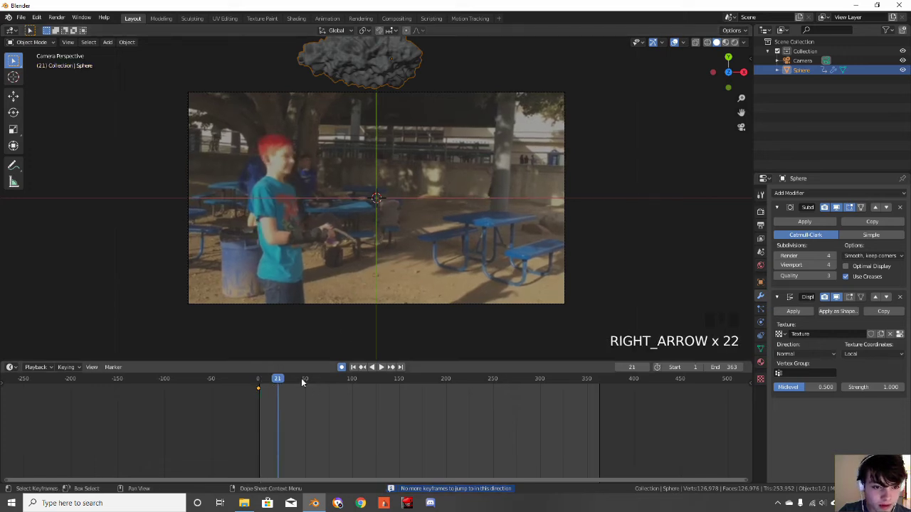
key(Right)
key(Right)
key(Right)
key(Right)
key(Right)
key(Right)
key(Right)
key(Right)
key(Right)
key(Right)
key(Right)
key(Right)
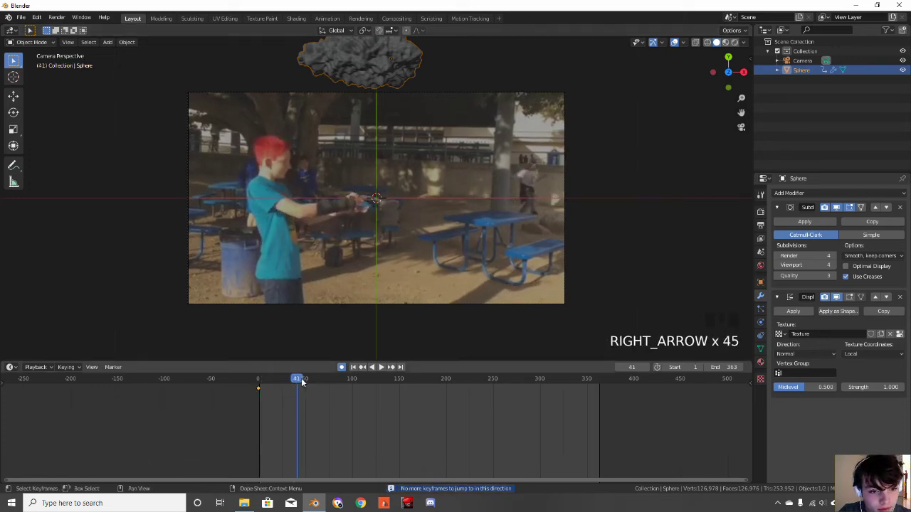
key(Right)
key(Right)
key(Right)
key(Right)
key(Right)
key(Right)
key(Right)
key(Right)
key(Right)
key(Right)
key(Right)
key(Right)
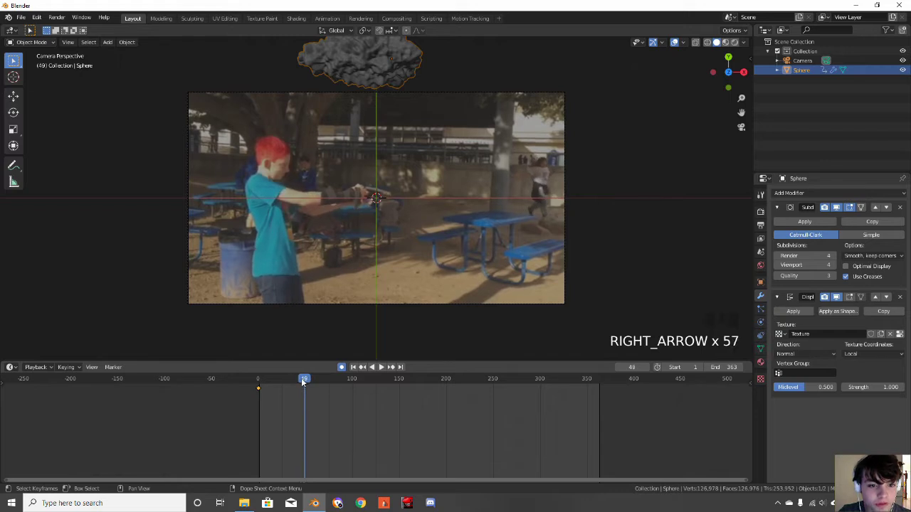
key(Right)
key(Right)
key(Right)
key(Right)
key(Right)
key(Right)
key(Right)
key(Right)
key(Right)
key(Right)
key(Right)
key(Right)
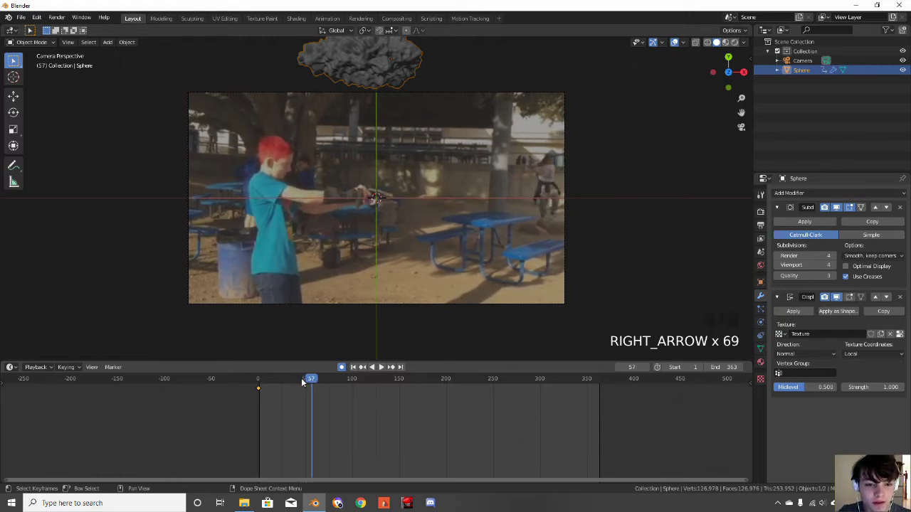
key(Right)
key(Right)
key(Right)
key(Right)
key(Right)
key(Right)
key(Right)
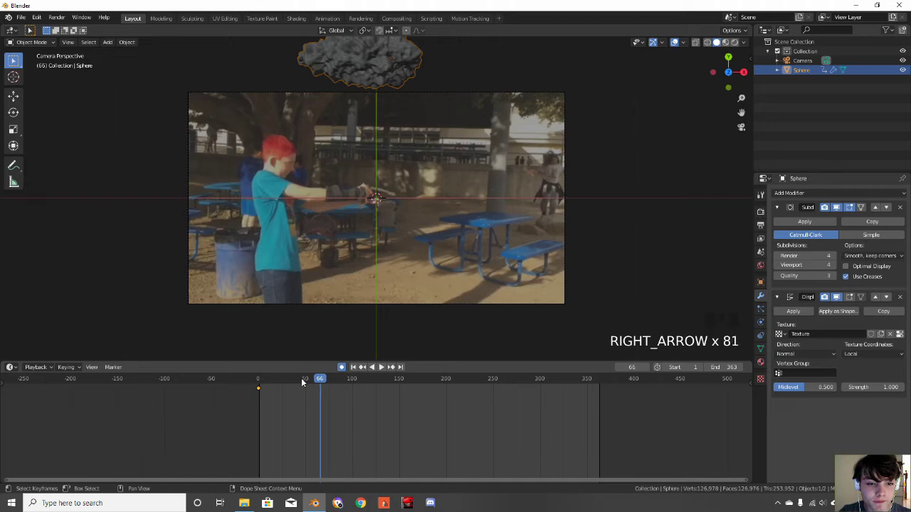
key(Right)
key(Right)
key(Right)
key(Right)
key(Right)
key(Right)
key(Right)
key(Right)
key(Right)
key(Right)
key(Right)
key(Right)
key(Right)
key(Right)
key(Right)
key(Right)
key(Right)
key(Down)
drag(301, 377, 332, 388)
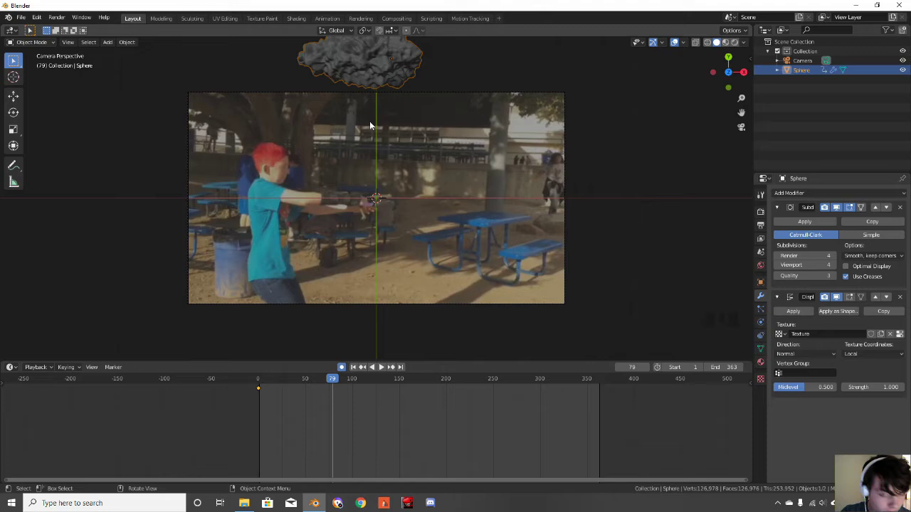
Move the sphere from above the camera frame to just in front of the gun's muzzle at frame 79
key(g)
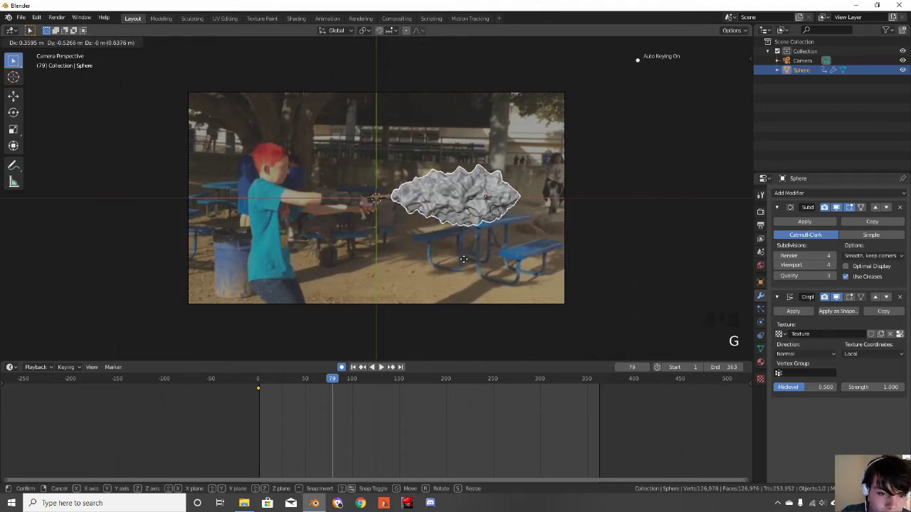
click(466, 261)
scroll(464, 264, up, 4)
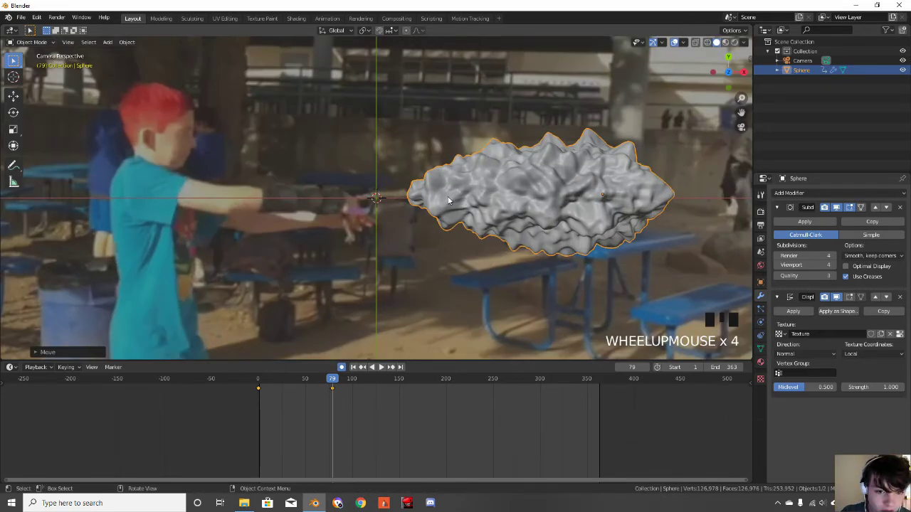
Shift the sphere's entire mesh along X in Edit Mode so its origin sits at the blast's narrow tip
key(Tab)
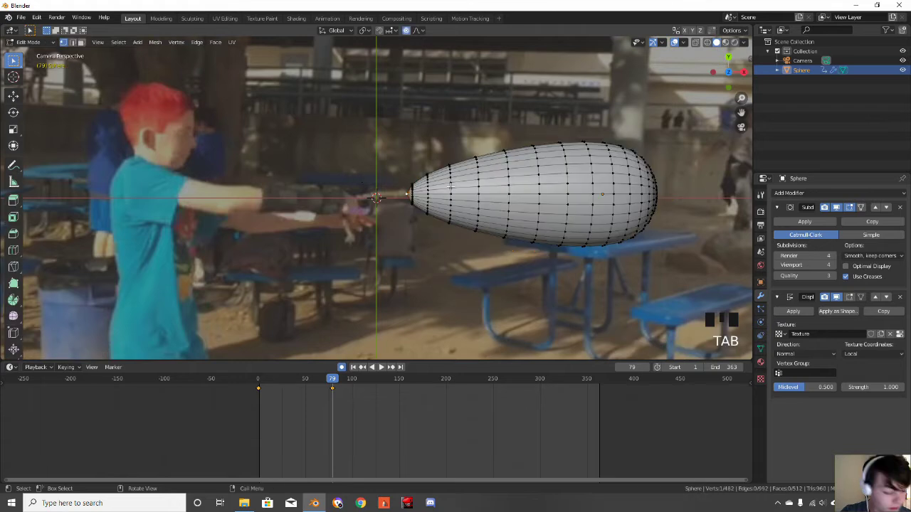
key(a)
key(g)
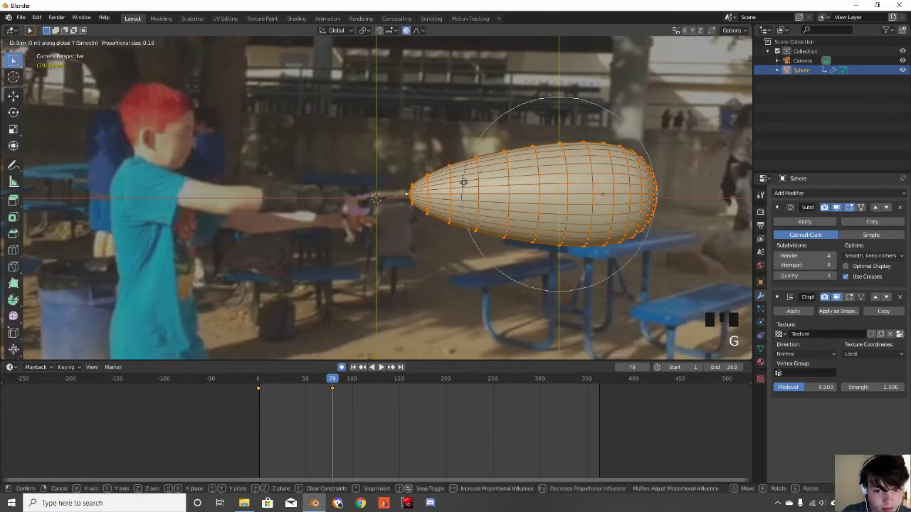
key(x)
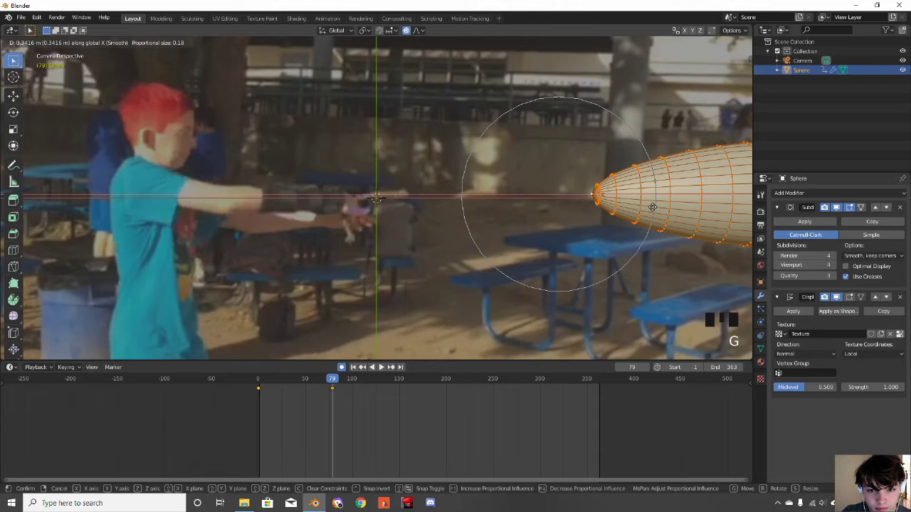
click(660, 207)
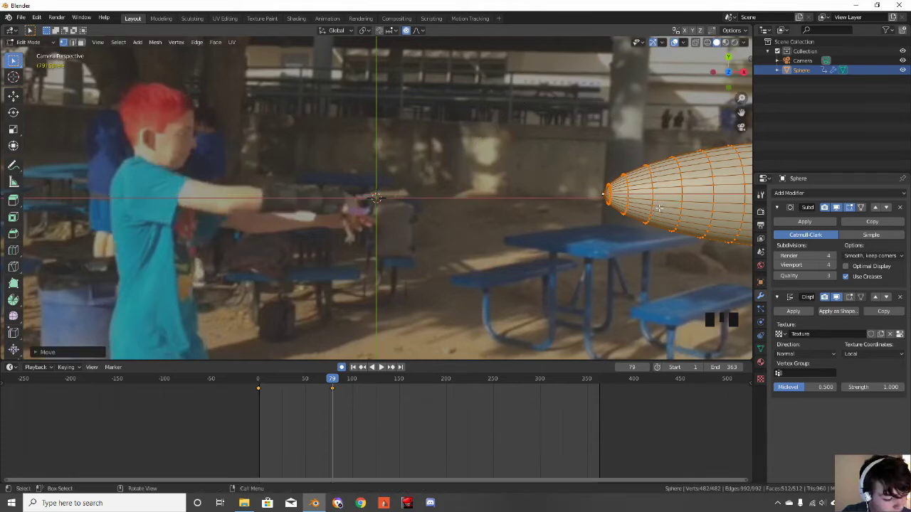
Move the sphere object back along X to the gun's muzzle and scale it down to a tiny speck at frame 79
key(Tab)
key(g)
key(y)
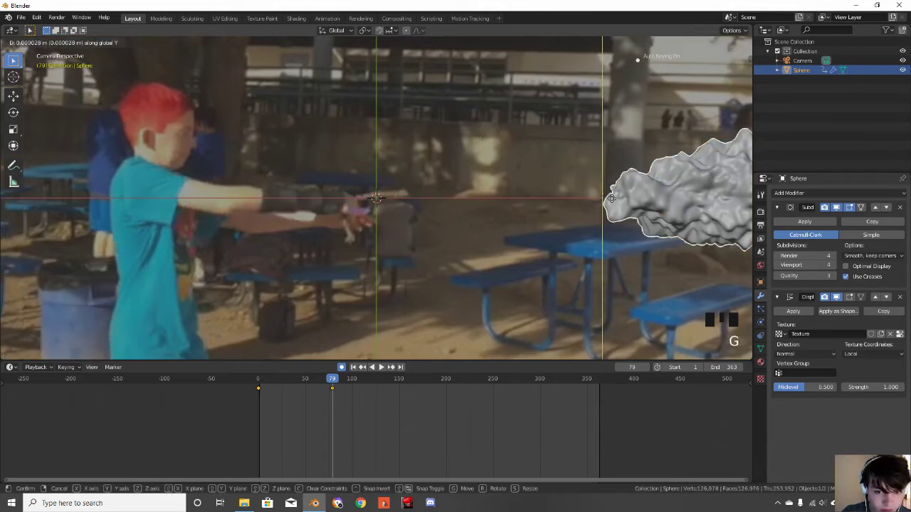
key(x)
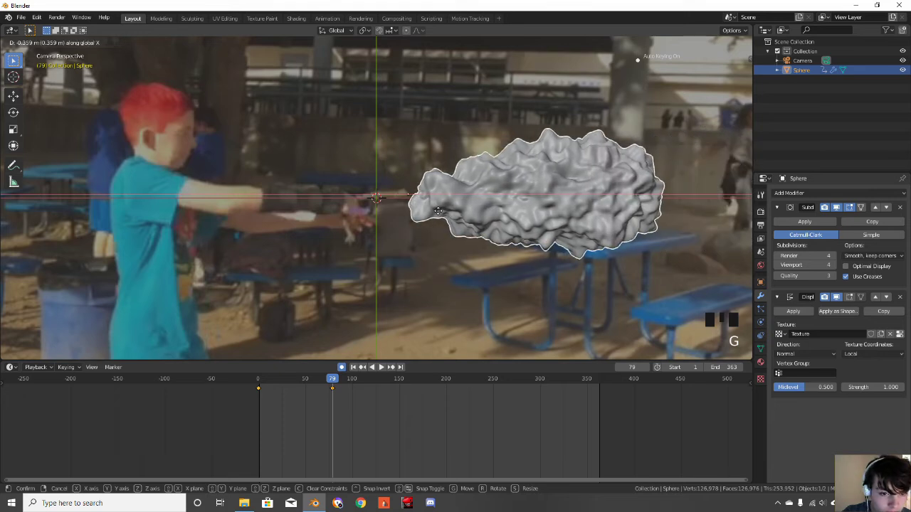
click(441, 214)
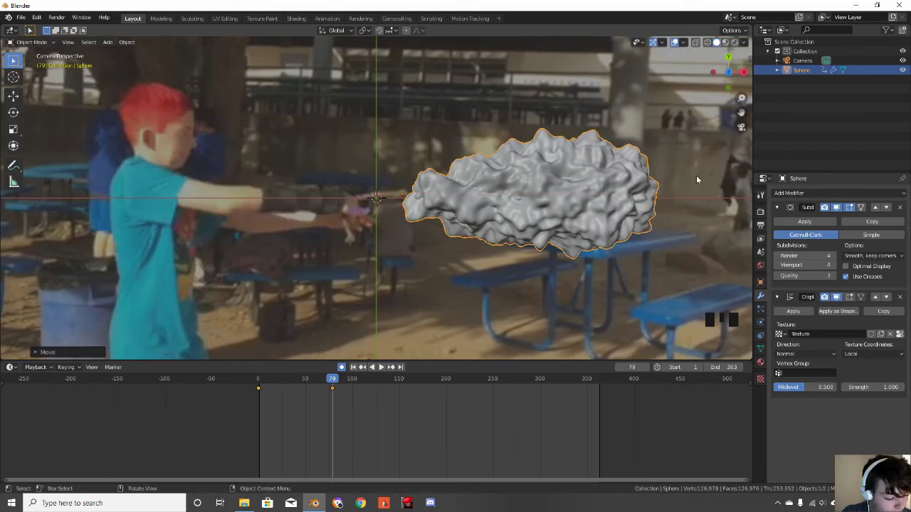
key(s)
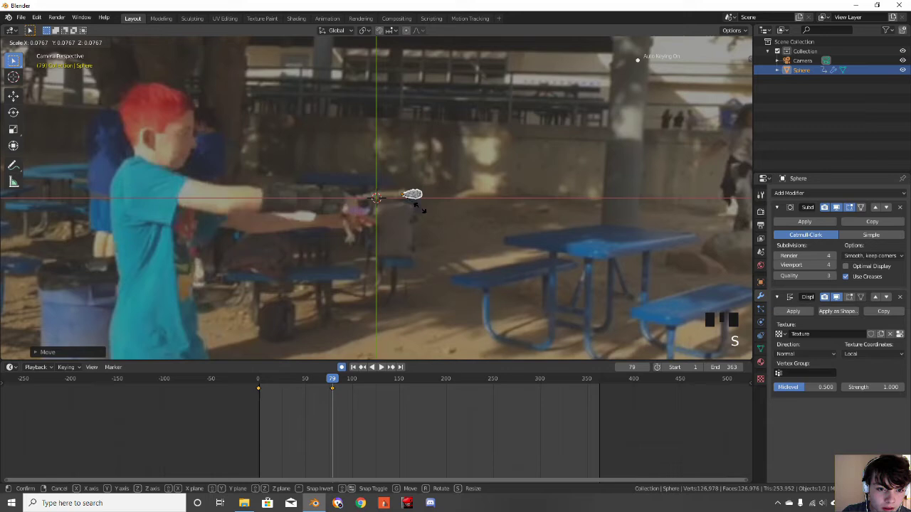
click(411, 206)
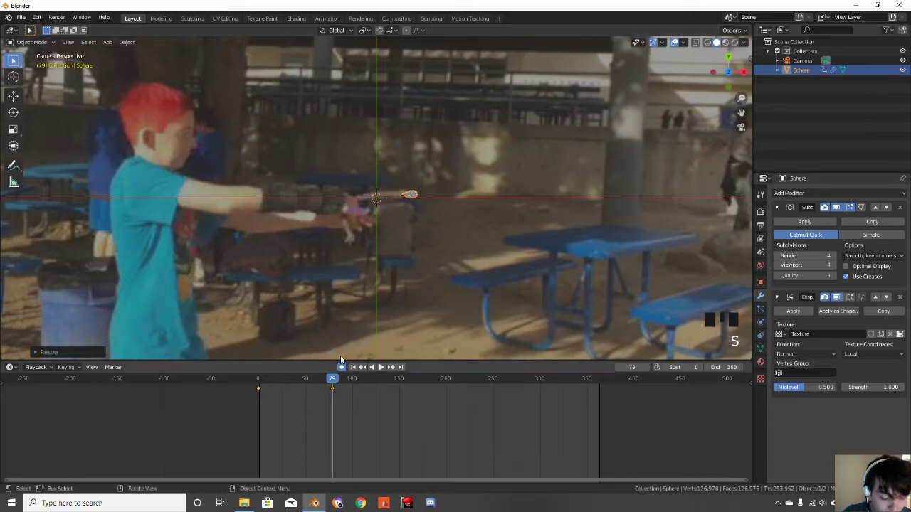
Scale the sphere up at frame 80 into a large blast that fits inside the camera frame
key(Right)
key(s)
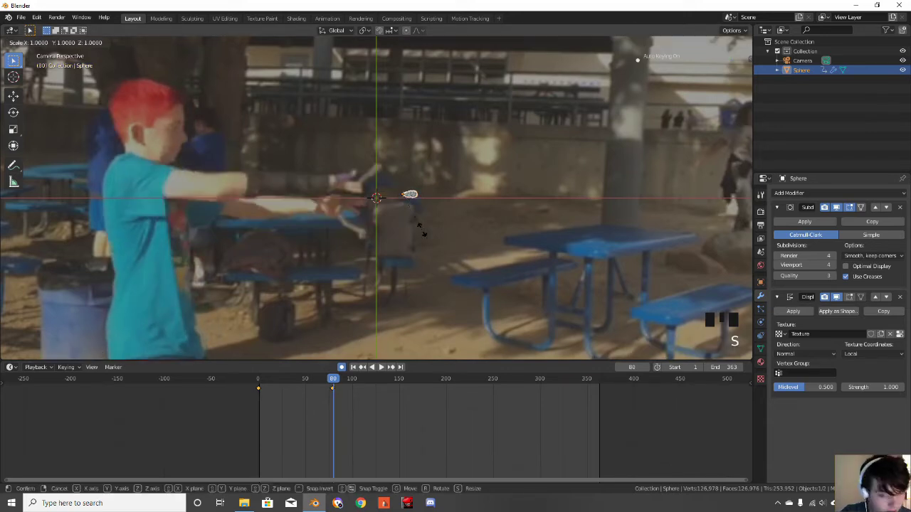
key(Return)
scroll(193, 243, down, 4)
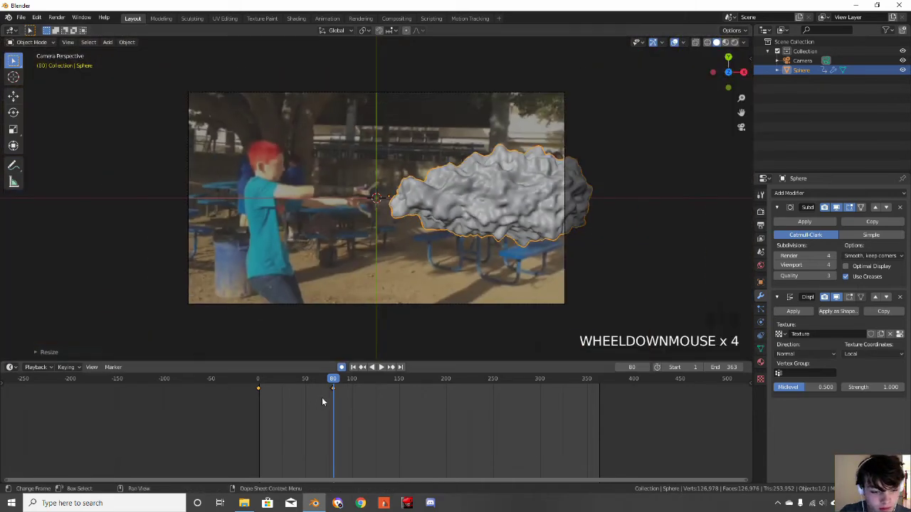
key(s)
click(516, 234)
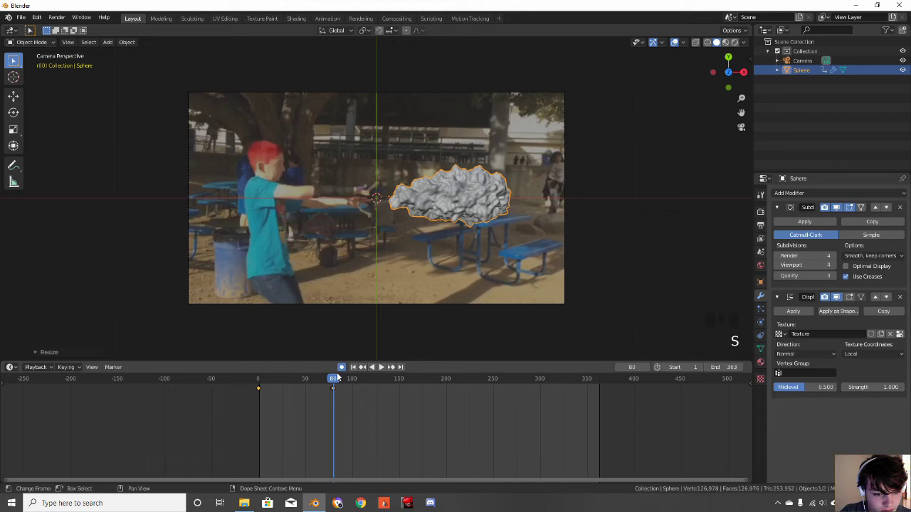
Move the sphere's enlarged-blast keyframe to frame 81 in the timeline and check the in-between size at frame 80
key(Right)
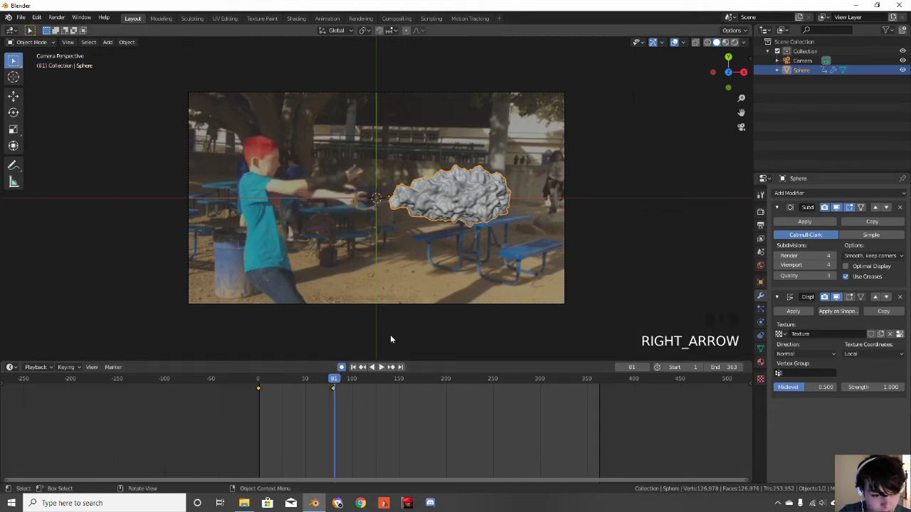
click(336, 390)
double_click(333, 392)
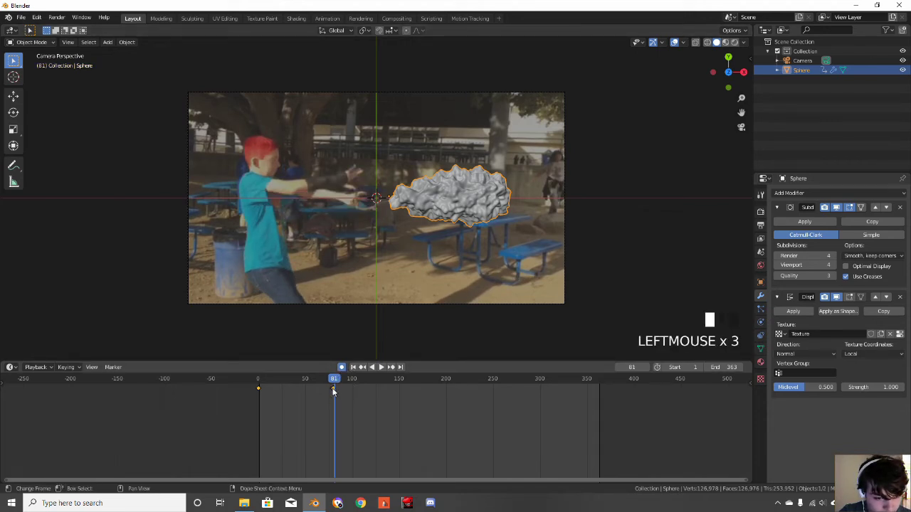
scroll(332, 395, up, 5)
middle_drag(332, 395, 285, 390)
scroll(242, 395, up, 3)
click(283, 390)
double_click(284, 390)
drag(283, 388, 285, 390)
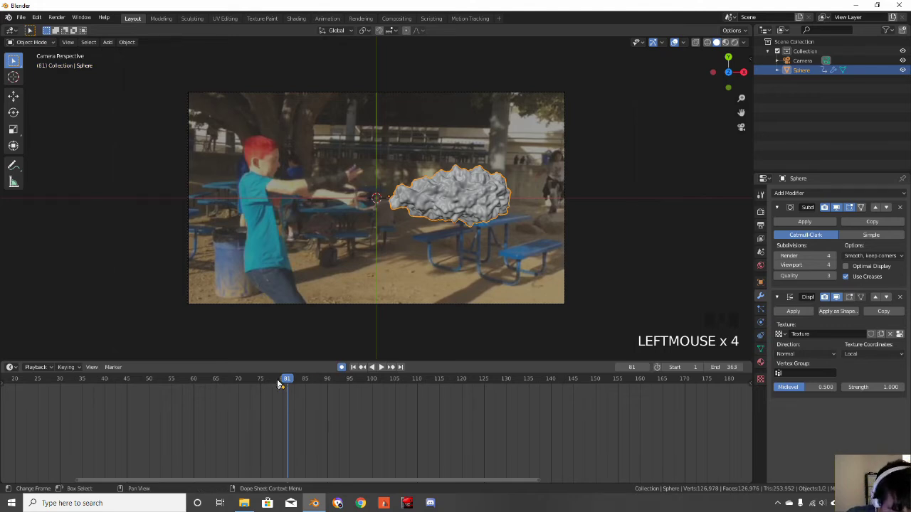
key(Left)
key(Left)
key(Right)
drag(283, 388, 283, 387)
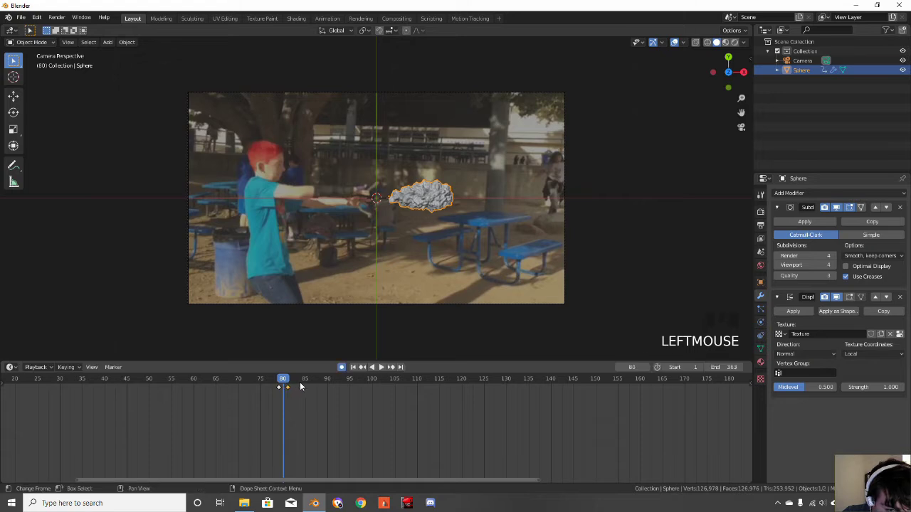
Scale the sphere back down to a tiny speck at the muzzle at frame 83
key(Right)
key(Right)
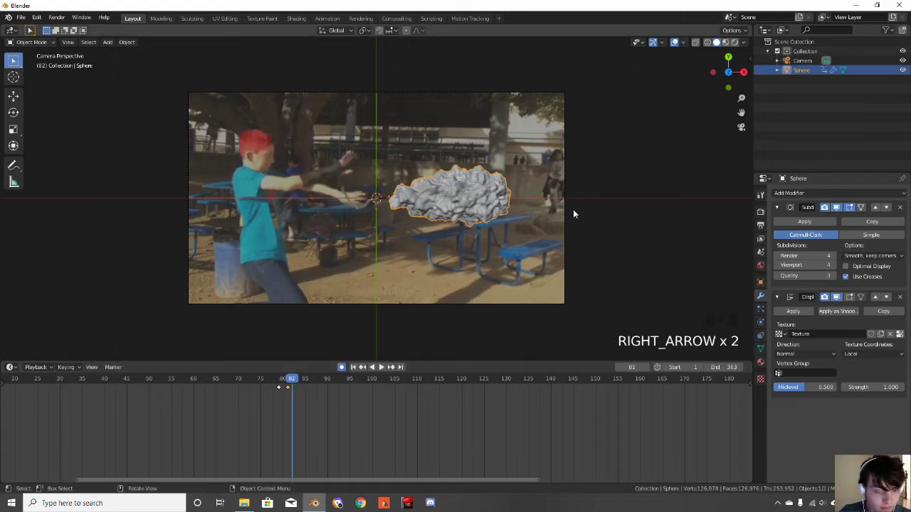
key(s)
right_click(436, 210)
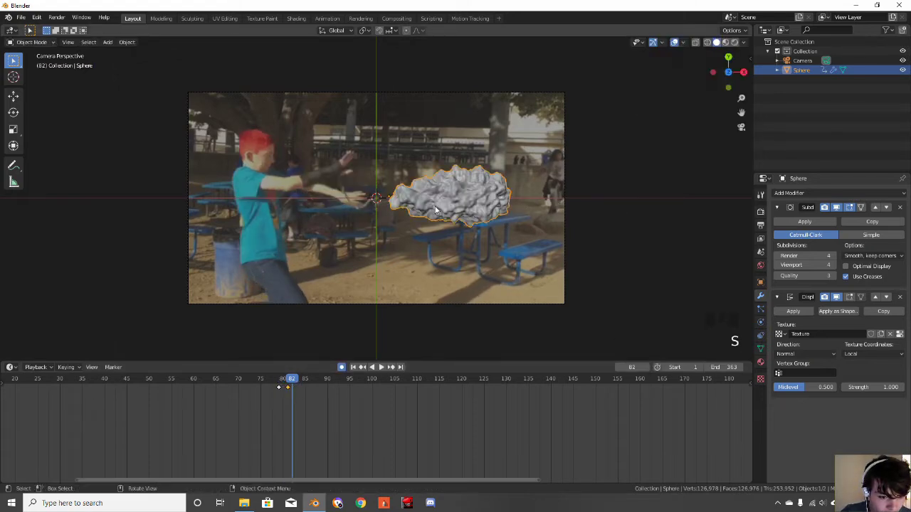
key(Right)
key(s)
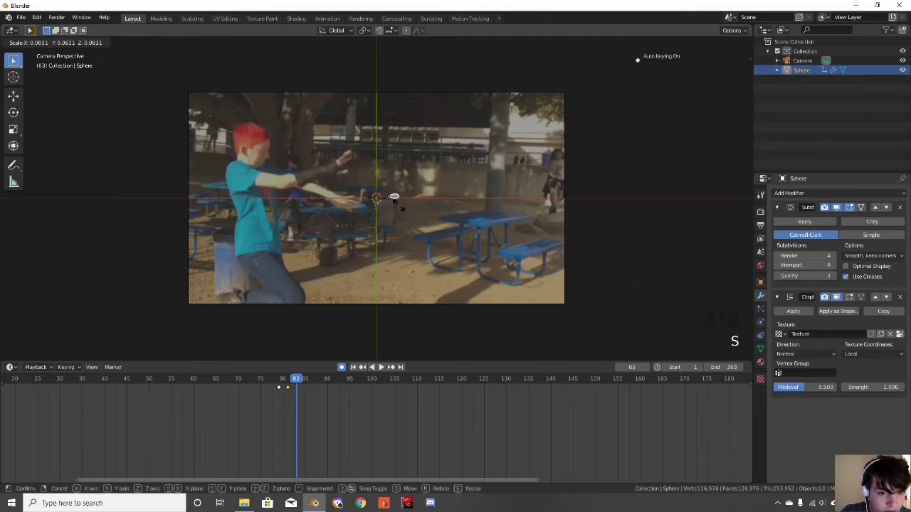
click(390, 200)
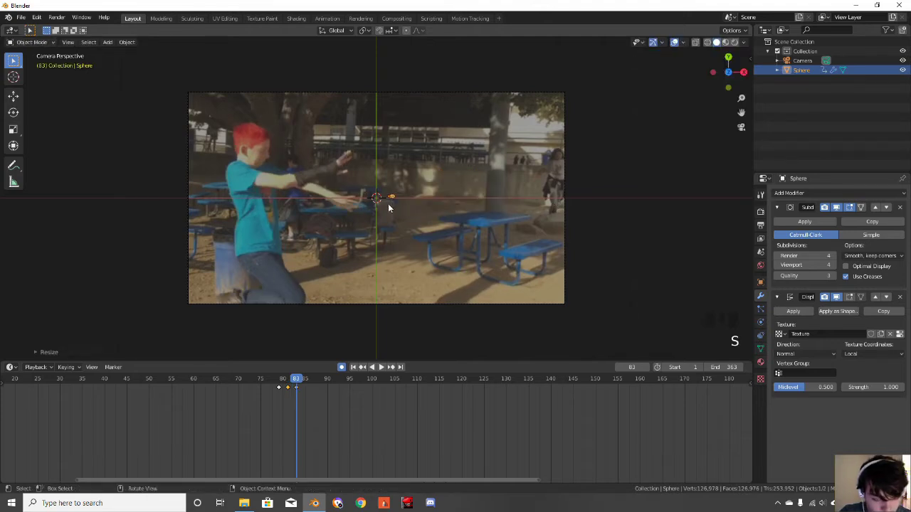
Move the tiny sphere up out of the camera frame at frame 84
key(Right)
key(g)
click(282, 326)
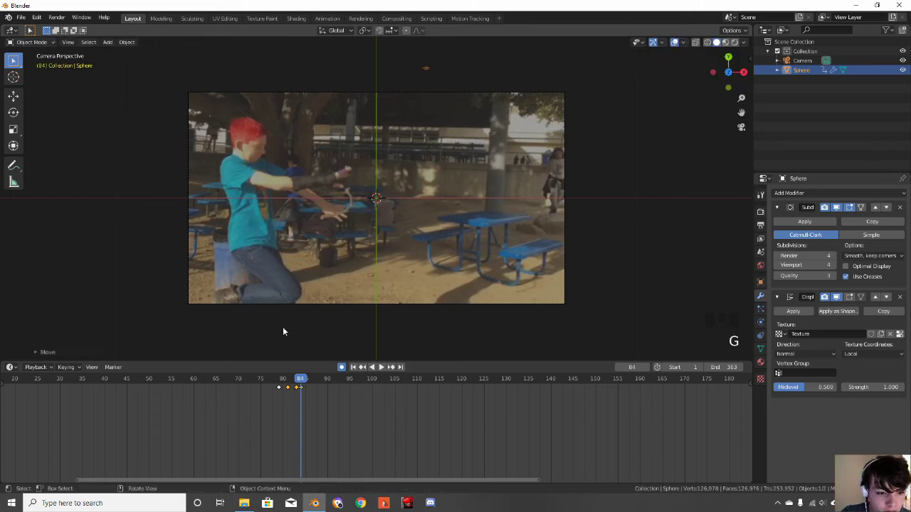
Play the footage twice from about frame 74 to examine the timing of the blast animation
click(291, 379)
drag(291, 379, 257, 379)
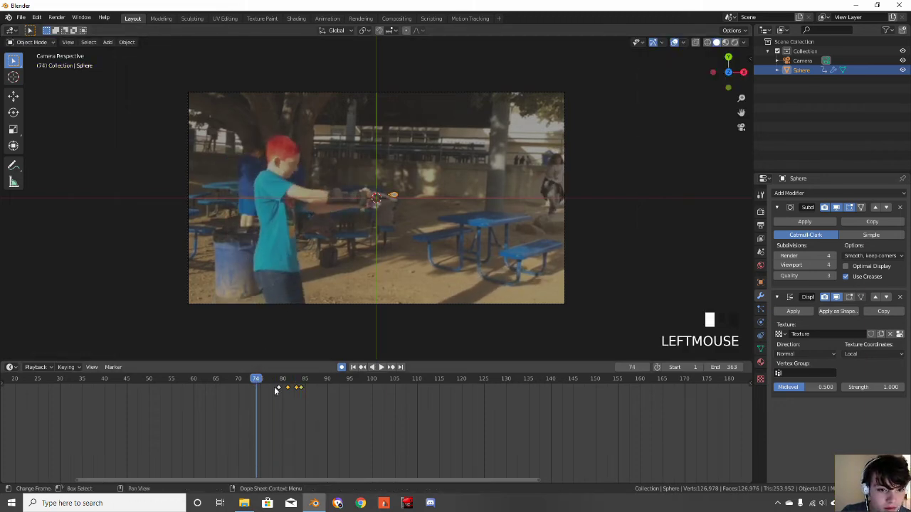
key(space)
key(space)
drag(364, 382, 261, 392)
key(space)
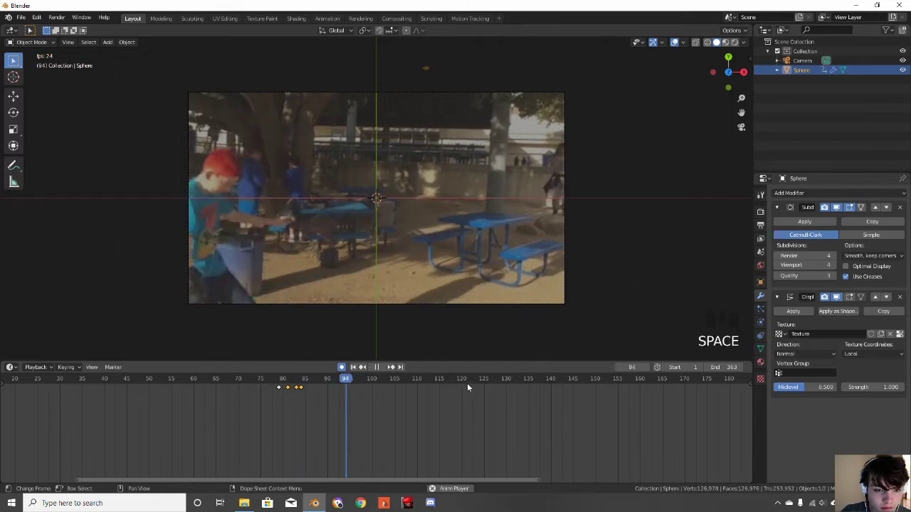
key(space)
Move the sphere slightly upward to follow the recoiling gun's muzzle at frame 80, and advance to frame 81
drag(350, 392, 279, 384)
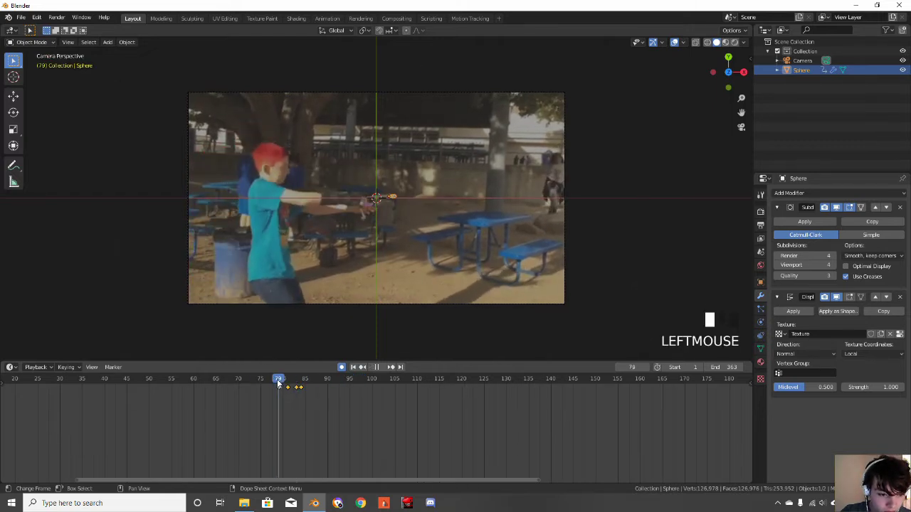
scroll(422, 259, up, 9)
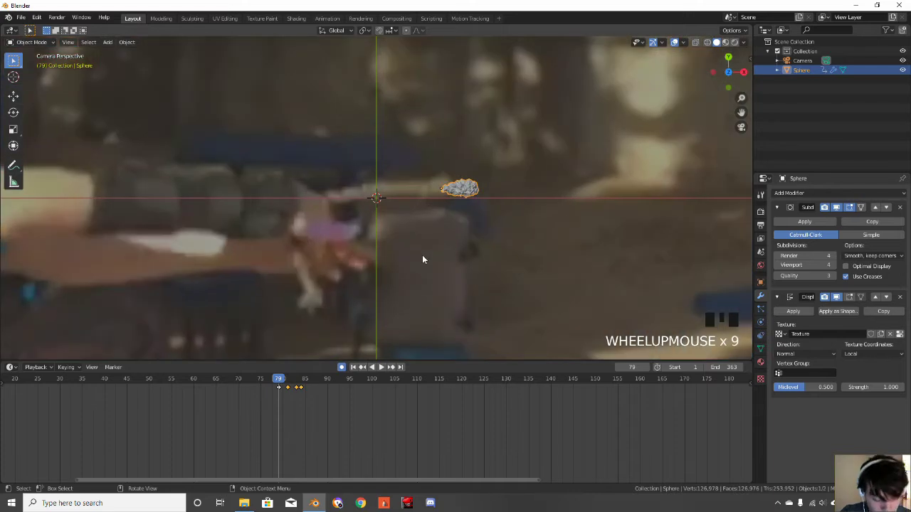
key(Right)
scroll(428, 245, down, 2)
key(g)
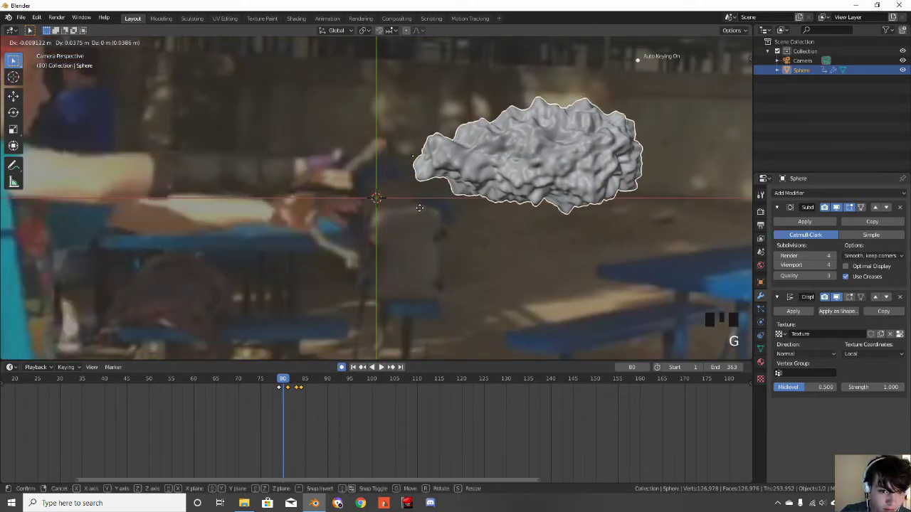
click(417, 215)
key(Right)
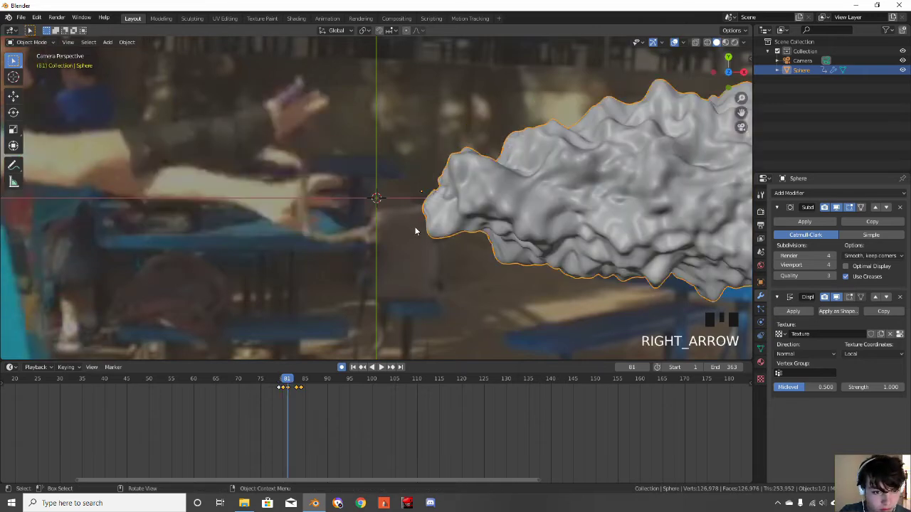
Undo the last sphere move at frame 80, replay the footage from about frame 74, and return to frame 79
key(ctrl+z)
key(ctrl+z)
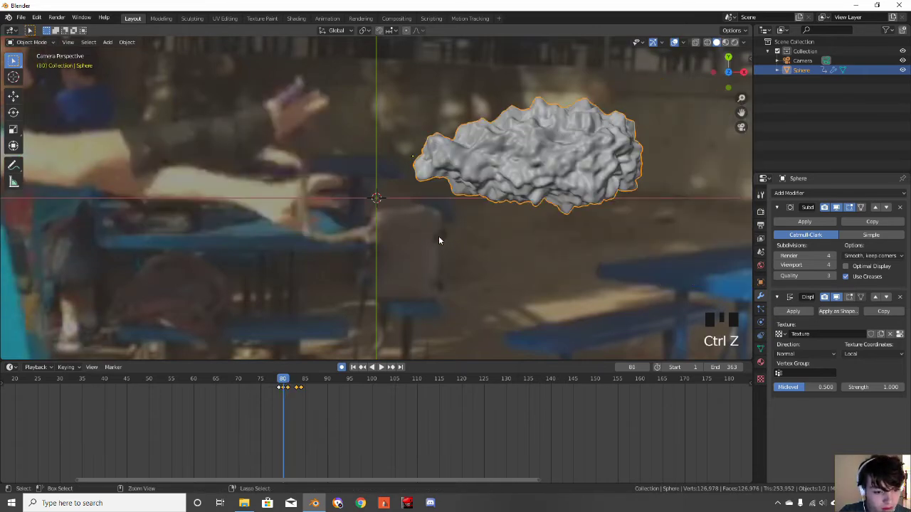
drag(284, 379, 256, 379)
key(space)
key(space)
drag(349, 384, 279, 384)
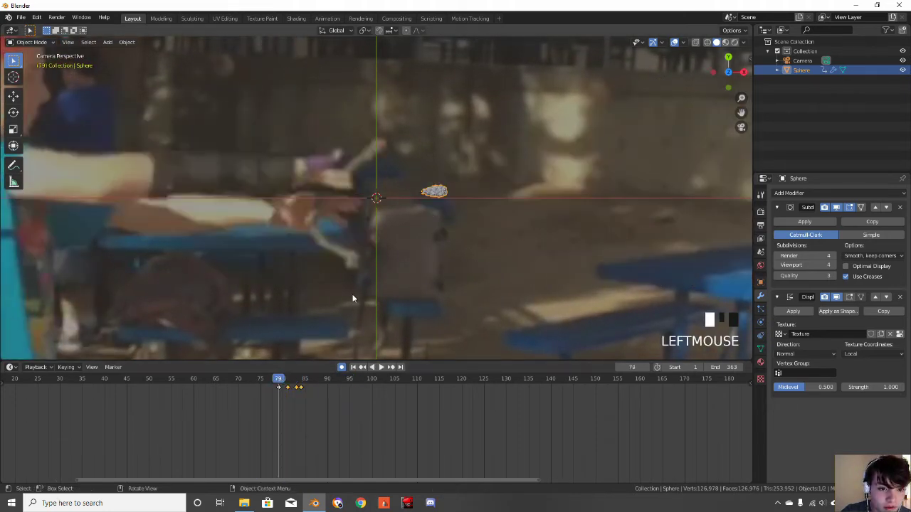
Step through frames 77 to 80 around the gun to examine exactly when the shot fires
scroll(412, 262, up, 4)
scroll(413, 262, down, 9)
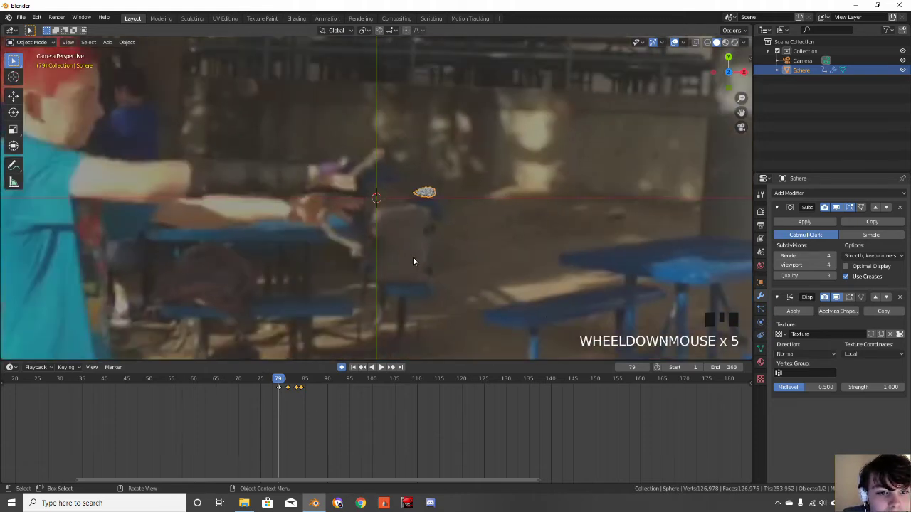
scroll(412, 258, up, 4)
scroll(412, 258, down, 6)
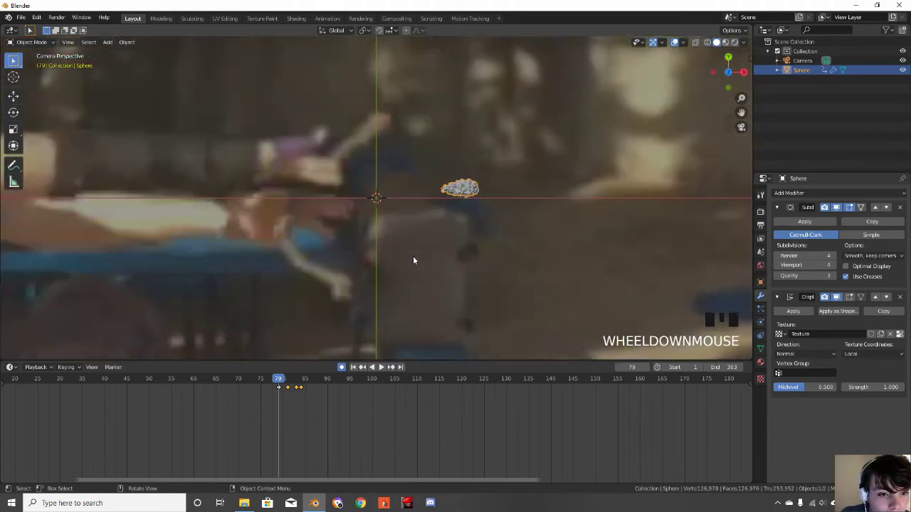
key(Left)
key(Left)
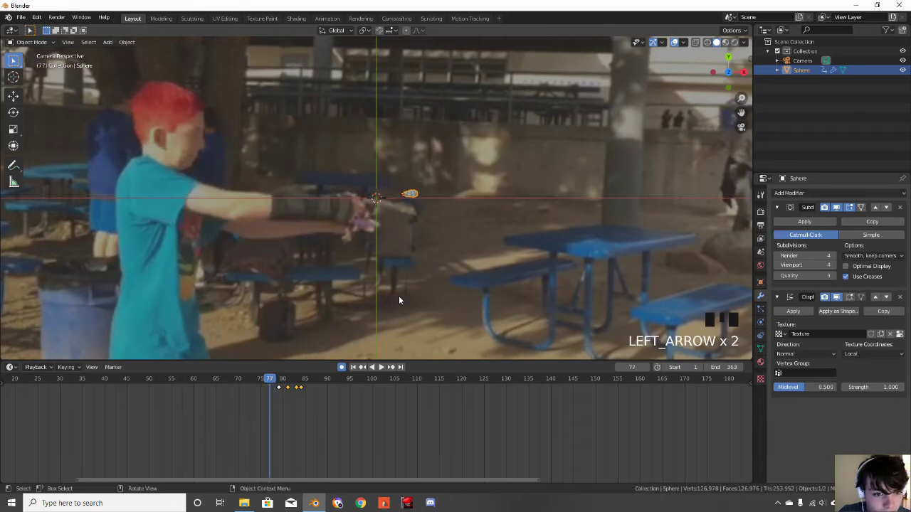
key(Right)
key(Right)
key(Right)
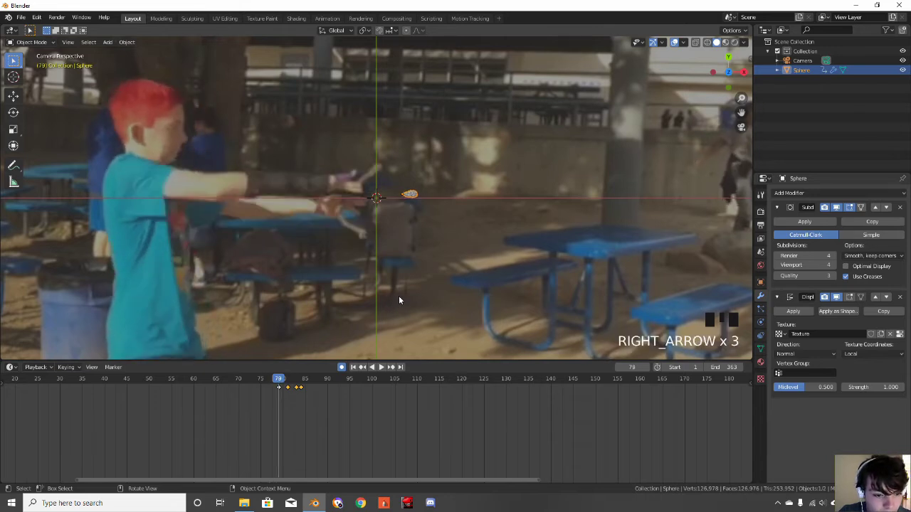
key(Left)
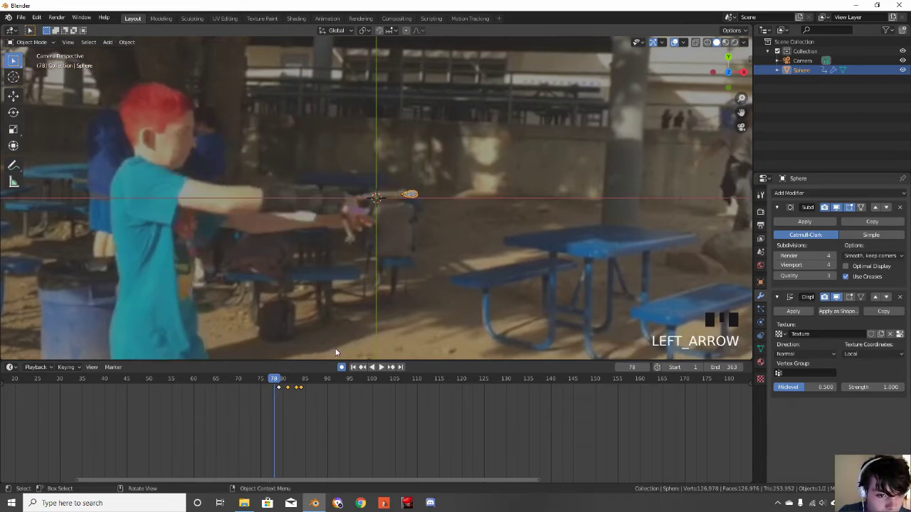
scroll(339, 346, down, 3)
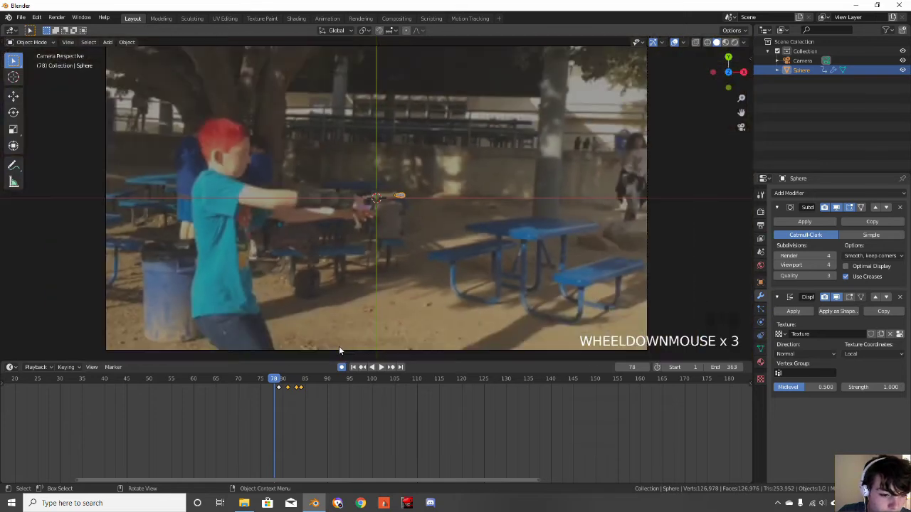
Shift all four of the sphere's blast keyframes one frame earlier so the first falls on frame 78
click(314, 392)
drag(317, 389, 274, 388)
key(g)
click(287, 393)
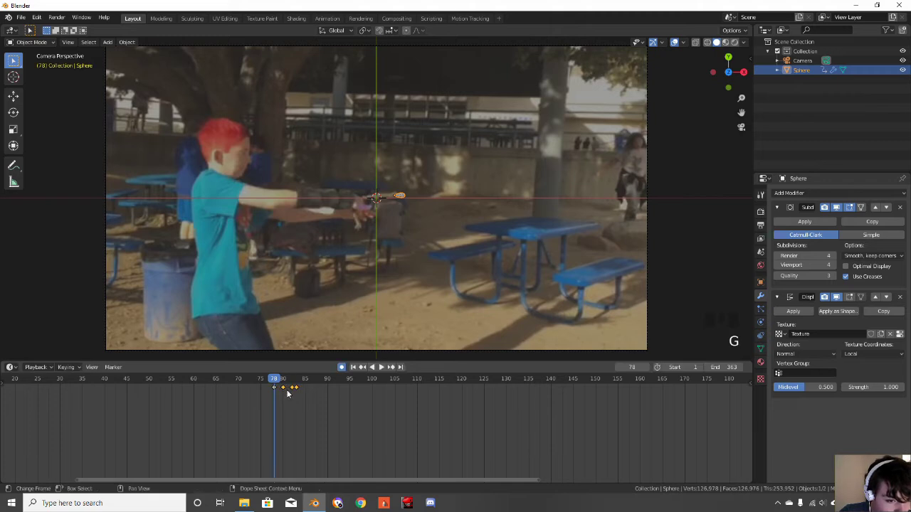
Play the blast from frame 78 close up and the footage from frame 0 to check the sphere's movement before the shot
scroll(389, 255, up, 9)
key(space)
key(space)
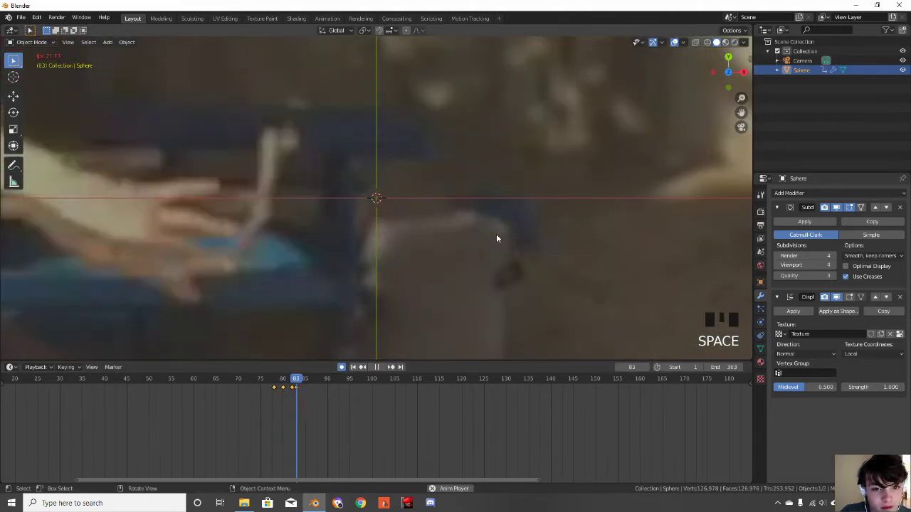
scroll(466, 272, down, 6)
scroll(467, 271, down, 4)
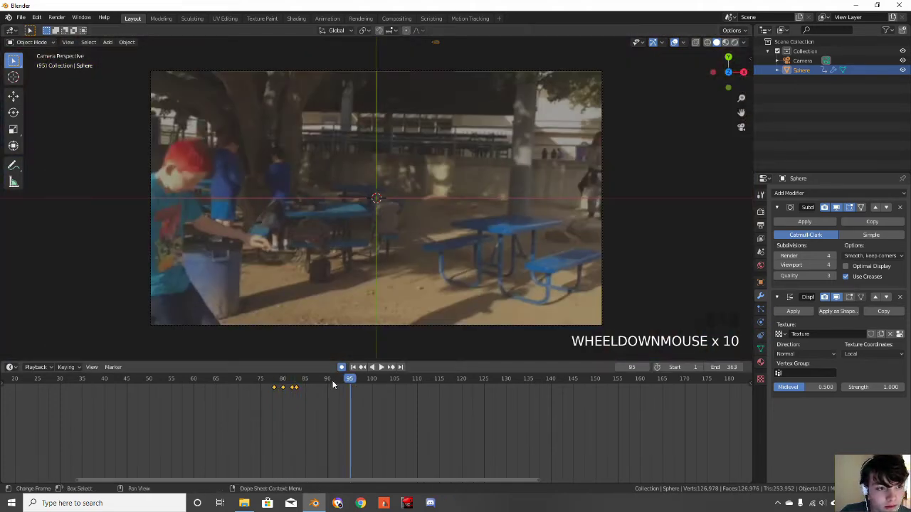
scroll(336, 400, down, 3)
click(290, 378)
drag(229, 380, 169, 380)
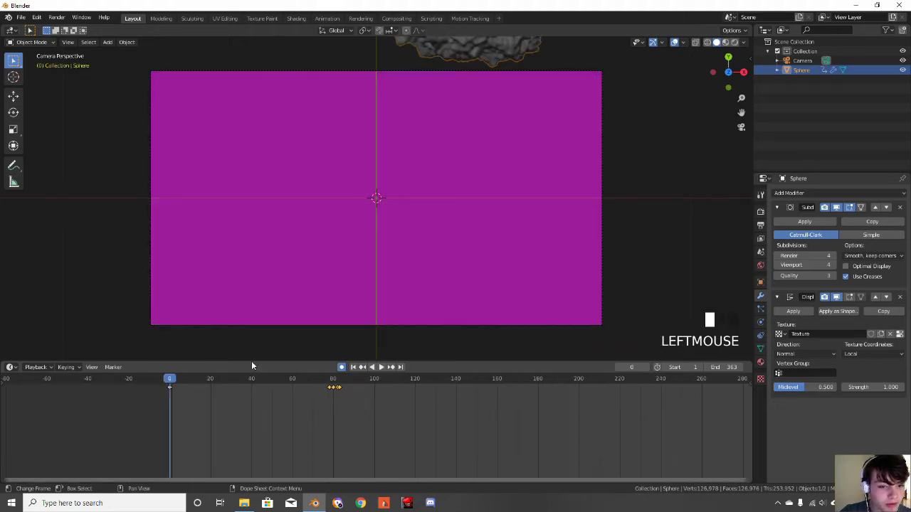
key(space)
key(space)
Move the sphere out of the camera frame at frame 77, and play the footage from the start to check it
drag(253, 383, 328, 377)
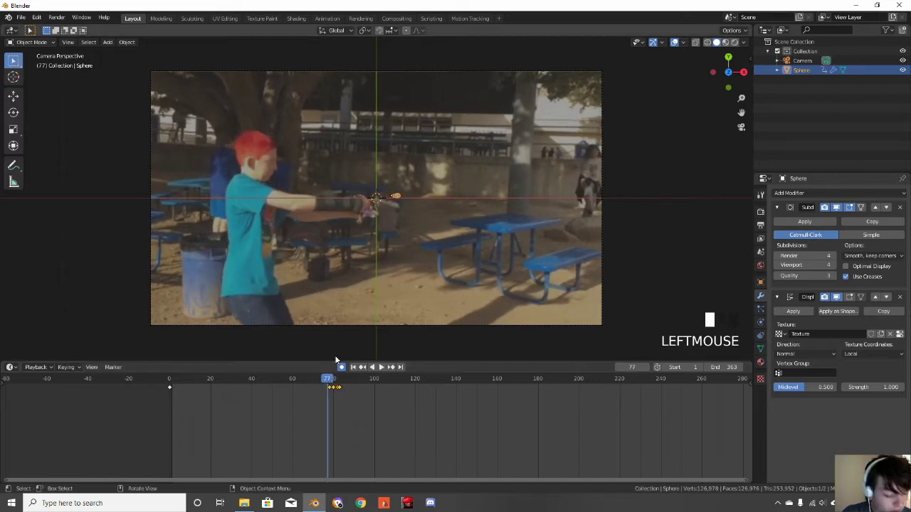
key(g)
click(496, 360)
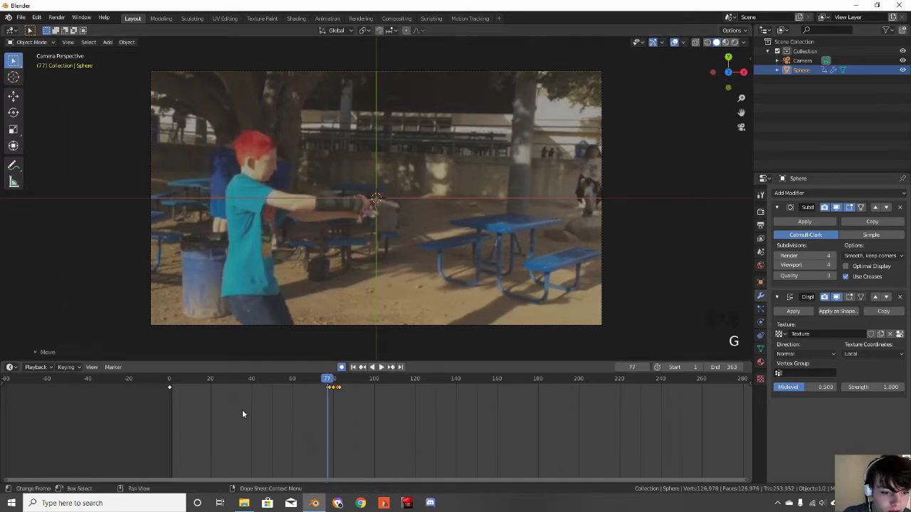
drag(328, 384, 169, 384)
key(space)
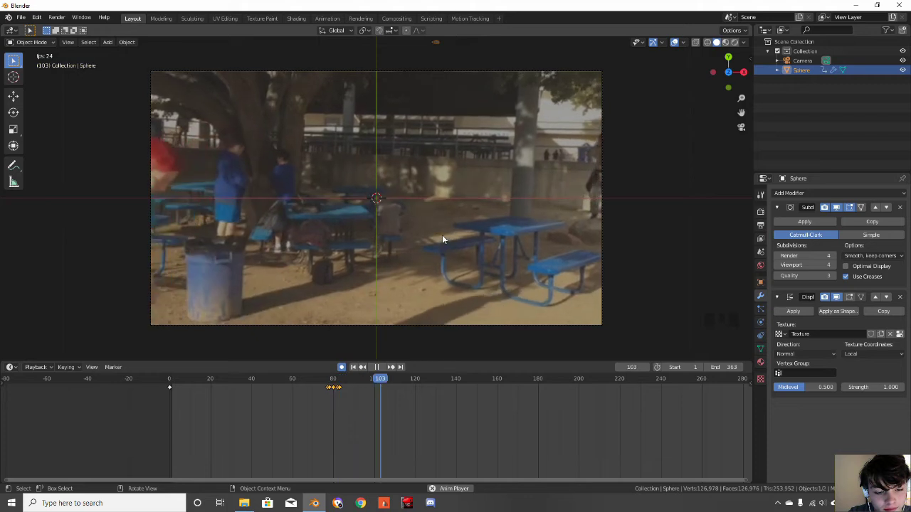
key(space)
Switch the viewport to rendered shading and replay the footage repeatedly around frame 77 to examine the glowing blast's timing
key(z)
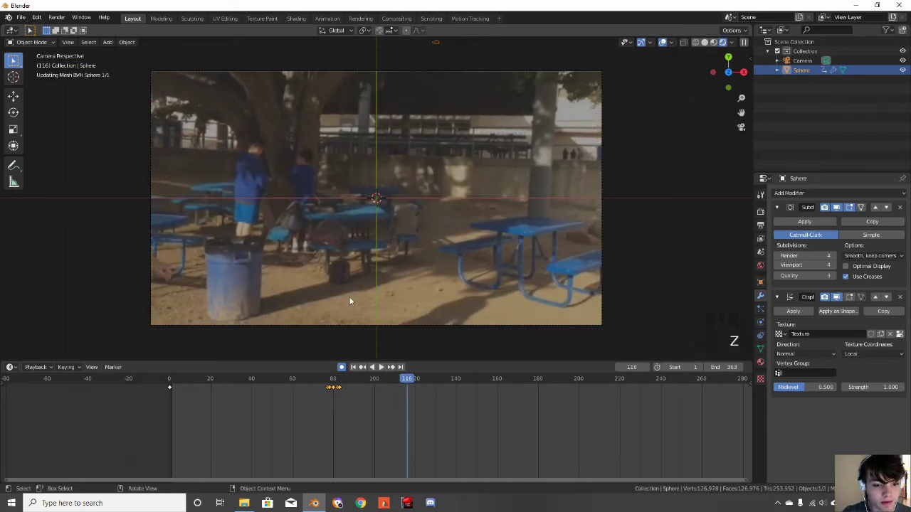
drag(407, 375, 206, 369)
key(space)
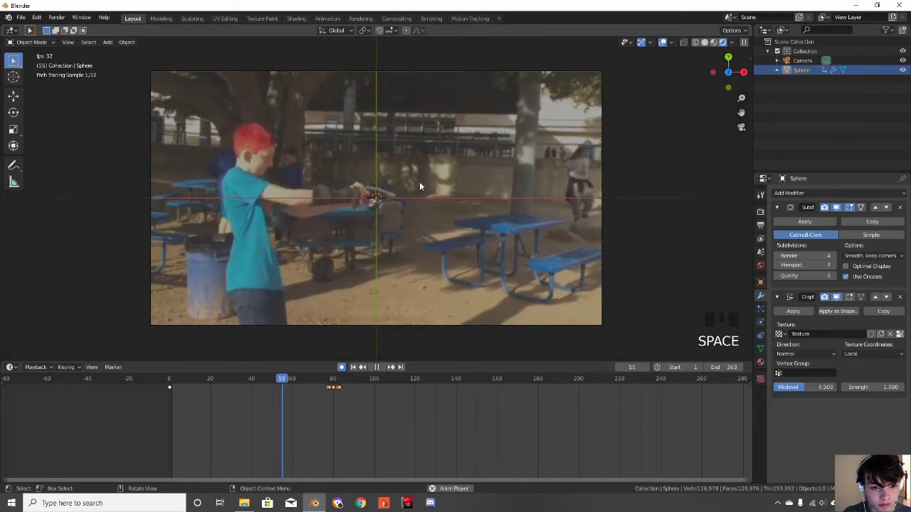
key(space)
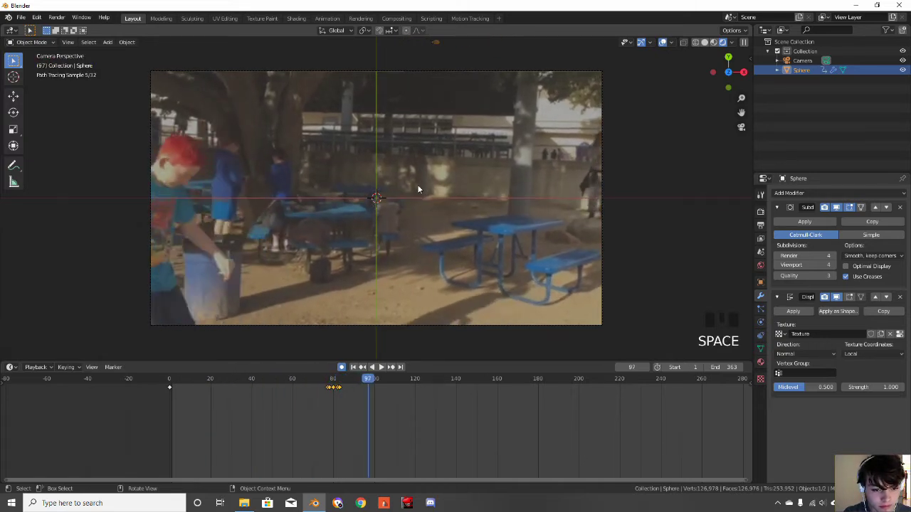
click(308, 382)
key(space)
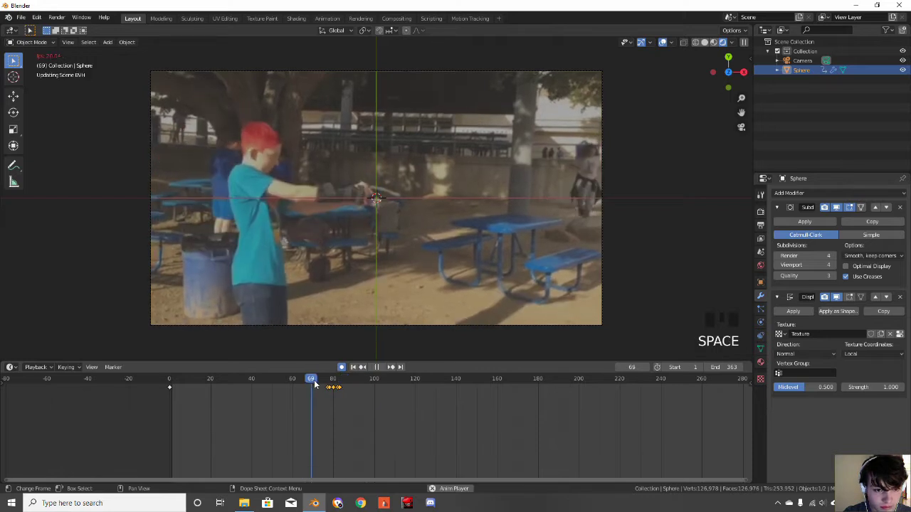
key(space)
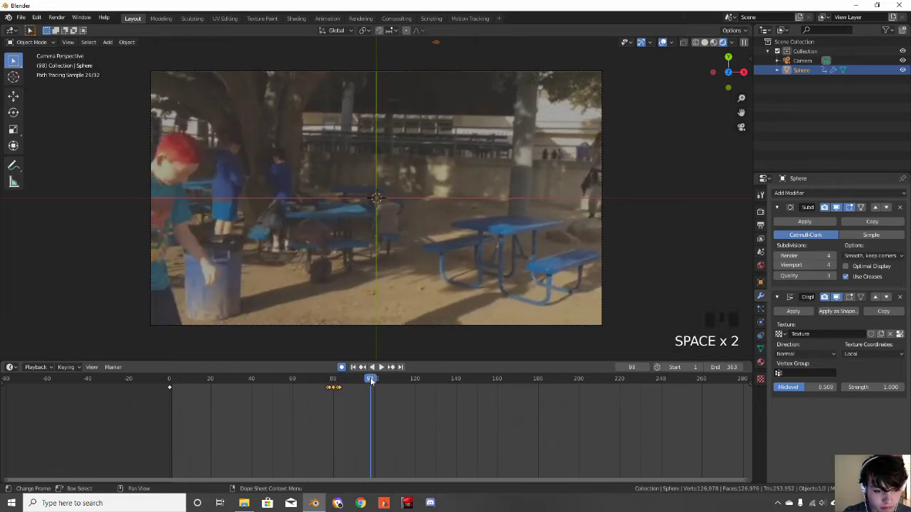
click(325, 381)
key(space)
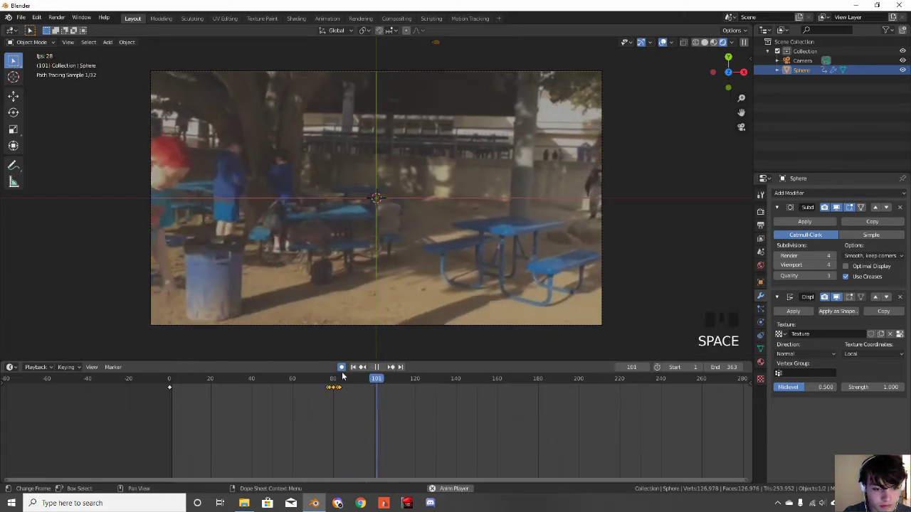
click(329, 381)
click(324, 381)
click(323, 381)
click(323, 382)
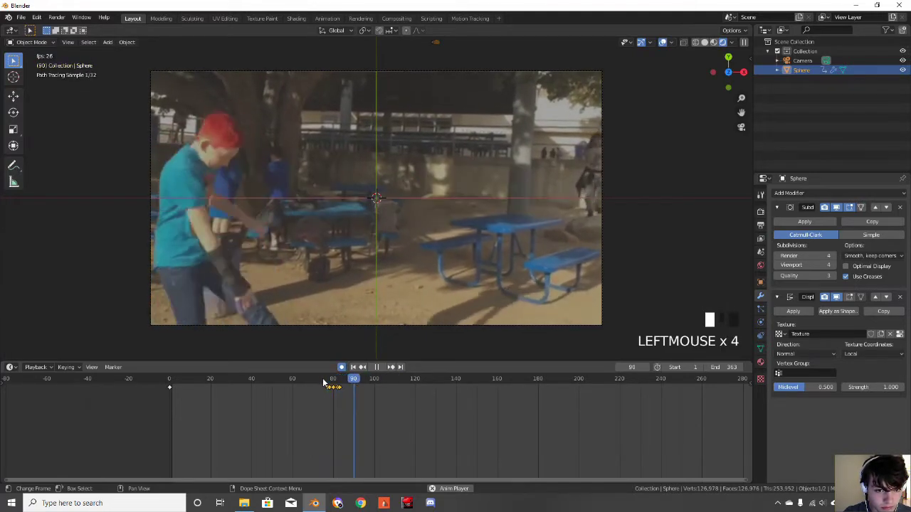
click(328, 382)
click(318, 383)
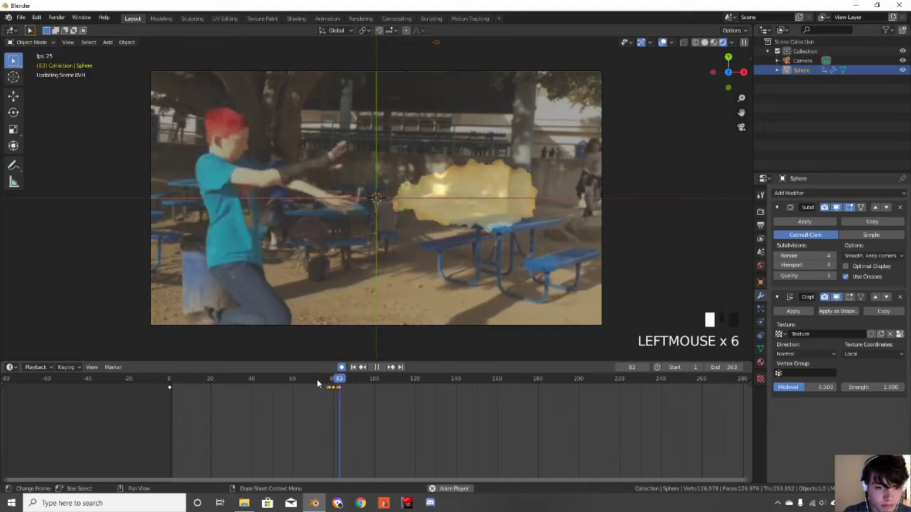
key(space)
Shift the sphere's last two keyframes one frame earlier, to frames 81 and 82
scroll(326, 388, up, 9)
scroll(377, 399, up, 6)
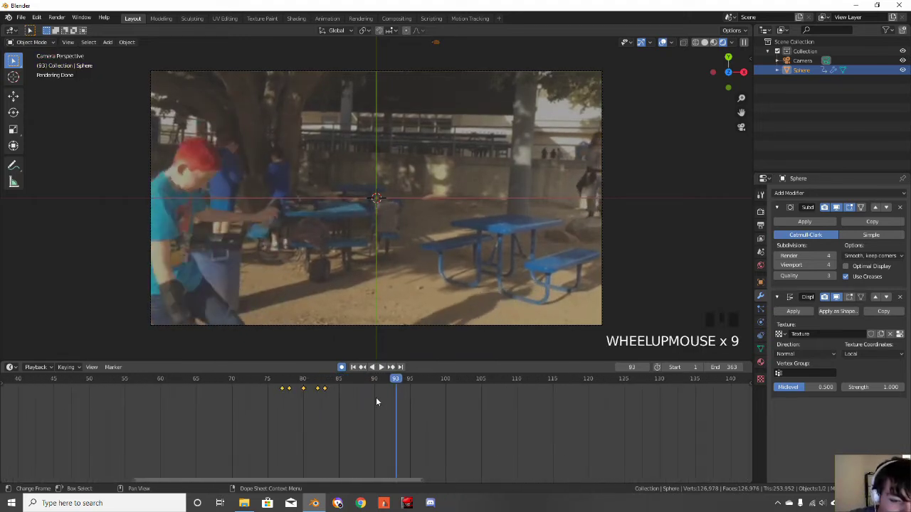
click(331, 407)
mouse_move(337, 389)
mouse_down()
mouse_move(326, 391)
mouse_move(337, 397)
mouse_up()
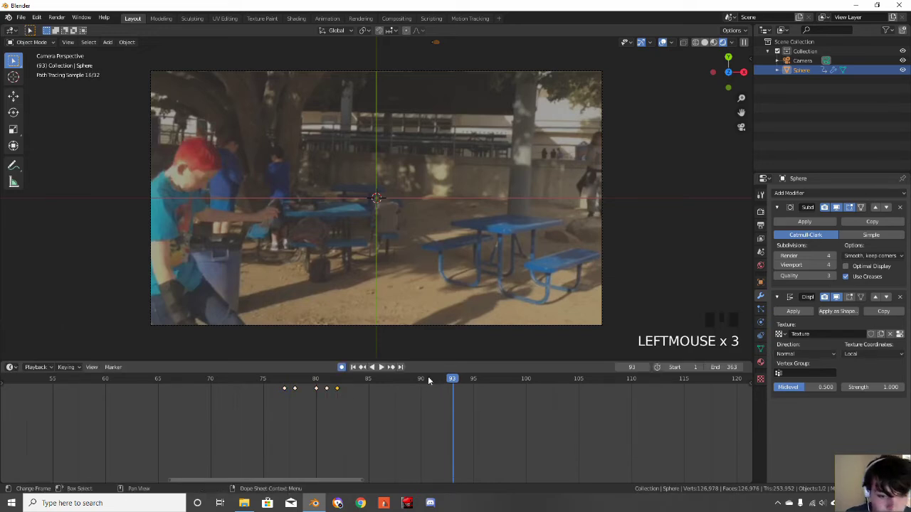
Replay the footage repeatedly from about frame 76 to examine the shortened blast in rendered view
drag(430, 381, 254, 379)
key(space)
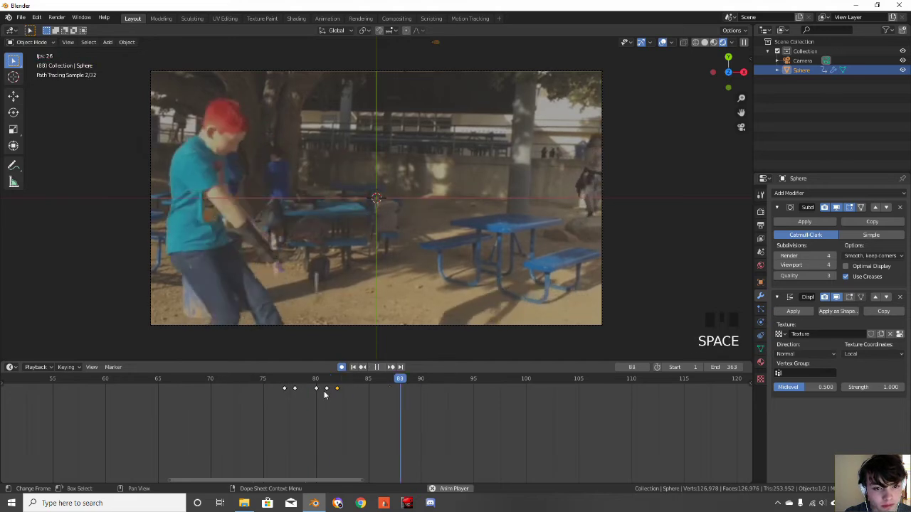
click(279, 381)
click(278, 381)
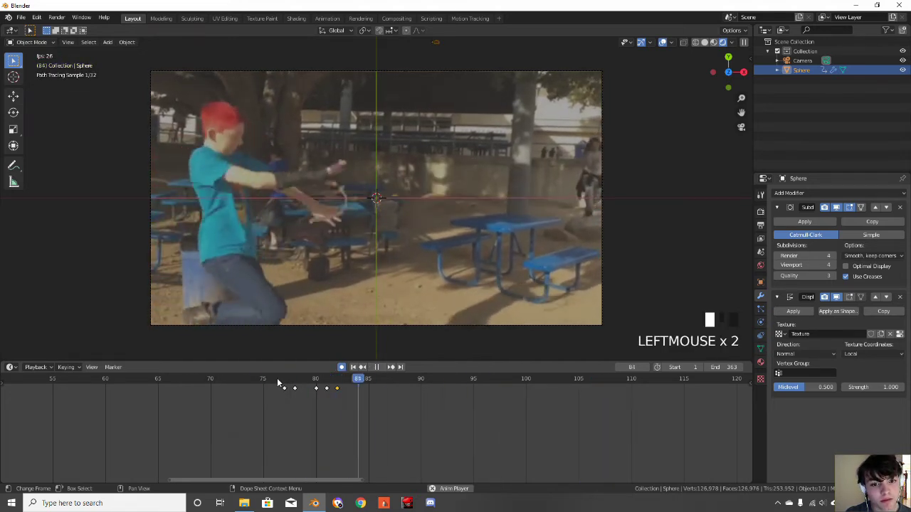
click(278, 382)
click(278, 382)
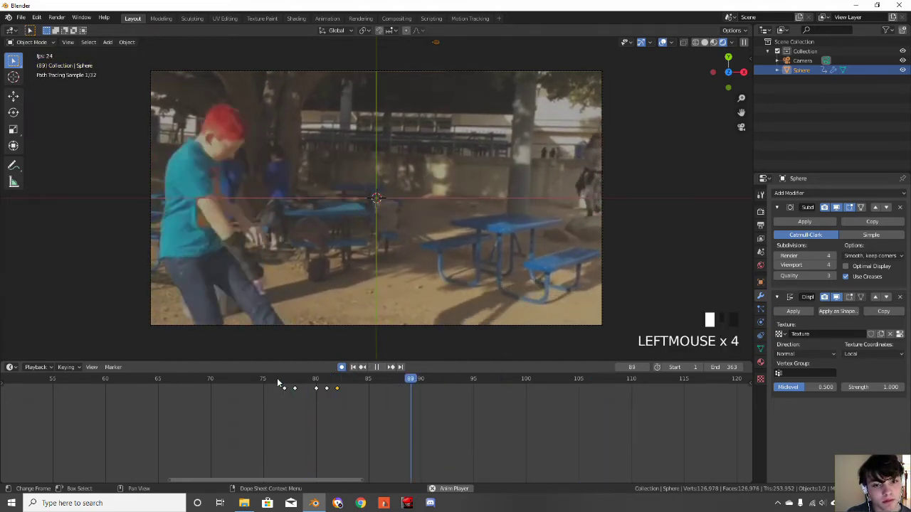
click(278, 382)
click(278, 382)
key(space)
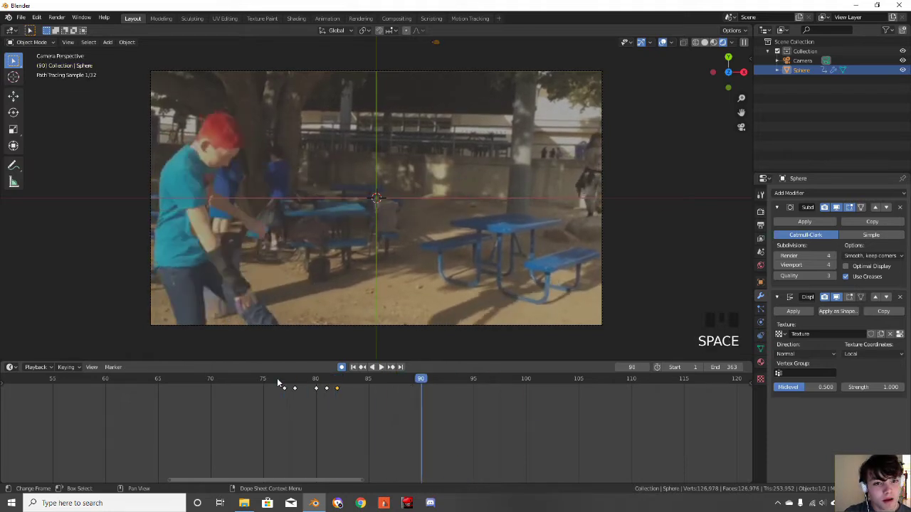
Play the remaining footage from frame 90 to frame 315 with the full frame range shown in the timeline
scroll(384, 391, down, 5)
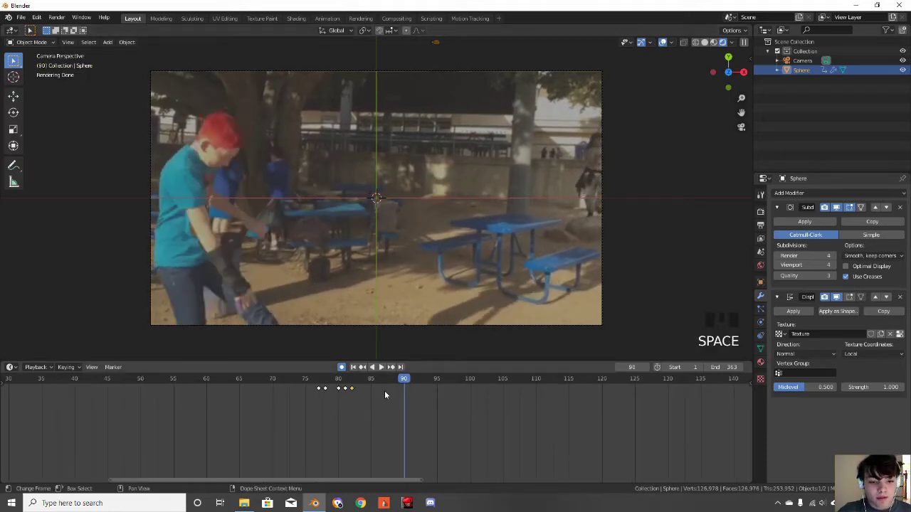
key(space)
scroll(385, 395, down, 14)
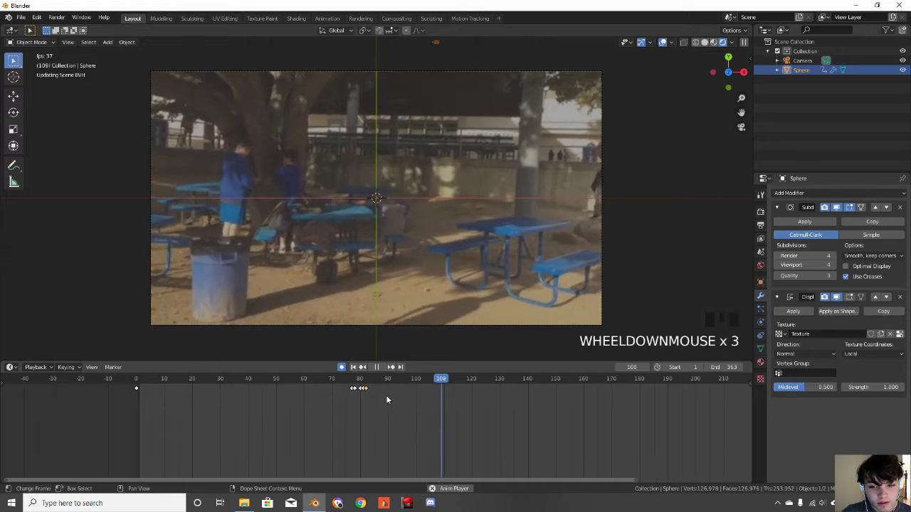
middle_drag(400, 404, 264, 402)
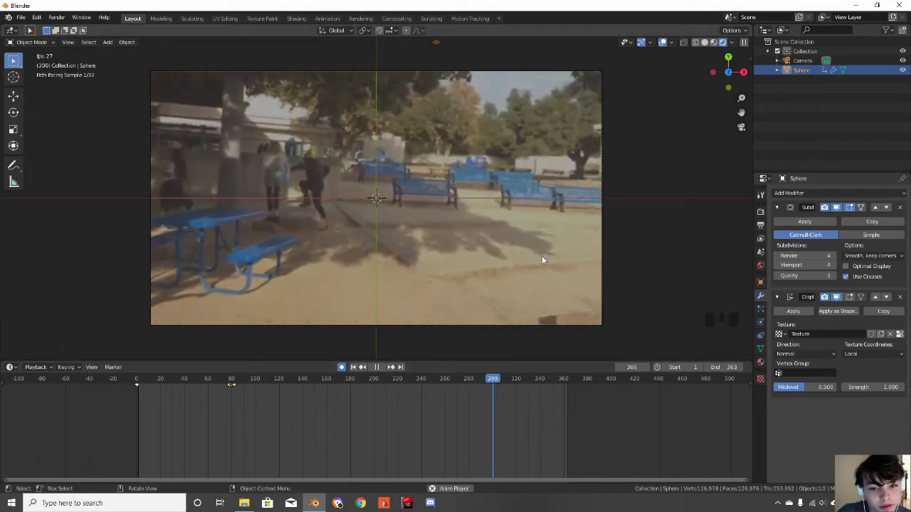
key(space)
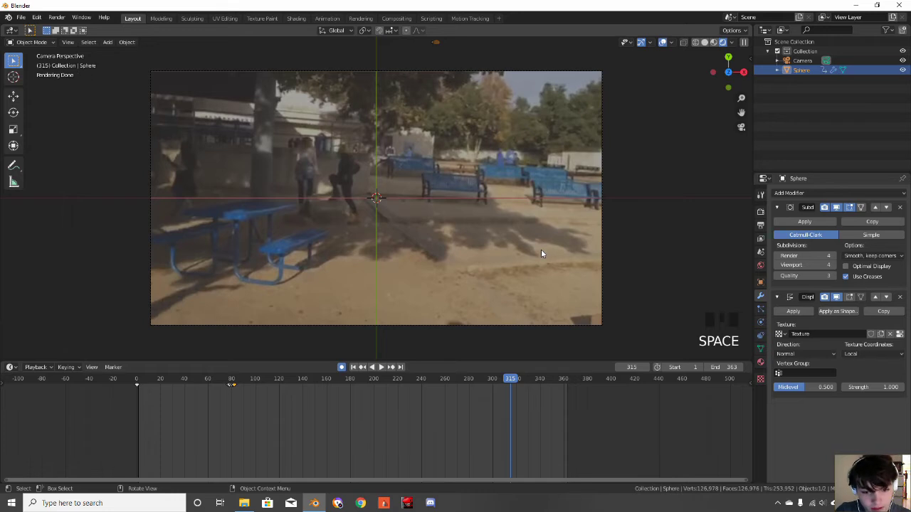
Step backward and forward frame by frame before frame 315, ending at frame 307, to examine the late part of the footage
key(Left)
key(Left)
key(Left)
key(Left)
key(Left)
key(Left)
key(Left)
key(Left)
key(Left)
key(Left)
key(Left)
key(Left)
key(Left)
key(Left)
key(Left)
key(Left)
key(Left)
key(Left)
key(Left)
key(Left)
key(Right)
key(Right)
key(Right)
key(Right)
key(Right)
key(Right)
key(Right)
key(Right)
key(Right)
key(Right)
key(Right)
key(Right)
key(Right)
key(Right)
key(Right)
key(Right)
key(Right)
key(Right)
key(Right)
key(Right)
key(Left)
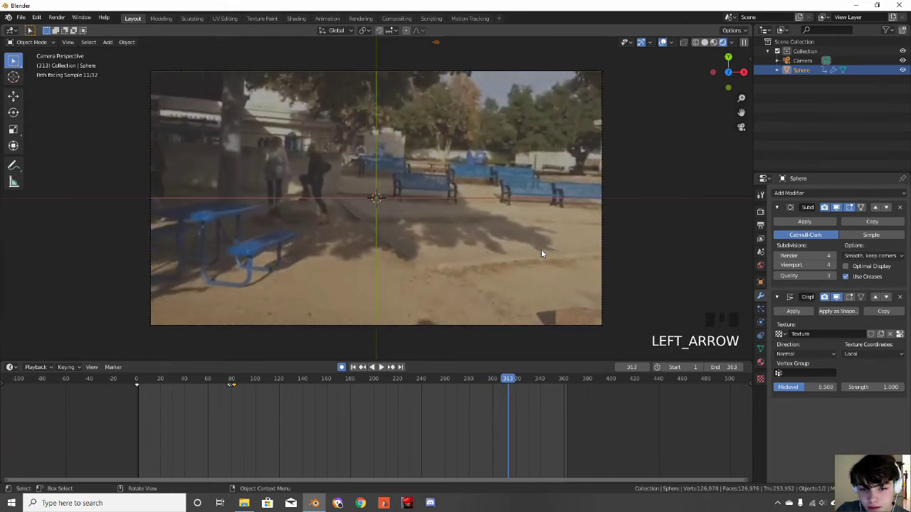
key(Left)
key(Left)
key(Left)
key(Left)
key(Left)
key(Left)
key(Left)
key(Left)
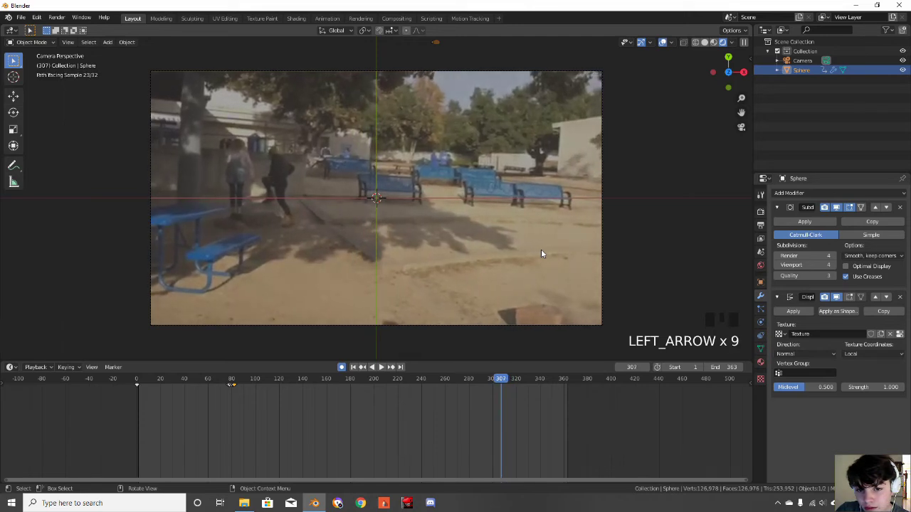
Go back to frame 306 and place the 3D cursor on the sandy ground in front of the two right-hand benches
key(Left)
click(543, 249)
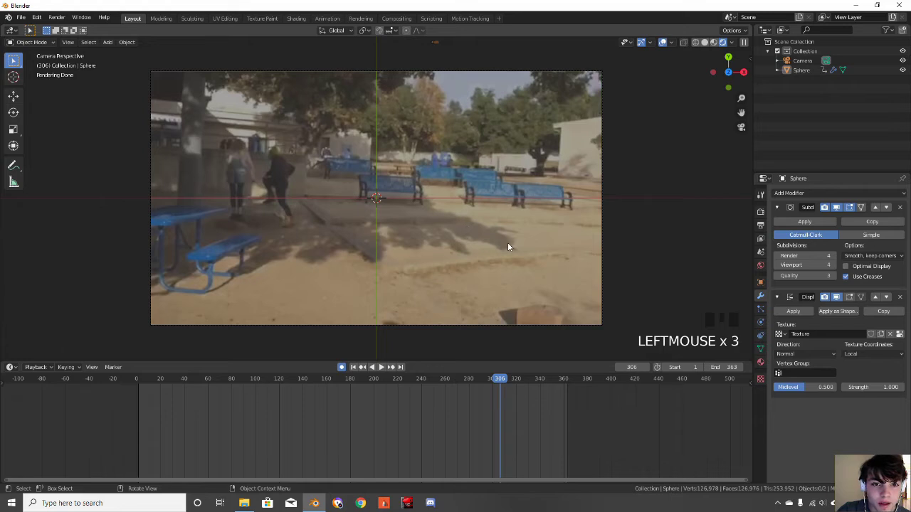
click(13, 77)
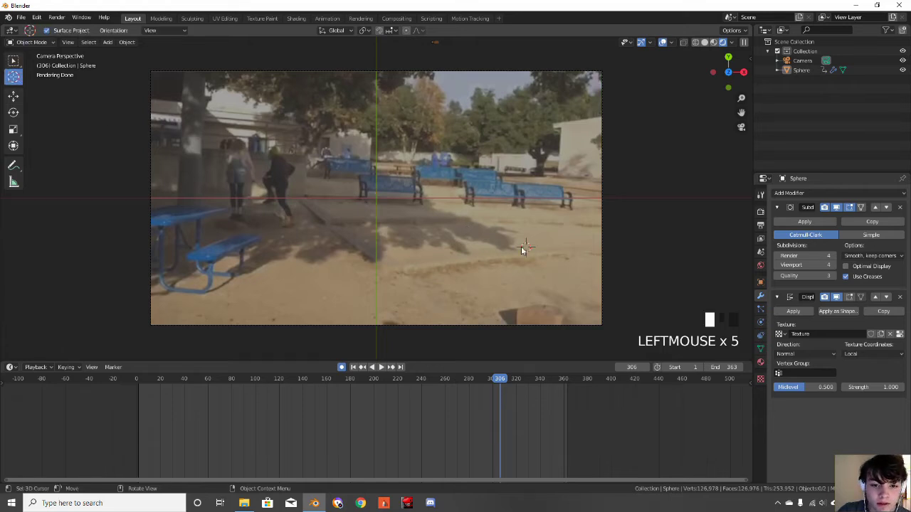
Add a monkey mesh at the 3D cursor and scale it down to roughly the width of the two benches behind it
key(shift+a)
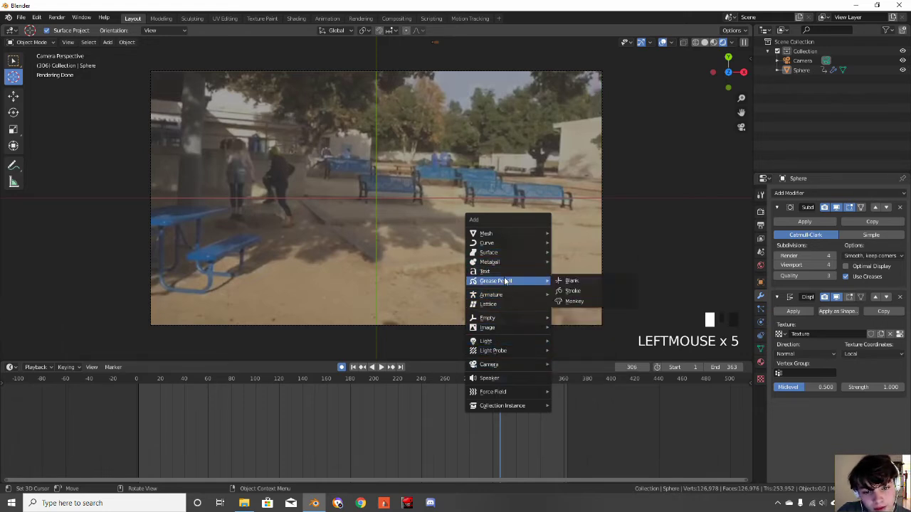
mouse_move(494, 238)
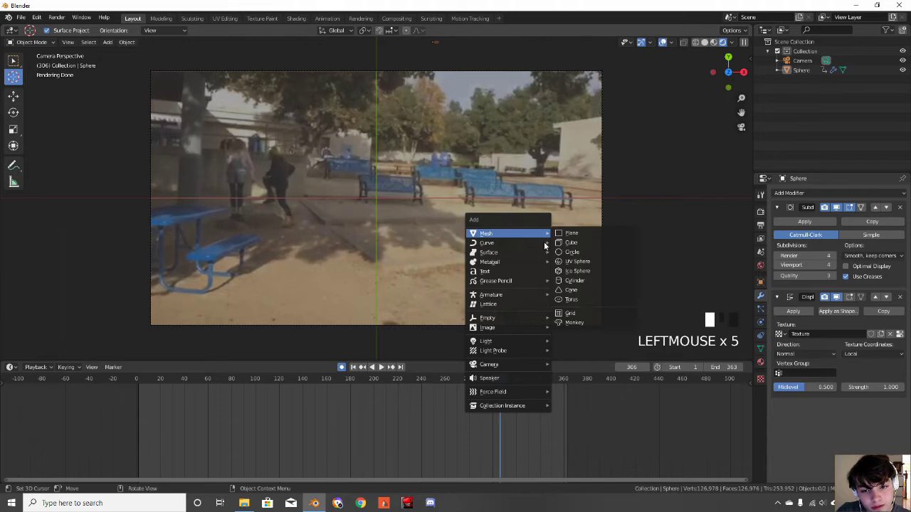
click(577, 312)
key(s)
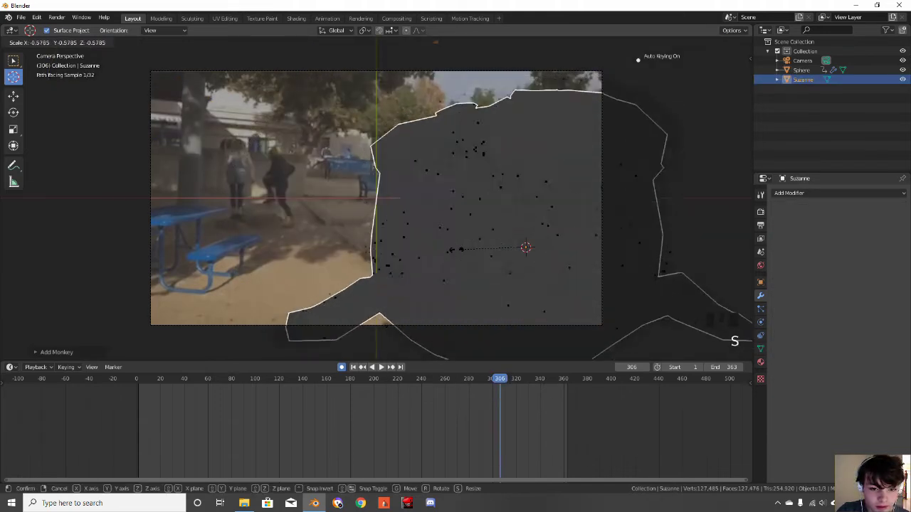
click(560, 189)
Rotate the monkey about 62° around the X axis so it sits upright, and tilt it slightly clockwise in the camera view
key(r)
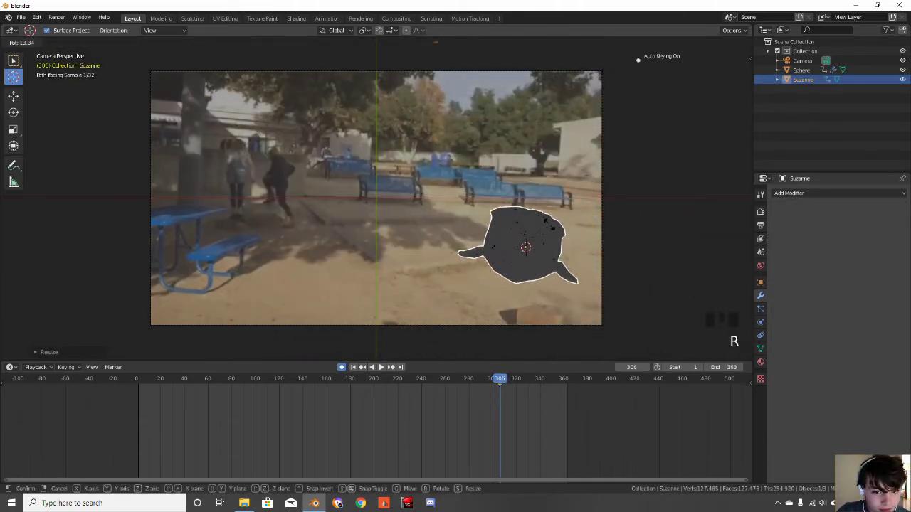
key(x)
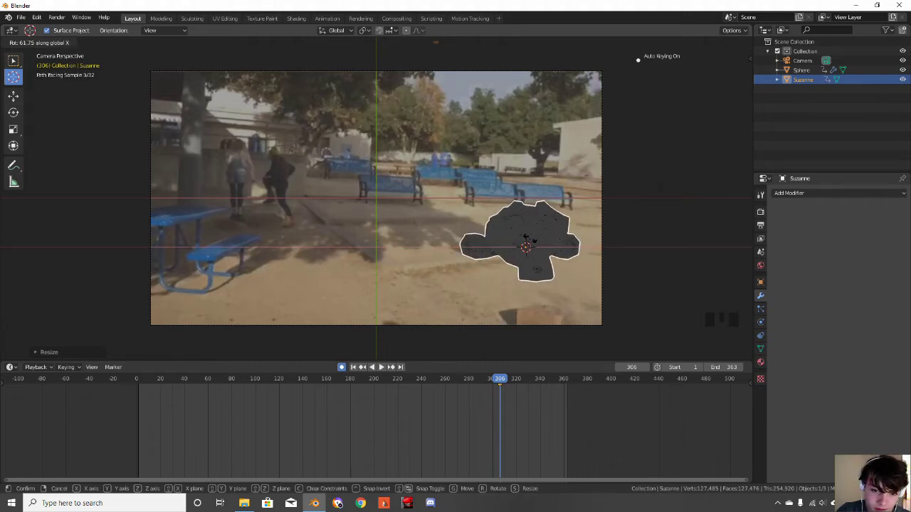
click(530, 242)
key(r)
click(579, 238)
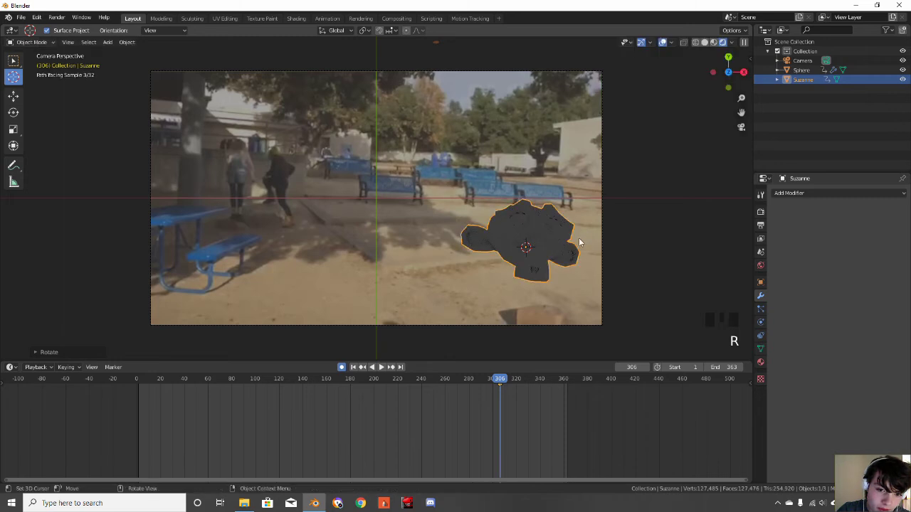
Fine-tune the monkey's orientation with small Z and Y rotations and a trackball rotation so it matches the footage's perspective
key(r)
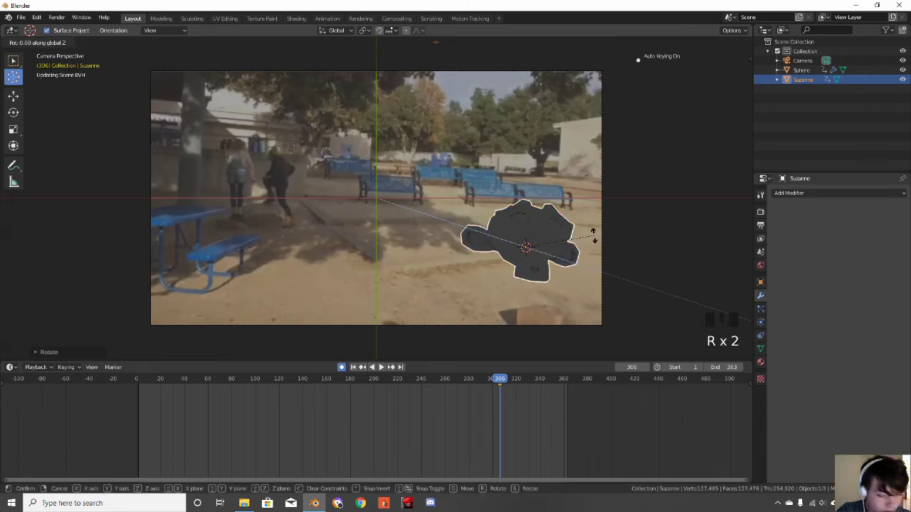
click(590, 230)
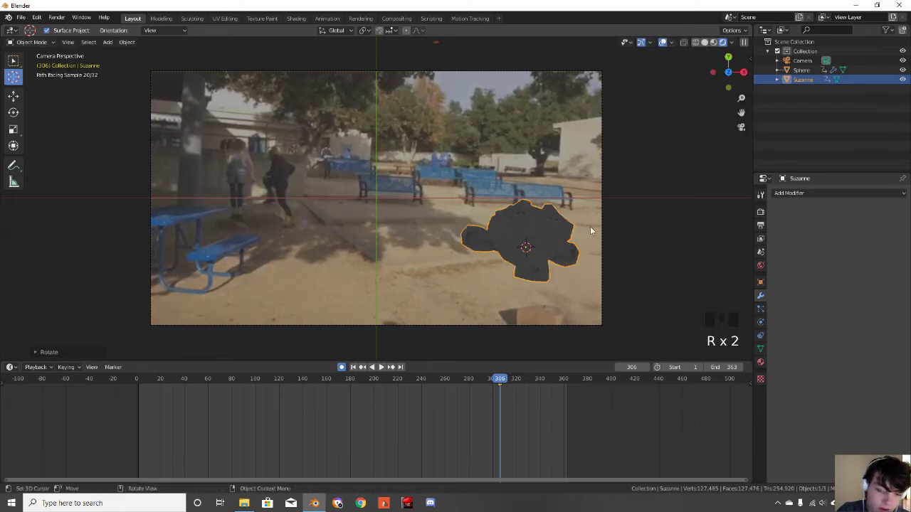
key(r)
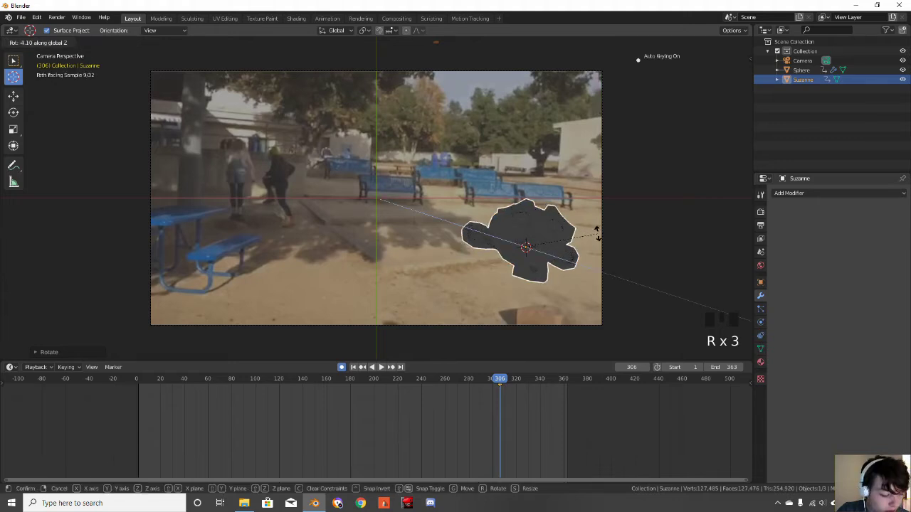
click(597, 233)
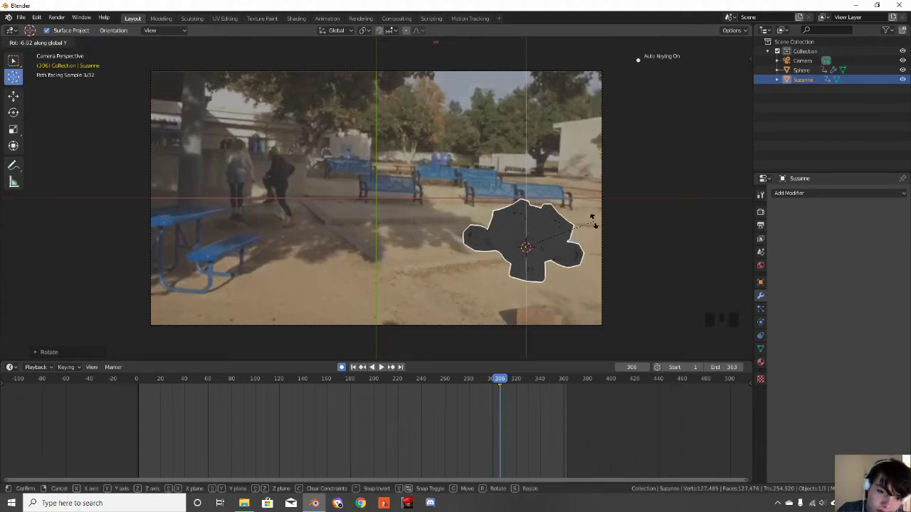
key(r)
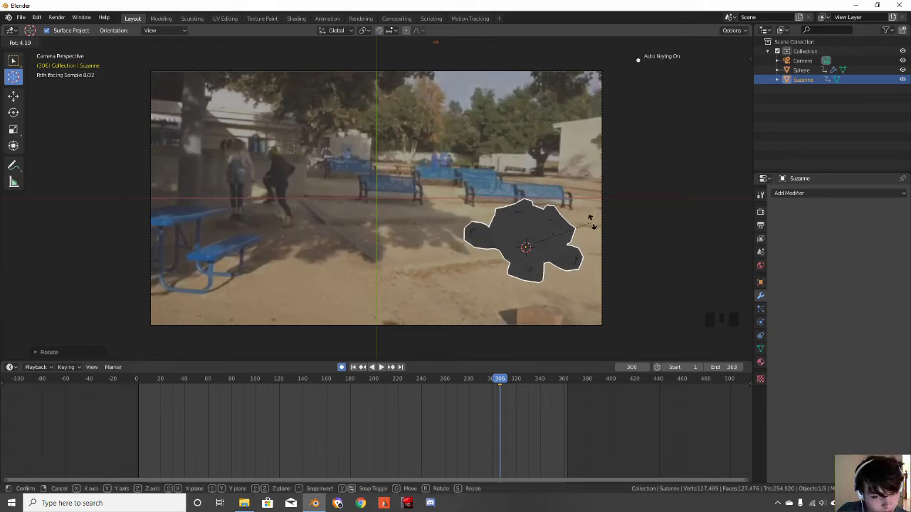
key(r)
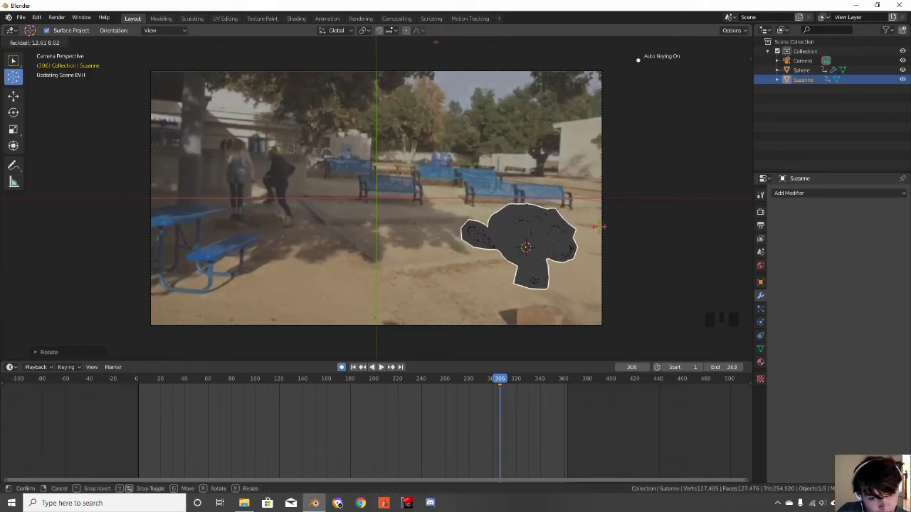
click(601, 224)
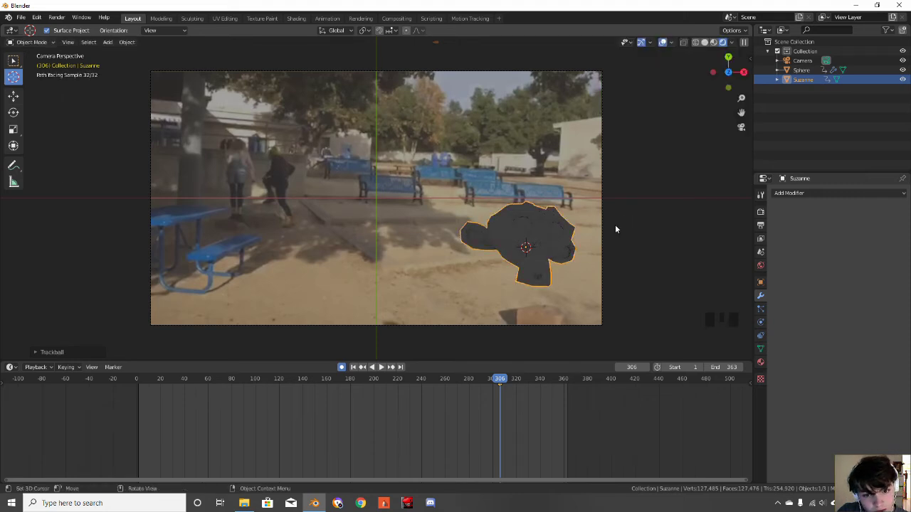
Add a plane at the 3D cursor, scale it down to 0.231 and rotate it 90° around the X axis
key(shift+a)
click(598, 262)
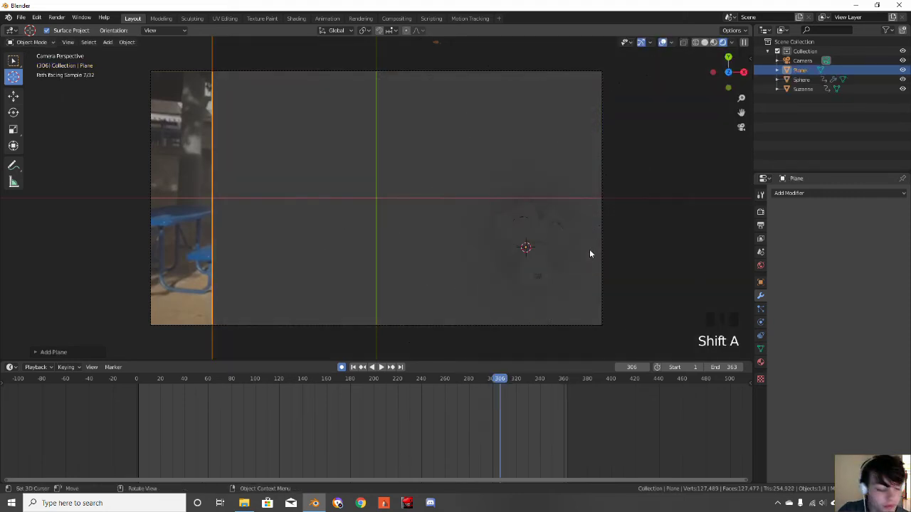
key(s)
click(581, 255)
text(rx90)
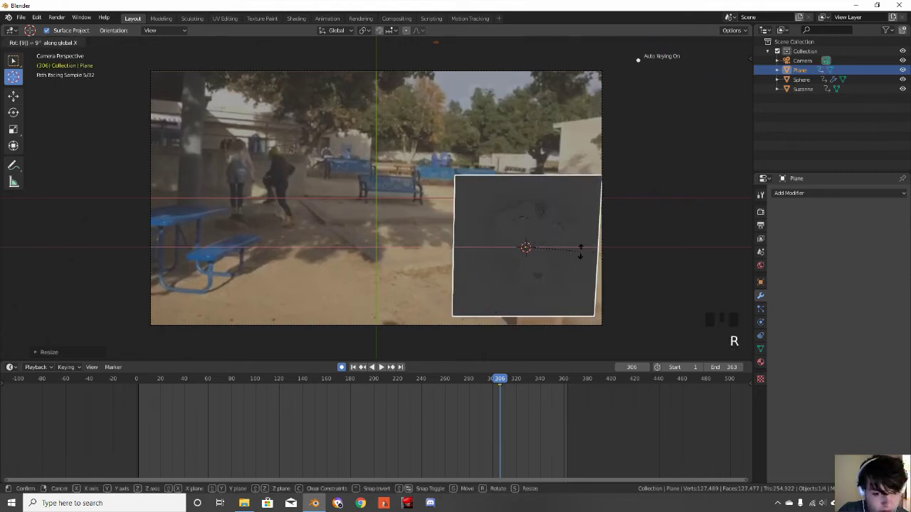
key(Return)
Move the plane beneath the monkey and tilt it around X to 114° so it lies along the ground in the footage
key(g)
click(598, 217)
key(r)
key(x)
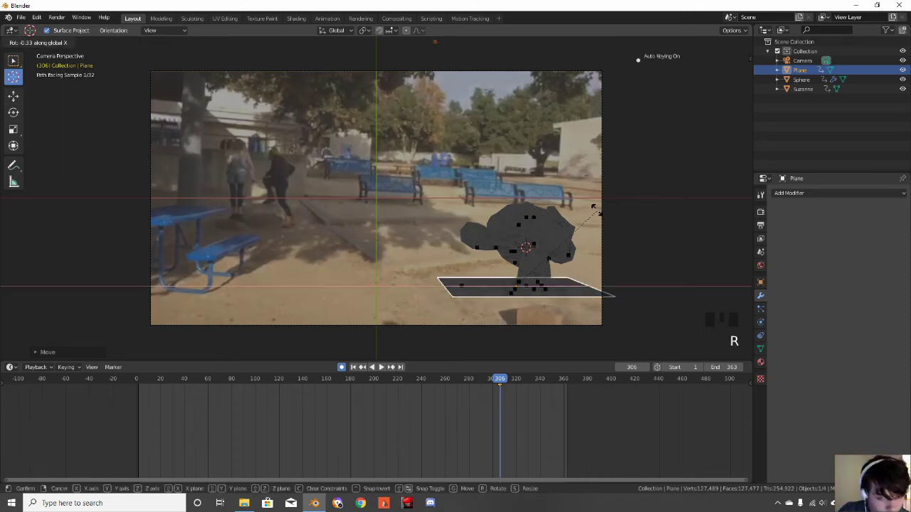
click(527, 283)
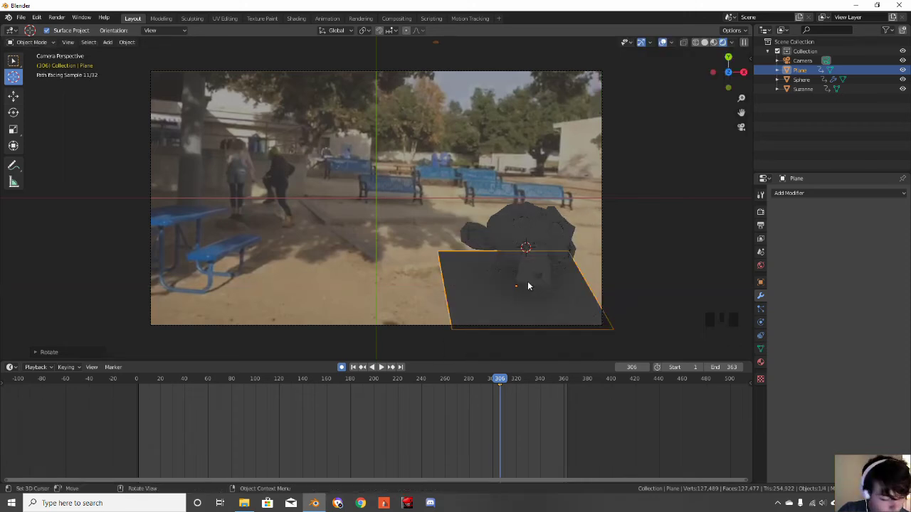
key(g)
click(525, 263)
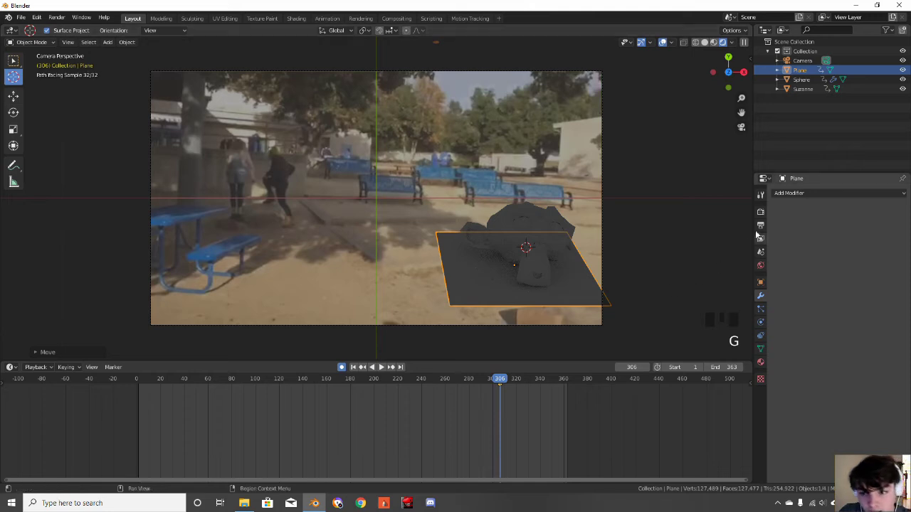
Make the plane a Shadow Catcher in its object visibility settings
click(759, 283)
scroll(855, 321, down, 2)
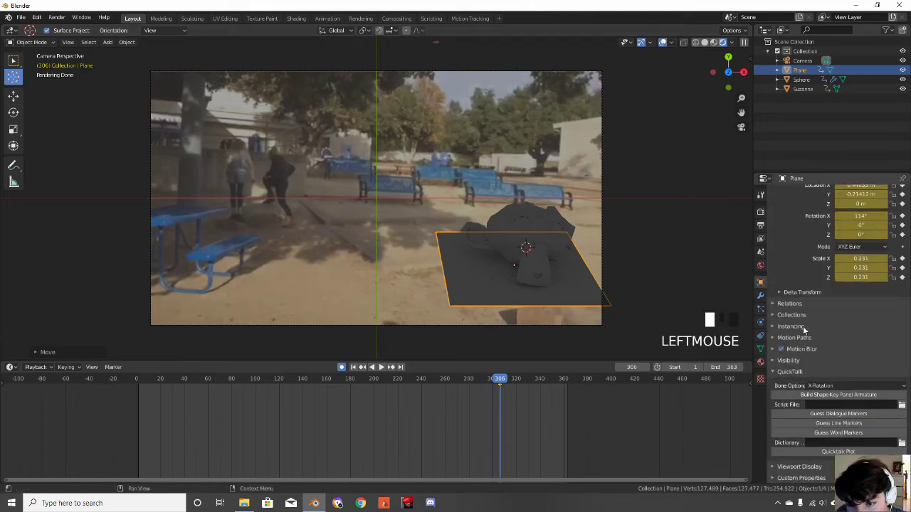
click(790, 304)
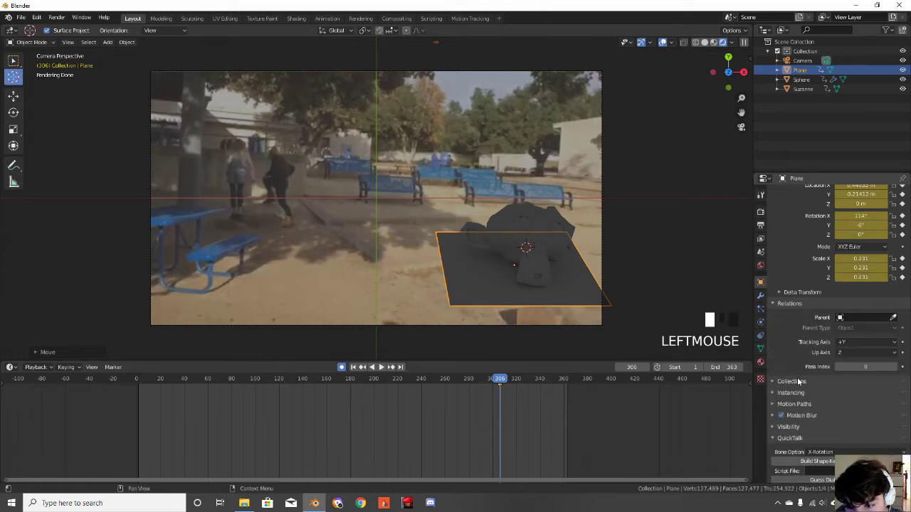
scroll(807, 352, down, 4)
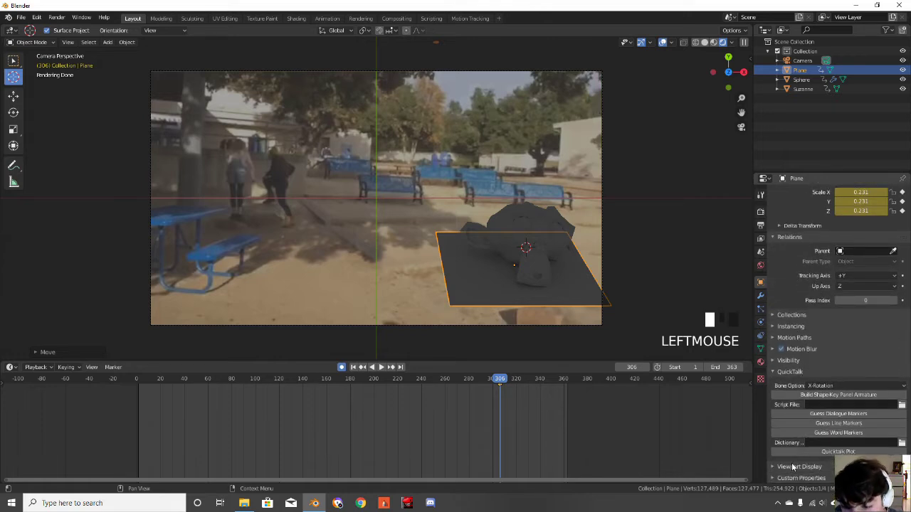
click(779, 360)
scroll(840, 334, down, 4)
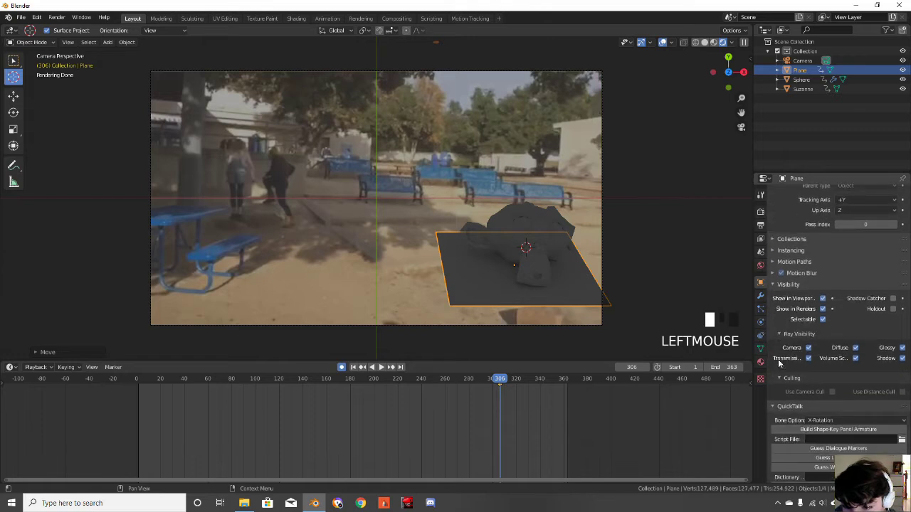
click(894, 299)
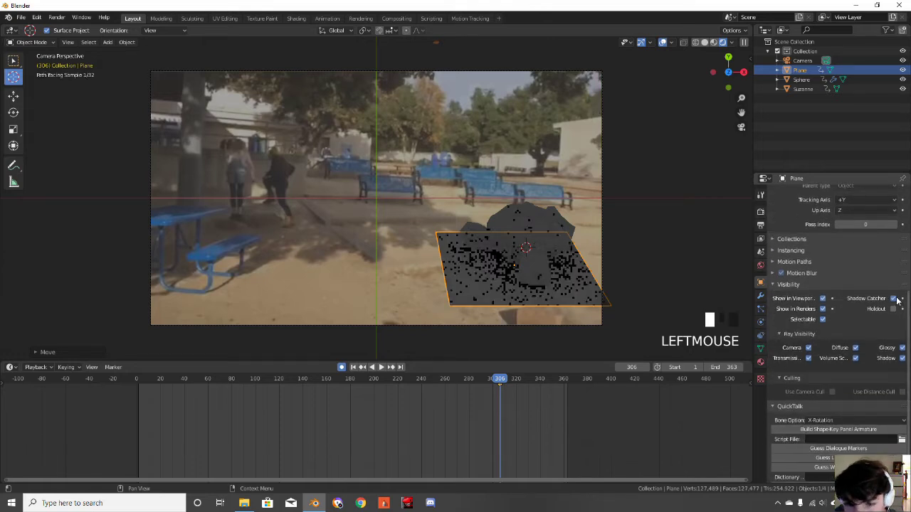
Try switching off the plane's Diffuse, Glossy, Transmission and Volume Scatter ray visibility, and toggle its Camera ray and viewport visibility
click(822, 298)
click(822, 299)
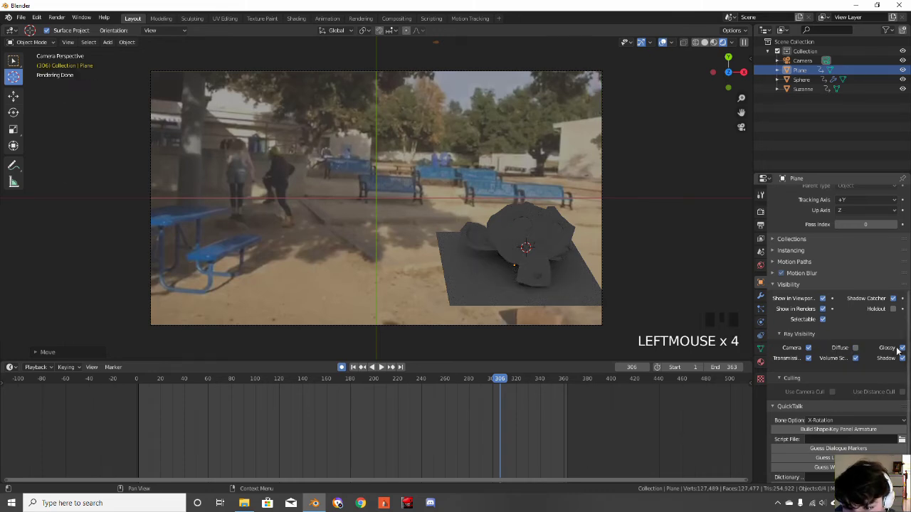
click(856, 358)
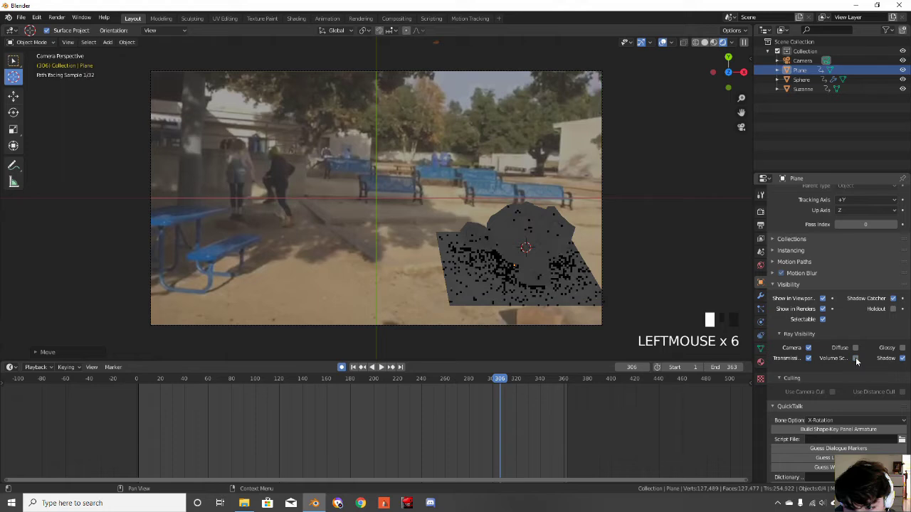
click(808, 358)
click(809, 347)
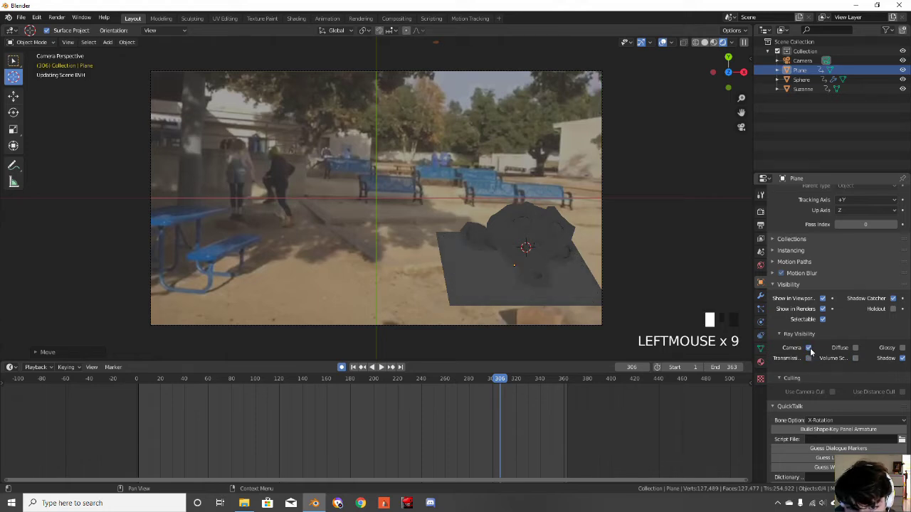
click(808, 347)
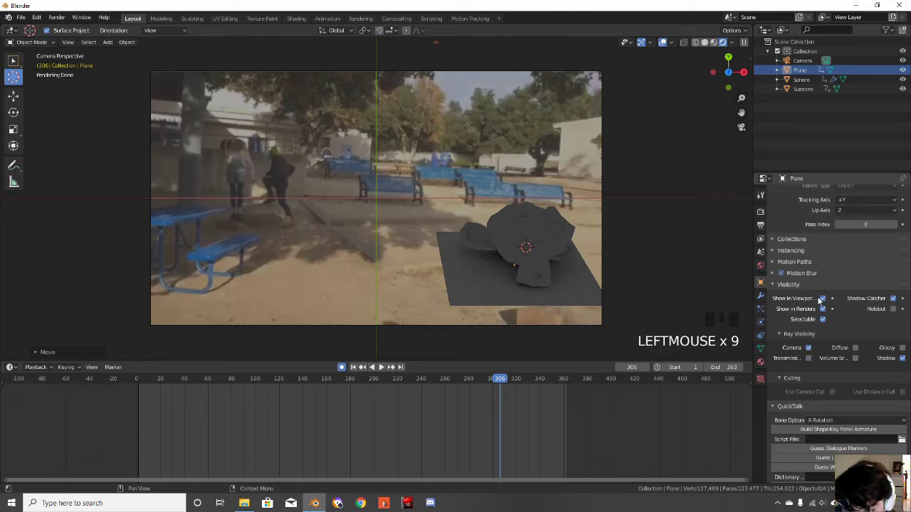
click(821, 299)
click(822, 300)
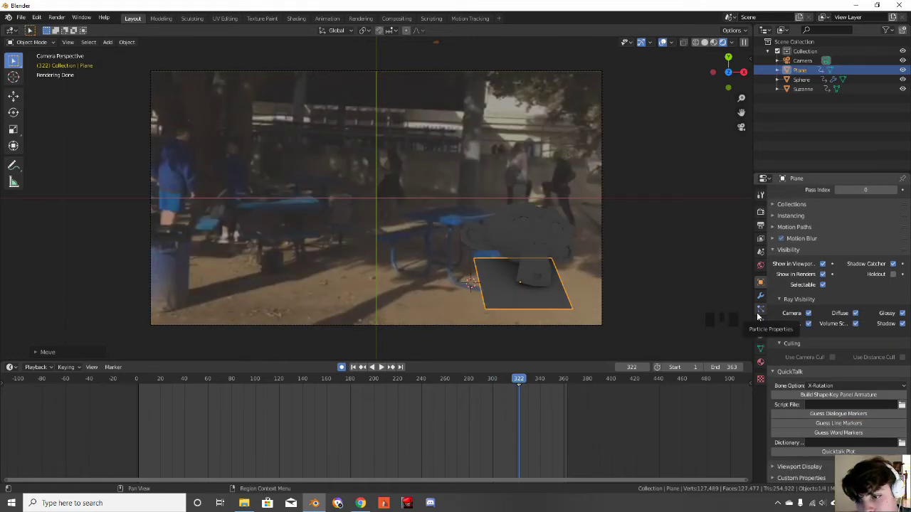
Enable the Transparent film option for the Cycles render and render frame 322
click(760, 211)
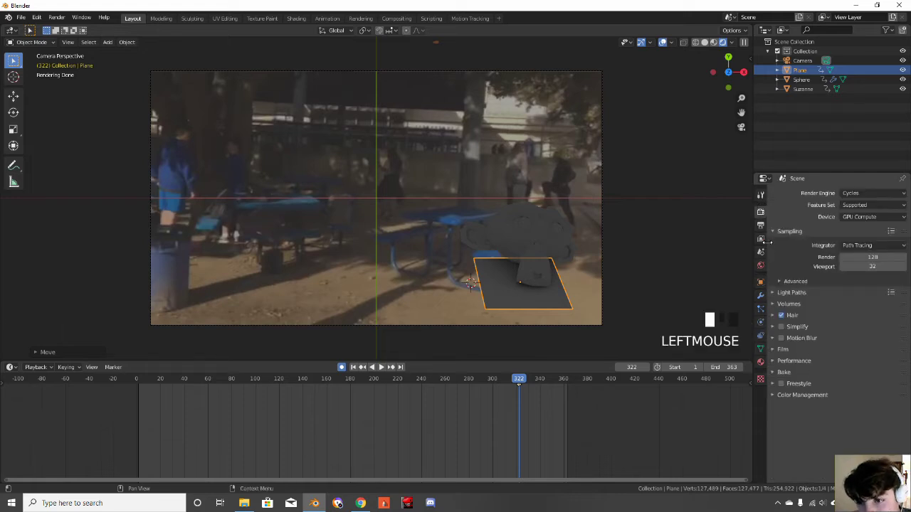
click(760, 225)
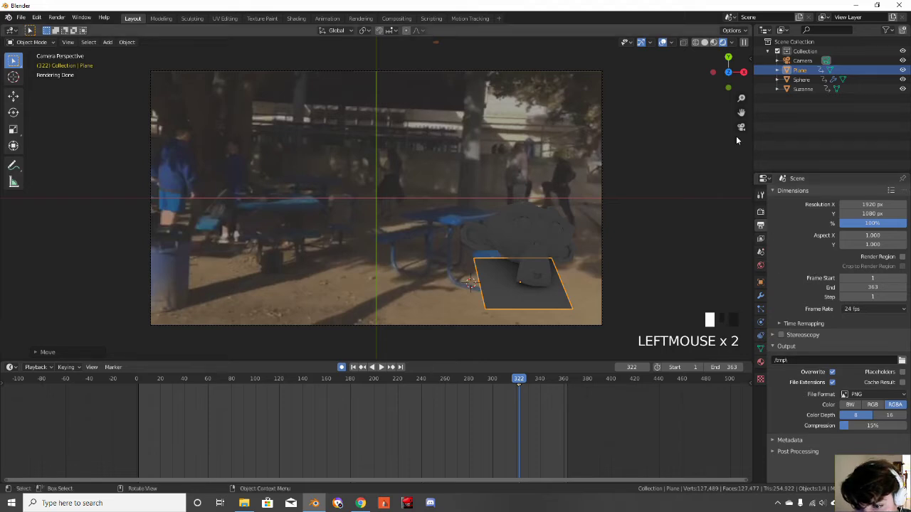
click(760, 212)
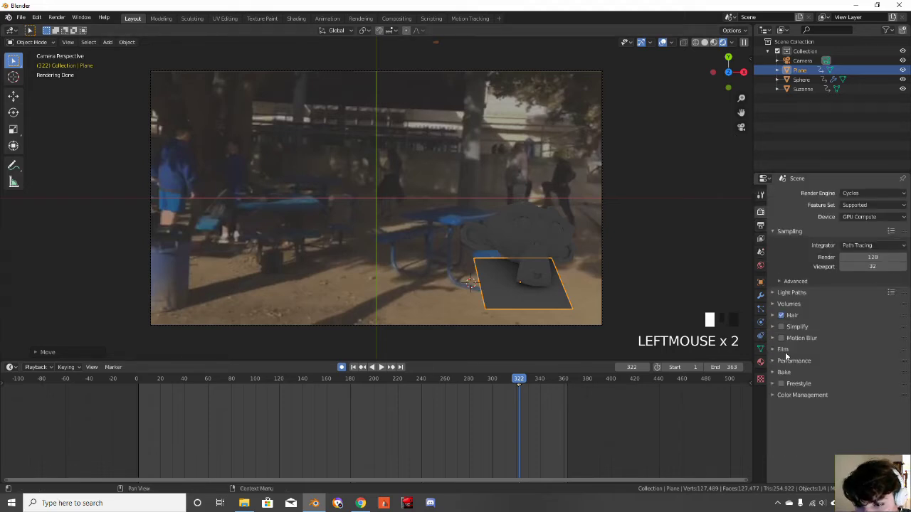
click(784, 351)
click(788, 416)
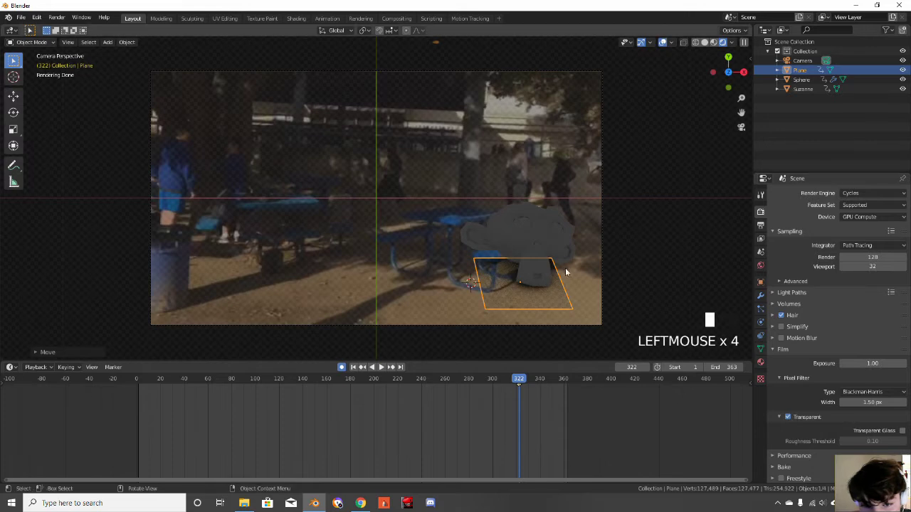
key(F12)
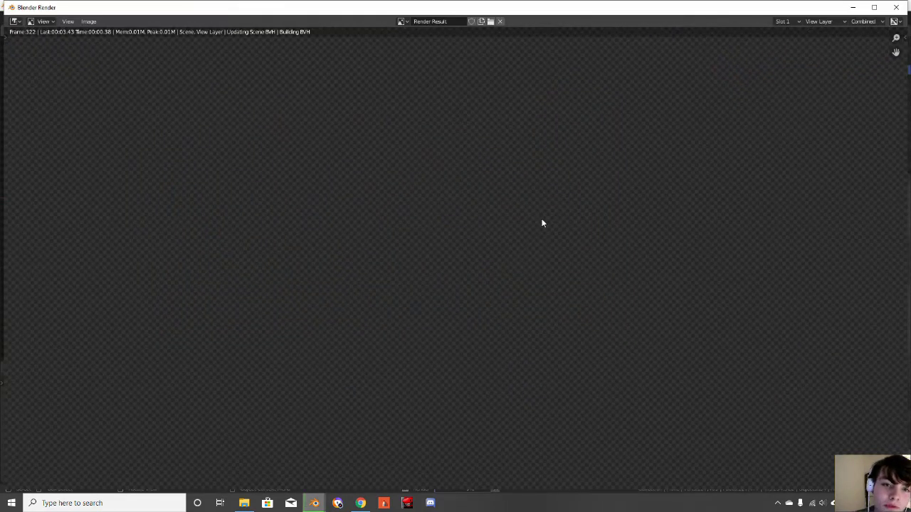
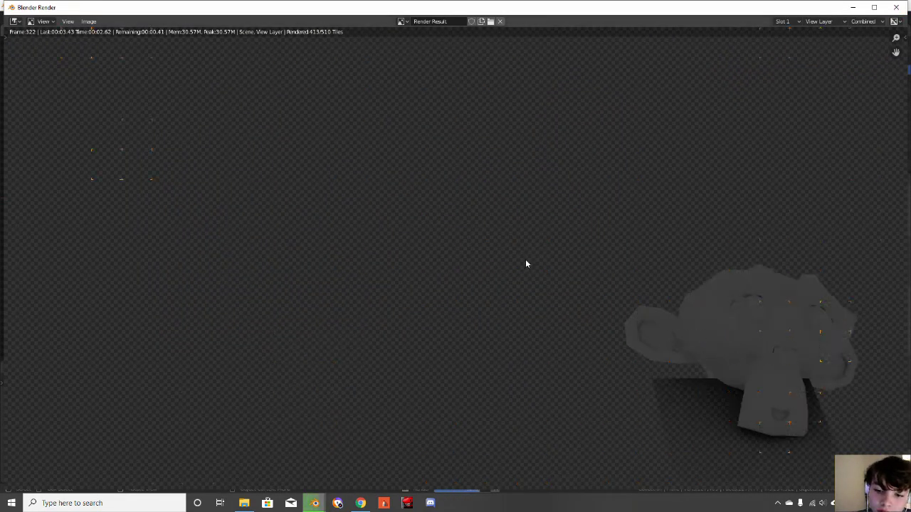
Scale the plane up well beyond the monkey head and go to frame 306
click(896, 7)
key(s)
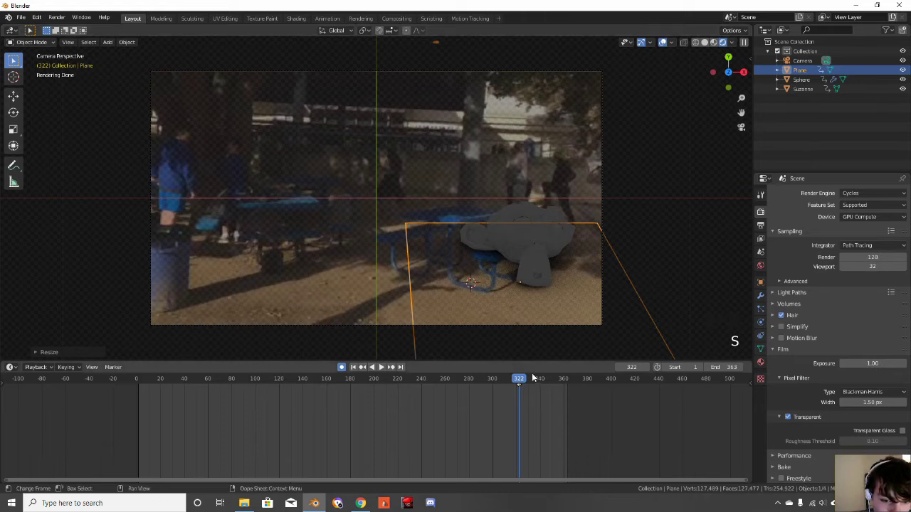
mouse_move(520, 382)
mouse_down()
mouse_move(539, 382)
mouse_move(500, 390)
mouse_up()
click(532, 249)
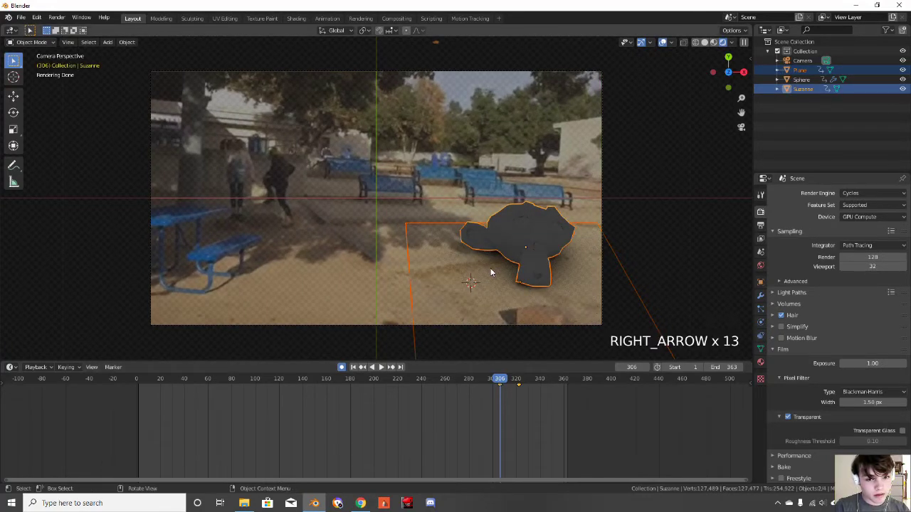
key(Tab)
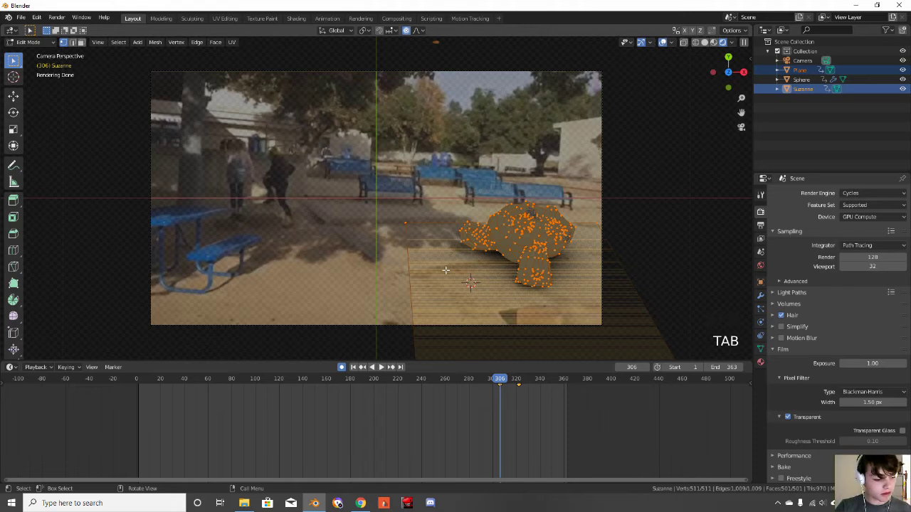
key(Tab)
Add a crosswise loop cut to the plane beneath the monkey head
click(444, 269)
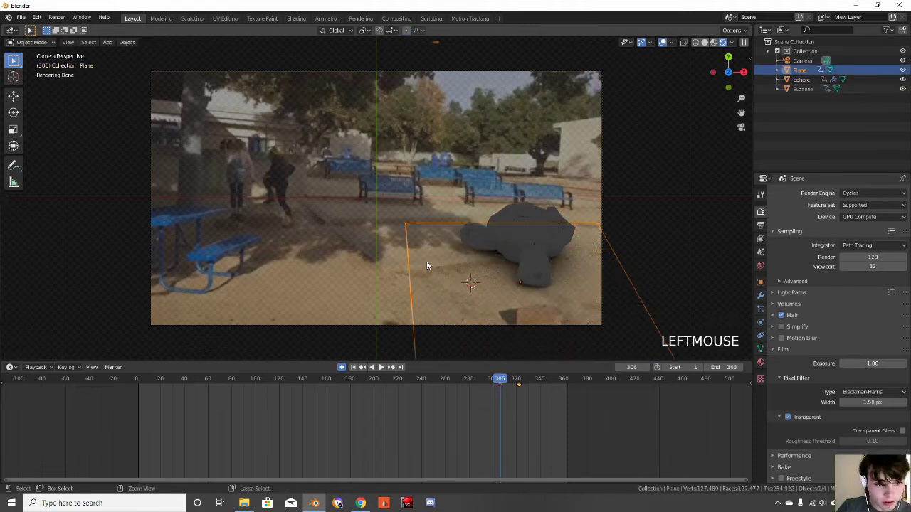
key(Tab)
key(ctrl+r)
click(413, 257)
click(415, 245)
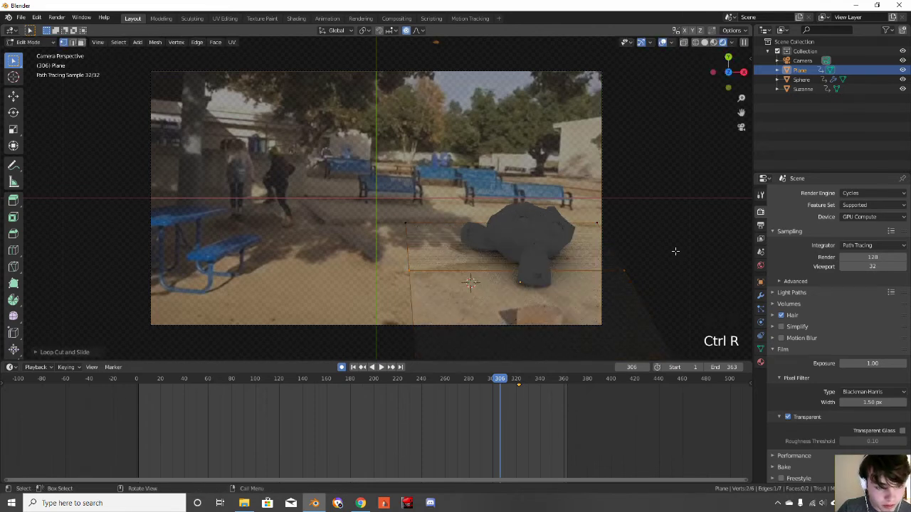
Rotate the new edge loop by about 8° and shift it toward the plane's far edge
key(r)
key(r)
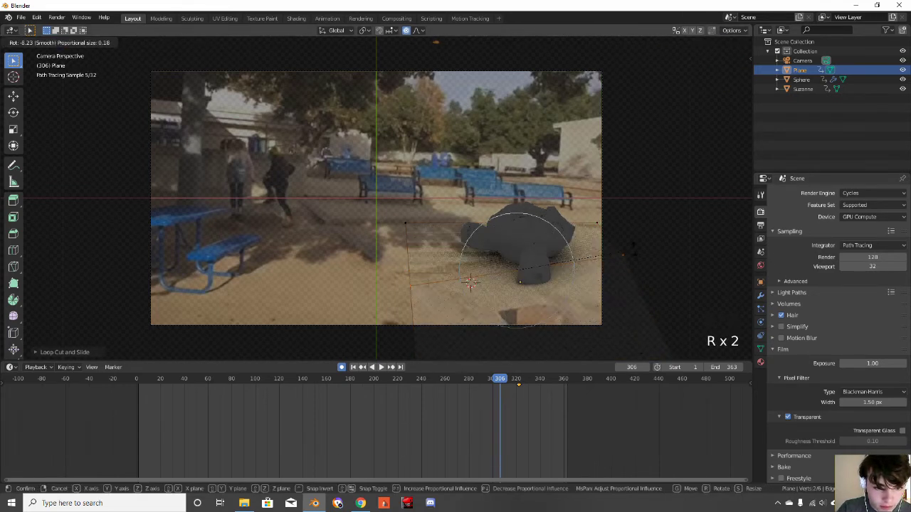
click(634, 249)
key(g)
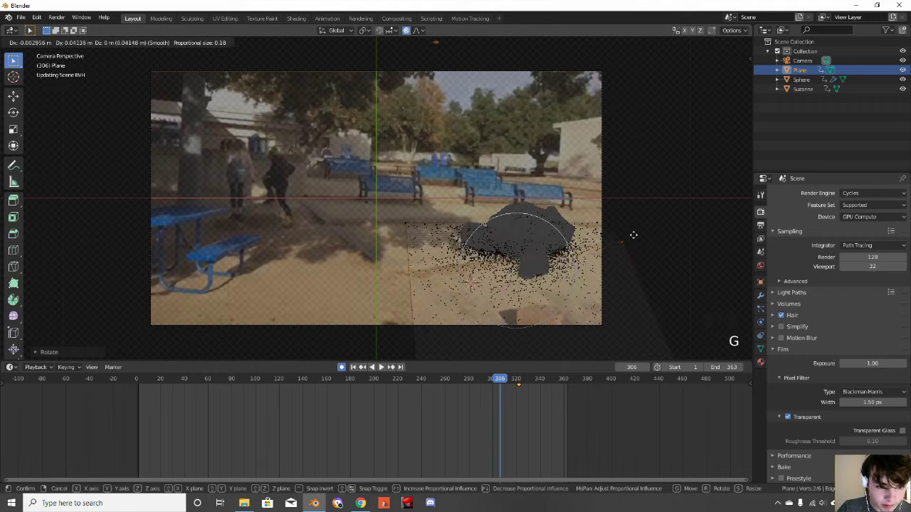
click(632, 234)
Add a second loop cut between the slanted edge loop and the plane's far edge, close to the slanted one
key(ctrl+r)
click(412, 249)
click(425, 264)
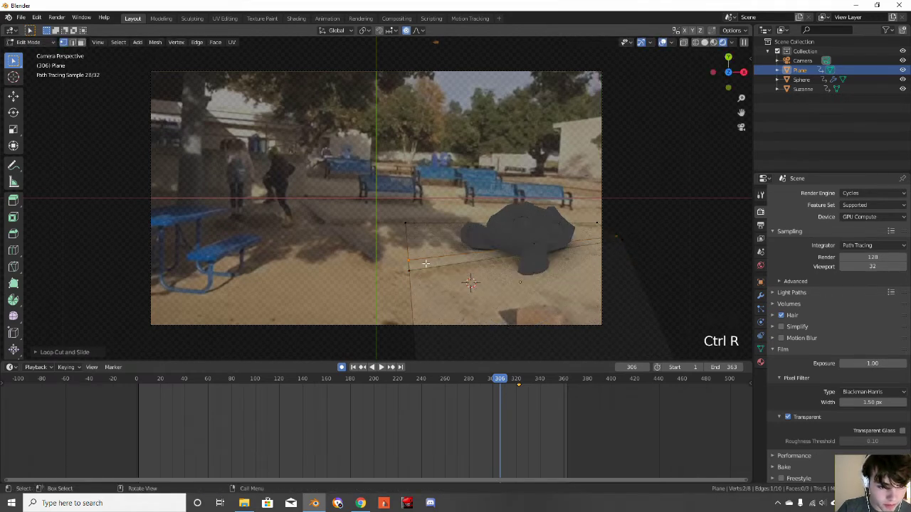
Turn off proportional editing and move the plane's nearer edge loop slightly down along Y
alt+click(446, 266)
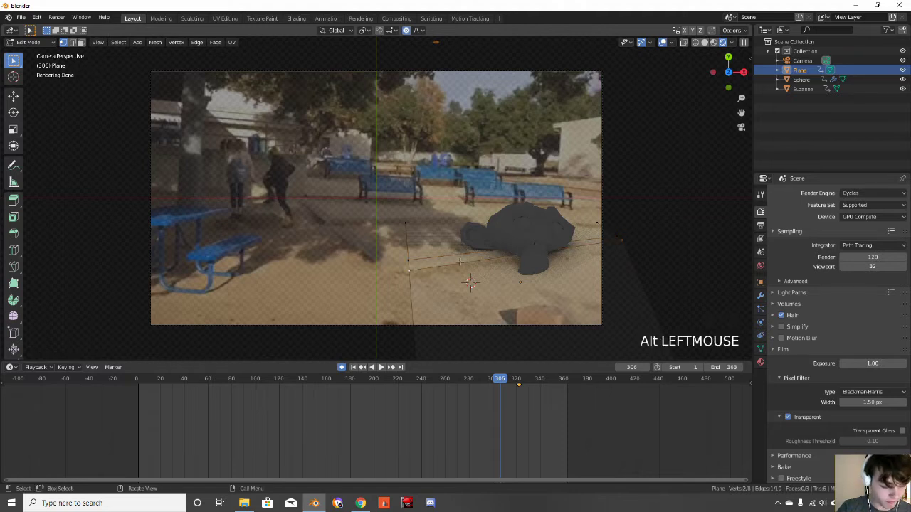
key(g)
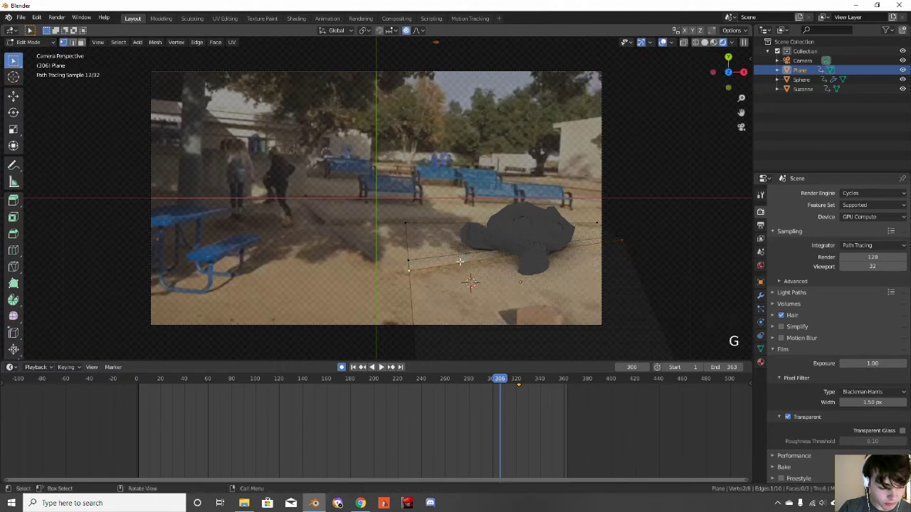
key(g)
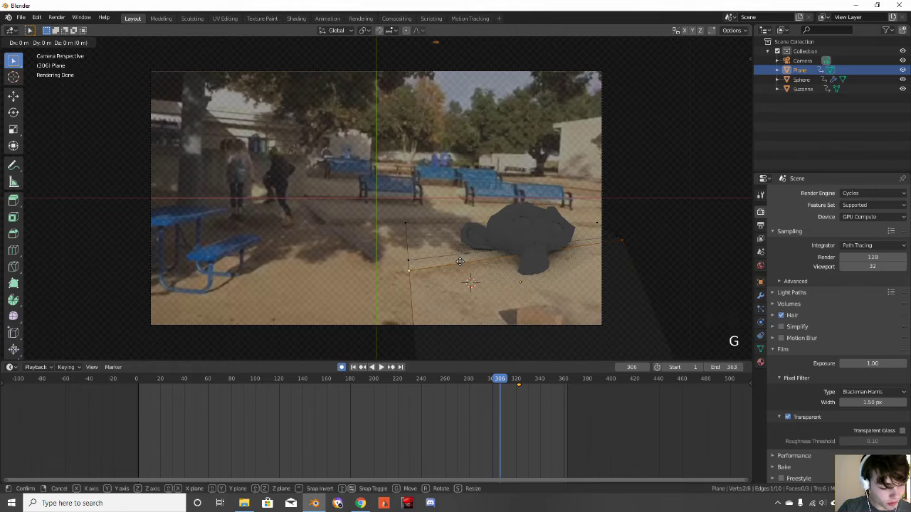
key(y)
click(461, 272)
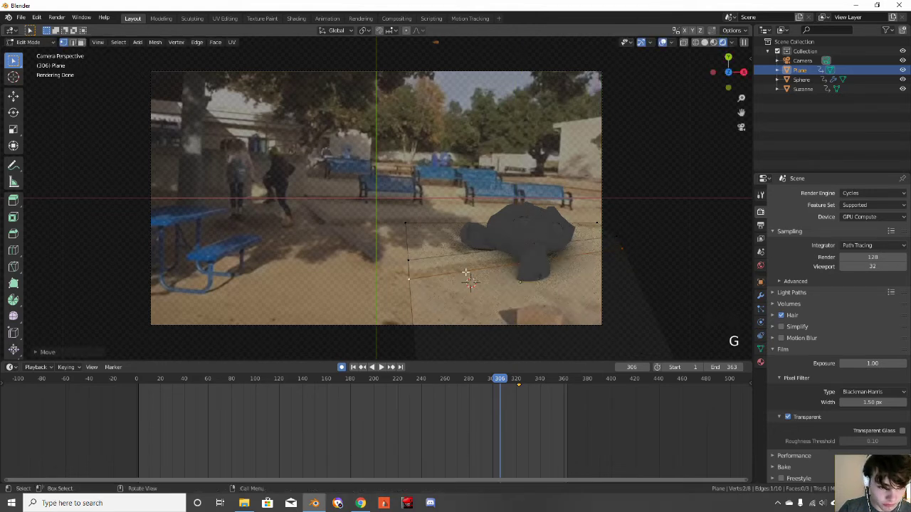
Shift the plane's farther edge loop slightly along X, adjust it along Z, and return to Object Mode
alt+click(422, 257)
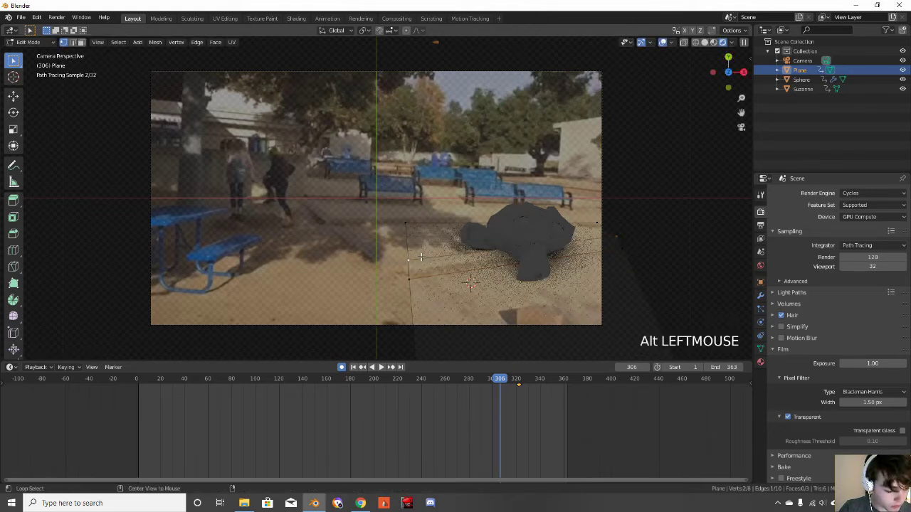
key(g)
key(y)
key(x)
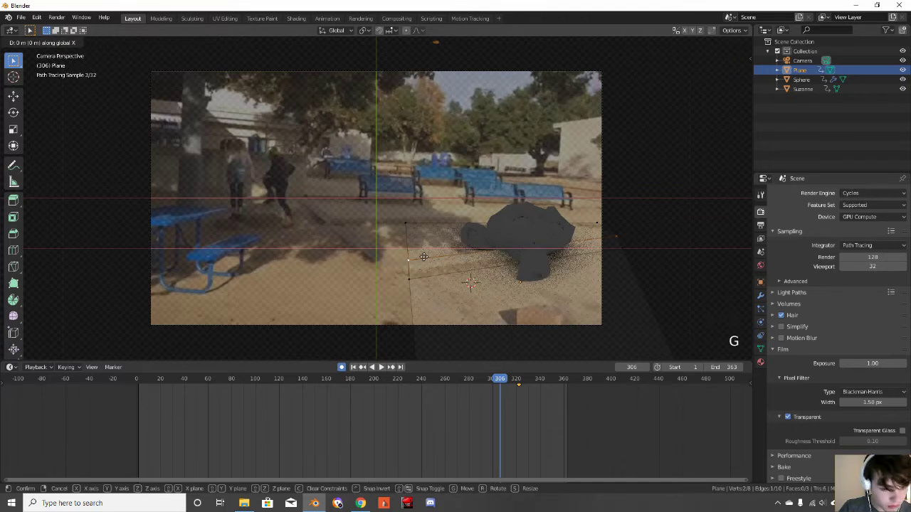
click(431, 261)
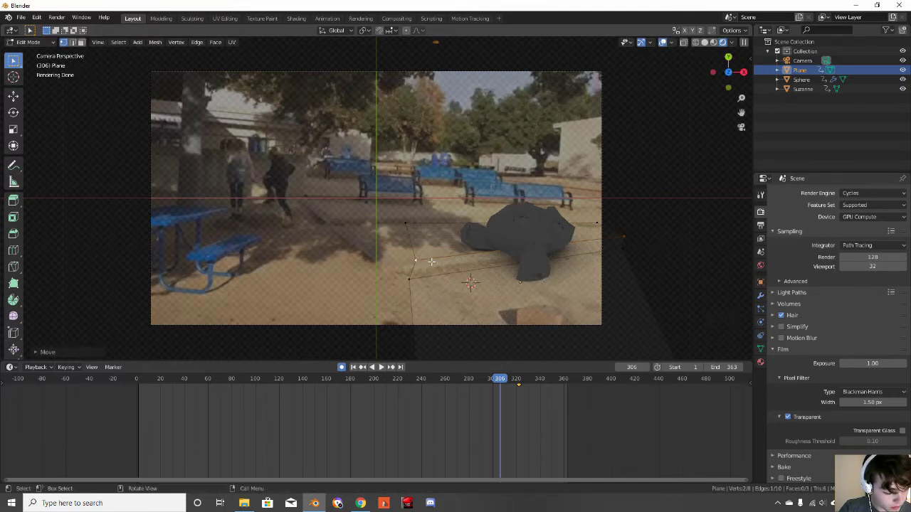
key(g)
key(z)
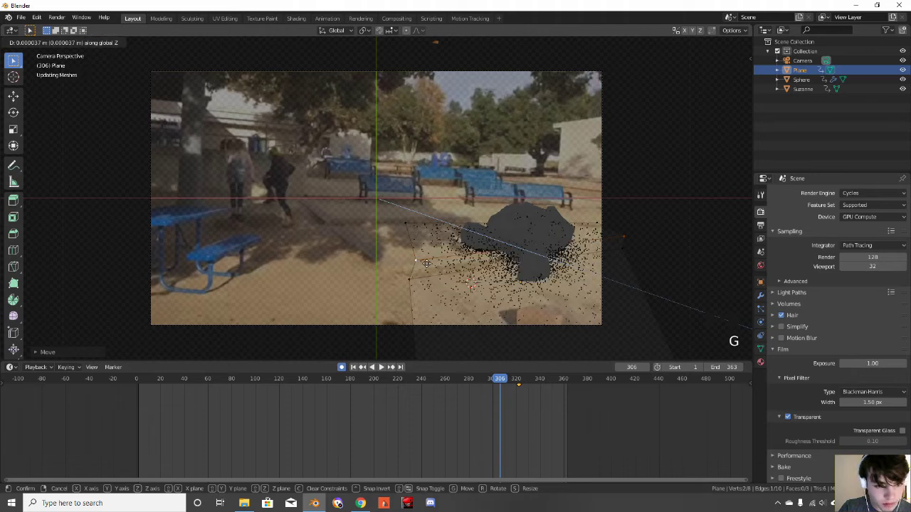
click(525, 277)
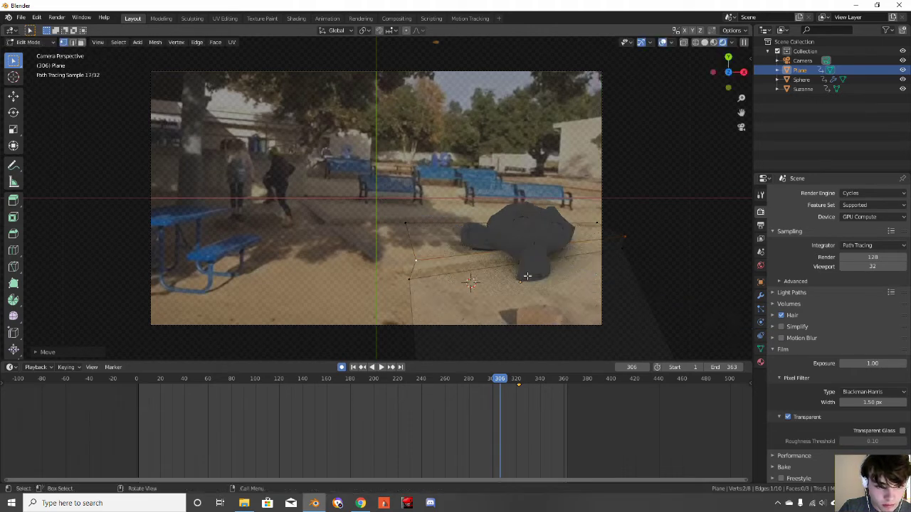
key(Tab)
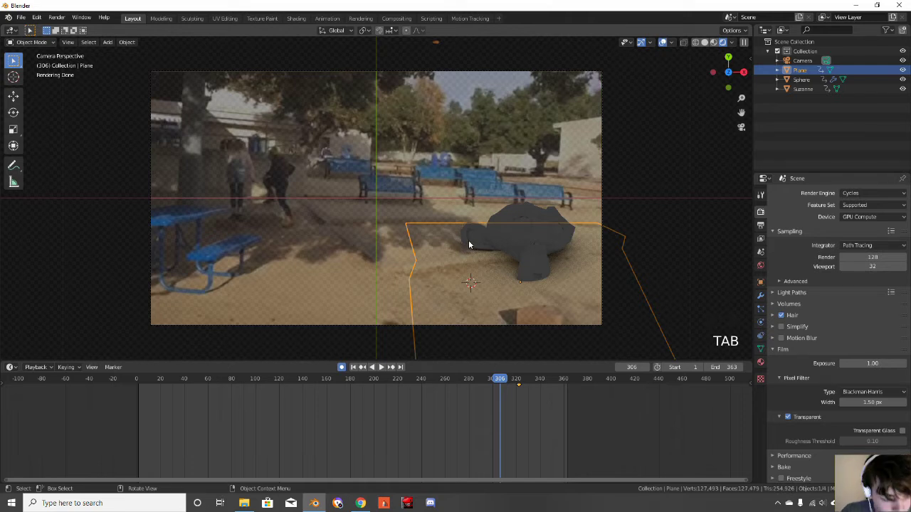
Render frame 306 to check the monkey head's shadow on the reshaped plane
key(F12)
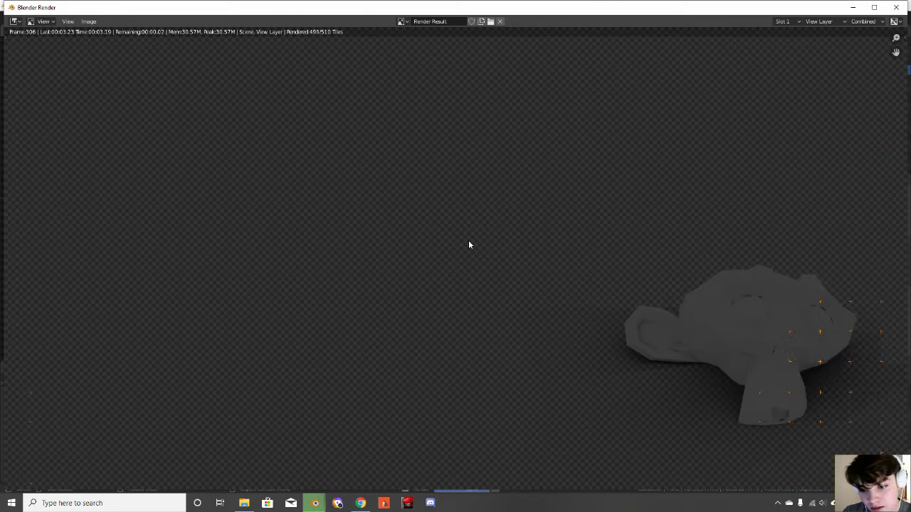
scroll(709, 156, down, 2)
click(898, 6)
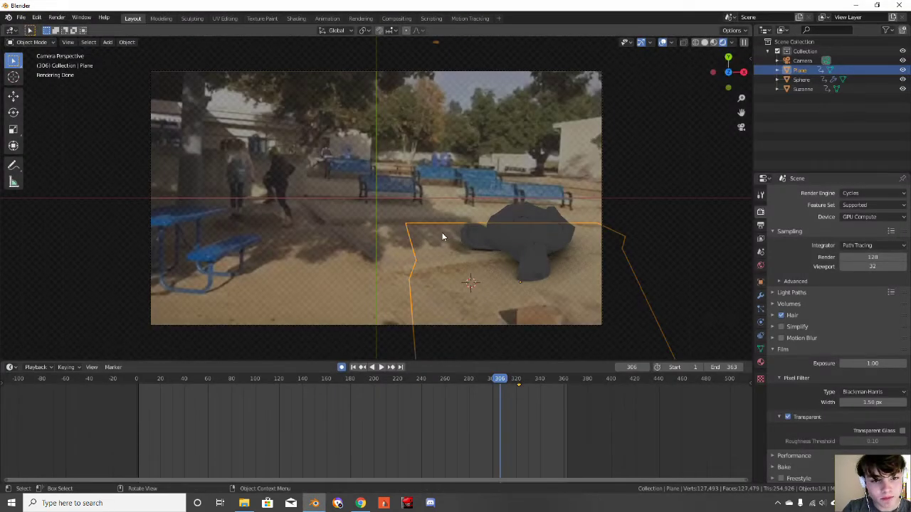
Raise the monkey head about 0.03 m along Y and rotate it slightly at frame 306
scroll(442, 237, down, 2)
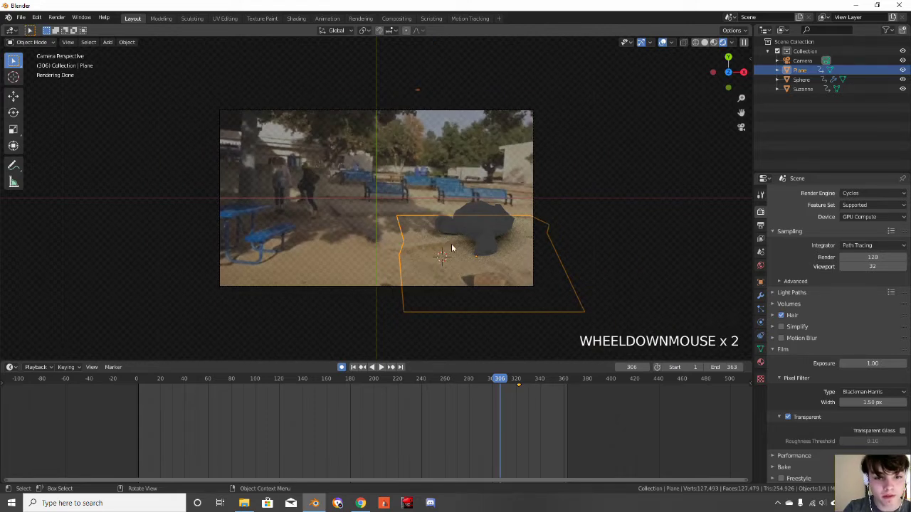
click(475, 233)
key(g)
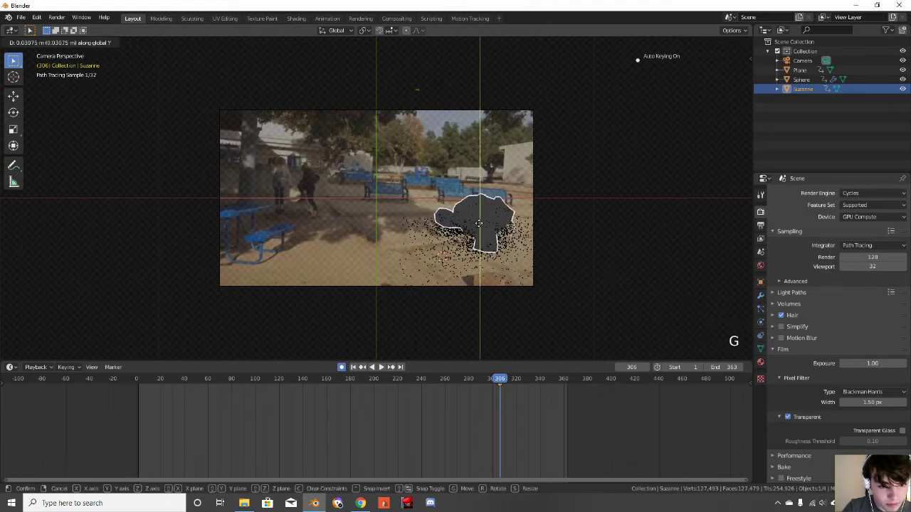
click(489, 225)
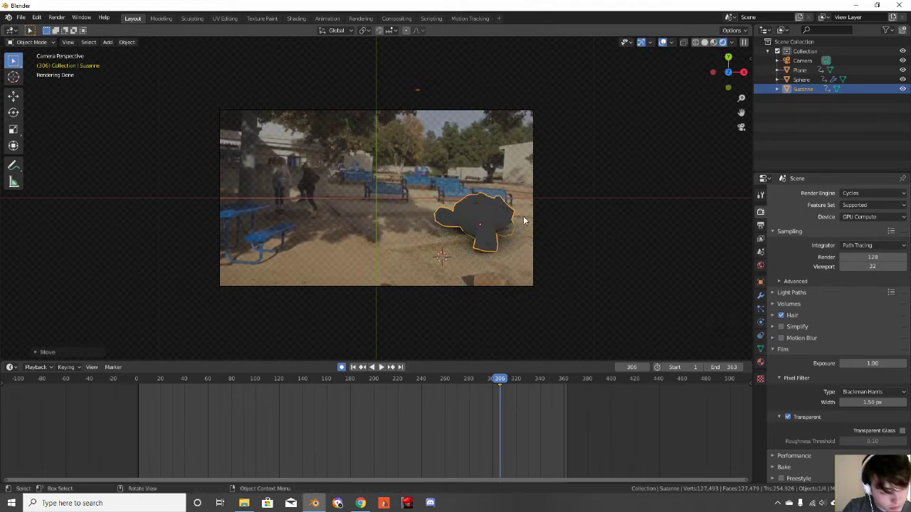
key(r)
click(521, 211)
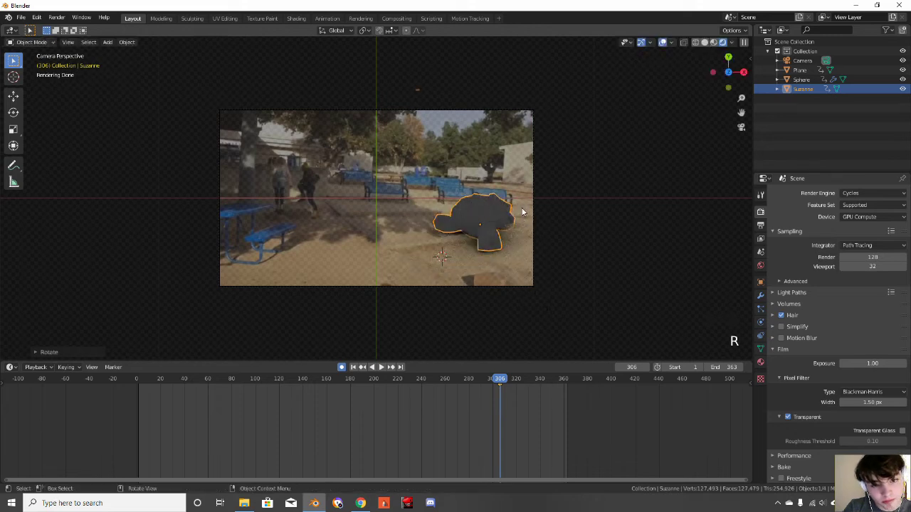
Lift the monkey head about another 0.03 m above the ground and adjust its rotation
scroll(519, 221, up, 4)
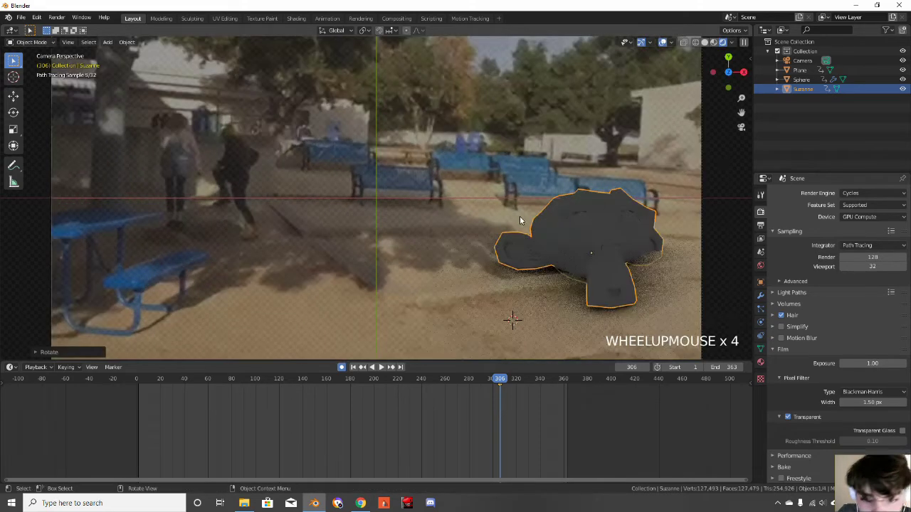
key(g)
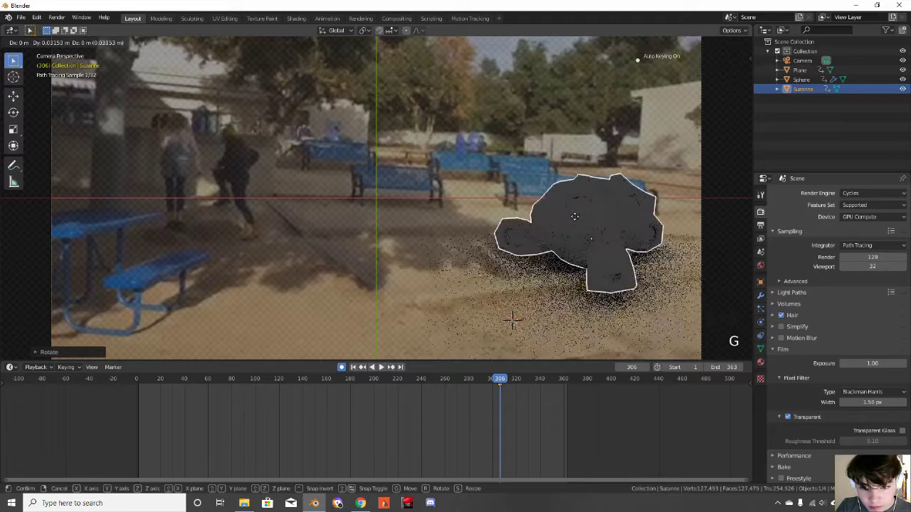
click(575, 221)
key(r)
click(616, 218)
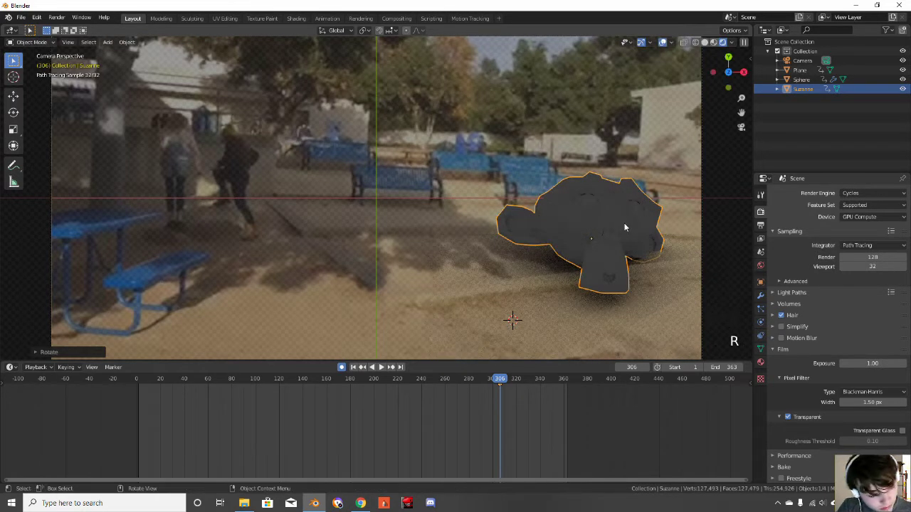
Nudge the monkey head slightly sideways and up, fine-tuning its rotation before and after the move
key(r)
click(623, 218)
key(g)
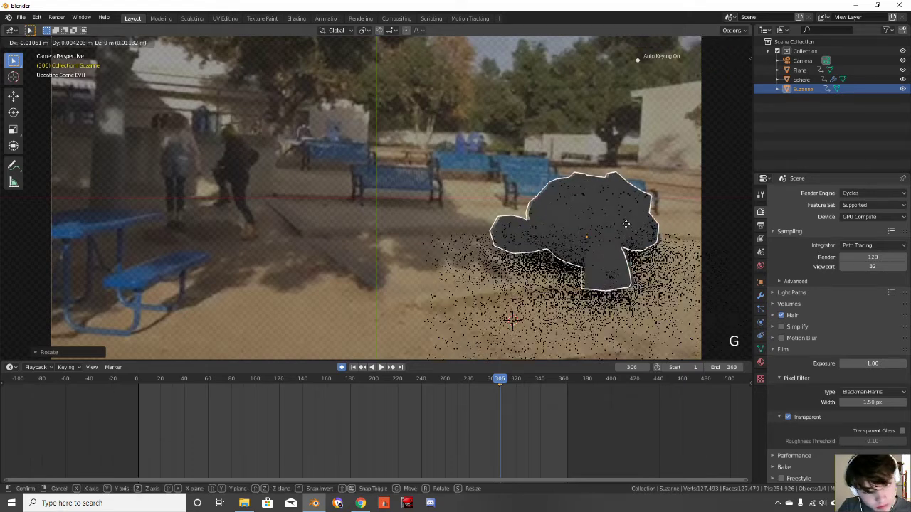
click(626, 224)
key(r)
click(644, 223)
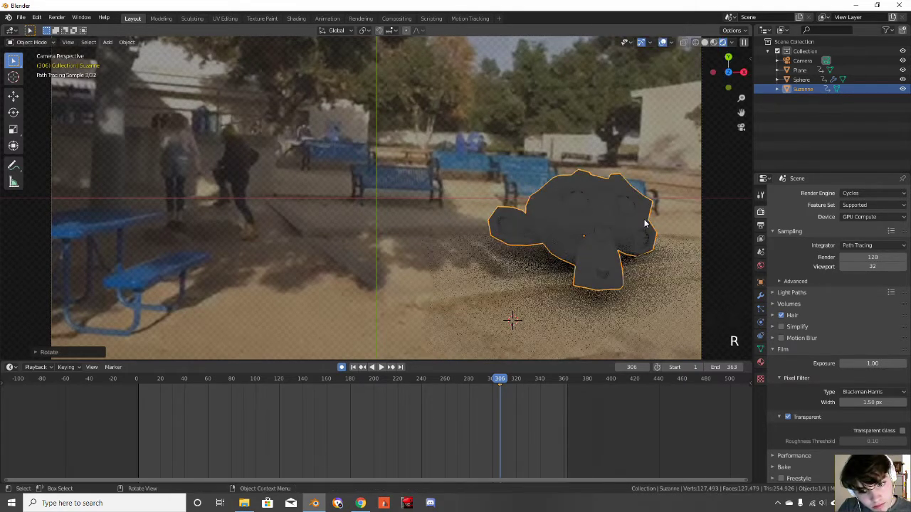
Try tilting the monkey head about 5.5° around X, and rotate it back to its previous pose
scroll(627, 242, down, 4)
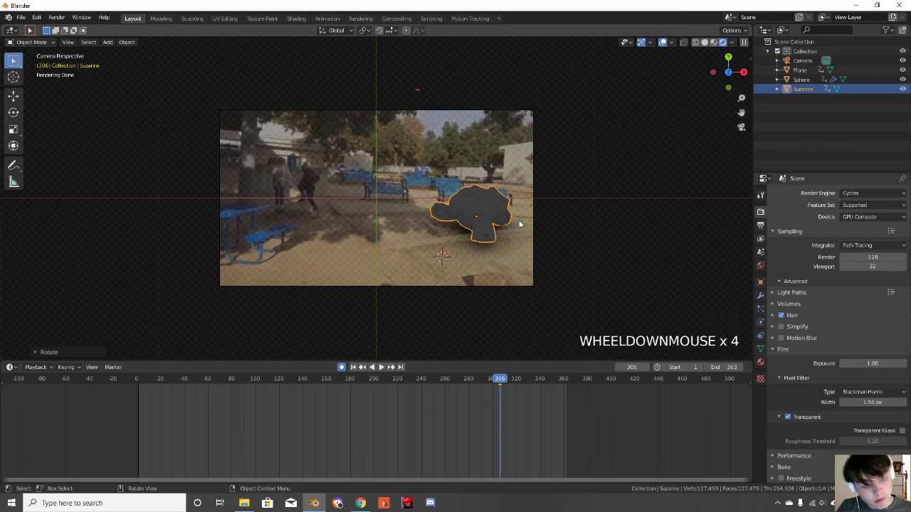
key(r)
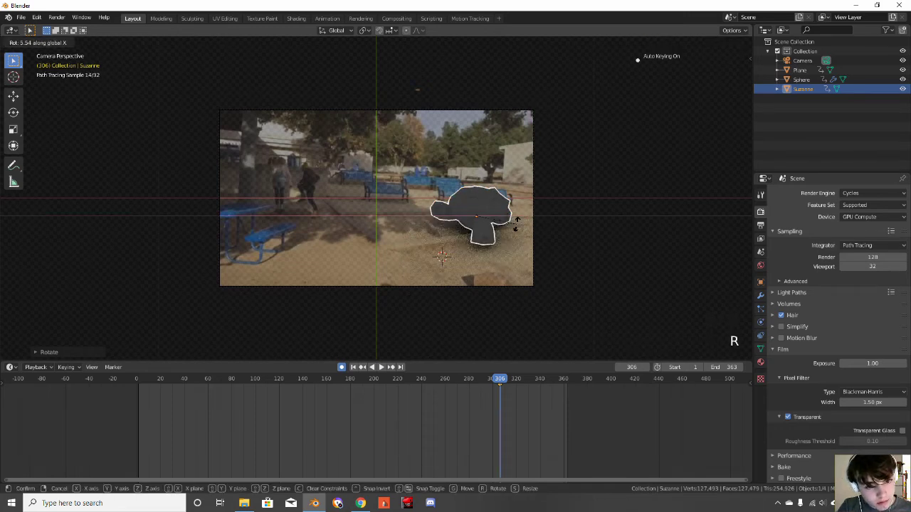
click(517, 228)
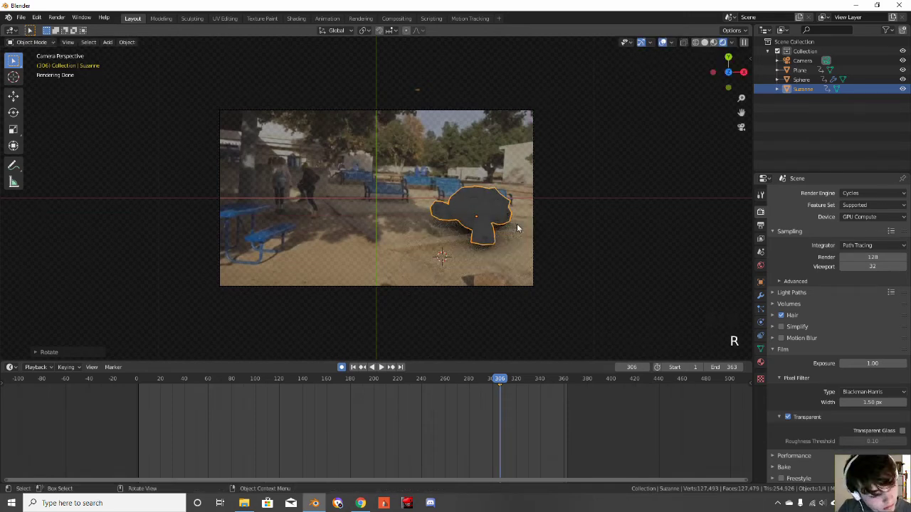
key(r)
click(520, 223)
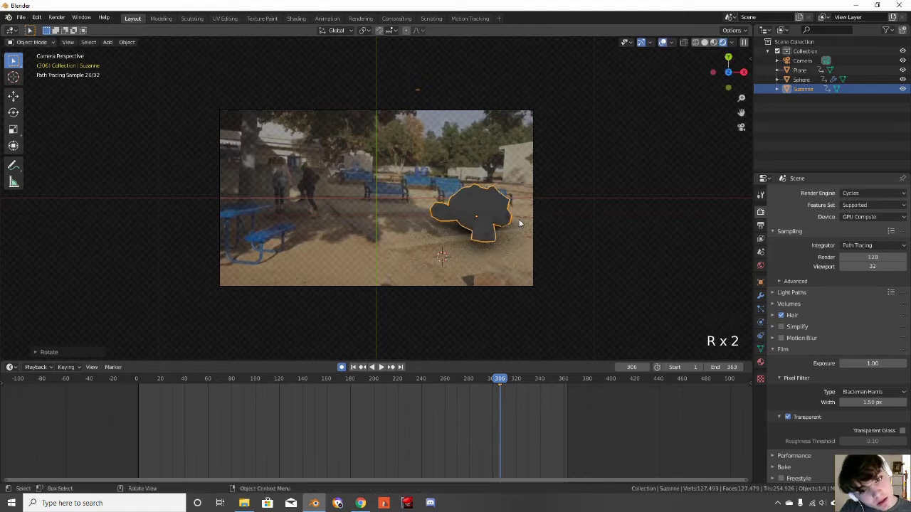
scroll(518, 218, down, 2)
scroll(514, 220, up, 2)
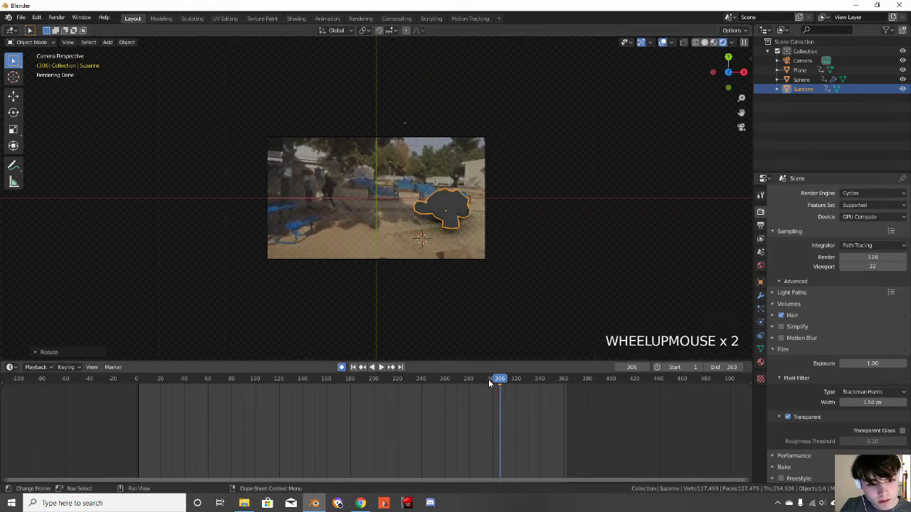
Select the ground plane along with the monkey head and move both sideways out of the camera frame at frame 322
shift+click(431, 233)
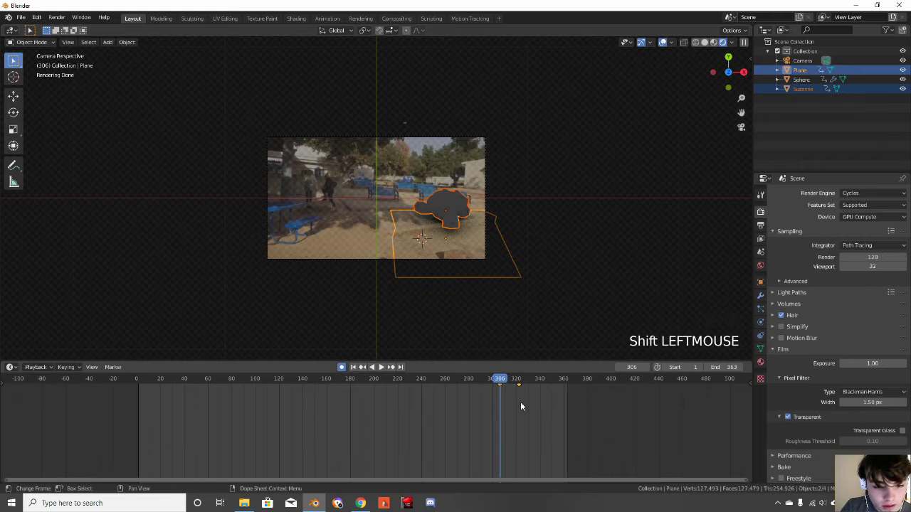
drag(501, 380, 519, 381)
key(g)
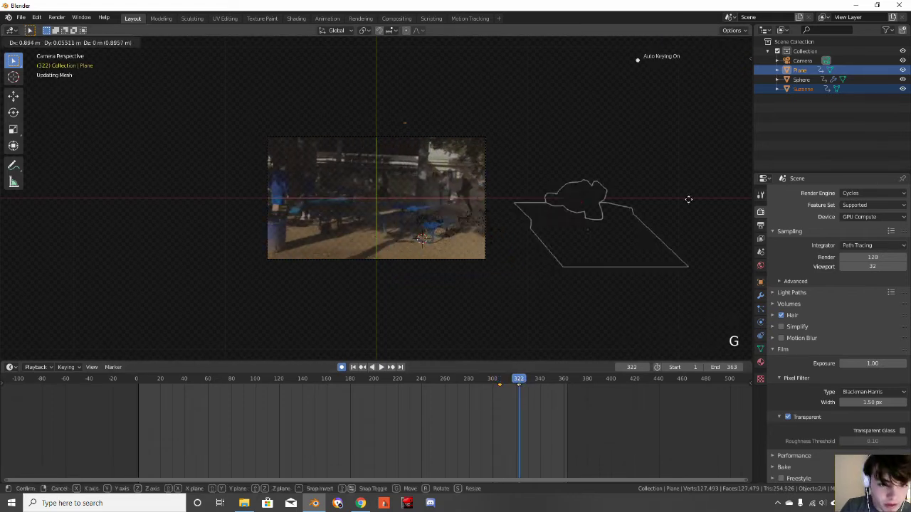
click(635, 209)
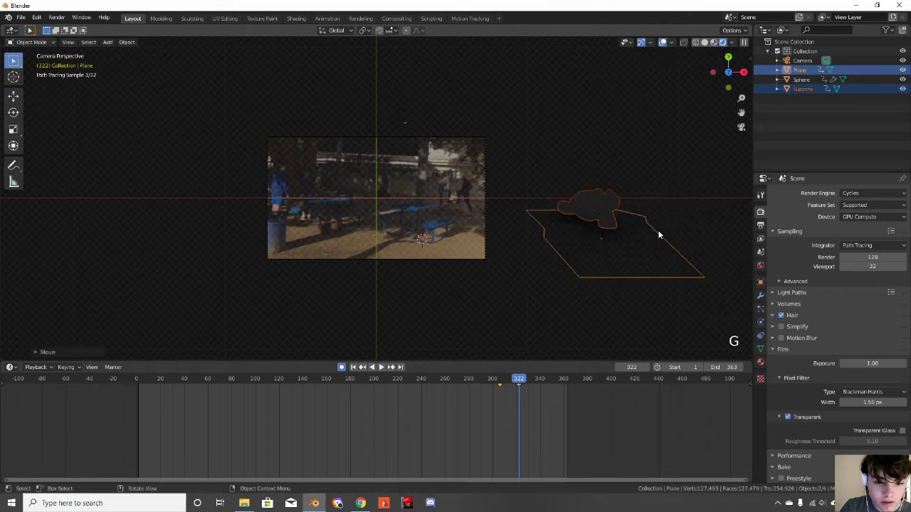
Duplicate the selected objects' keyframe from frame 306 and place the copy at frame 310
drag(525, 382, 498, 378)
scroll(579, 390, up, 8)
middle_drag(579, 391, 498, 404)
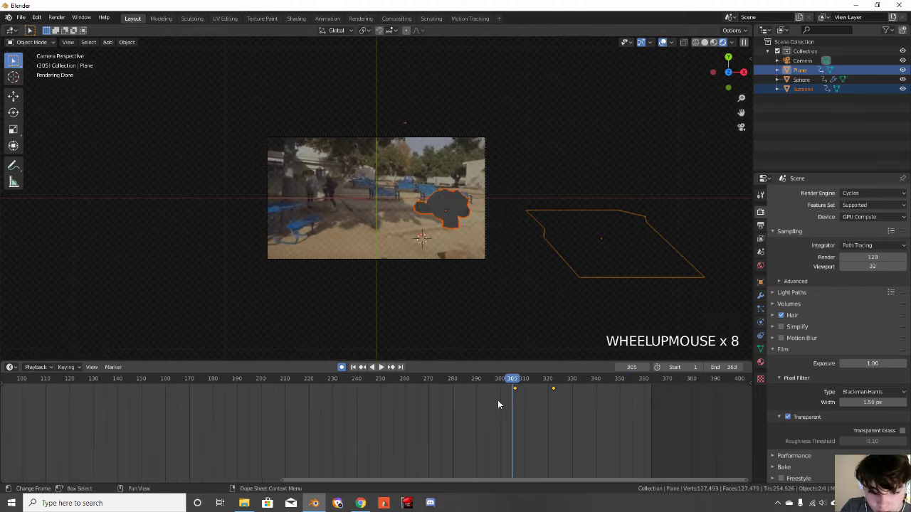
click(515, 388)
click(519, 390)
click(515, 390)
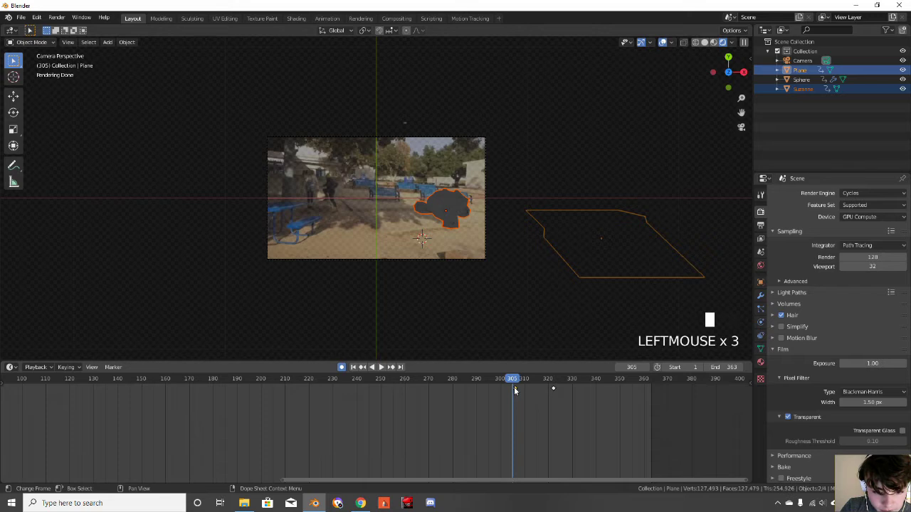
key(shift+d)
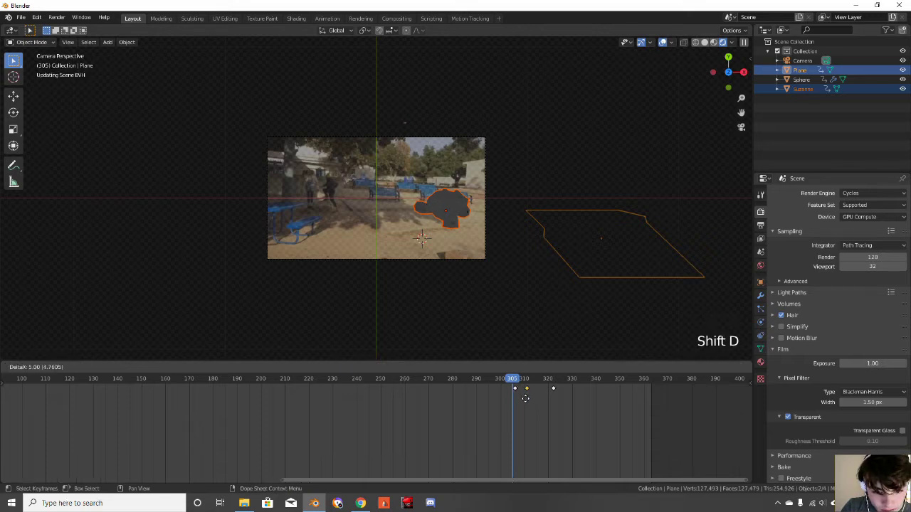
click(525, 398)
Nudge the monkey head and plane slightly down at frame 308 to follow the footage
mouse_move(521, 384)
mouse_down()
mouse_move(534, 385)
mouse_move(507, 385)
mouse_move(515, 388)
mouse_up()
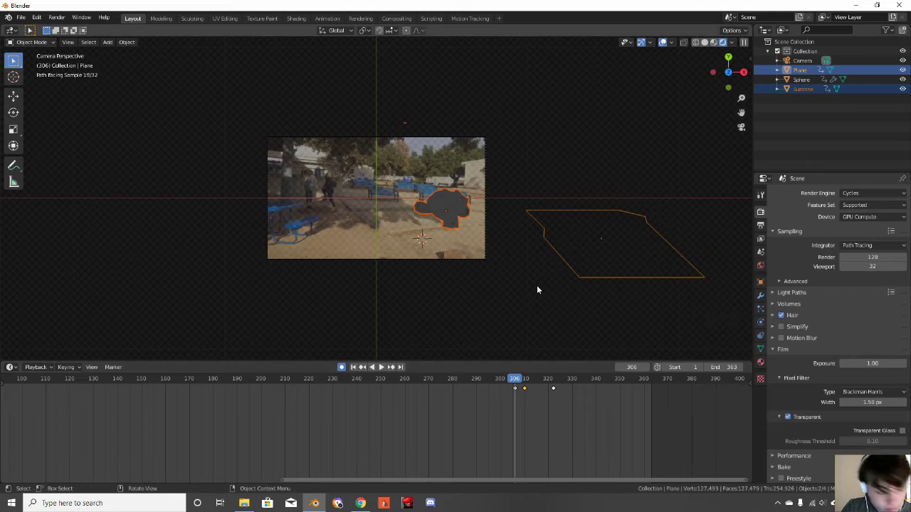
key(Right)
key(Right)
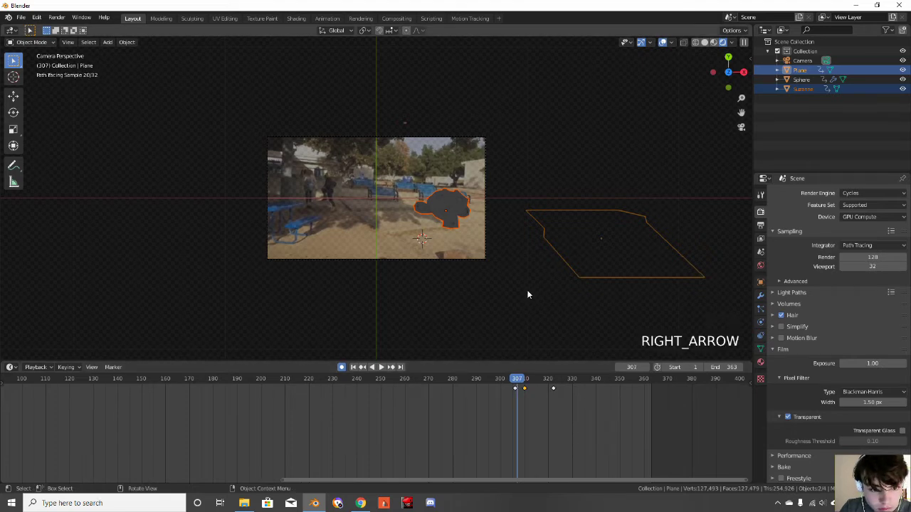
key(g)
click(524, 286)
Nudge the monkey head and plane slightly again at frames 309 and 310 to match the camera shake
key(Right)
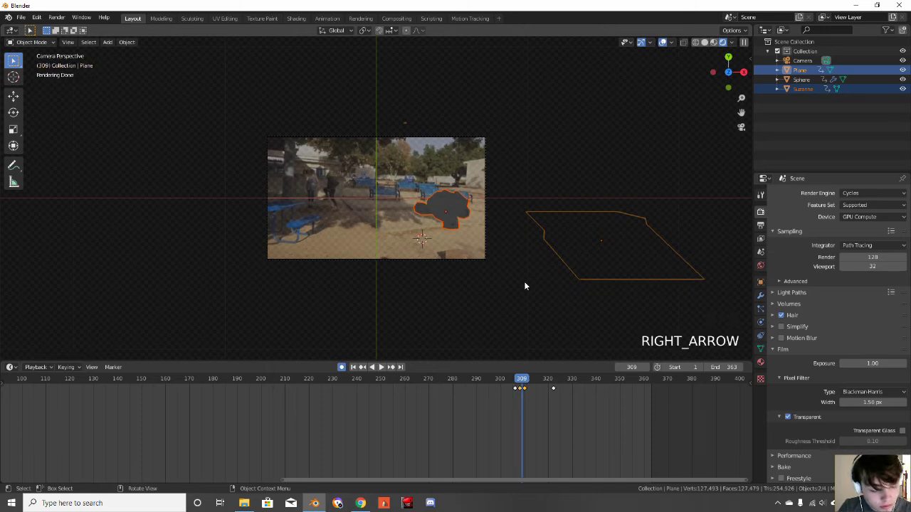
key(g)
click(524, 287)
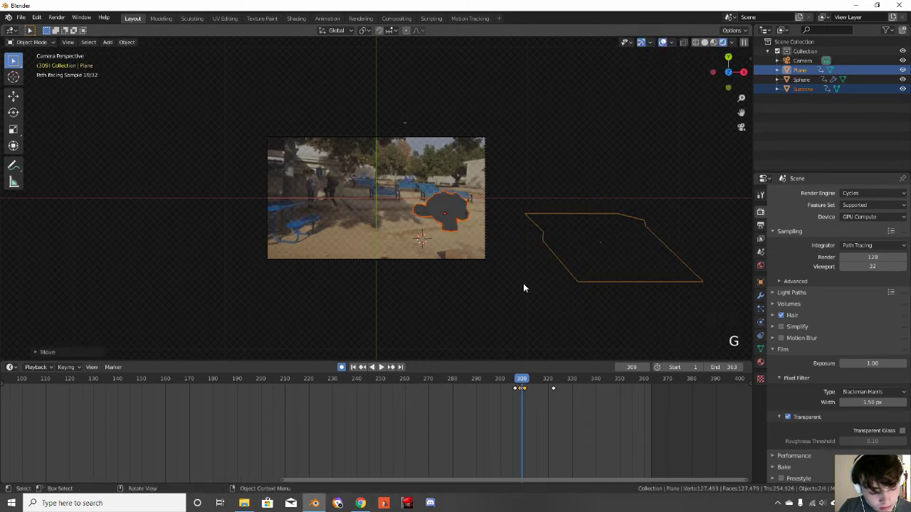
key(Right)
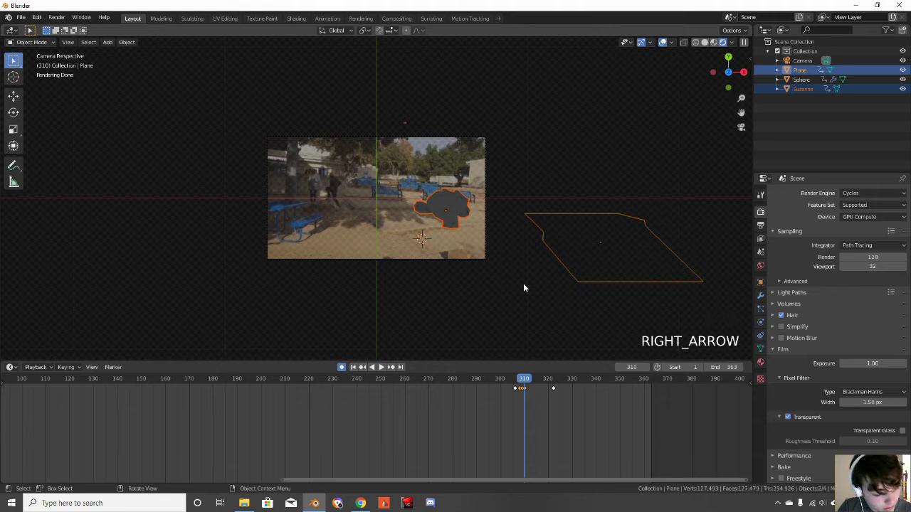
key(g)
click(522, 286)
Play the animation repeatedly from about frame 301 to check how the monkey head and plane follow the footage
drag(517, 381, 502, 383)
key(space)
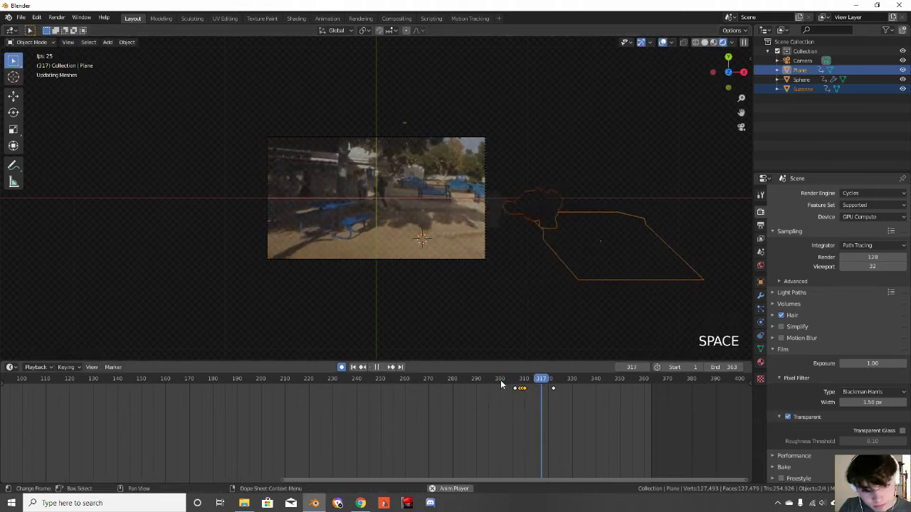
click(502, 381)
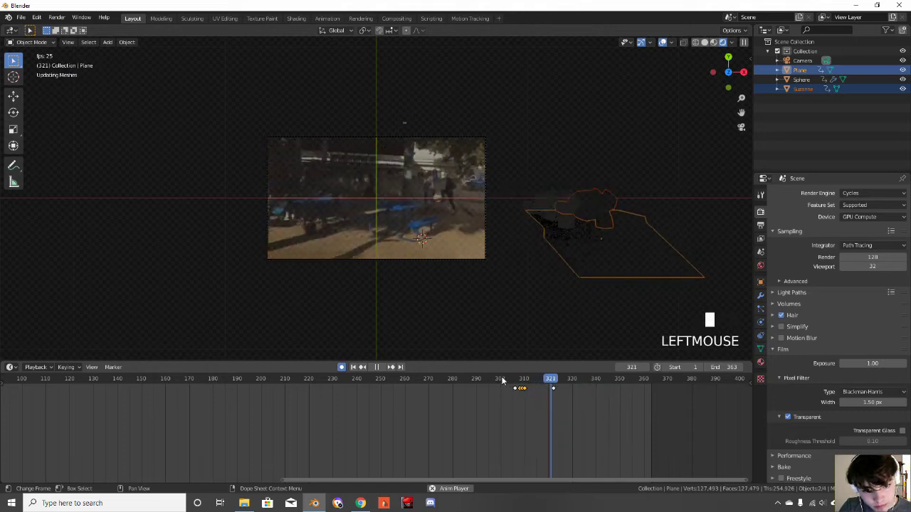
click(502, 381)
click(502, 381)
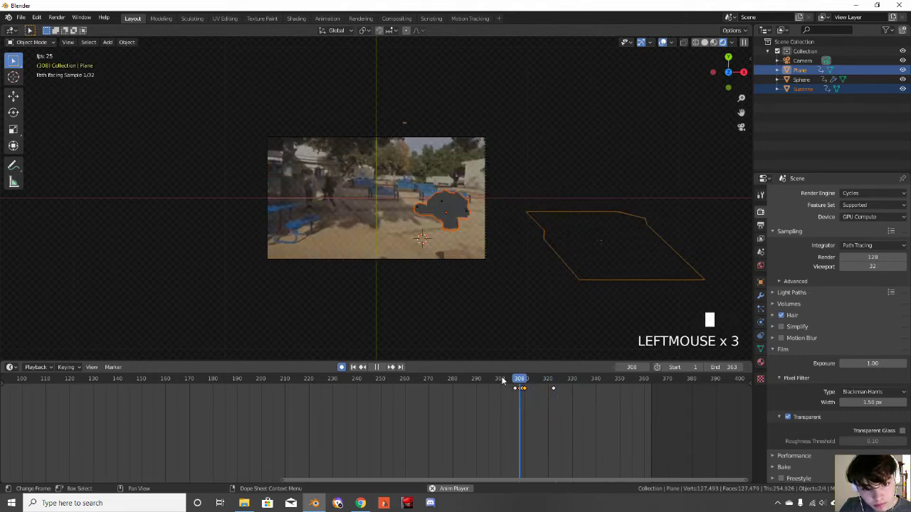
click(502, 381)
click(502, 381)
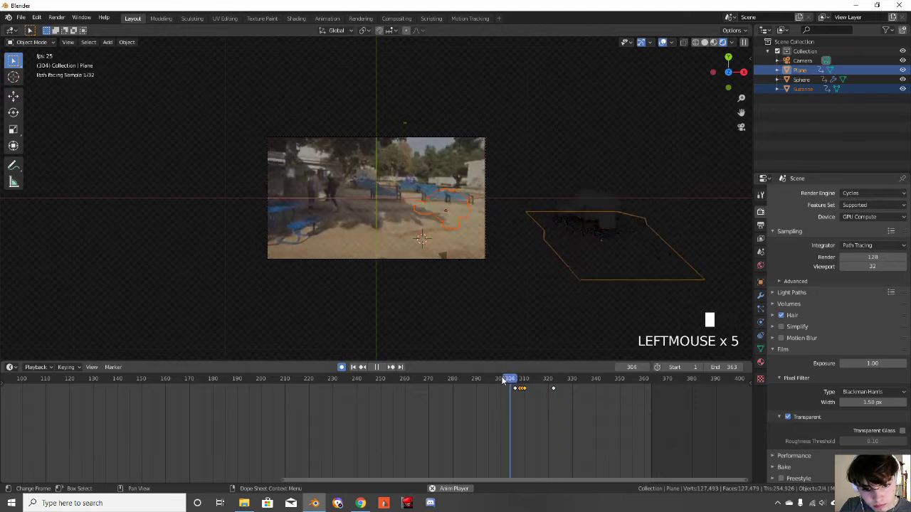
click(503, 381)
key(space)
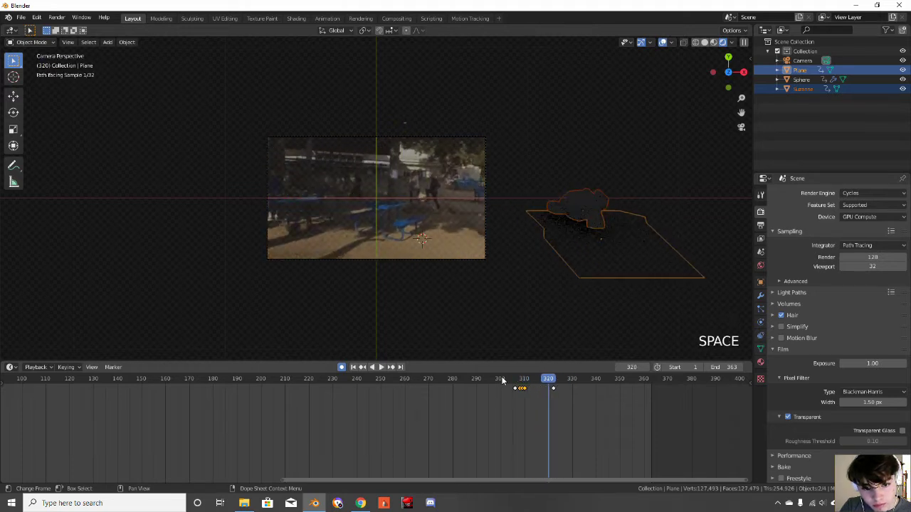
Give the monkey head a new material at frame 301 and set its surface to Glass BSDF
click(503, 380)
click(455, 213)
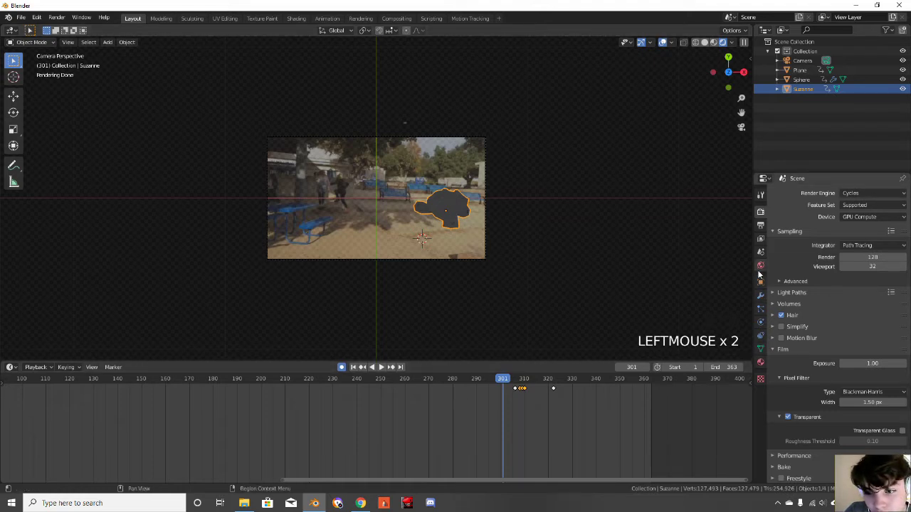
click(760, 363)
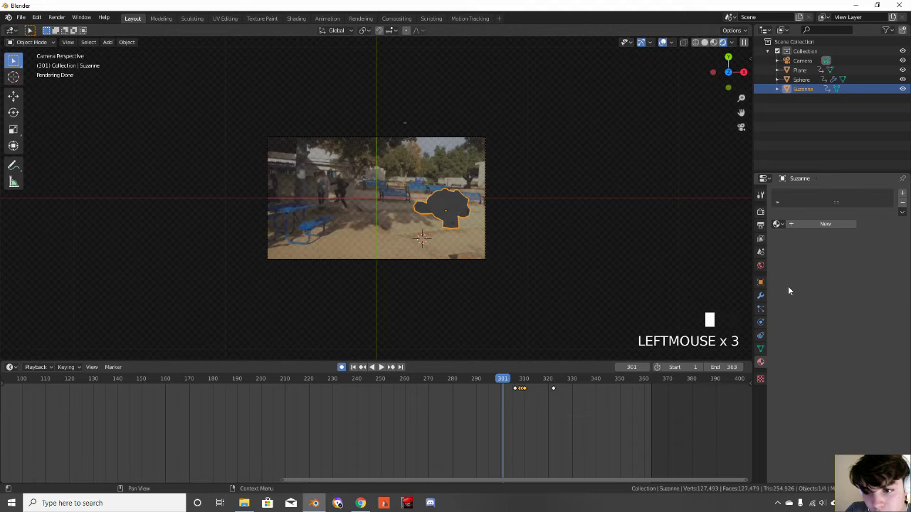
click(802, 225)
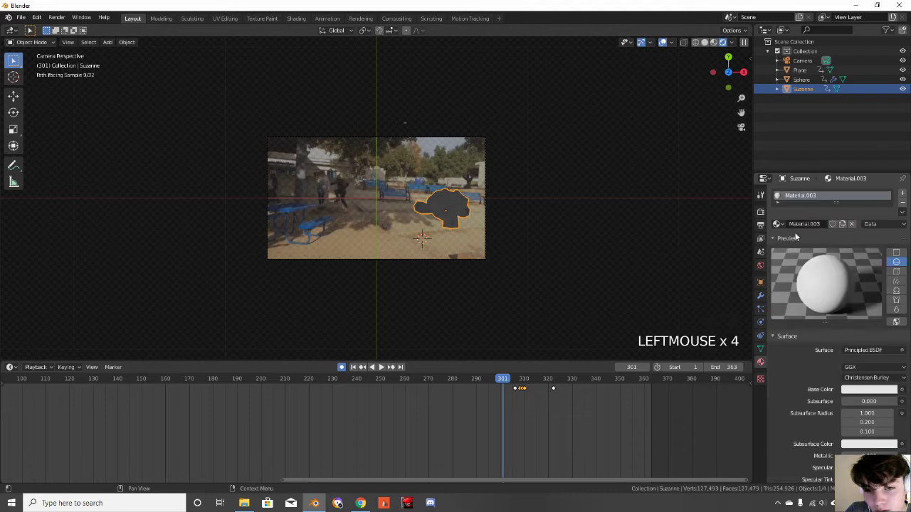
click(865, 350)
click(786, 172)
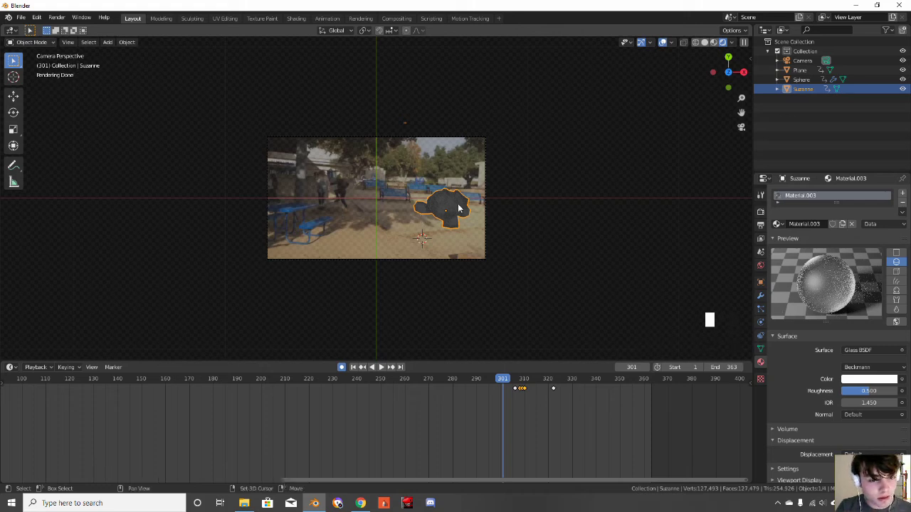
Add a point light and move it above and to the right of the camera frame
key(shift+a)
mouse_move(407, 321)
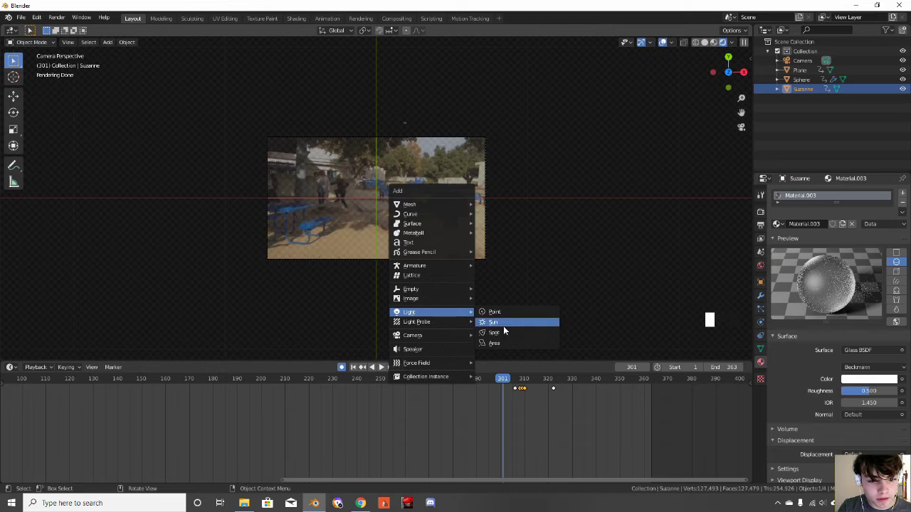
click(499, 314)
key(g)
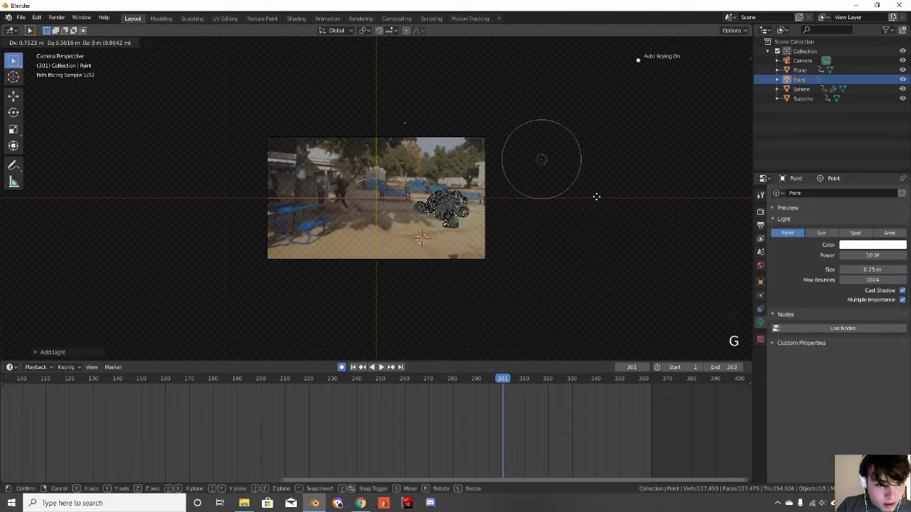
click(597, 135)
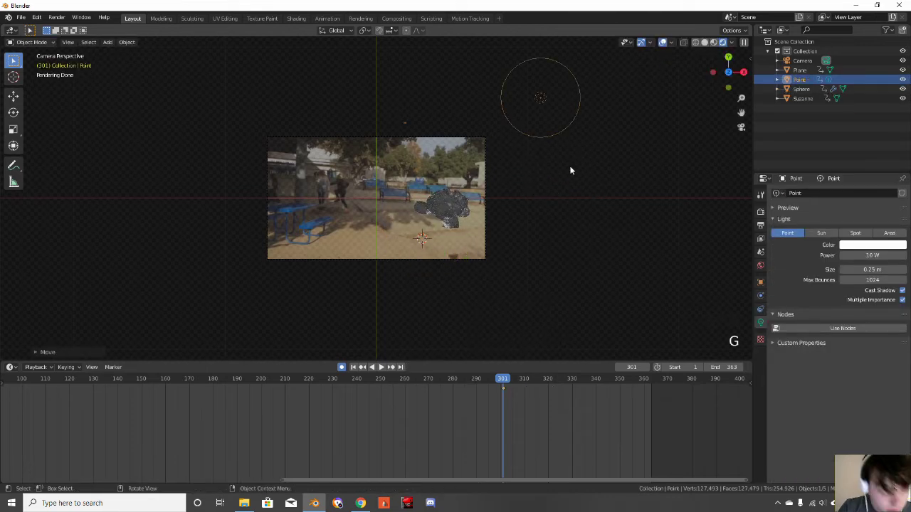
key(g)
click(562, 88)
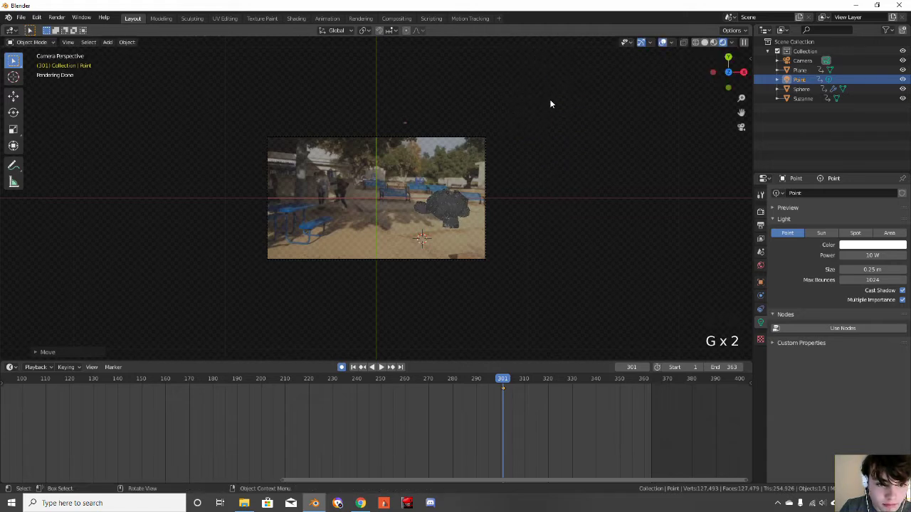
Delete the point light from the scene
middle_click(525, 129)
middle_drag(525, 129, 446, 87)
scroll(458, 110, down, 7)
click(513, 201)
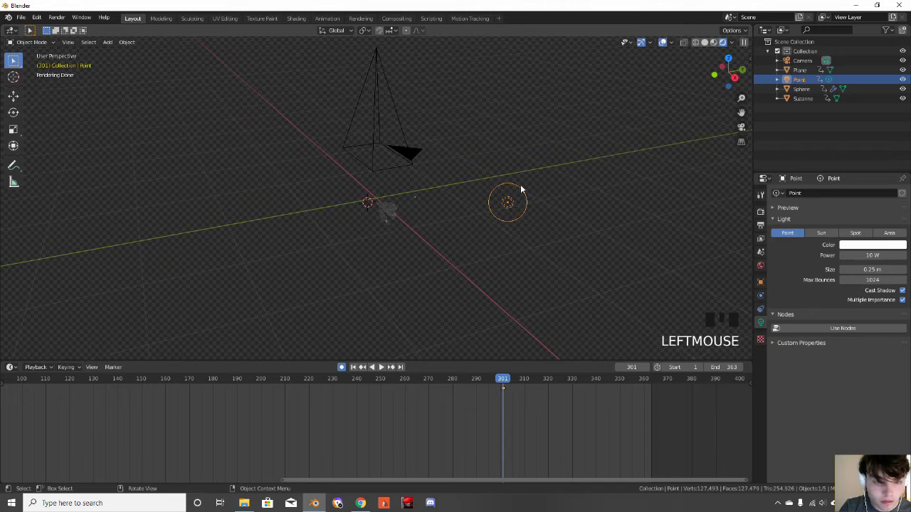
key(Delete)
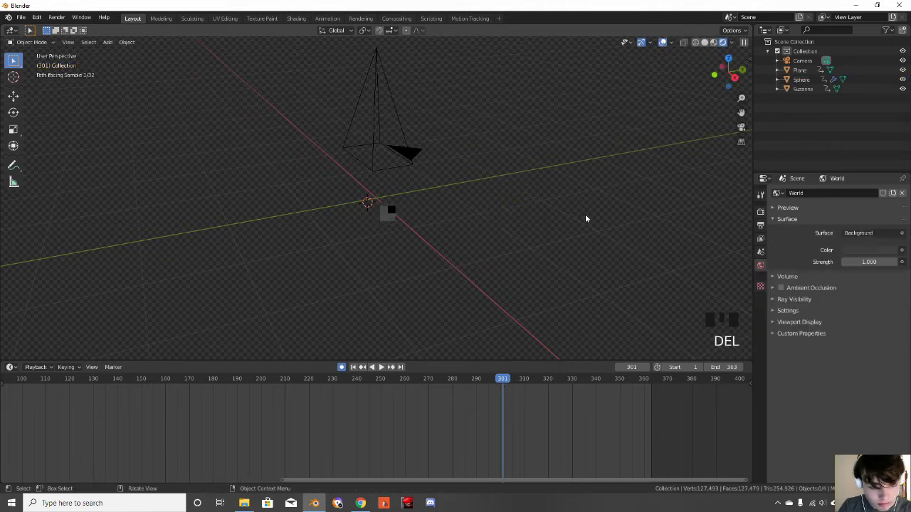
Add an area light, move it away from the monkey head, and aim it back toward the head
key(shift+a)
mouse_move(585, 214)
click(620, 245)
middle_drag(620, 245, 408, 218)
key(g)
click(494, 201)
drag(493, 236, 412, 197)
Move the area light above and to the right of the camera frame and re-aim it toward the monkey head
key(KP_0)
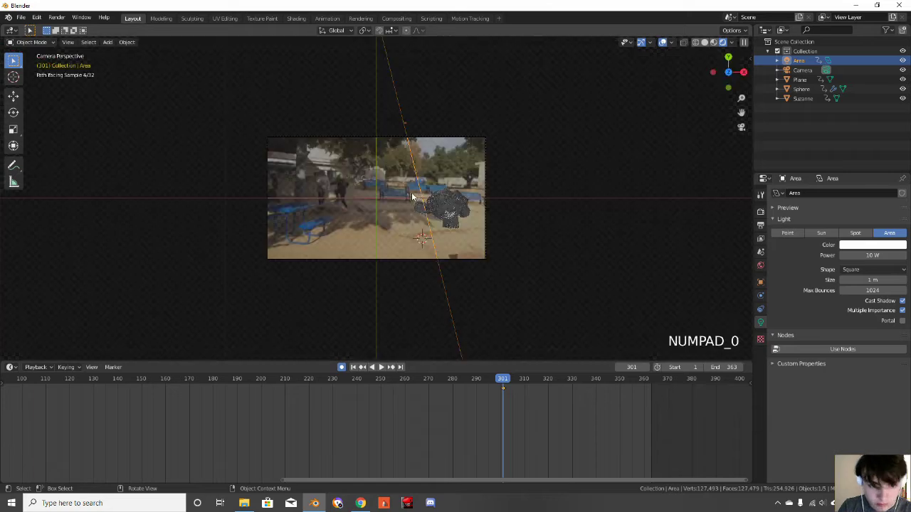
key(g)
click(747, 176)
scroll(695, 184, down, 4)
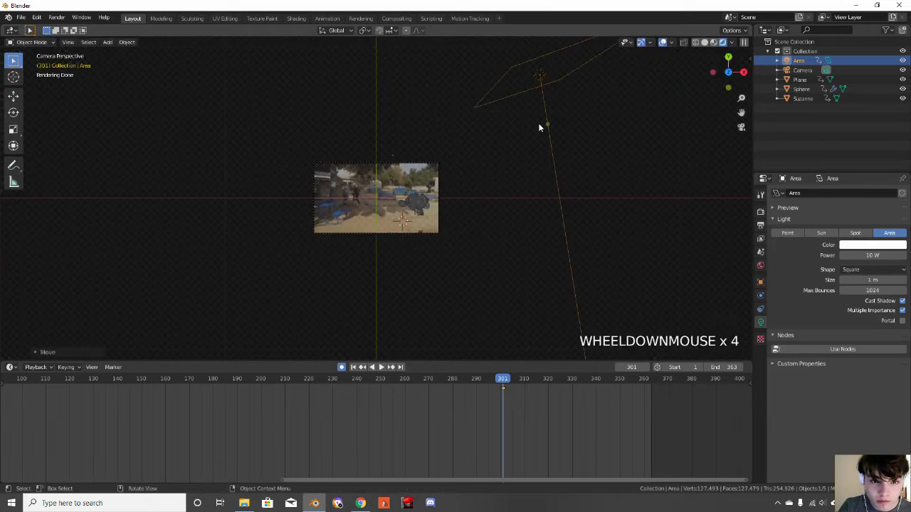
drag(539, 127, 490, 135)
scroll(499, 176, up, 5)
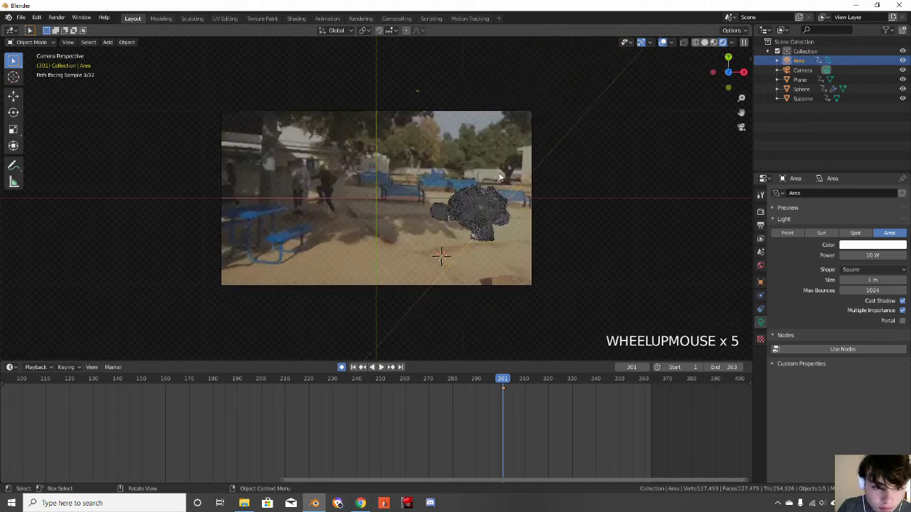
scroll(500, 176, up, 3)
Change the monkey head's material surface to Glossy BSDF and lower its roughness to about 0.3
click(562, 213)
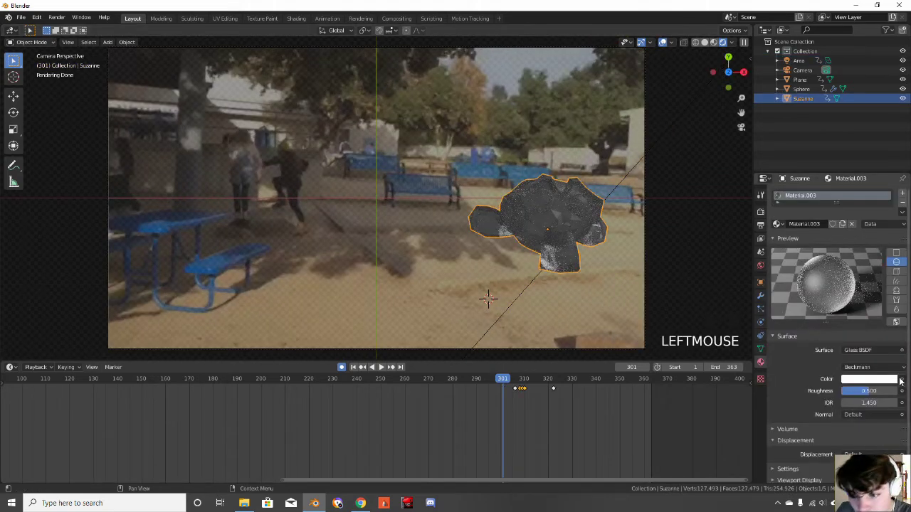
click(866, 350)
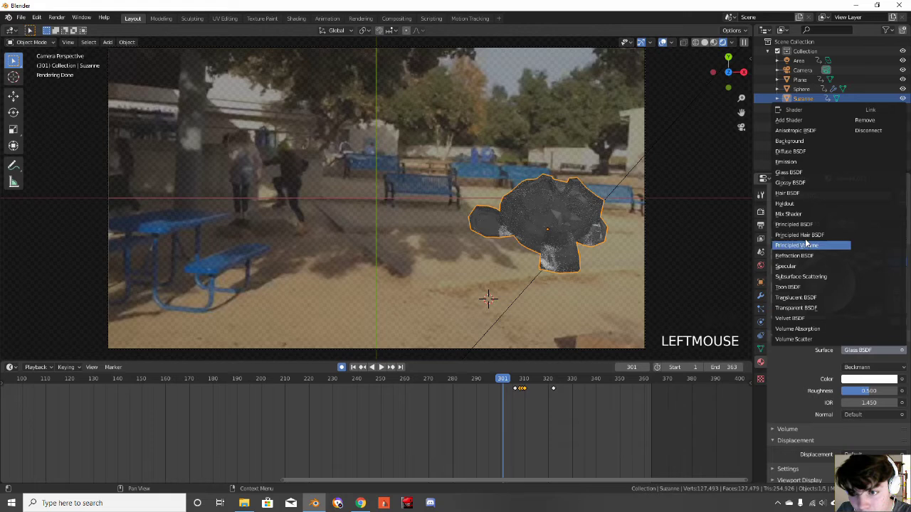
click(796, 184)
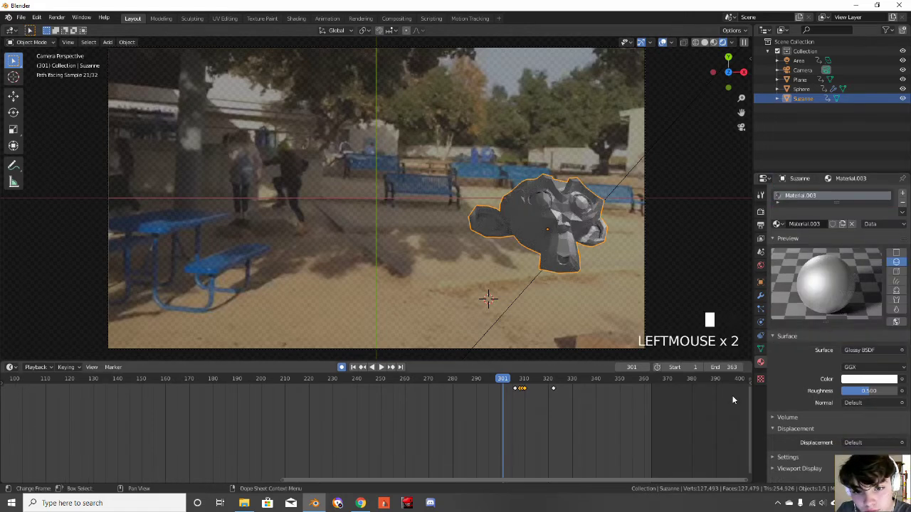
mouse_move(868, 390)
mouse_down()
mouse_move(880, 395)
mouse_move(841, 394)
mouse_move(864, 392)
mouse_up()
Switch the monkey head's material surface to Anisotropic BSDF and raise its roughness to about 0.6
click(860, 349)
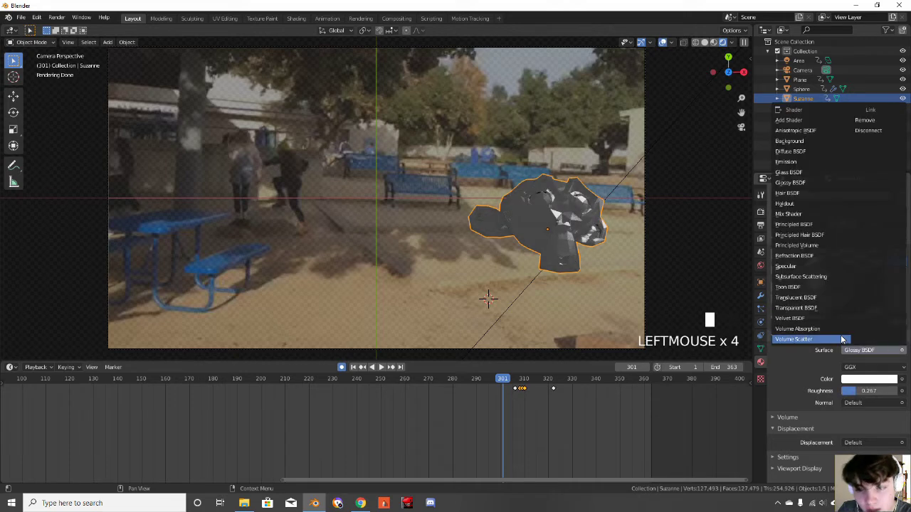
click(831, 131)
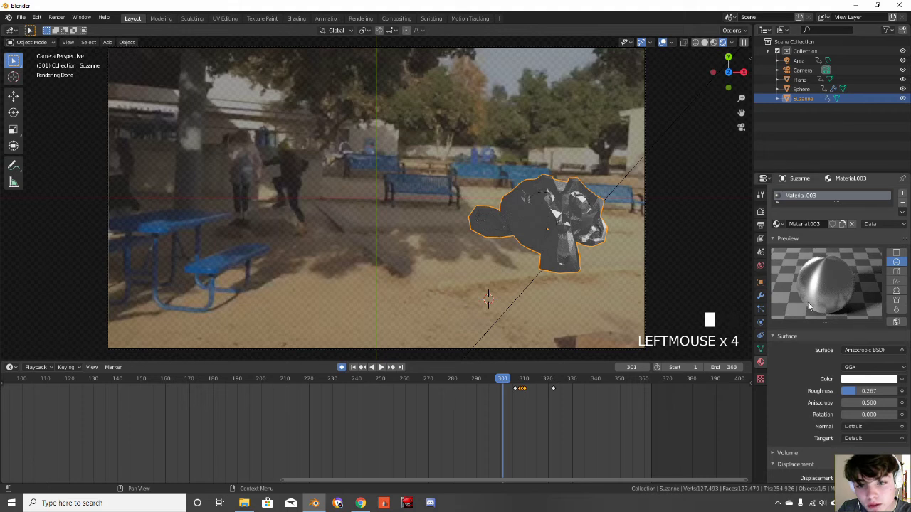
drag(864, 392, 878, 392)
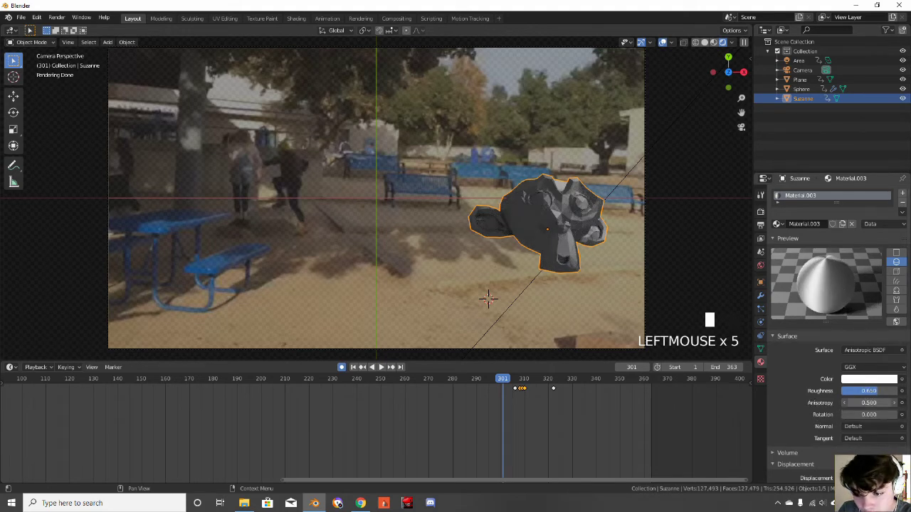
Set the Anisotropy of the monkey head's Anisotropic BSDF material to 1.000
drag(854, 403, 895, 403)
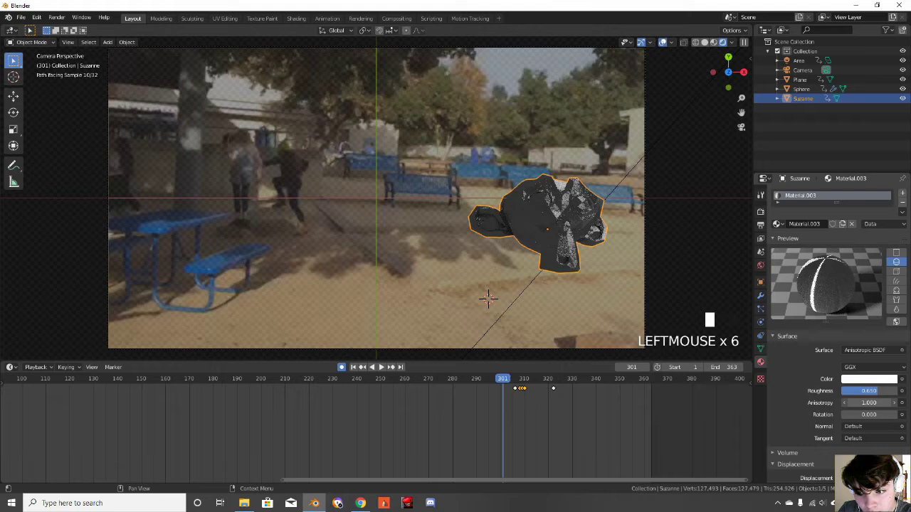
right_click(509, 202)
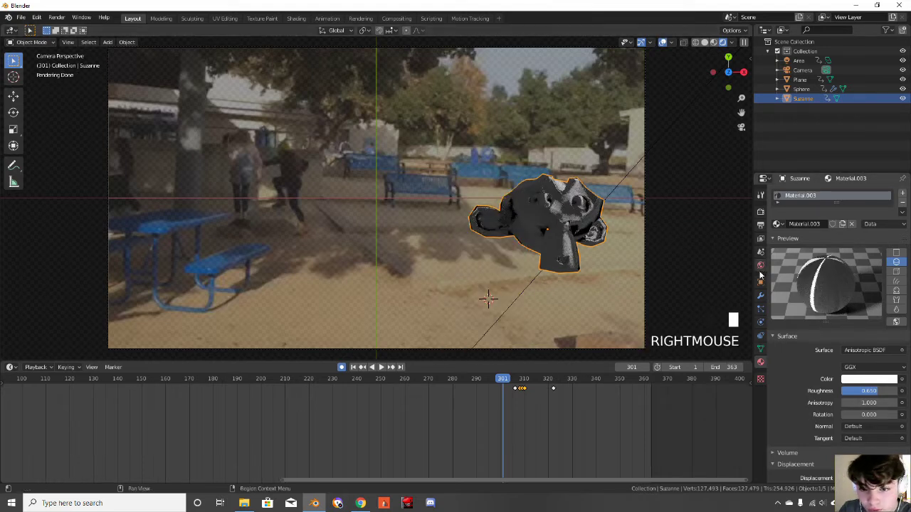
Add a Subdivision Surface modifier to the monkey head with viewport and render subdivisions both at 3
click(759, 297)
click(817, 197)
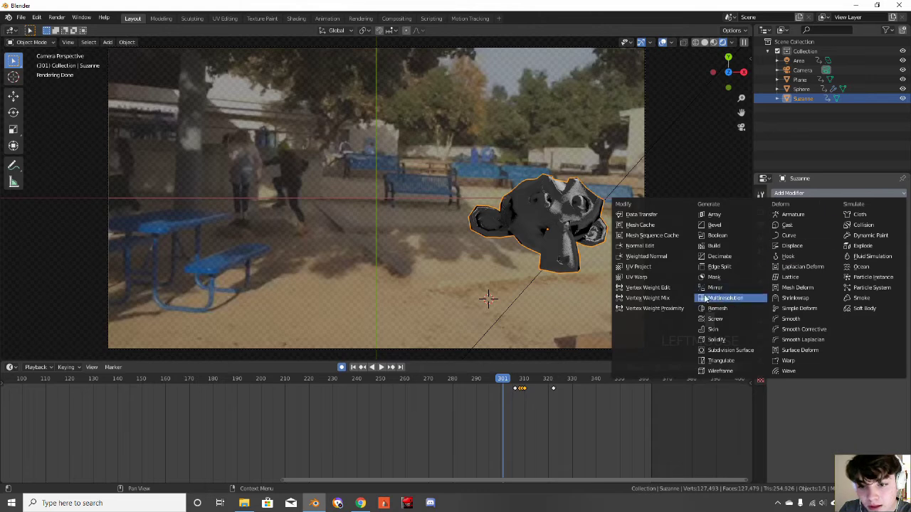
click(730, 351)
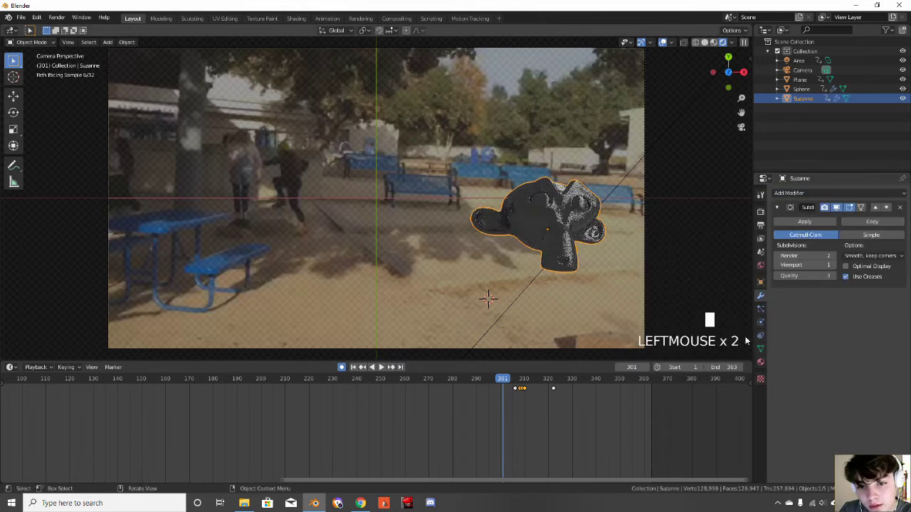
click(833, 264)
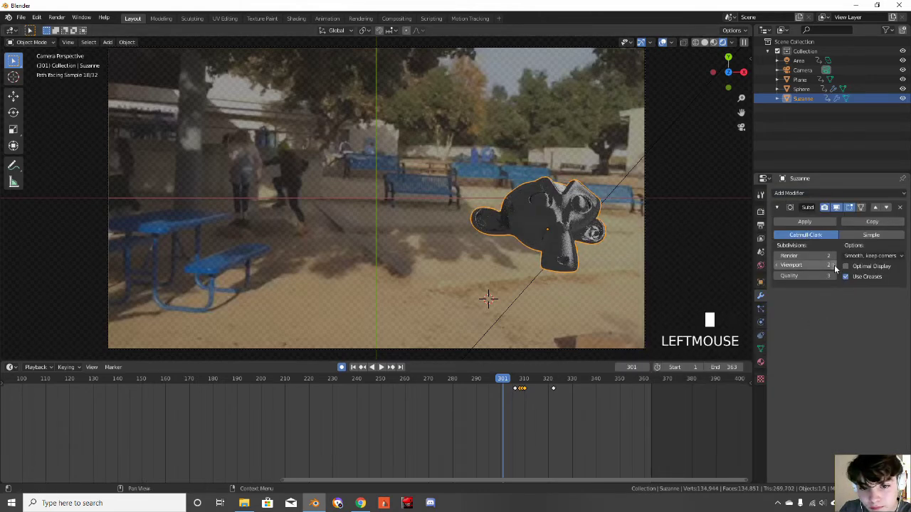
click(834, 264)
click(828, 255)
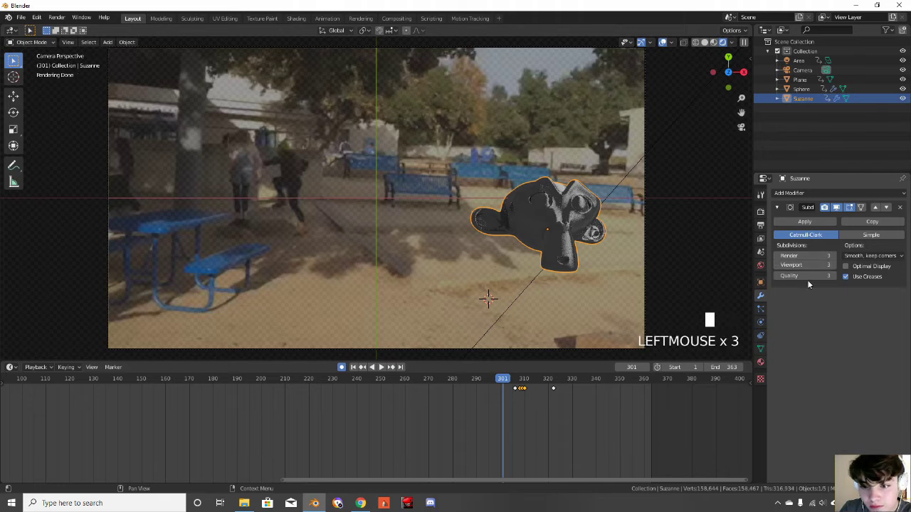
At frame 0, move the monkey head out past the right edge of the camera frame with auto keying
scroll(439, 388, down, 5)
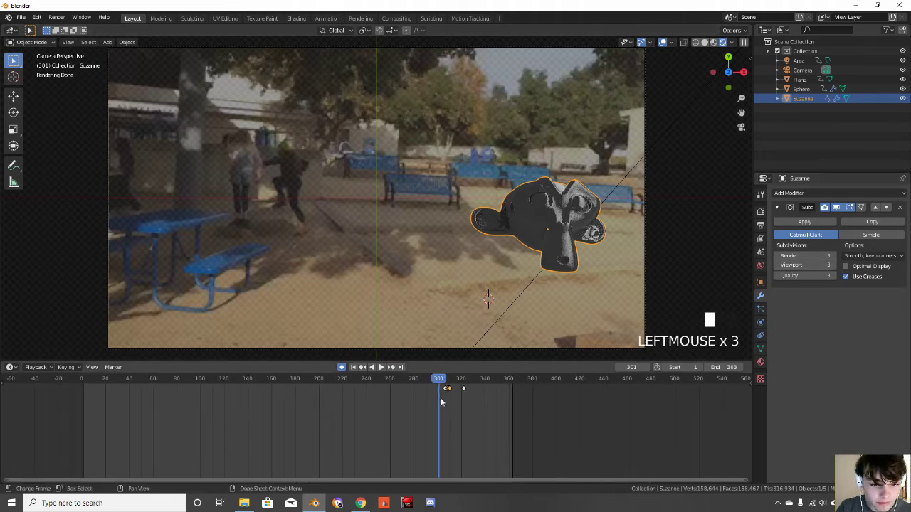
drag(442, 381, 78, 399)
scroll(498, 249, down, 6)
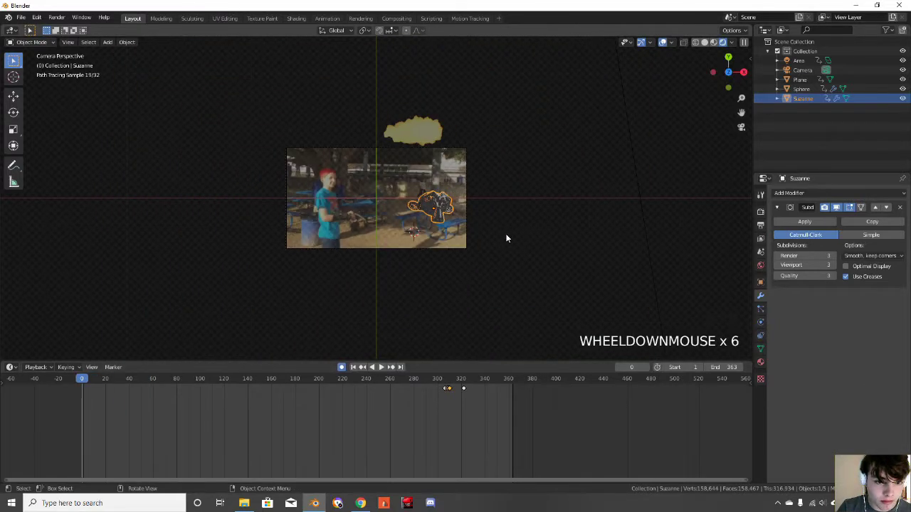
scroll(505, 237, up, 3)
scroll(503, 237, up, 1)
key(g)
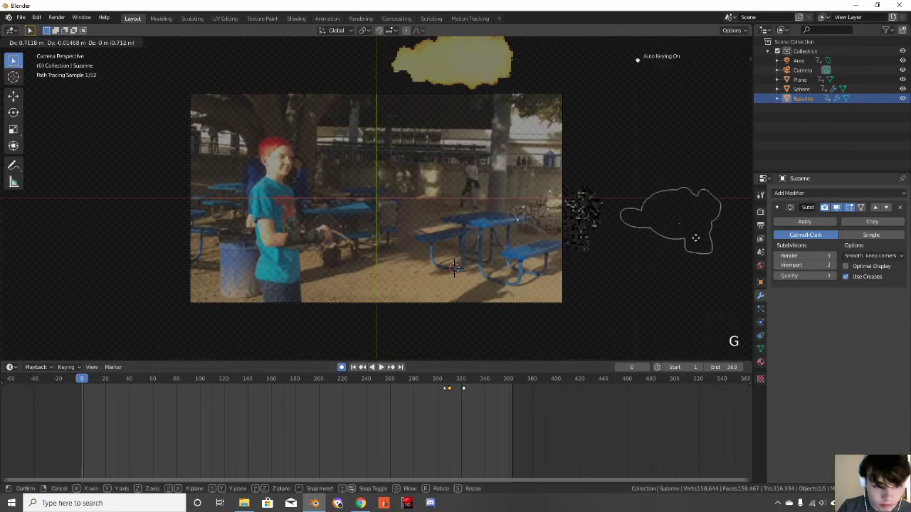
click(708, 242)
Keyframe the monkey head outside the camera frame's right edge at frame 293 and play the animation from the start
scroll(482, 134, down, 3)
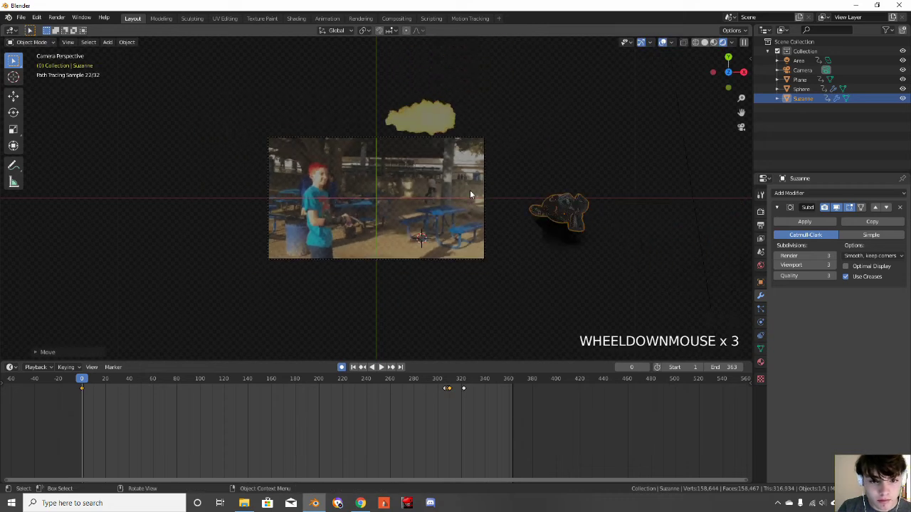
drag(84, 383, 430, 350)
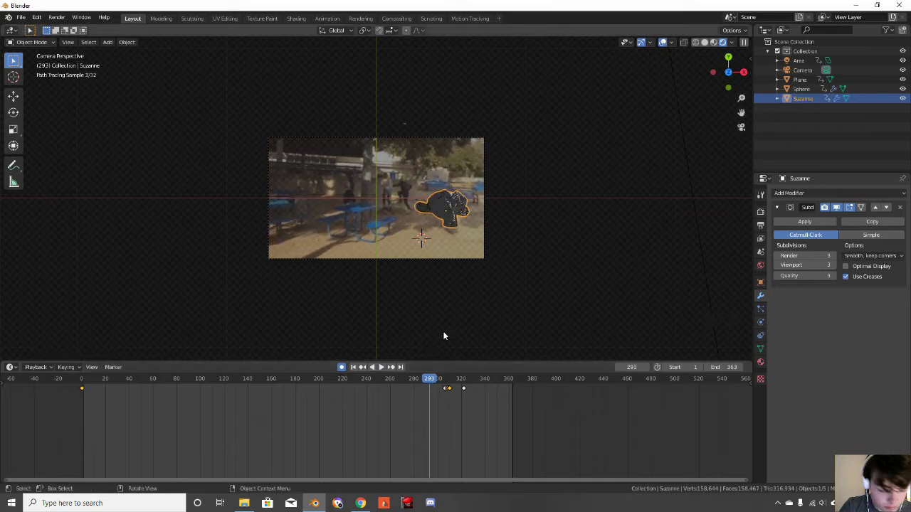
key(g)
click(561, 298)
drag(424, 394, 32, 438)
key(space)
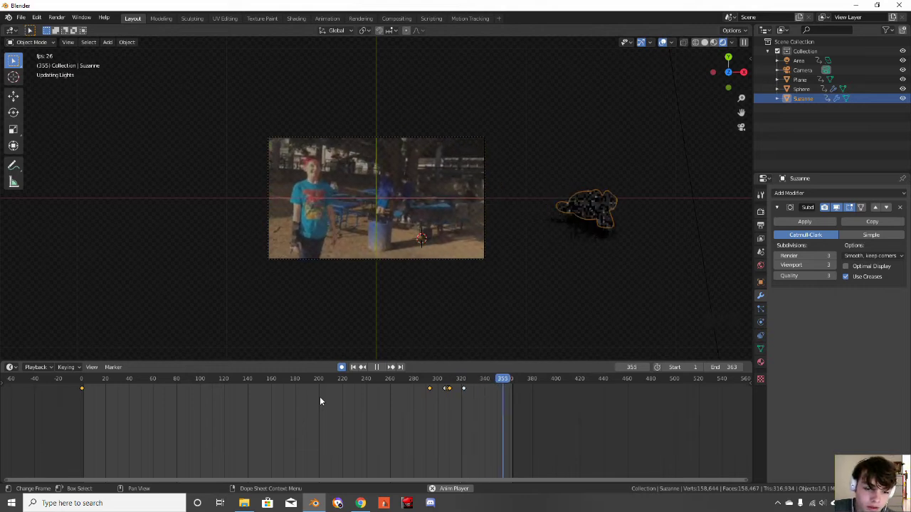
key(space)
At frame 308, move the shadow-catching plane from outside the camera frame to beneath the monkey head
click(430, 383)
drag(431, 383, 447, 384)
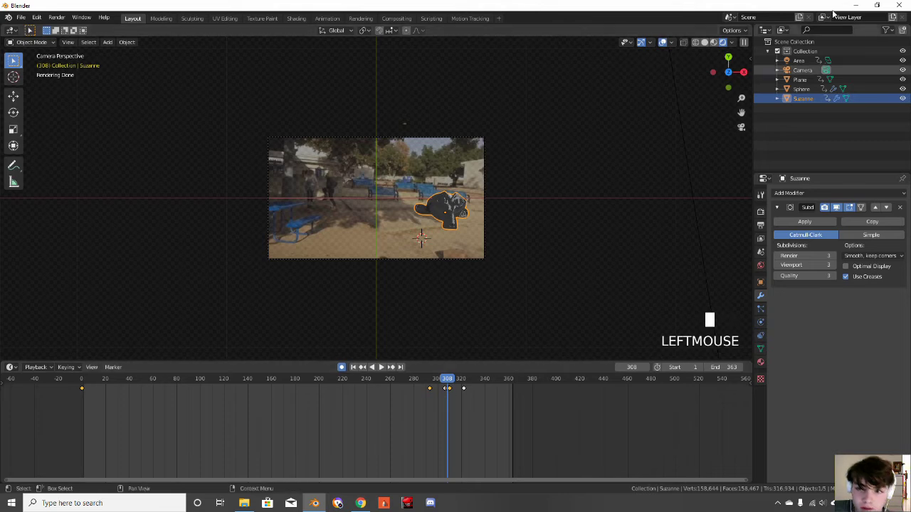
click(799, 89)
click(799, 98)
click(800, 79)
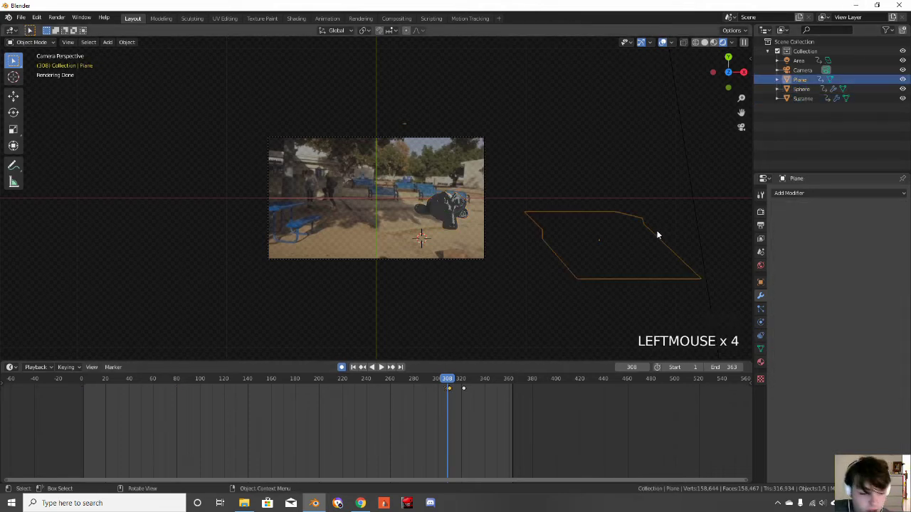
scroll(460, 423, up, 5)
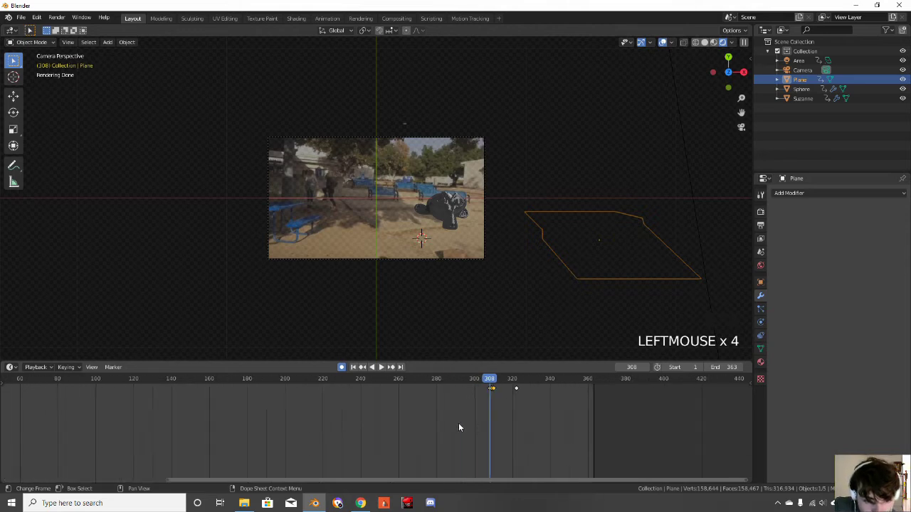
key(g)
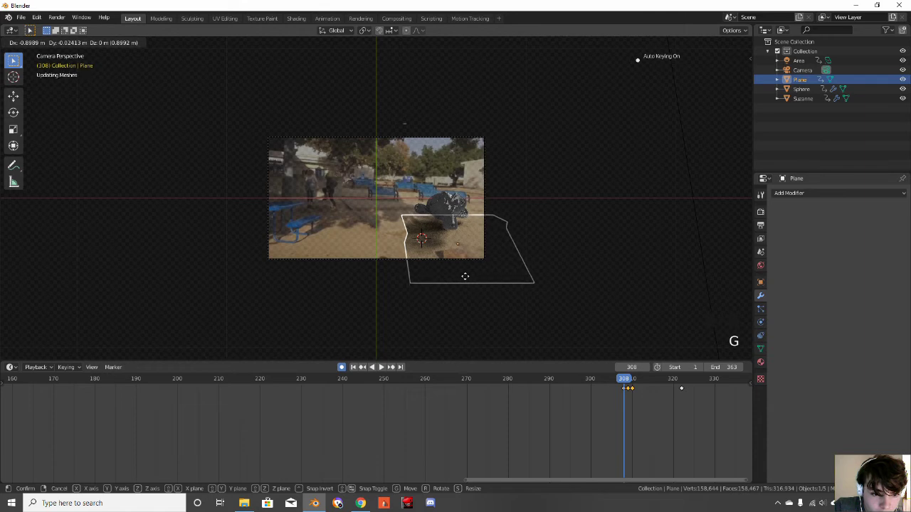
click(465, 277)
Rotate the plane slightly and nudge it upward so it sits closer under the monkey head
key(r)
click(512, 267)
key(g)
click(494, 258)
key(r)
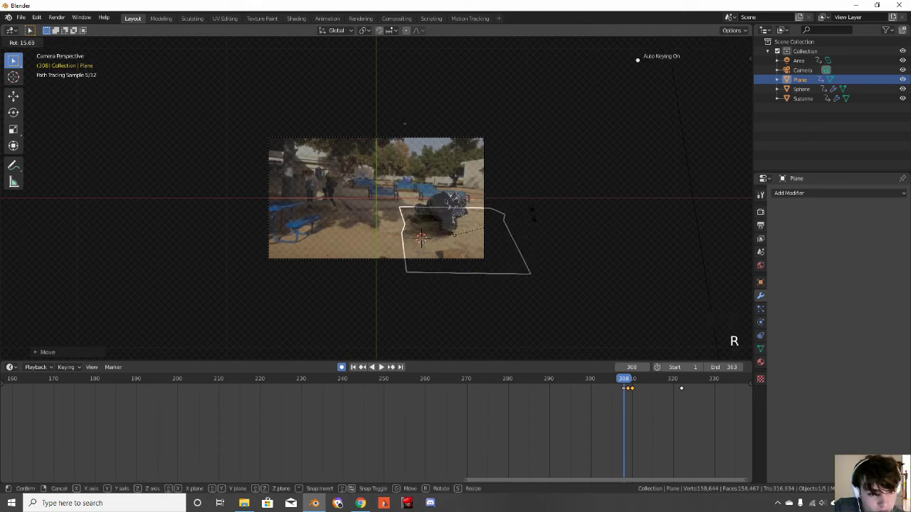
click(532, 218)
At frame 301, move the area light about 1.75 m left so it sits directly above the camera frame
scroll(645, 138, down, 2)
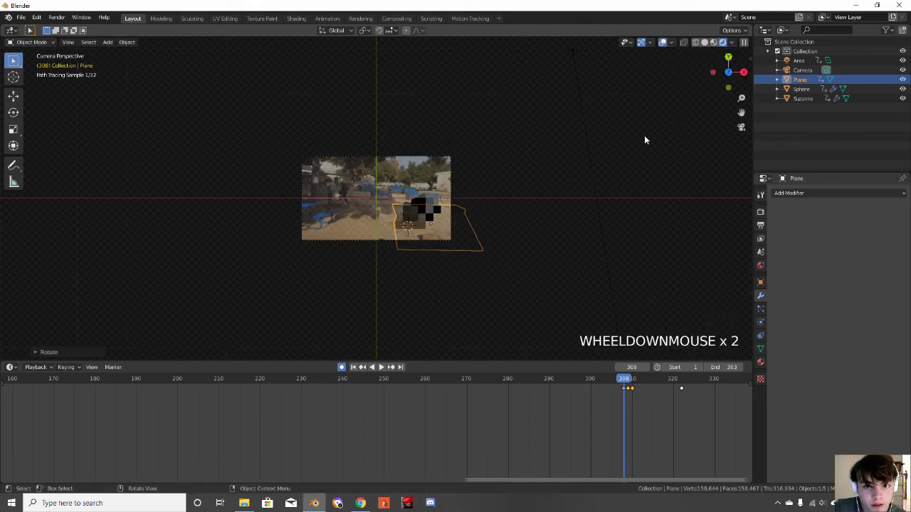
click(576, 56)
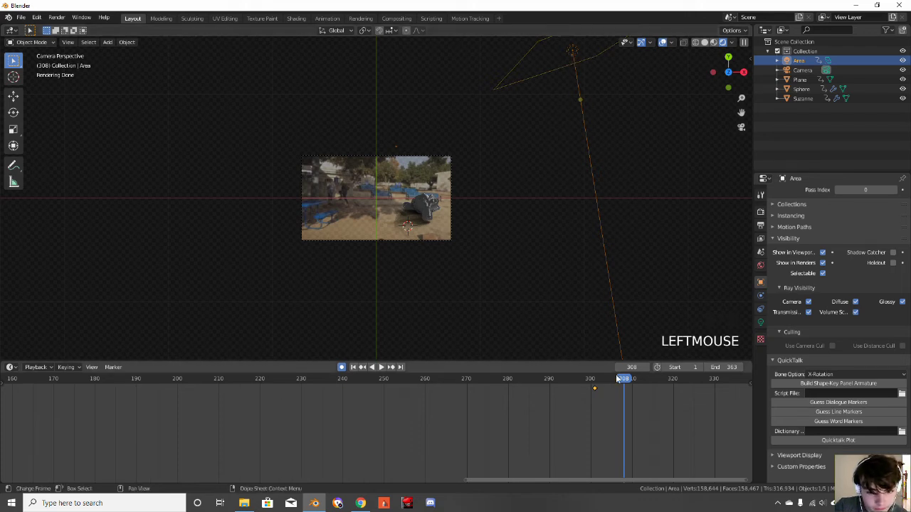
click(594, 379)
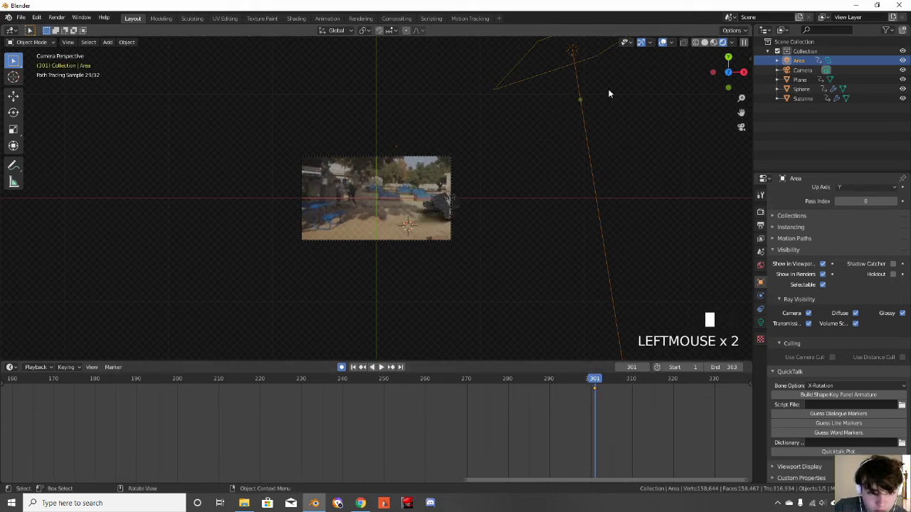
key(g)
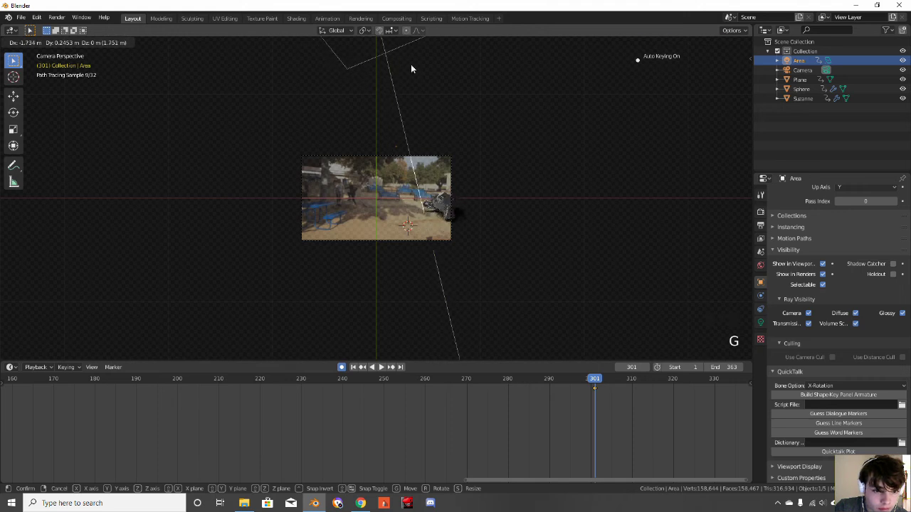
click(411, 66)
Delete the shadow-catching plane's keyframes at frames 308, 309 and 310
scroll(456, 225, up, 4)
click(511, 238)
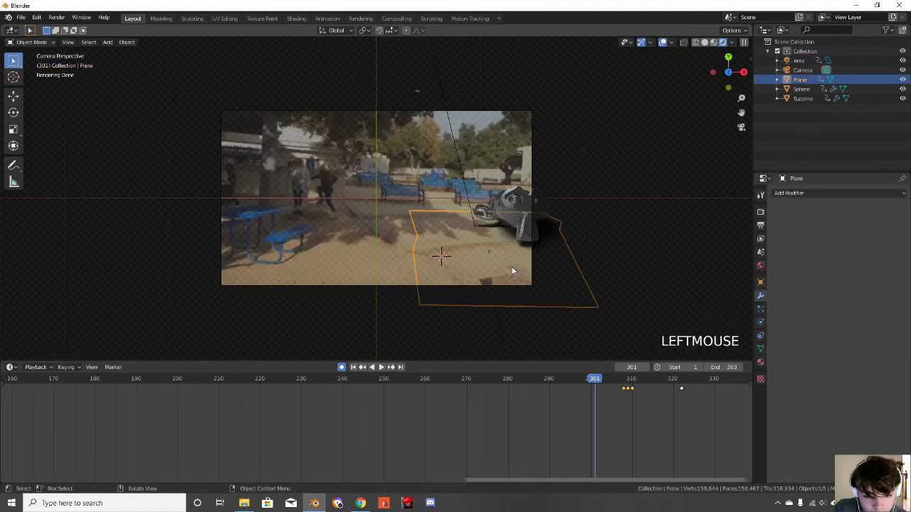
drag(596, 378, 627, 391)
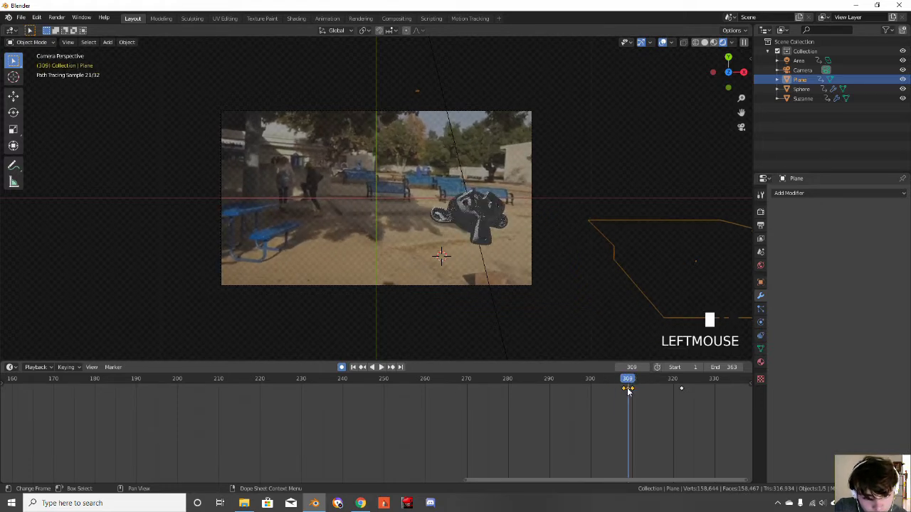
key(x)
key(Delete)
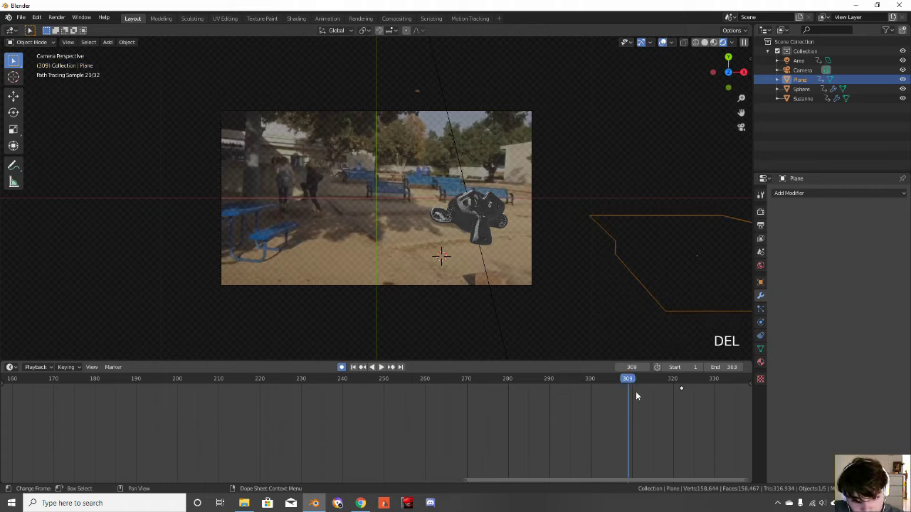
At frame 308, reposition the plane from outside the camera frame to directly under the monkey head
click(680, 384)
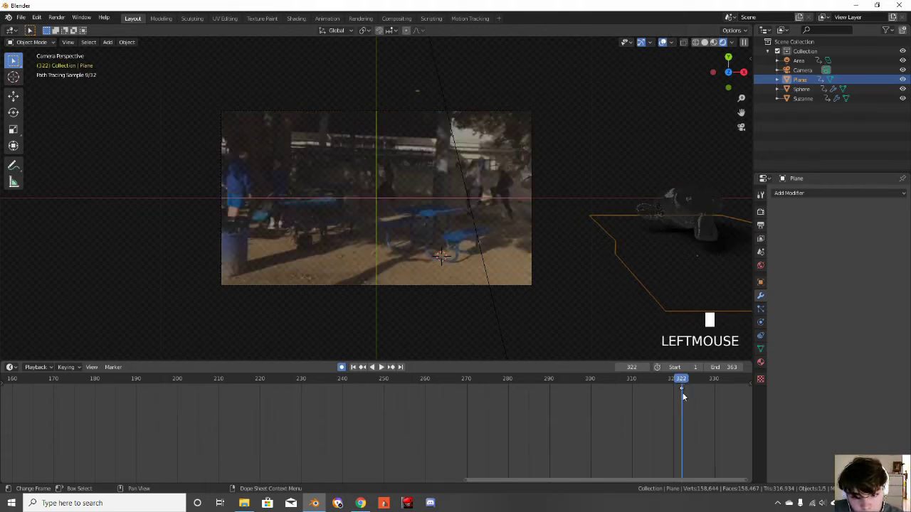
drag(680, 385, 621, 384)
key(g)
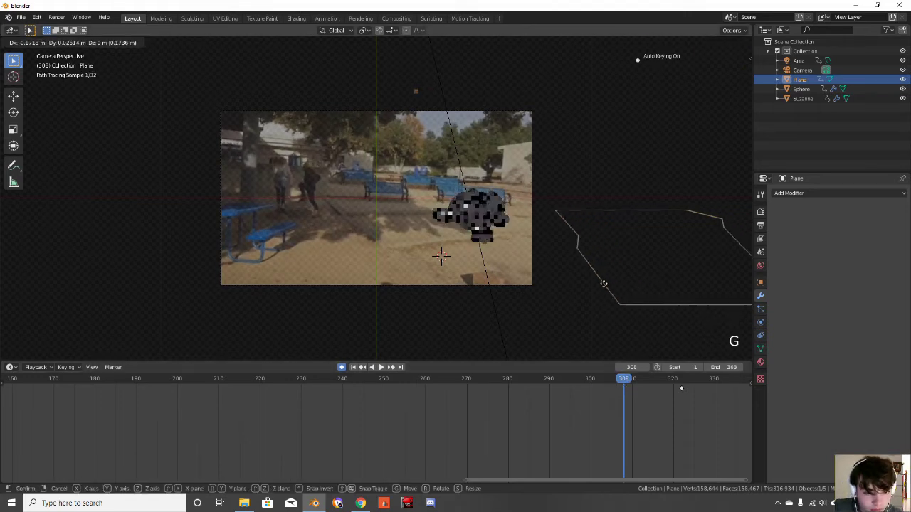
click(453, 286)
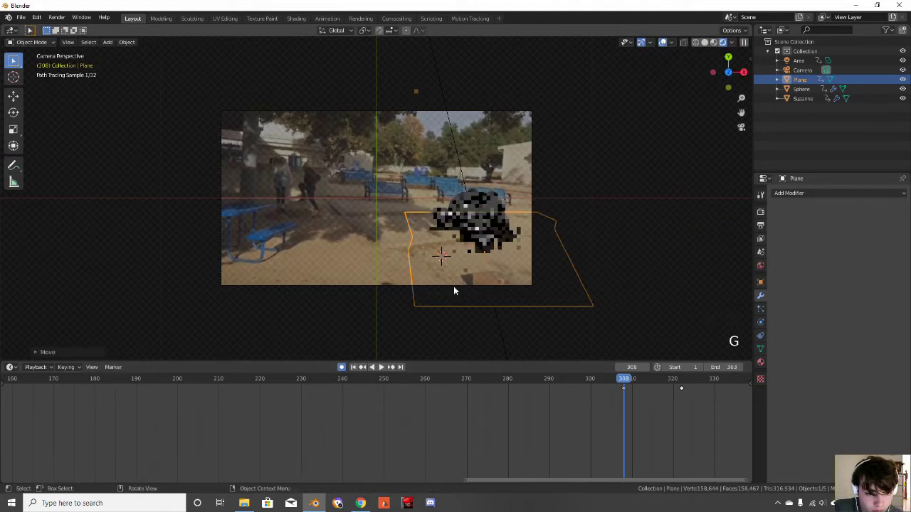
Step back to frame 304 and shift the plane slightly right to follow the monkey head
key(Left)
key(Left)
key(Left)
key(Left)
key(Left)
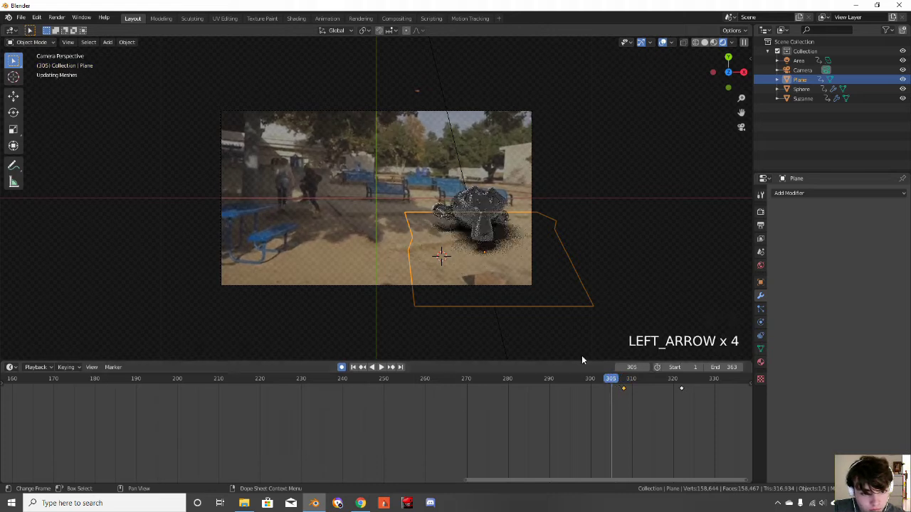
key(g)
click(568, 331)
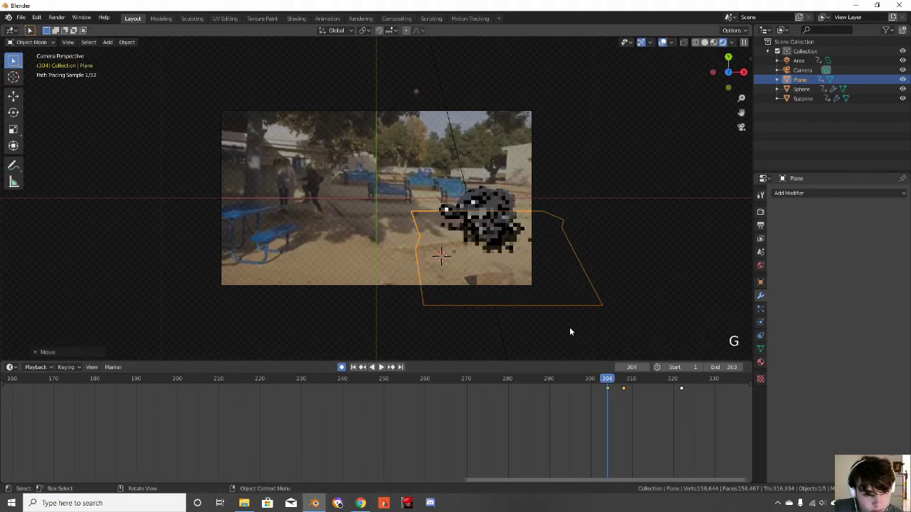
Delete all remaining keyframes of the shadow-catching plane and go to frame 296
click(623, 389)
drag(560, 383, 729, 410)
click(617, 415)
key(Delete)
click(728, 409)
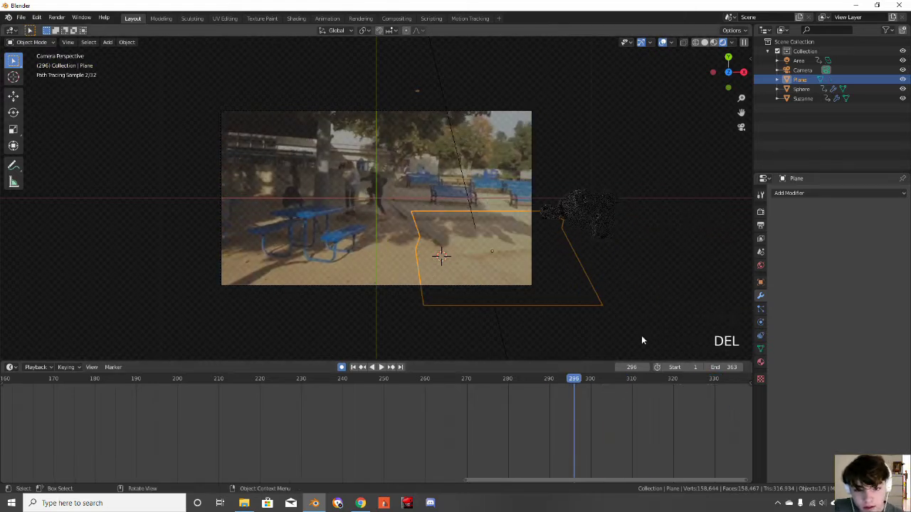
Try linking the monkey head's animation data to the plane, undo the link, and reselect only the plane
shift+click(600, 225)
key(ctrl+l)
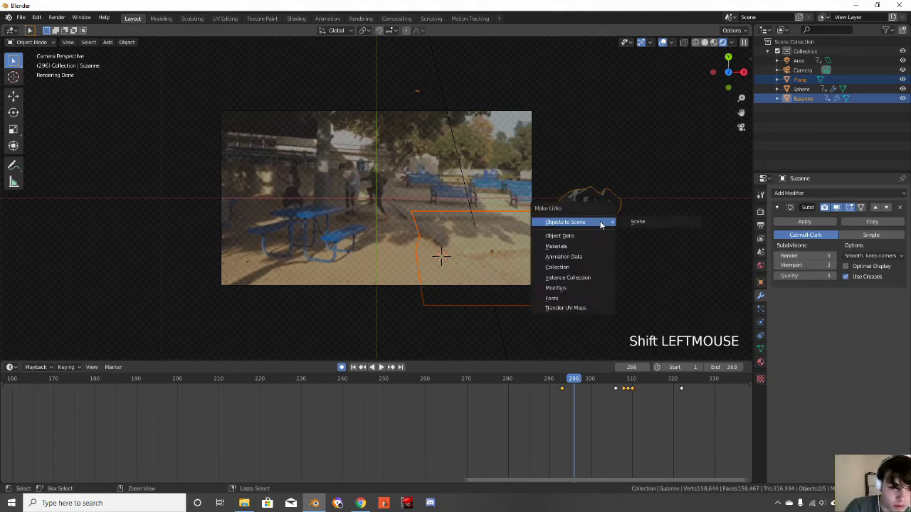
click(580, 255)
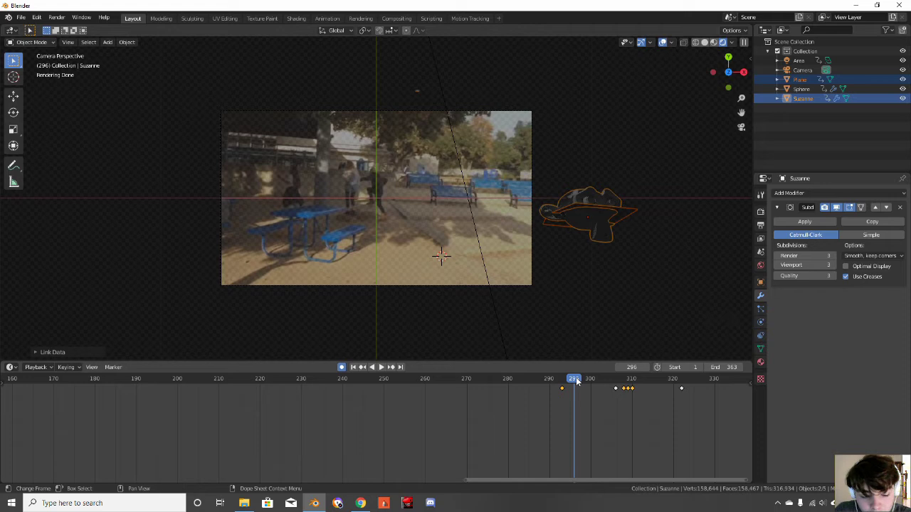
key(ctrl+z)
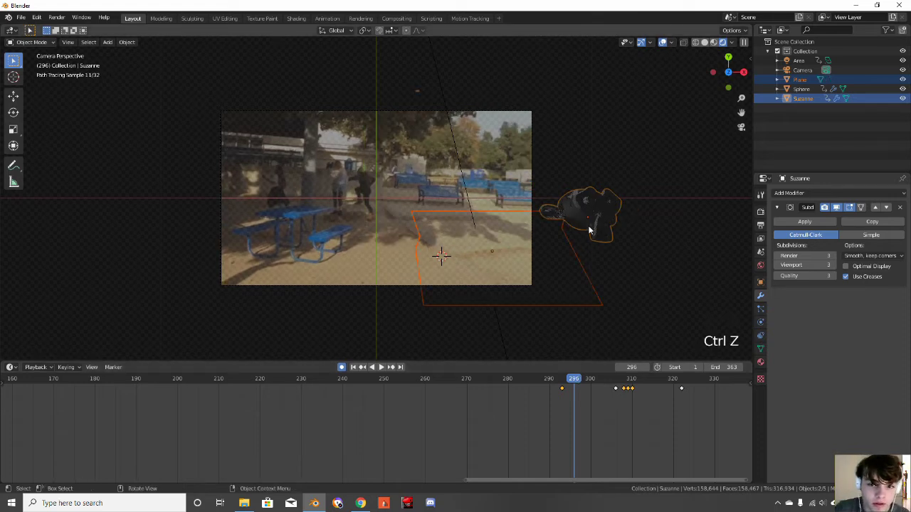
click(589, 229)
click(553, 281)
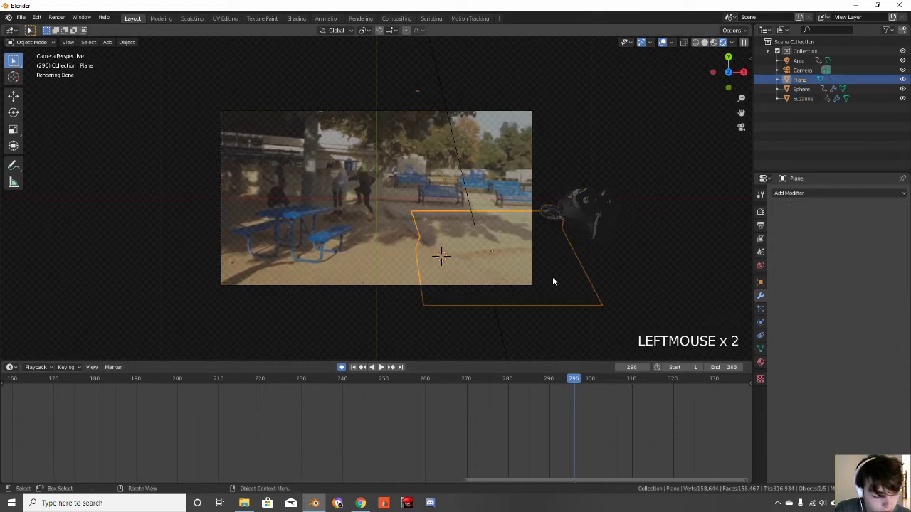
Move the plane about 0.39 m along X to sit under the monkey head and parent it to Suzanne
key(g)
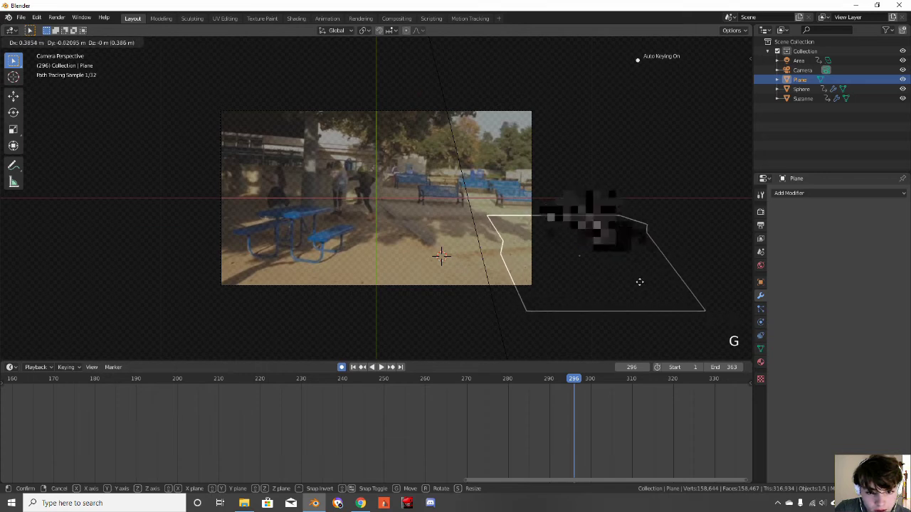
click(639, 281)
shift+click(604, 240)
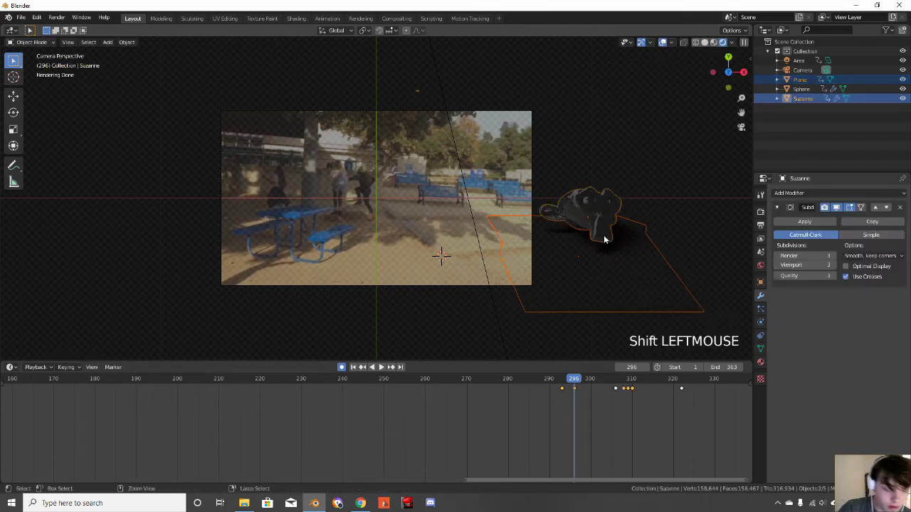
key(ctrl+p)
click(604, 240)
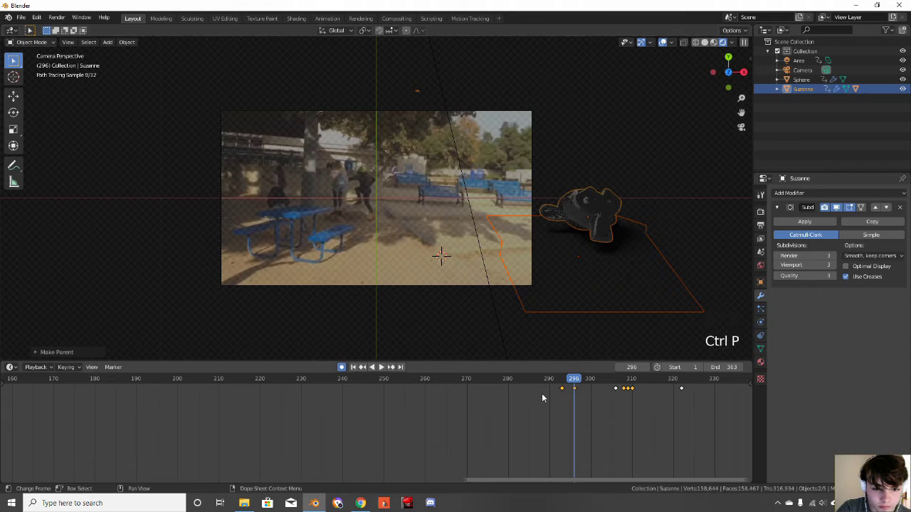
Play back the animation from before the Suzanne keyframes to check that the plane follows the monkey head
drag(577, 381, 496, 390)
key(space)
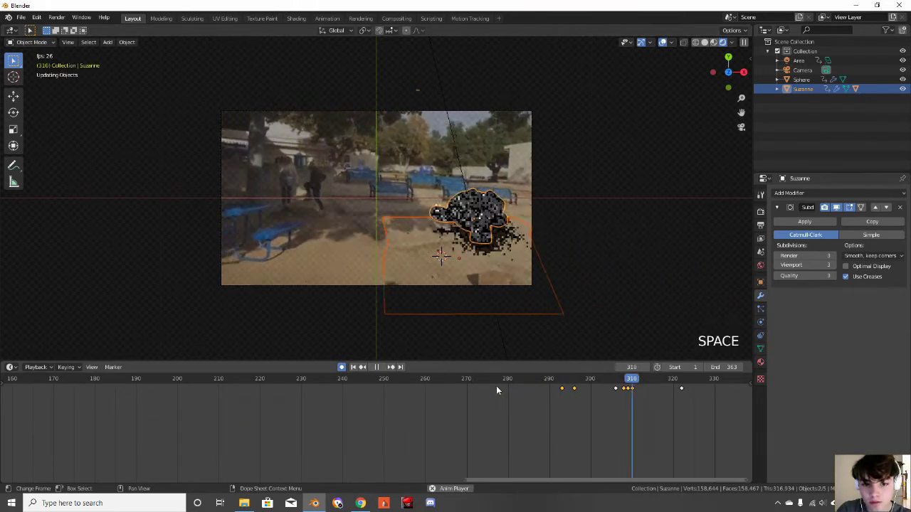
key(space)
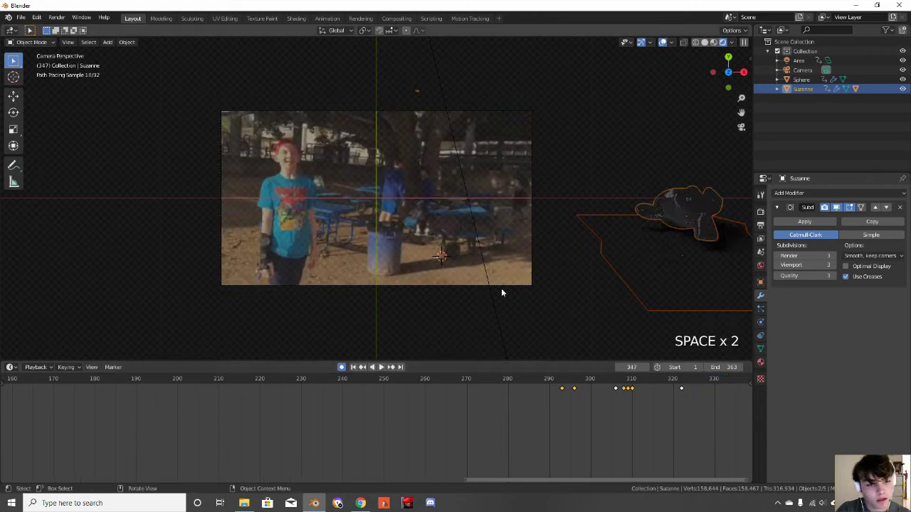
Save the project as GA in the Youtube folder
key(ctrl+s)
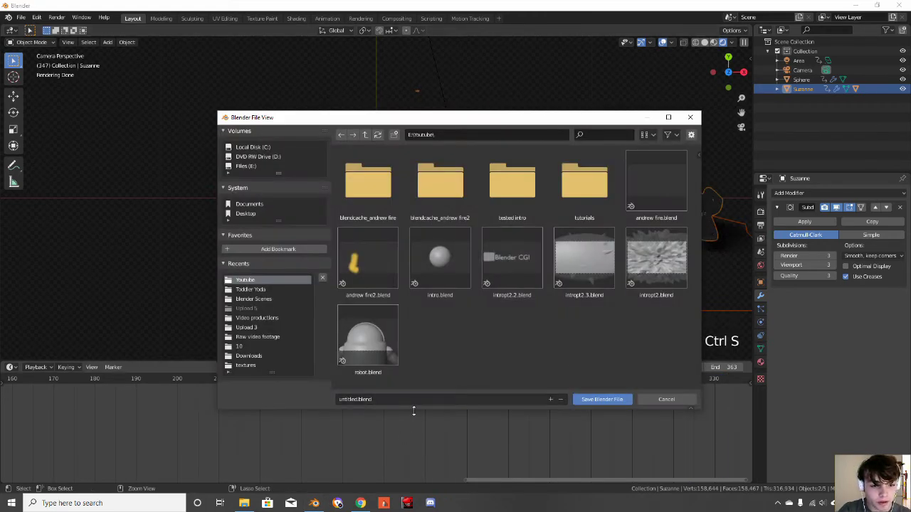
click(366, 401)
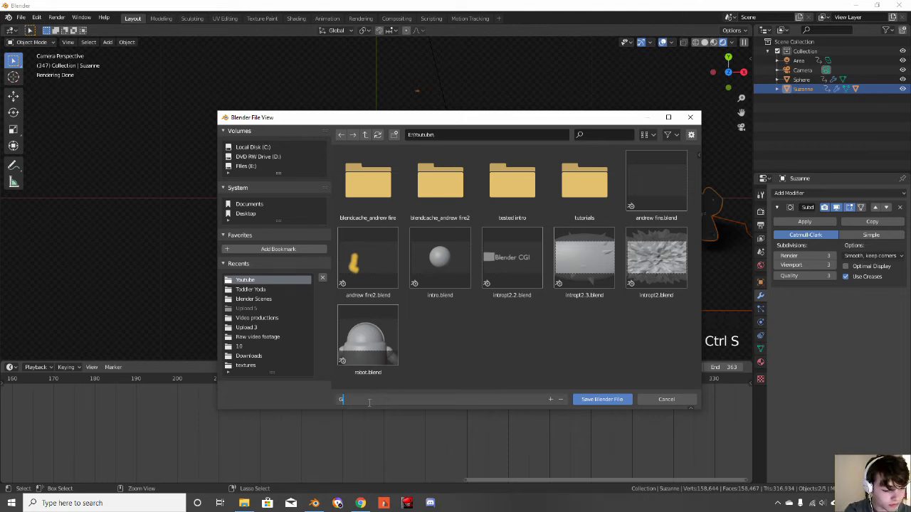
text(GA)
key(Return)
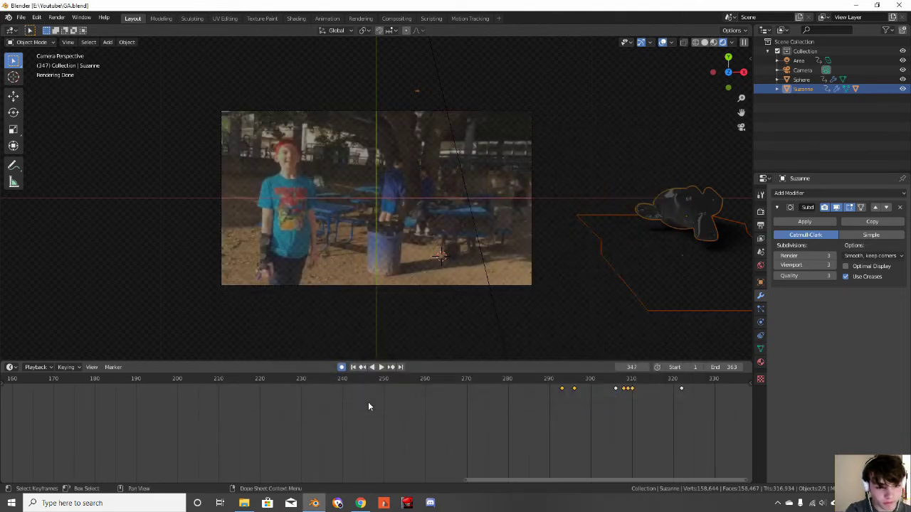
Select the fire sphere and set the current frame to 80, where the fireball is in the shot
scroll(459, 269, down, 4)
scroll(533, 398, down, 4)
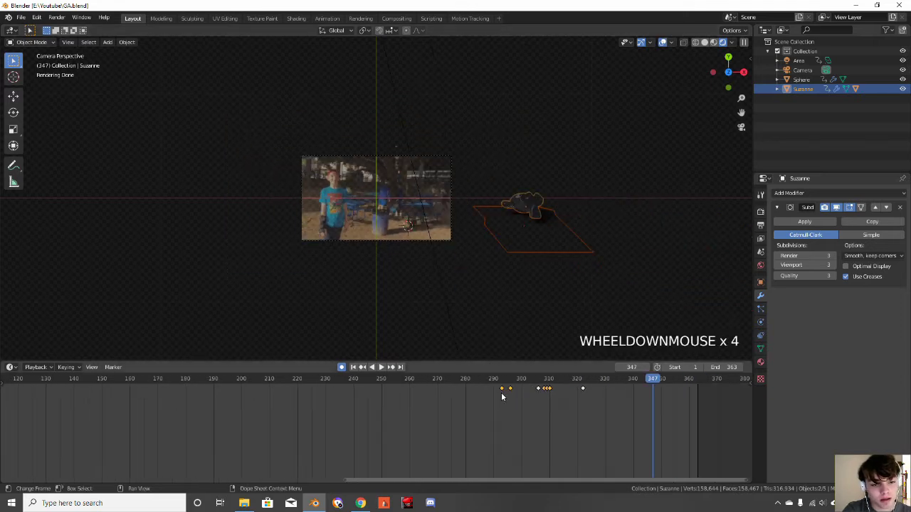
scroll(538, 403, down, 2)
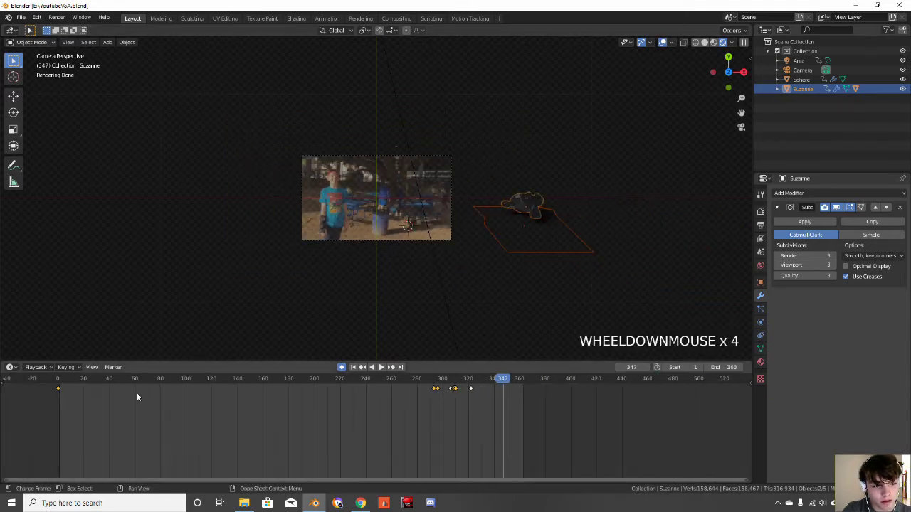
drag(502, 381, 58, 381)
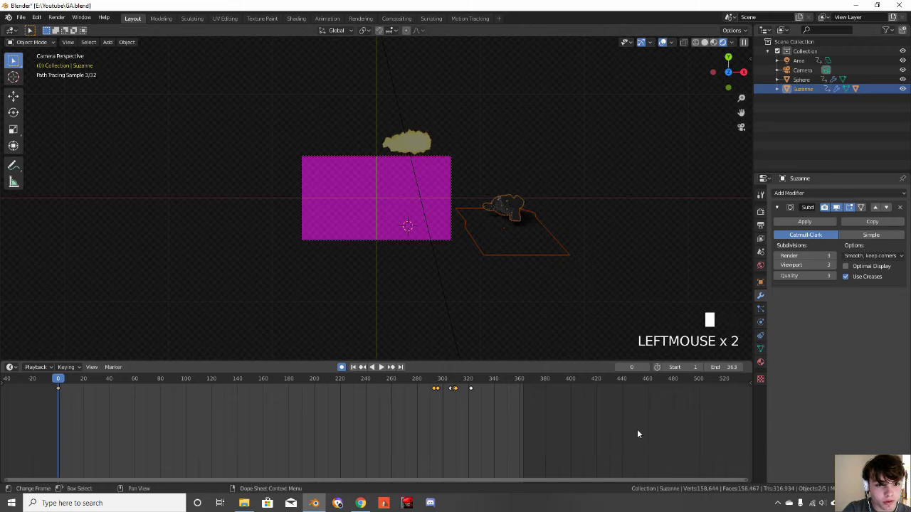
drag(230, 377, 83, 384)
click(407, 140)
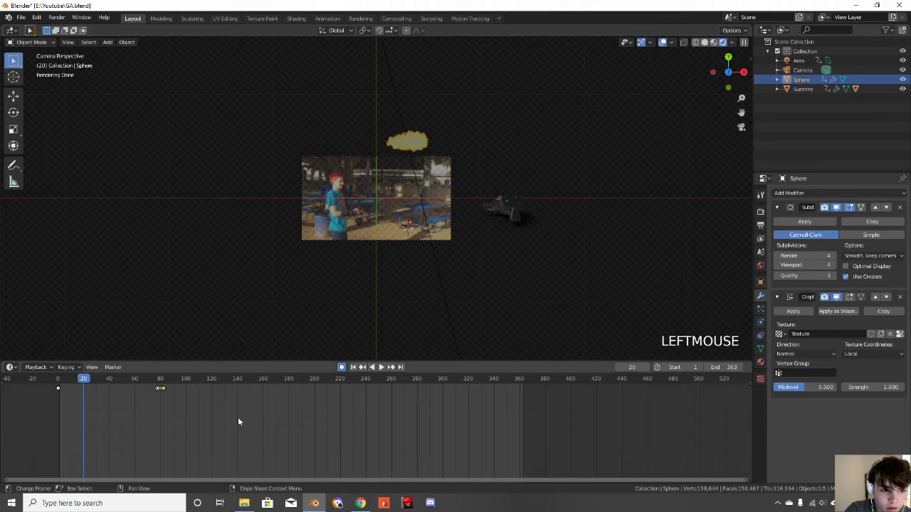
scroll(153, 387, up, 1)
click(144, 385)
scroll(434, 228, up, 12)
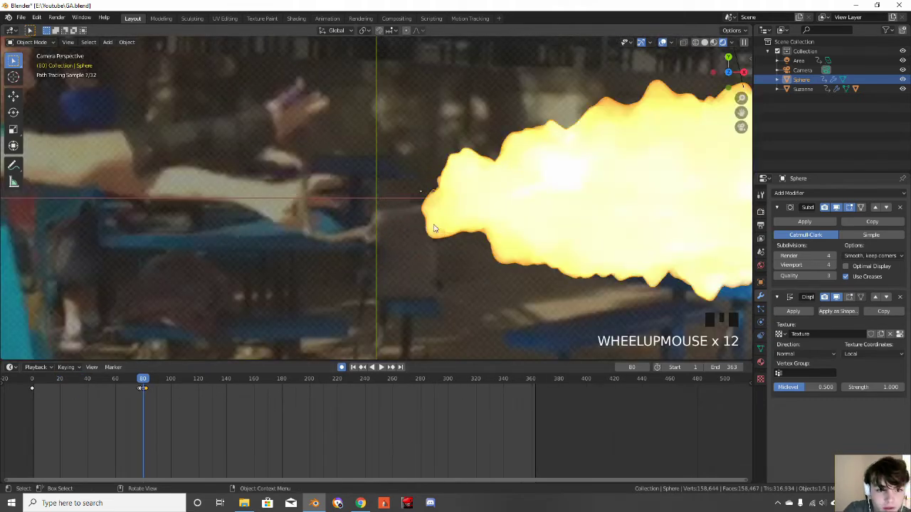
scroll(434, 228, down, 5)
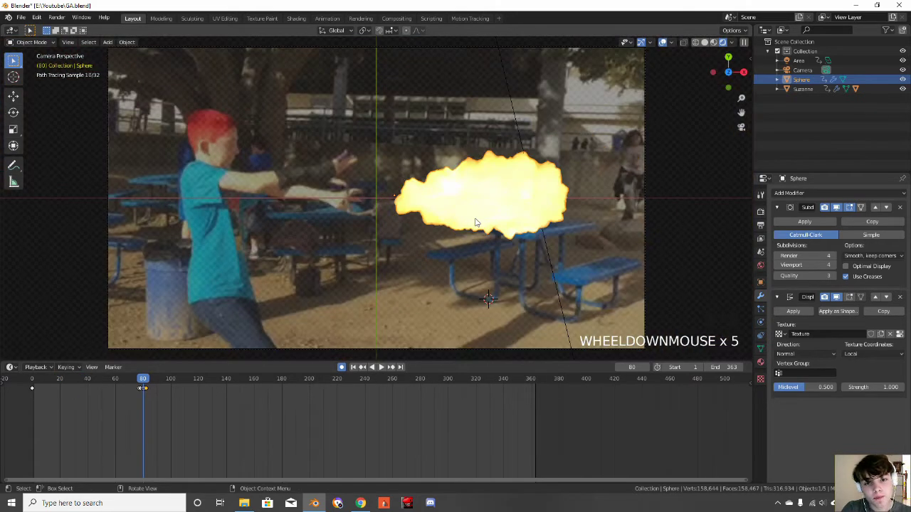
shift+middle_drag(474, 220, 379, 221)
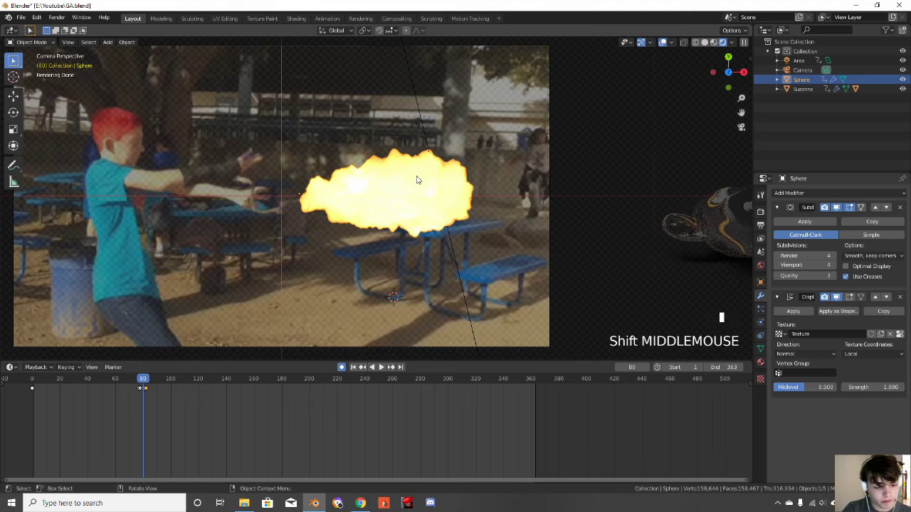
Render frame 80 to check the image, and close the render window
key(F12)
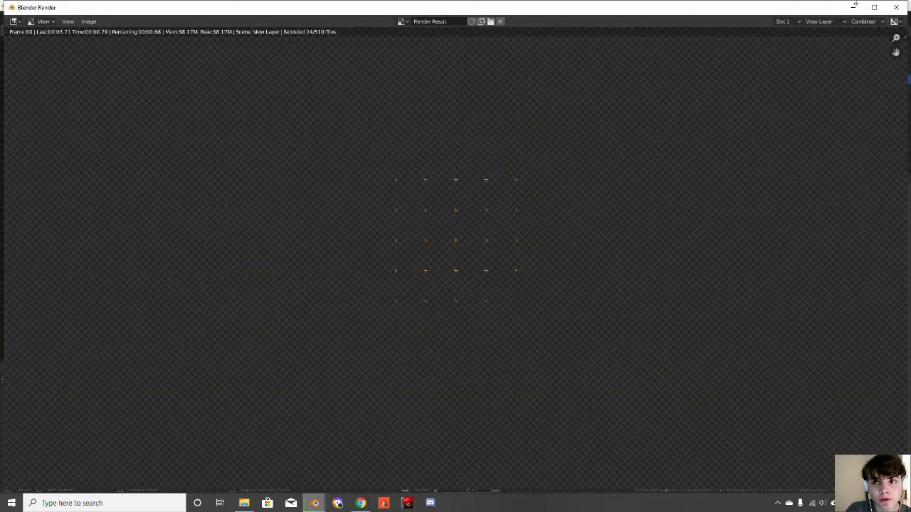
scroll(639, 149, down, 3)
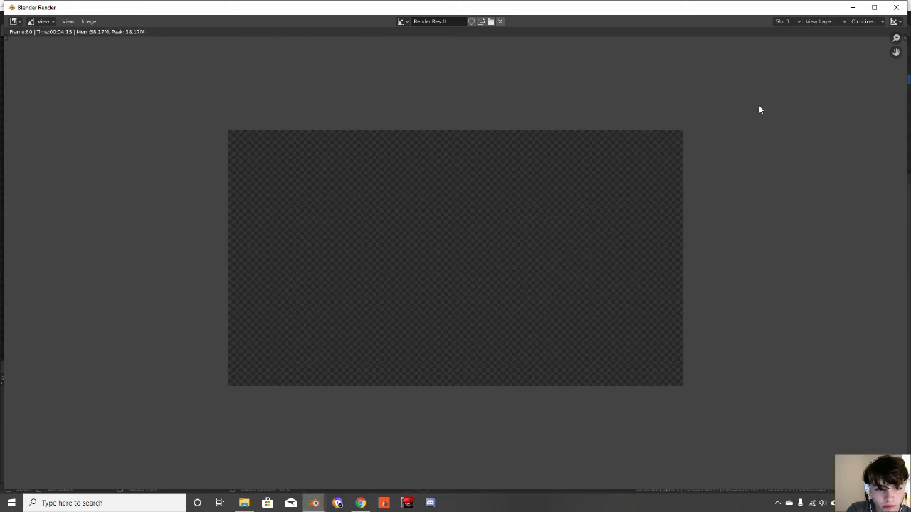
click(896, 8)
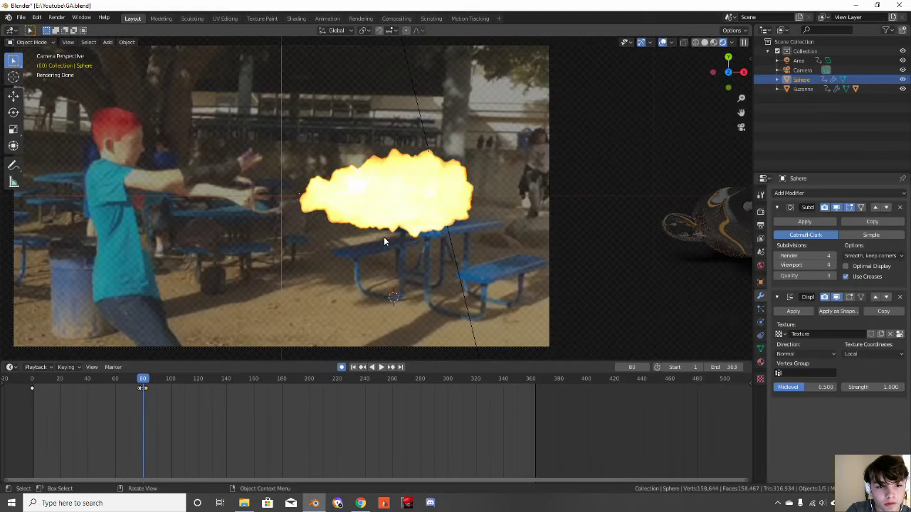
Enable nodes in the Compositing workspace and move the Composite node farther from Render Layers
scroll(383, 226, down, 4)
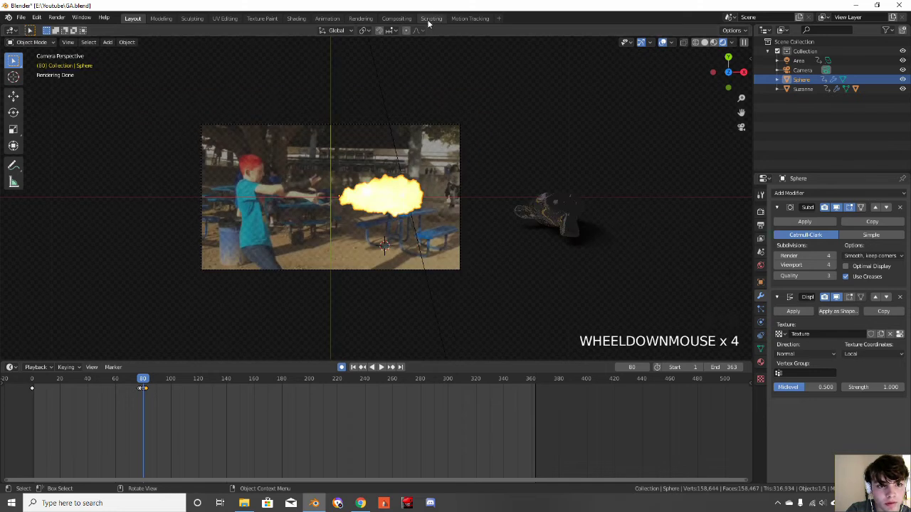
click(390, 18)
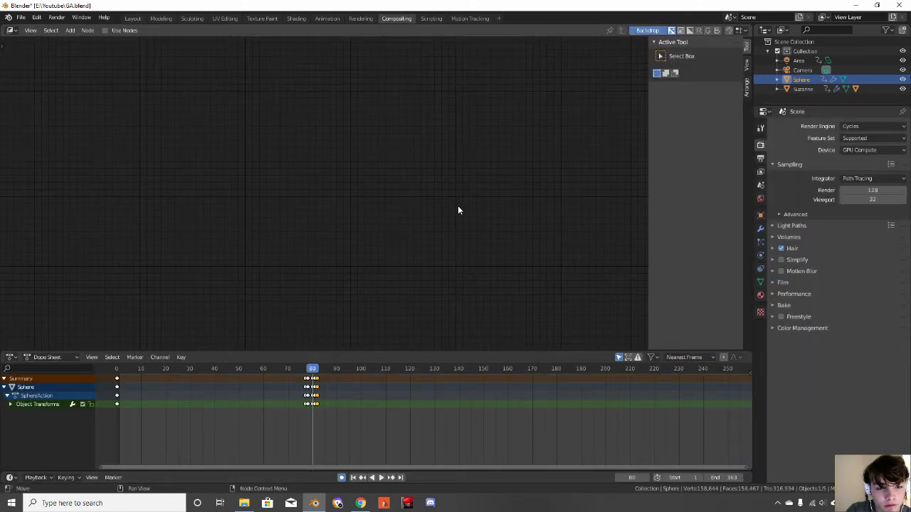
click(122, 30)
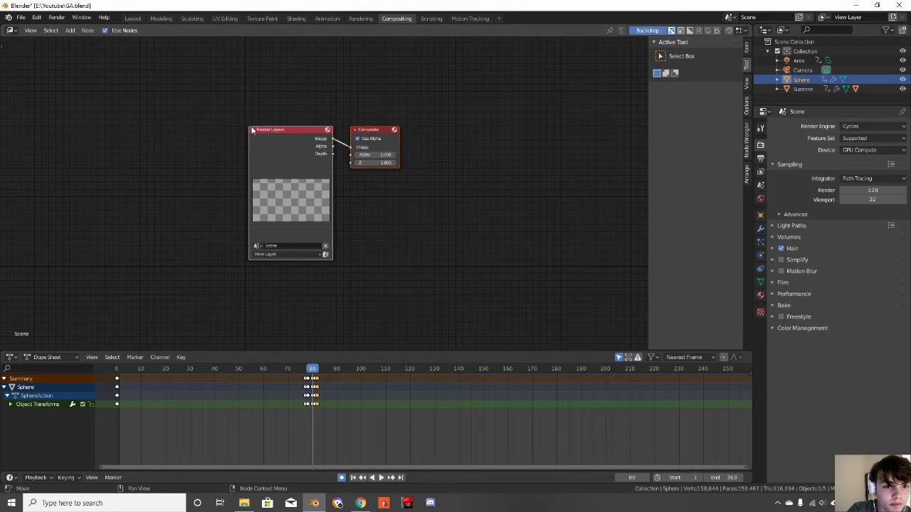
drag(377, 130, 516, 134)
Add a Viewer node below the Composite node and connect the Render Layers Image output to it
key(shift+a)
click(434, 277)
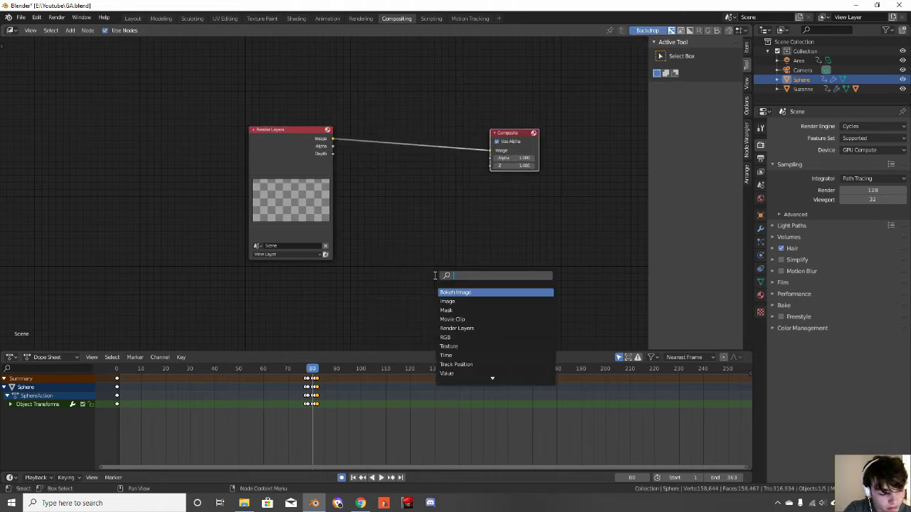
text(ve)
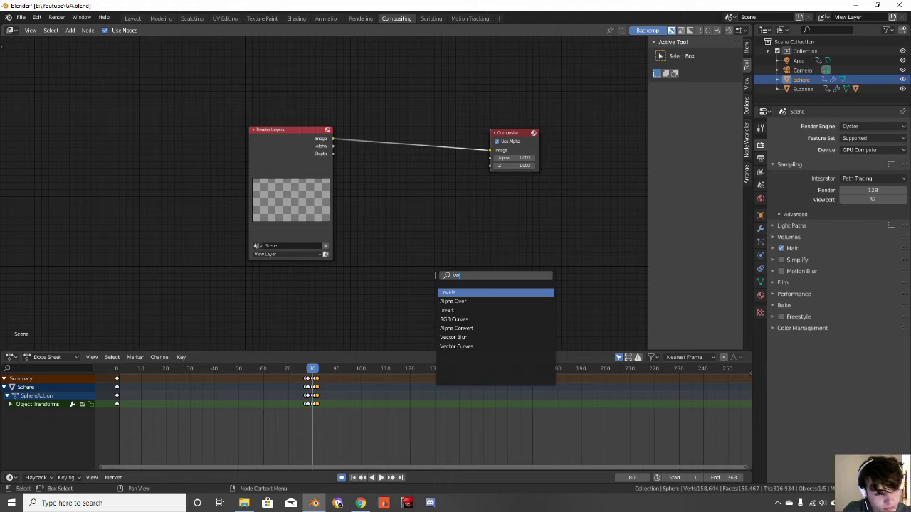
key(BackSpace)
text(iew)
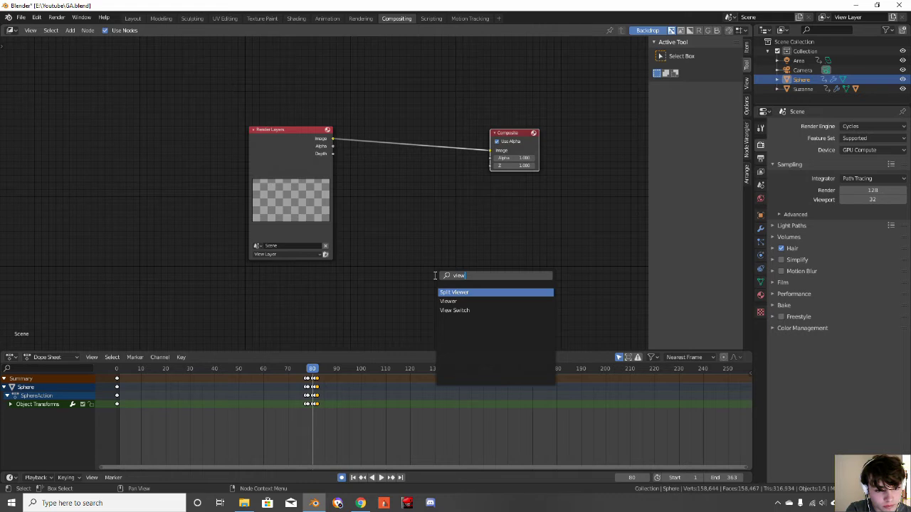
key(Down)
key(Return)
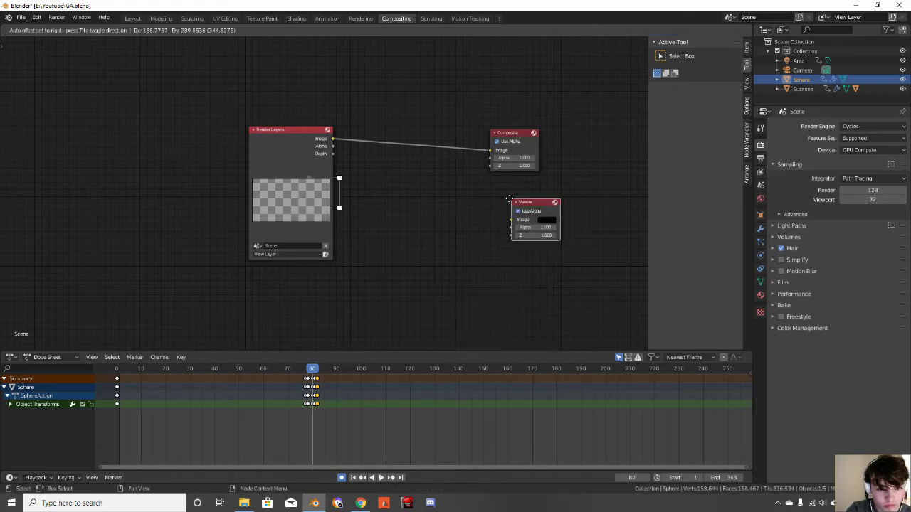
click(508, 187)
drag(333, 139, 544, 216)
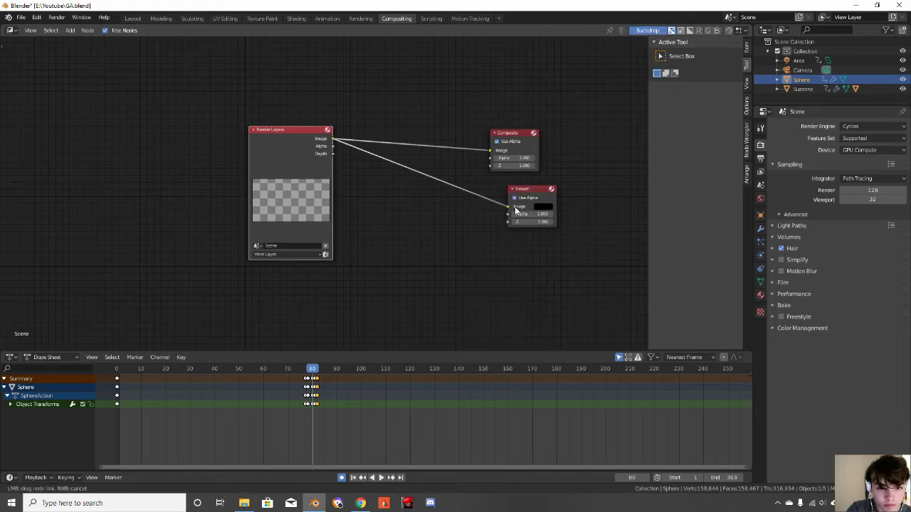
Display the compositor's backdrop settings, test-render frame 80 with the node setup, and close the render window
click(745, 85)
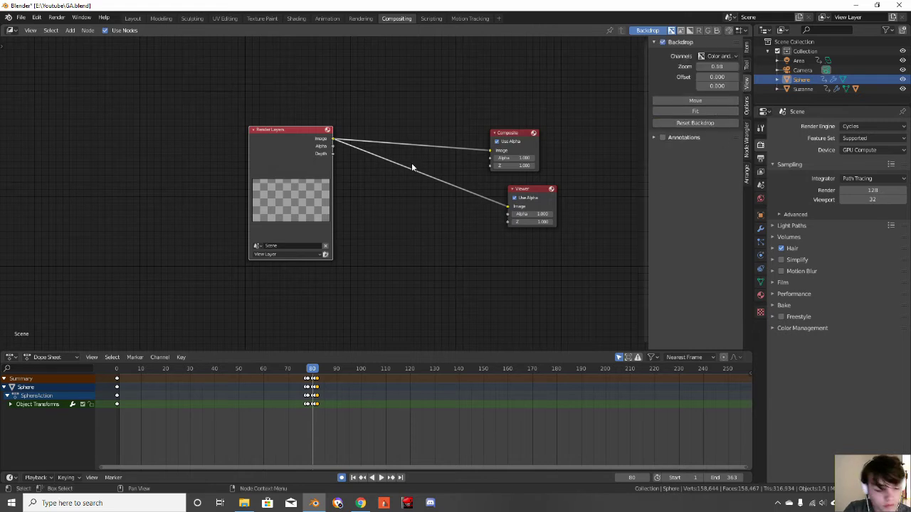
key(F12)
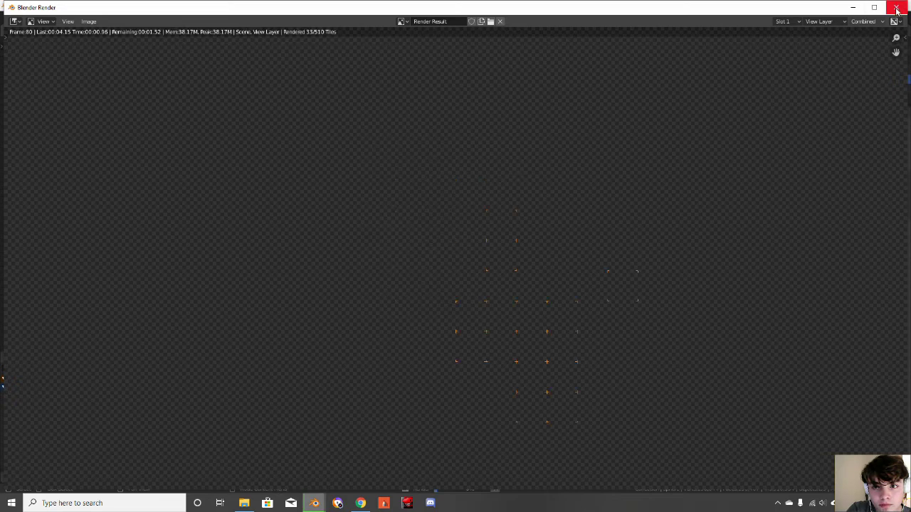
scroll(723, 102, down, 4)
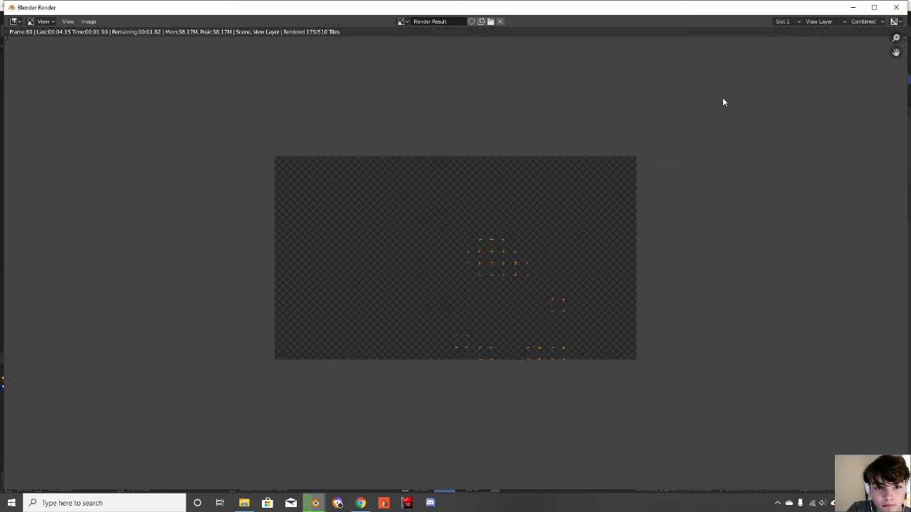
click(895, 8)
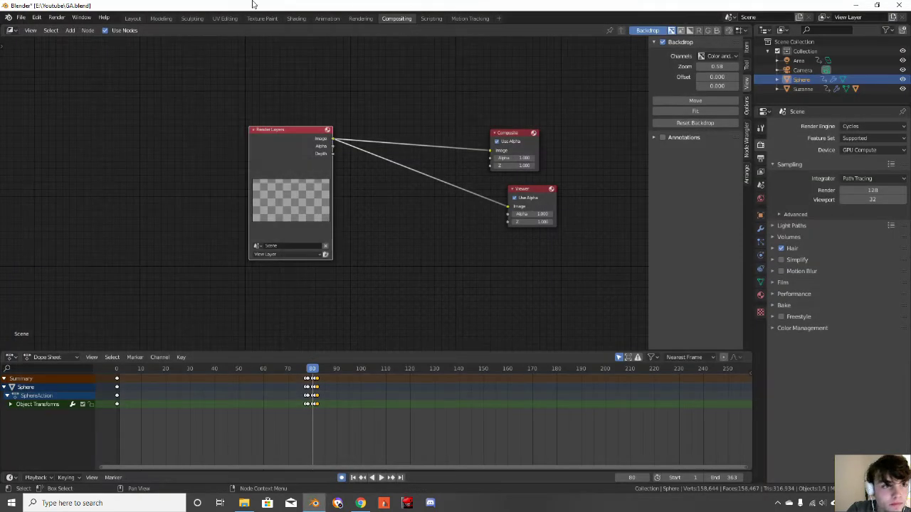
Return to the Layout workspace, render frame 80 again with nothing selected, and close the render window
click(133, 18)
scroll(390, 186, up, 4)
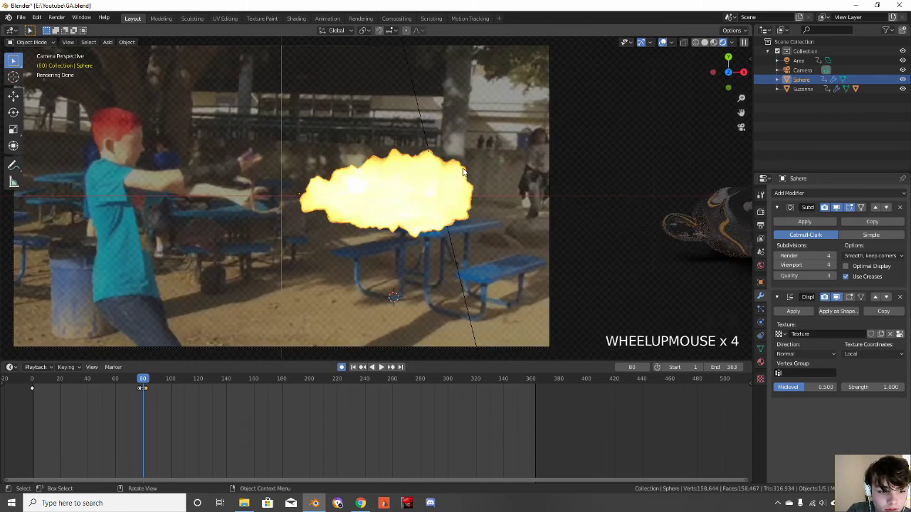
drag(143, 379, 143, 381)
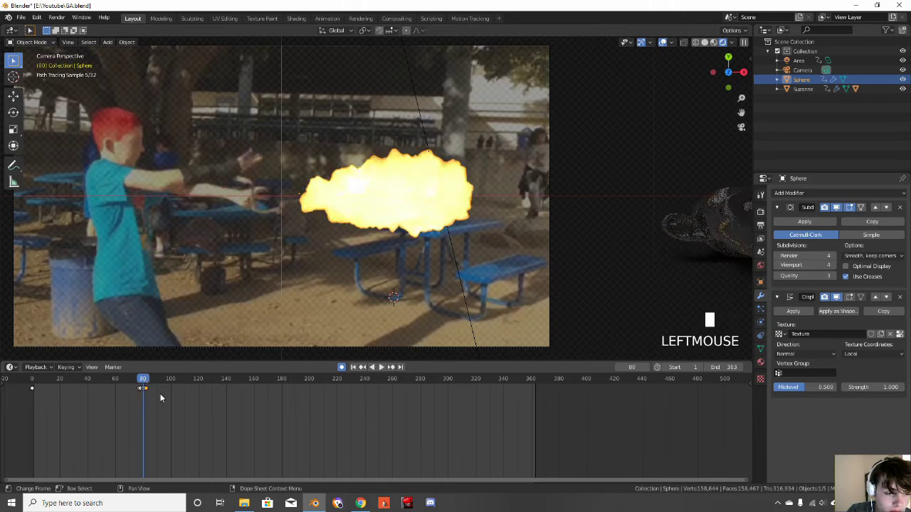
click(159, 395)
click(590, 221)
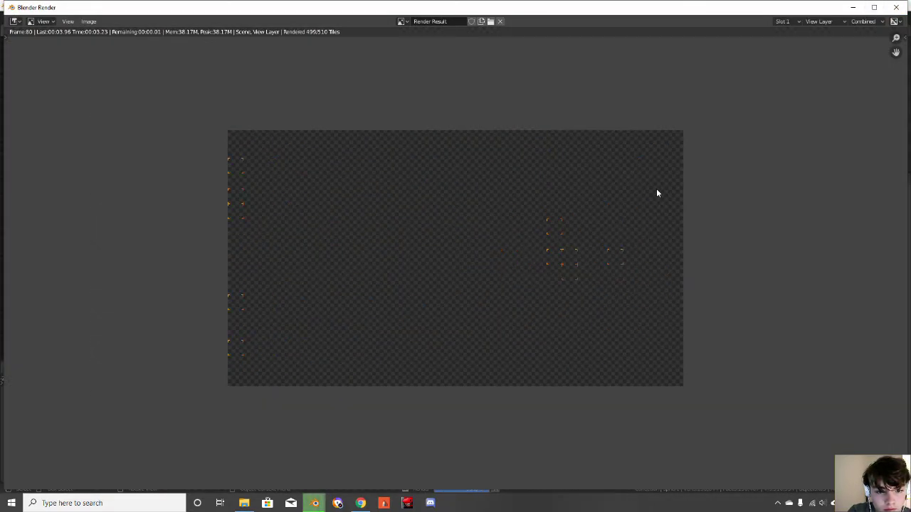
click(904, 9)
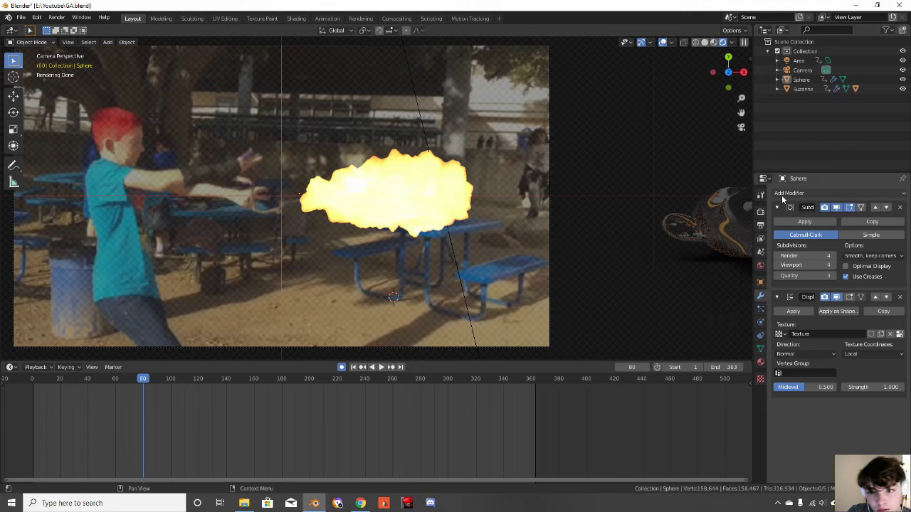
Try toggling the Sphere's Diffuse ray visibility and Holdout options in its object visibility settings
click(761, 297)
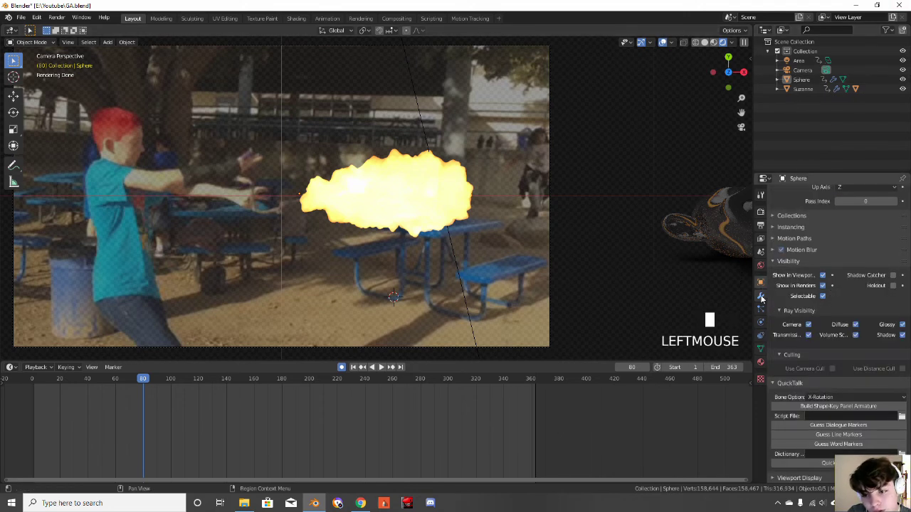
click(855, 325)
click(855, 325)
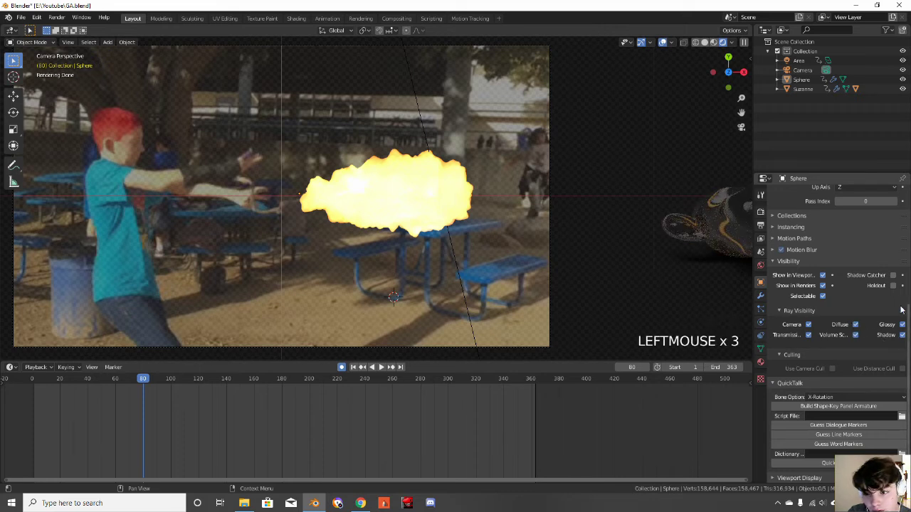
click(894, 286)
click(893, 283)
click(892, 283)
scroll(857, 269, up, 5)
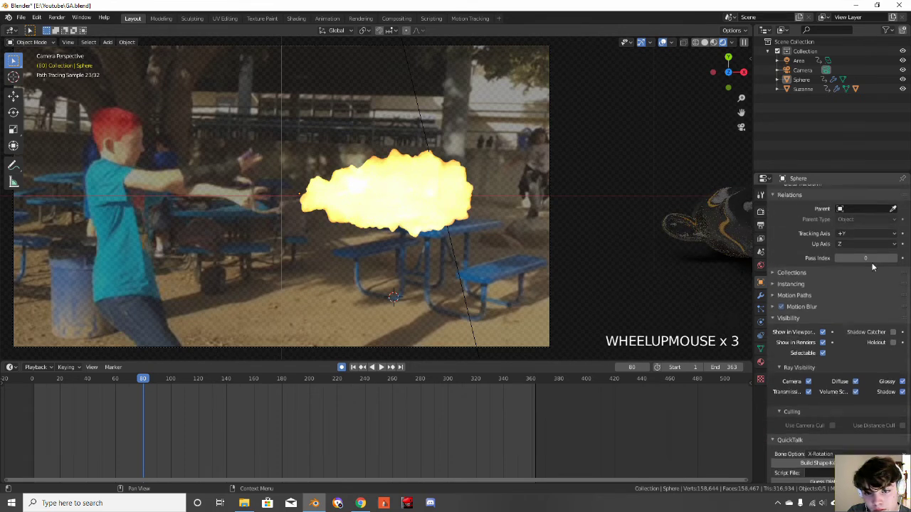
scroll(691, 257, down, 2)
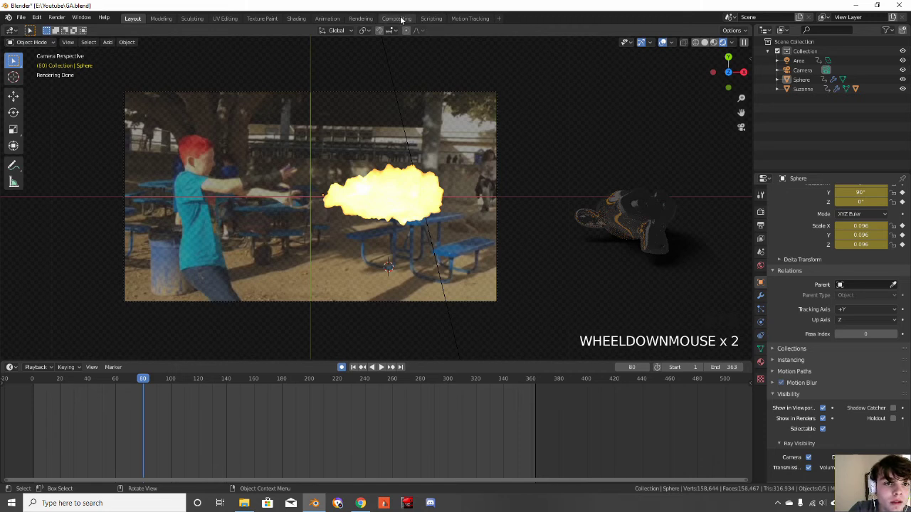
Open the Shading workspace and spread out the fireball material's nodes, moving the Emission node lower
click(296, 19)
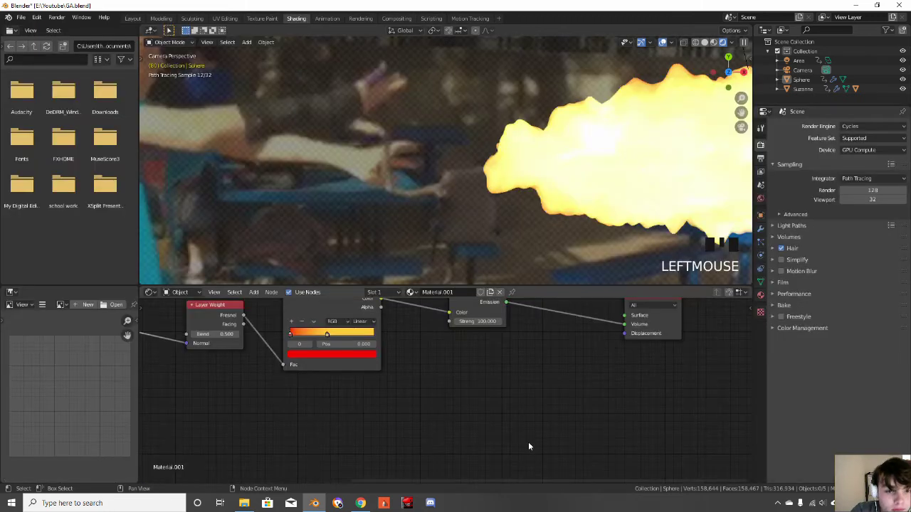
scroll(548, 410, down, 3)
middle_drag(548, 410, 461, 443)
drag(406, 354, 481, 366)
drag(377, 349, 368, 385)
Try a duplicated Emission node from the ColorRamp to the Material Output's Surface at strengths 50 and 10, and delete it
key(shift+d)
click(381, 336)
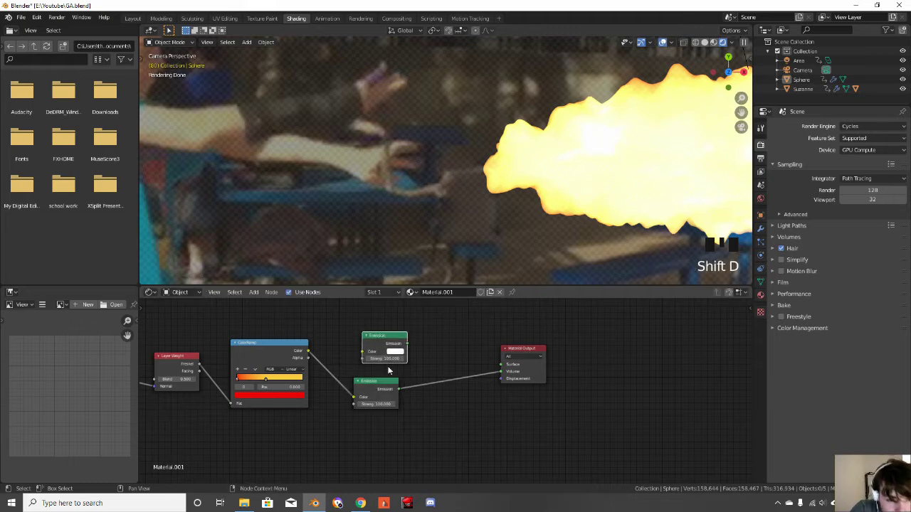
drag(370, 358, 384, 359)
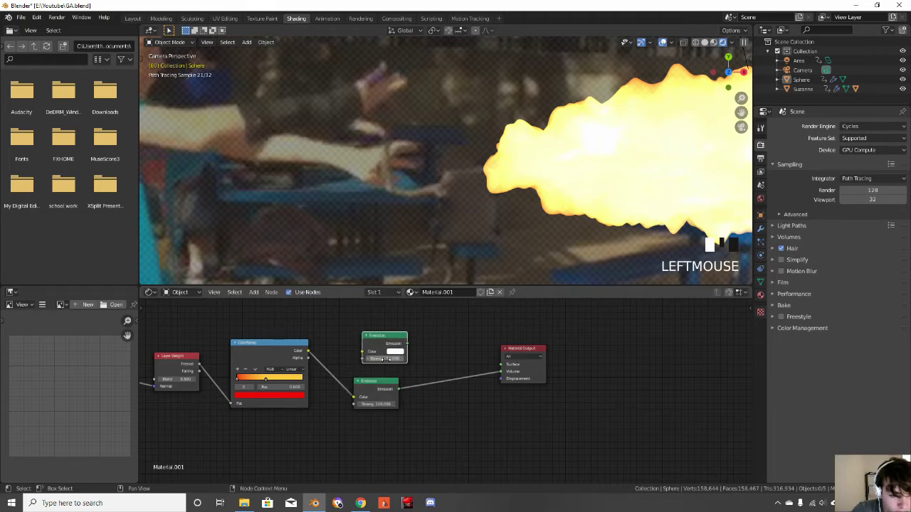
drag(308, 352, 498, 369)
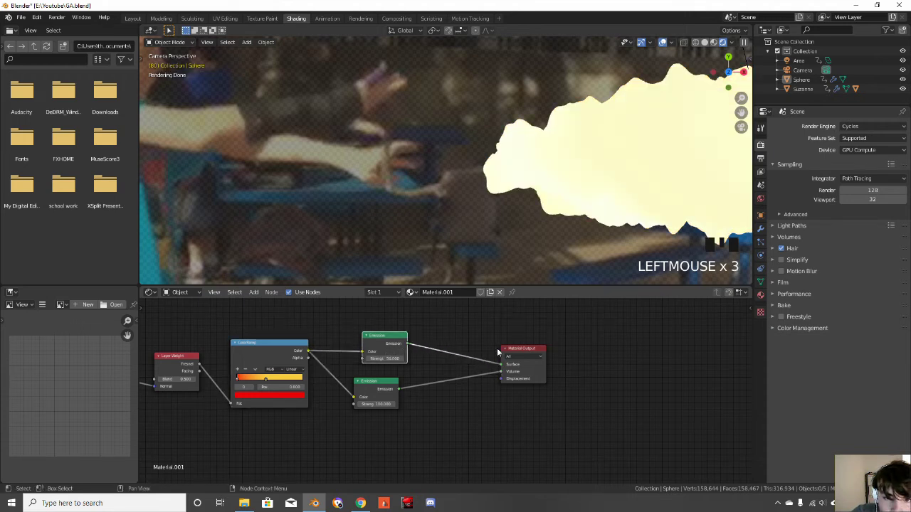
double_click(380, 358)
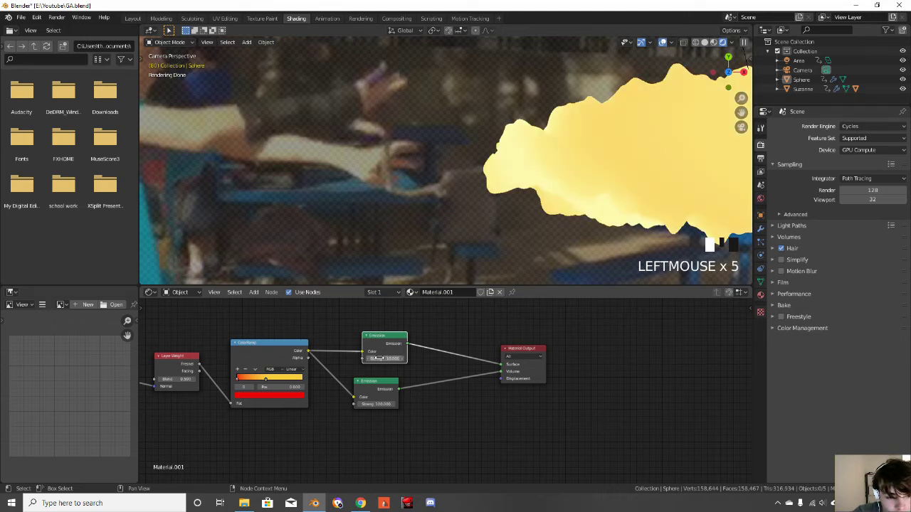
click(395, 343)
key(Delete)
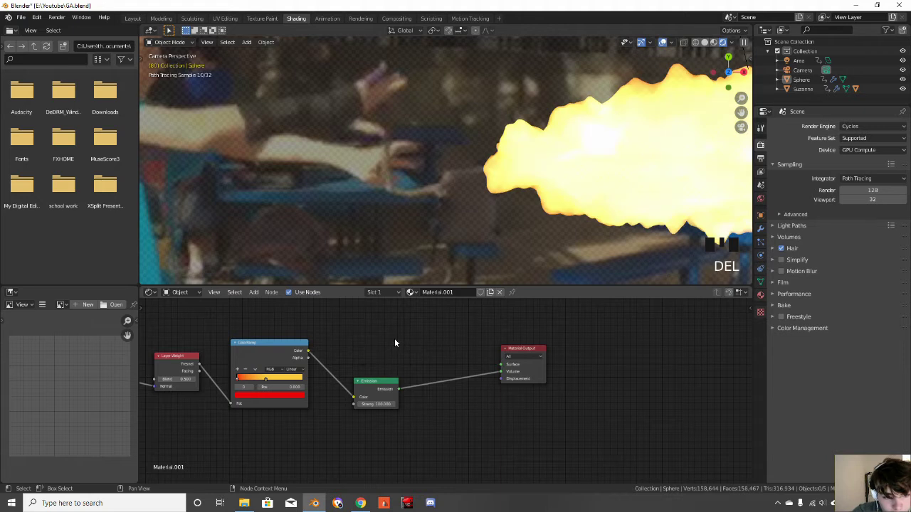
Add a Transparent BSDF node above the Emission node and connect it to the Material Output's Surface input
key(shift+a)
text(tra)
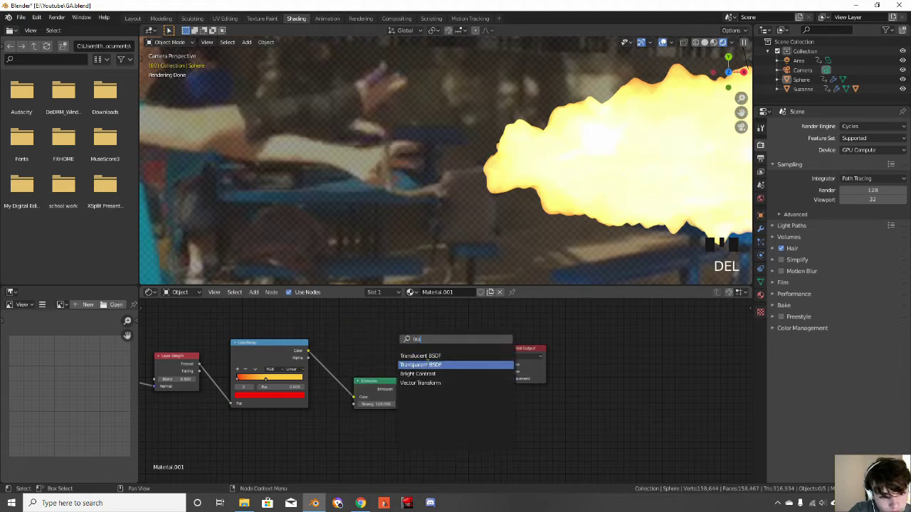
click(424, 364)
click(421, 332)
drag(397, 335, 448, 358)
drag(498, 370, 503, 367)
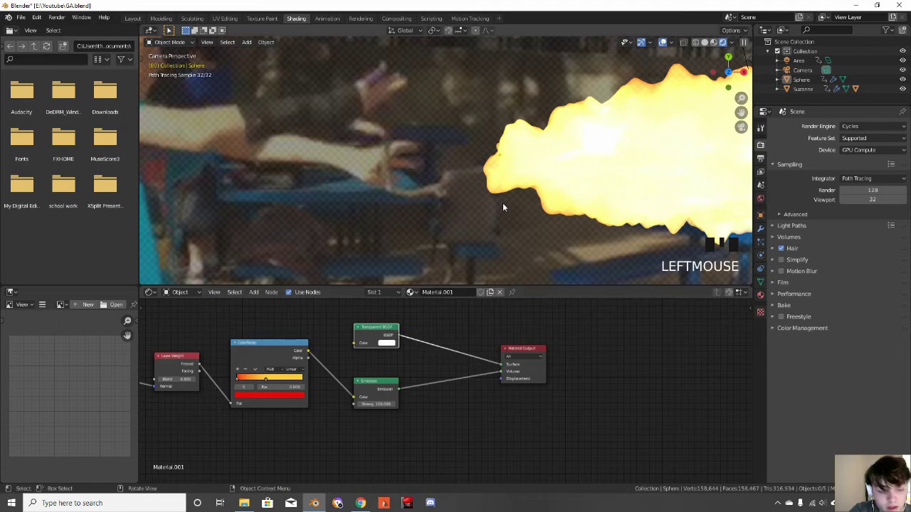
Test-render frame 80, inspect the small rendered fragment up close, and close the render window
key(F12)
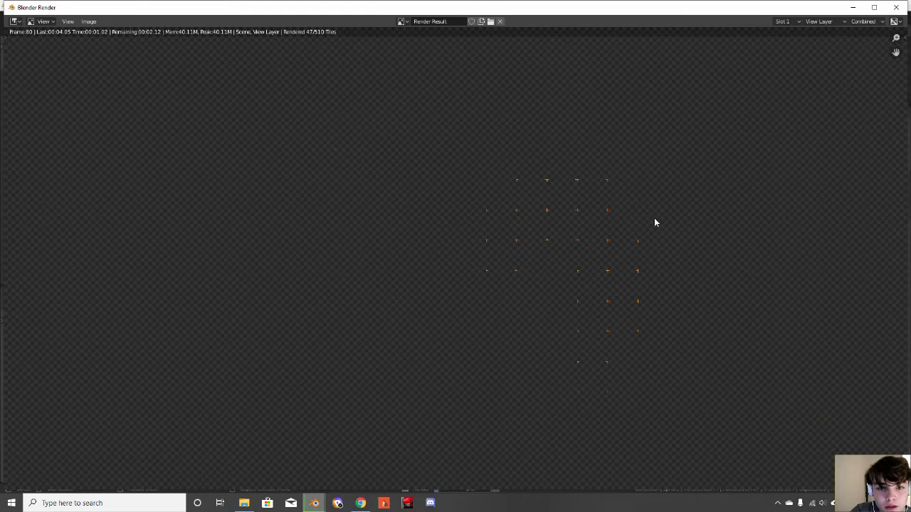
scroll(653, 218, down, 4)
scroll(506, 265, up, 10)
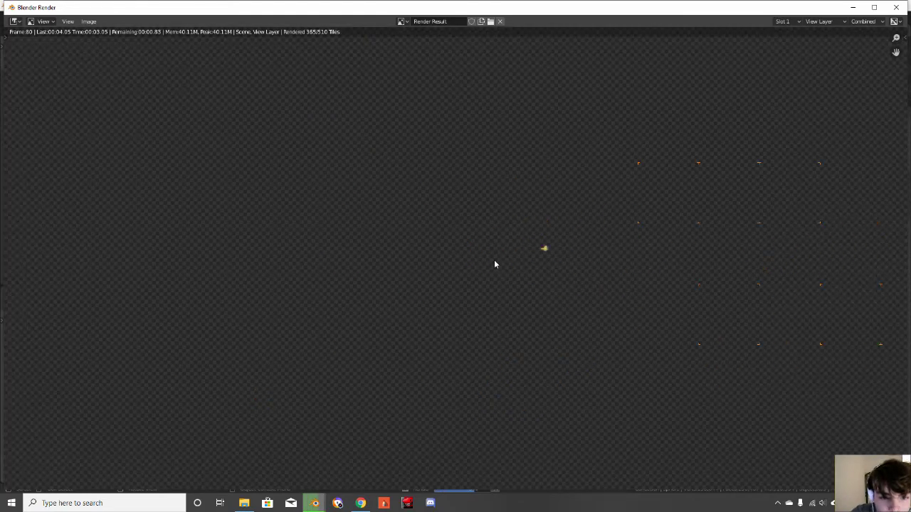
middle_drag(517, 264, 541, 235)
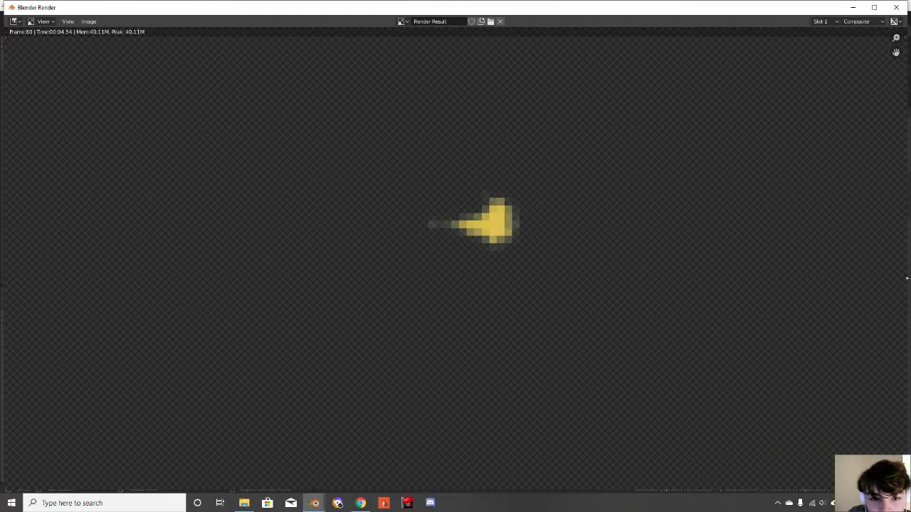
scroll(550, 227, up, 5)
click(895, 7)
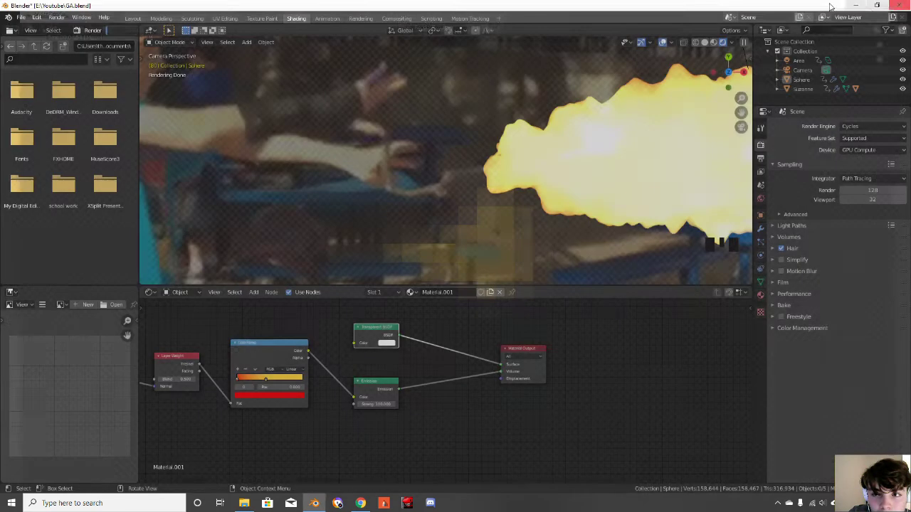
Return to the Layout workspace, step through the frames around the fireball, and end on frame 80
click(133, 17)
key(Left)
key(Left)
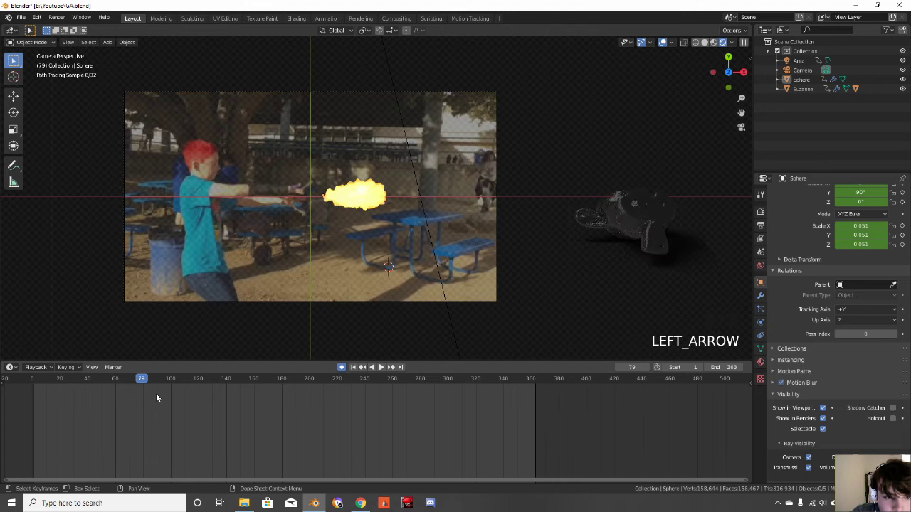
key(Right)
key(Right)
key(Right)
key(Right)
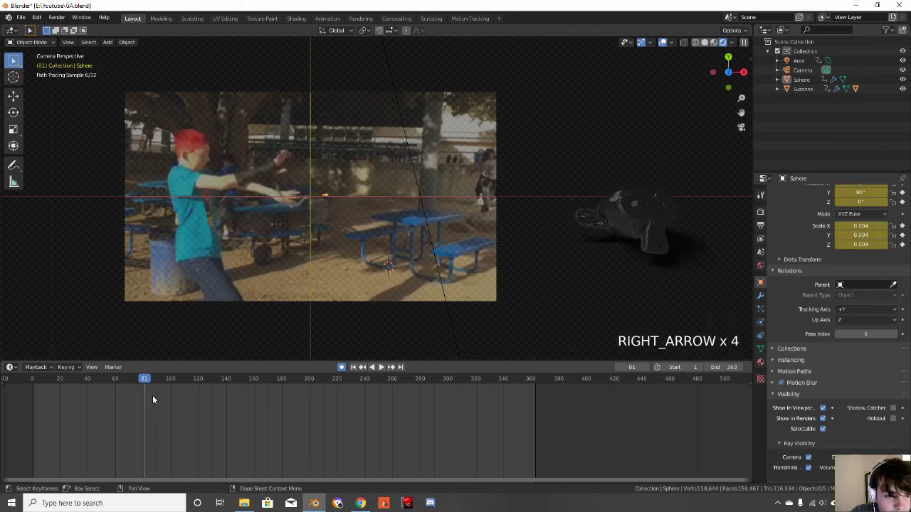
key(Left)
click(159, 399)
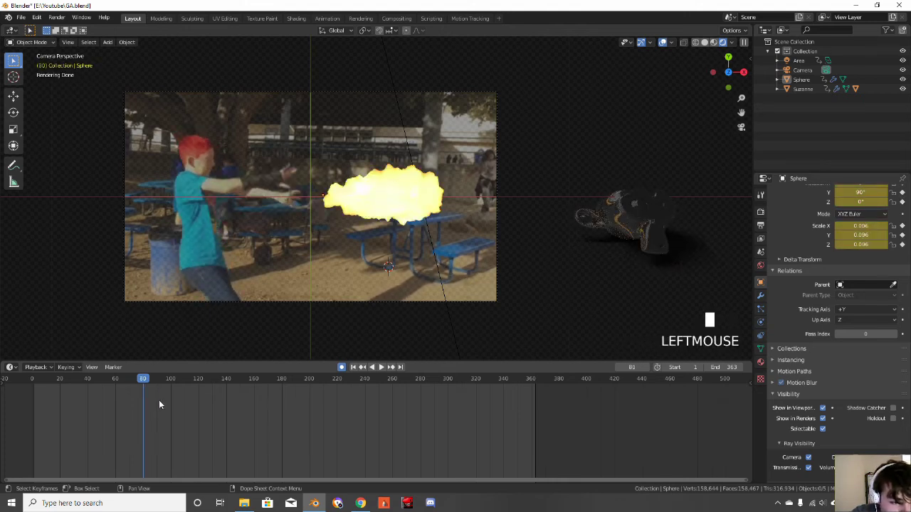
Render frame 80 with the fireball sphere selected and close the render window
click(427, 206)
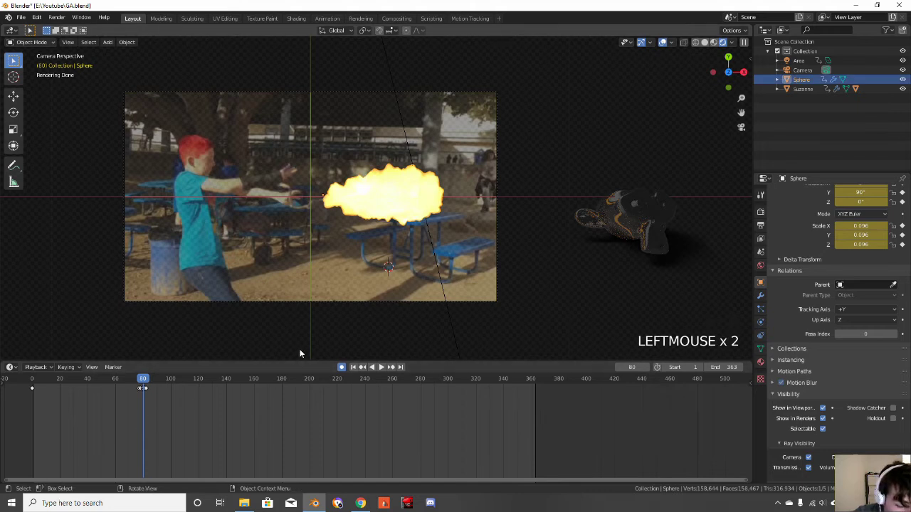
key(F12)
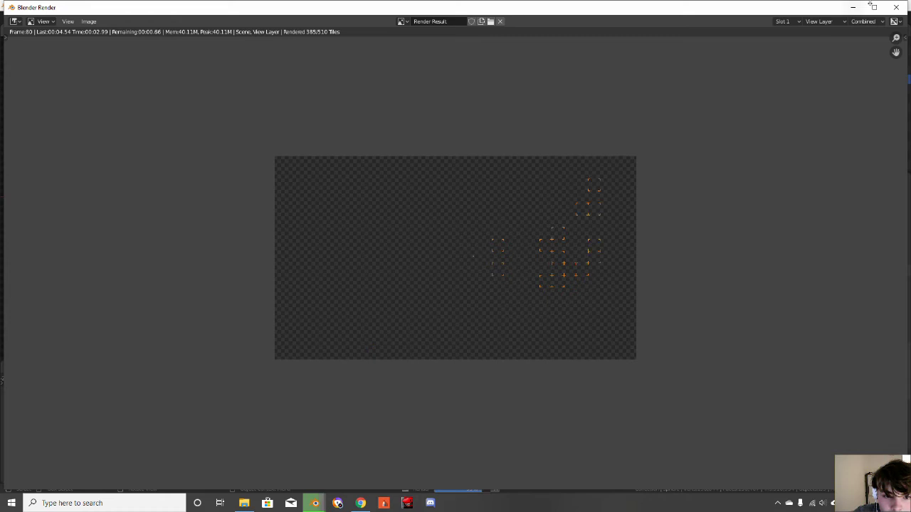
click(895, 7)
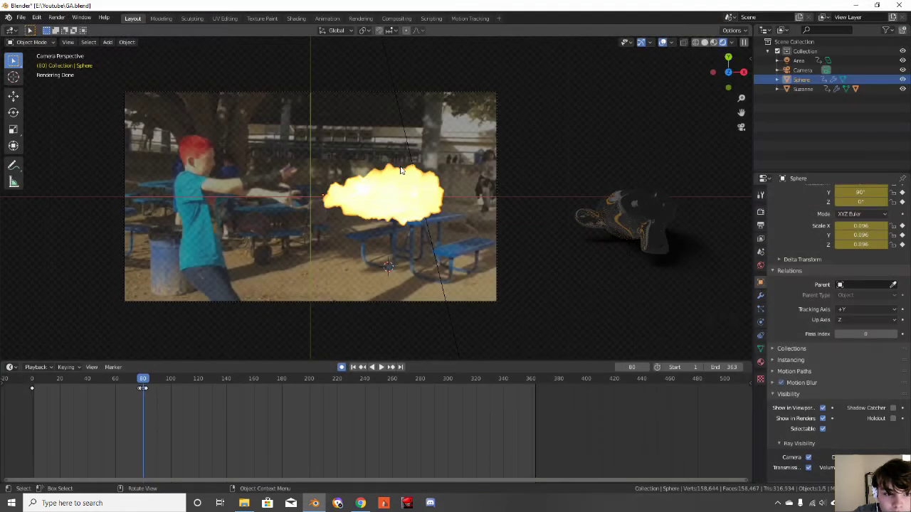
Select the camera, open the Compositing workspace, and move the Render Layers node down to free space above it
click(429, 93)
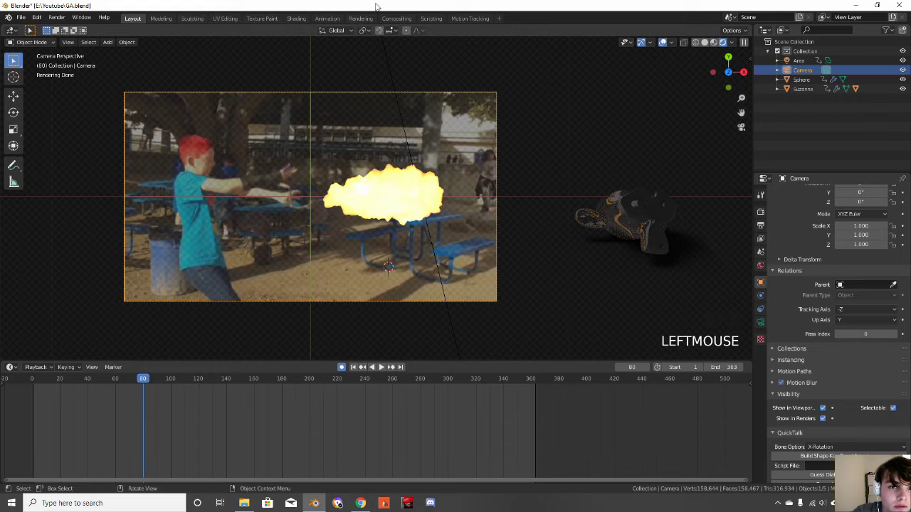
click(401, 19)
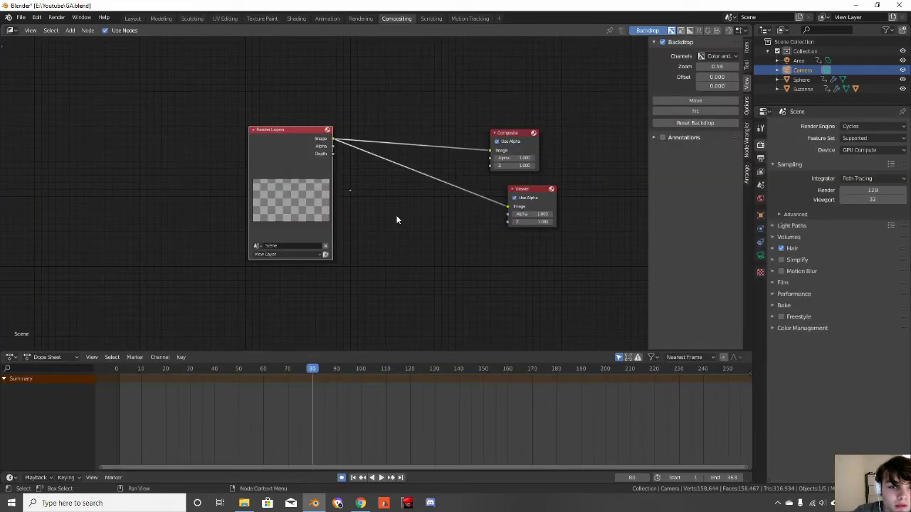
scroll(396, 217, up, 2)
middle_drag(402, 186, 210, 226)
drag(65, 149, 78, 207)
Add a Movie Clip node above Render Layers and load the existing live-action clip into it
key(shift+a)
mouse_move(100, 91)
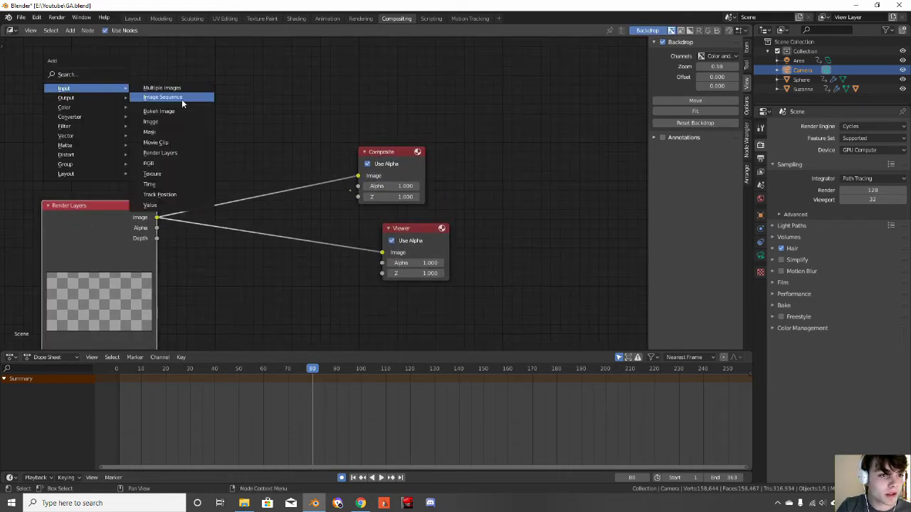
click(170, 144)
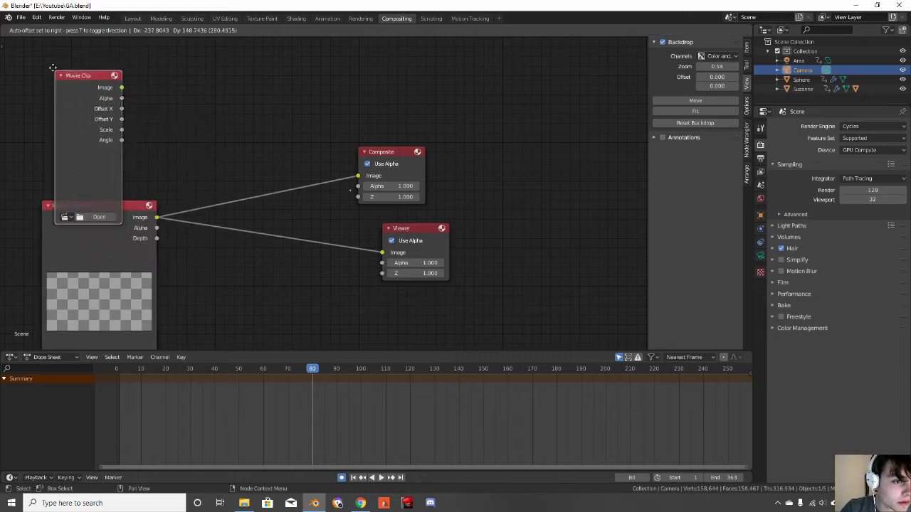
click(59, 178)
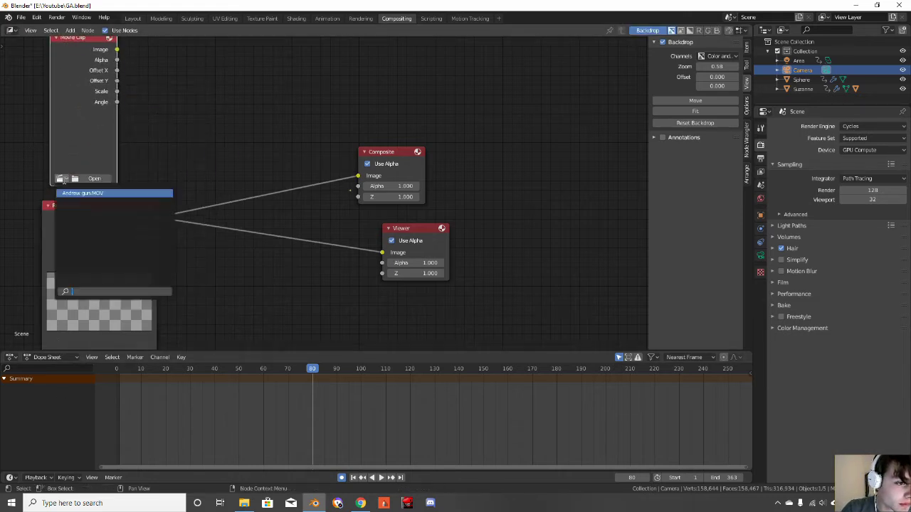
click(76, 195)
Insert an Alpha Over node before the Viewer, with the Movie Clip in its first Image input and Render Layers in the second
key(shift+a)
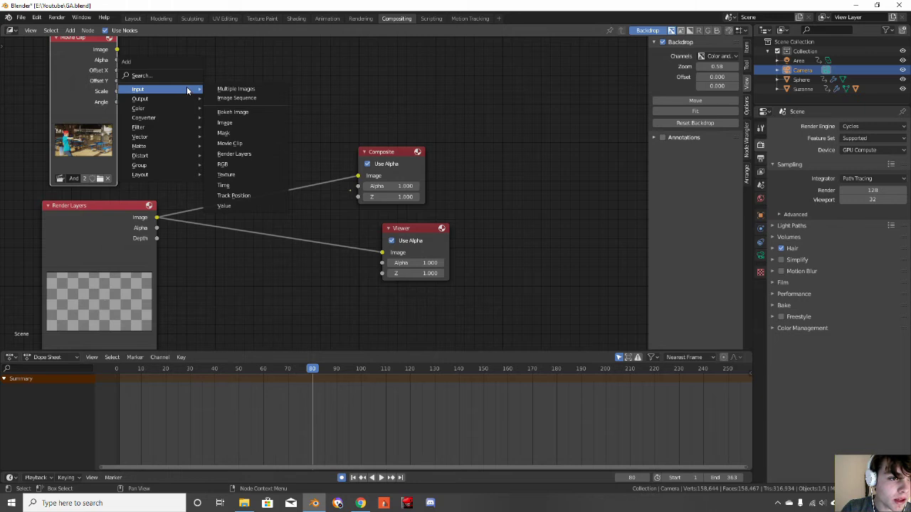
click(179, 77)
text(alp)
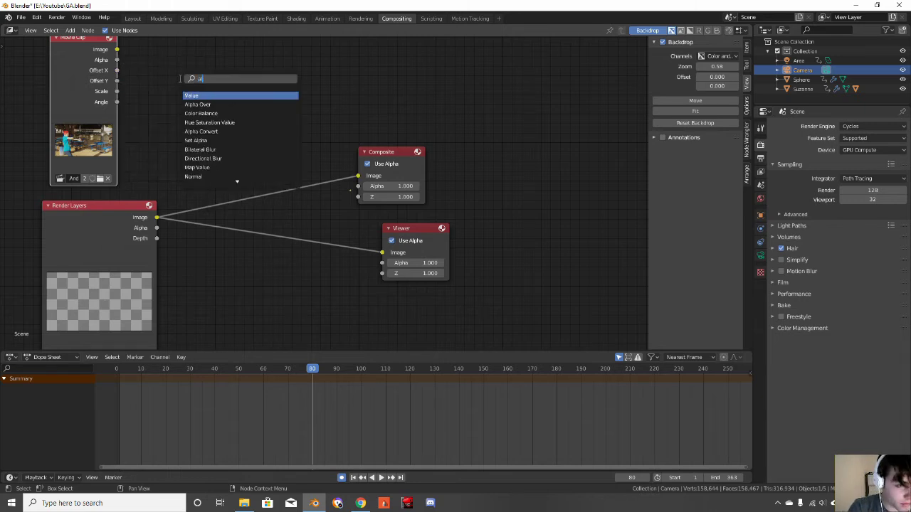
key(Return)
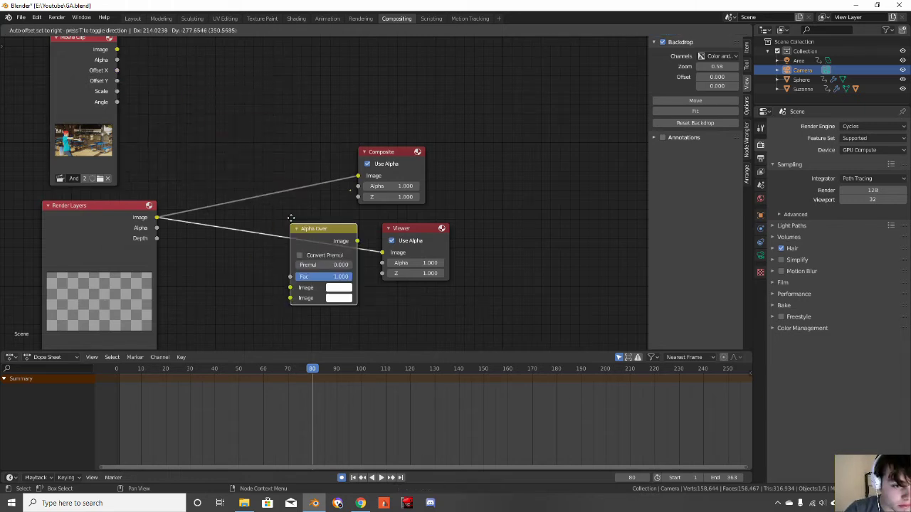
click(278, 222)
drag(117, 49, 277, 281)
middle_drag(377, 242, 438, 192)
scroll(378, 281, up, 4)
scroll(380, 283, down, 3)
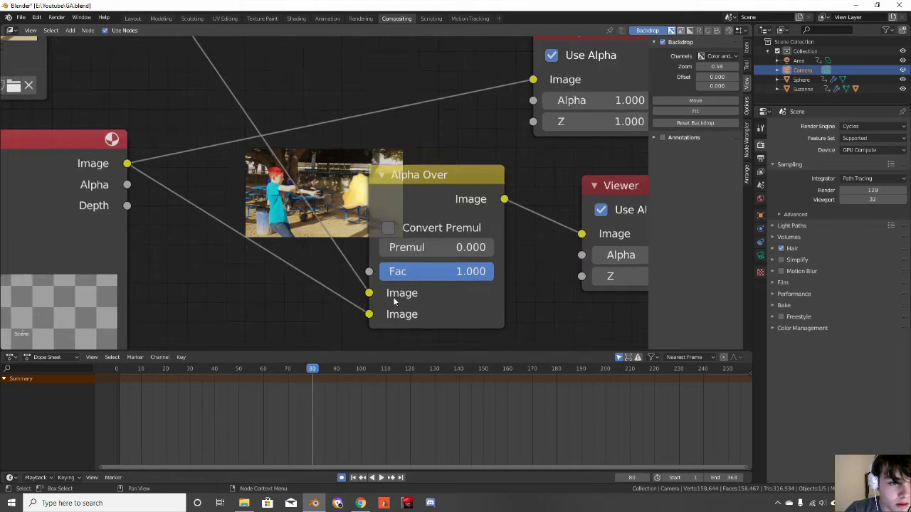
Insert a Relative Scale node on the link between the Movie Clip and Alpha Over nodes and position it above them
key(shift+a)
text(sca)
key(Return)
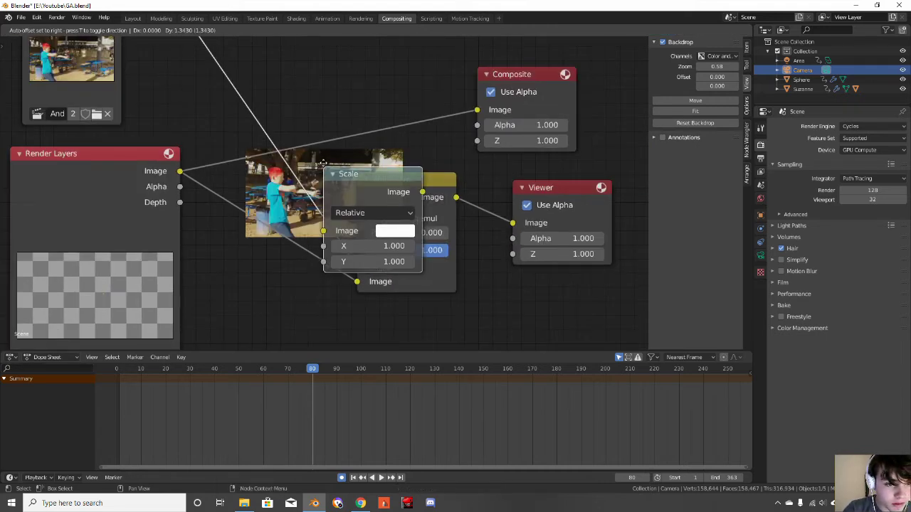
click(324, 170)
drag(261, 181, 314, 321)
scroll(329, 293, up, 3)
scroll(330, 294, up, 2)
scroll(330, 295, down, 3)
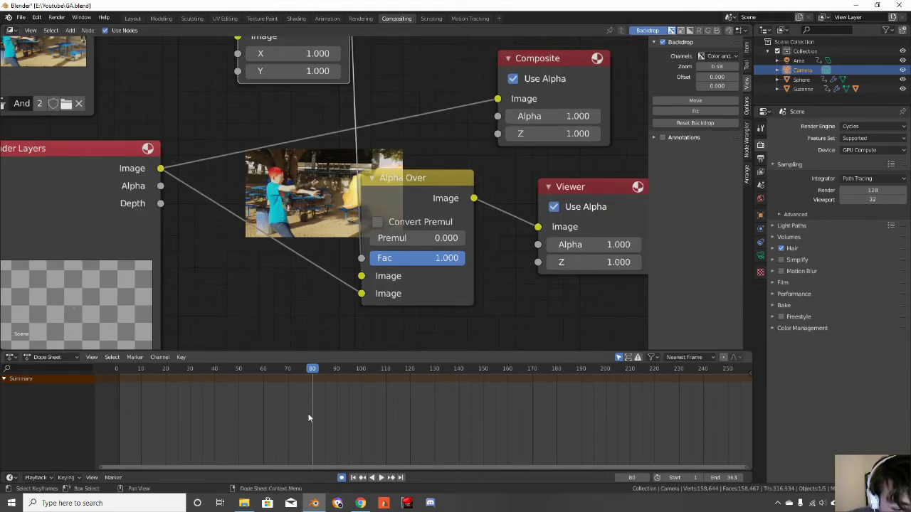
Step the timeline back to frame 77 to check the composite in the backdrop
key(Left)
key(Left)
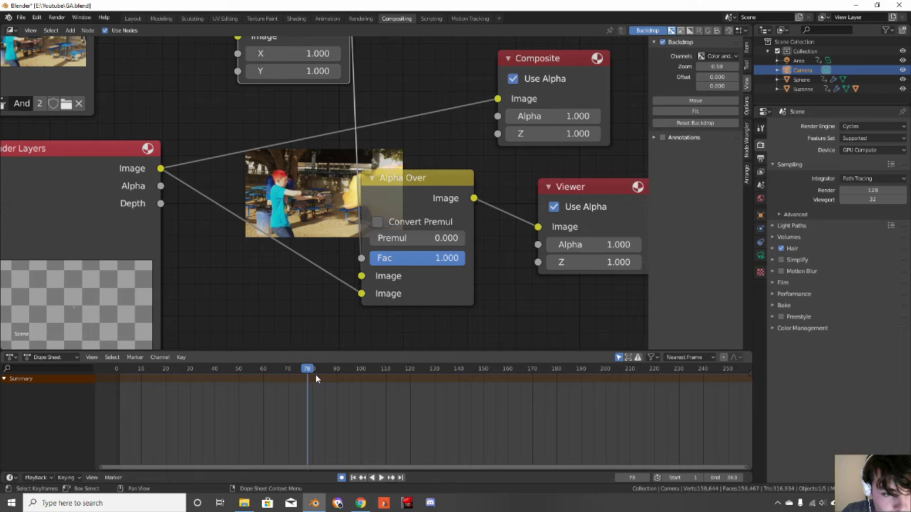
key(Left)
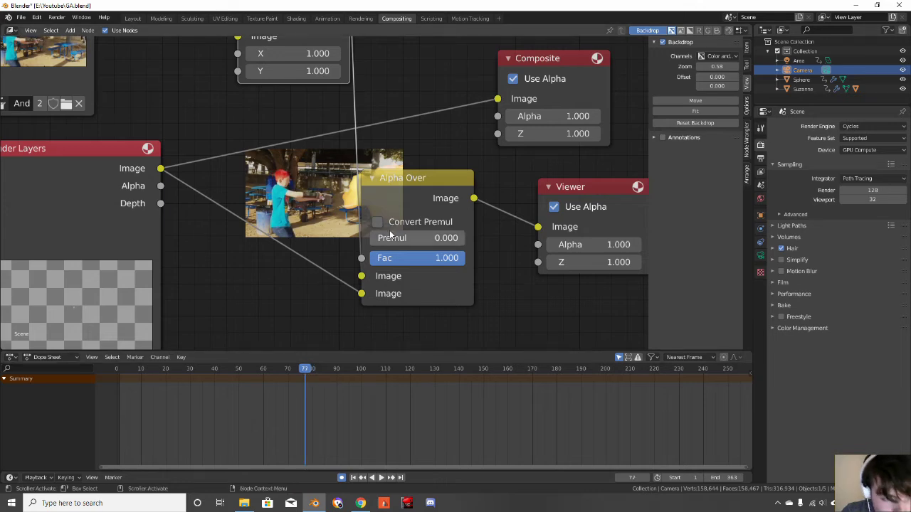
Render frame 77, advance to frame 78 and render it, inspecting each rendered image
key(F12)
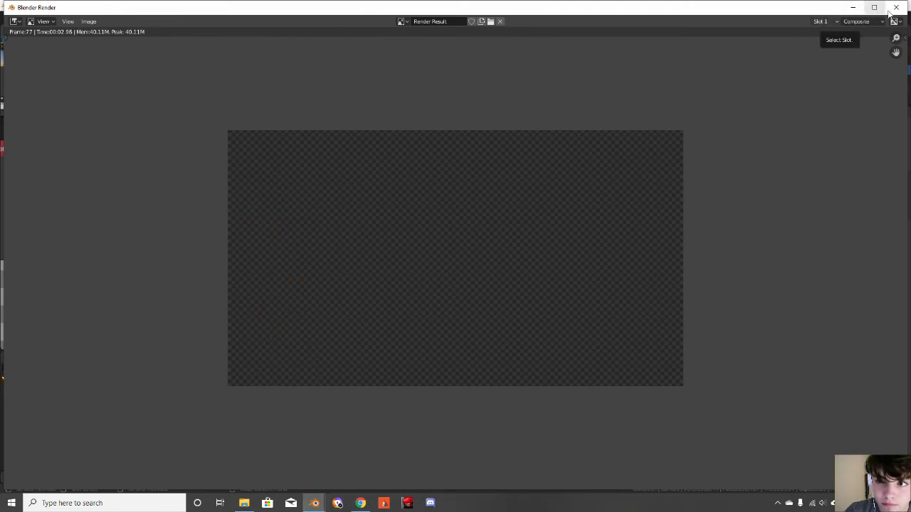
click(895, 7)
key(Right)
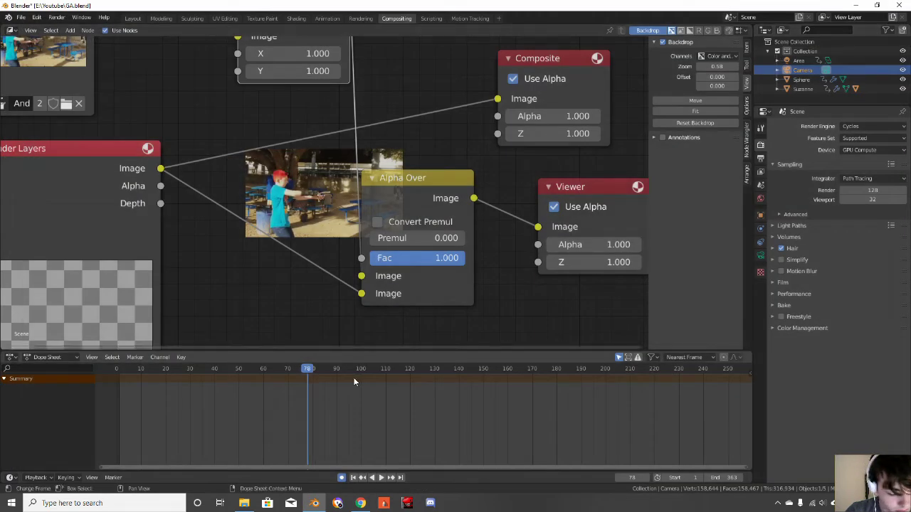
key(F12)
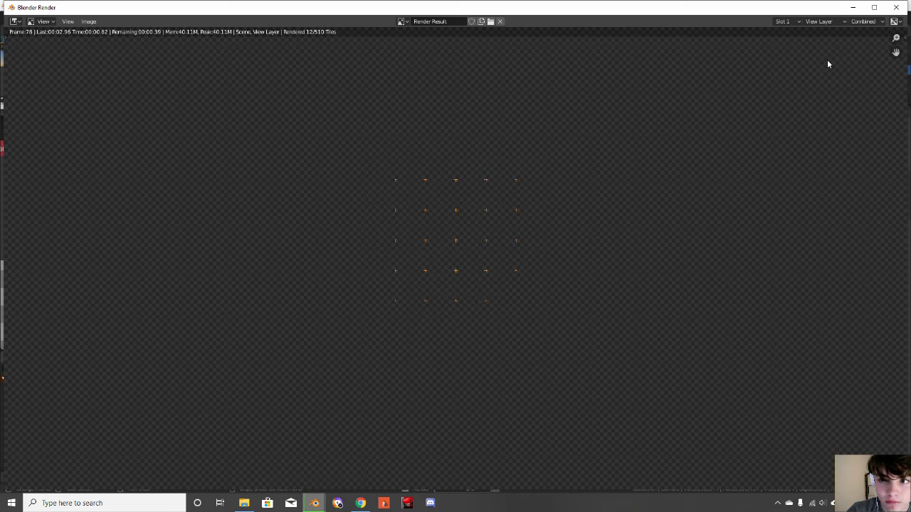
scroll(657, 167, down, 3)
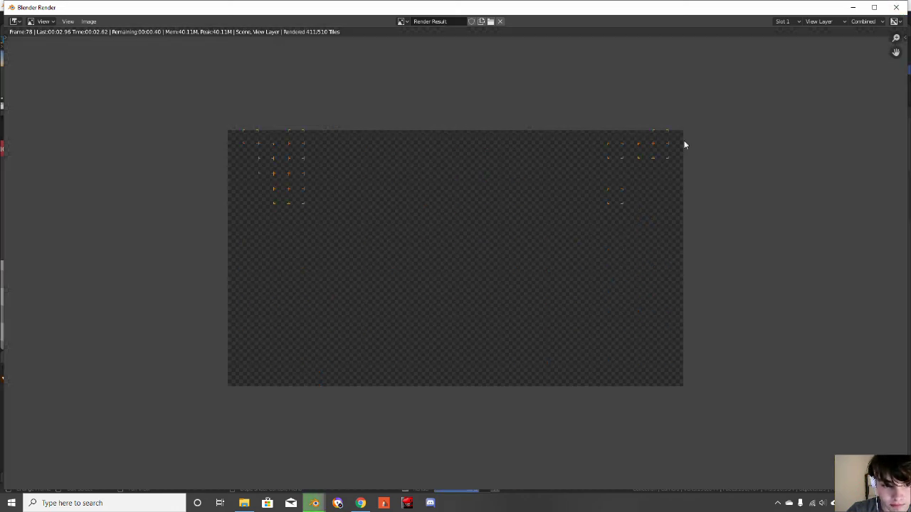
click(895, 7)
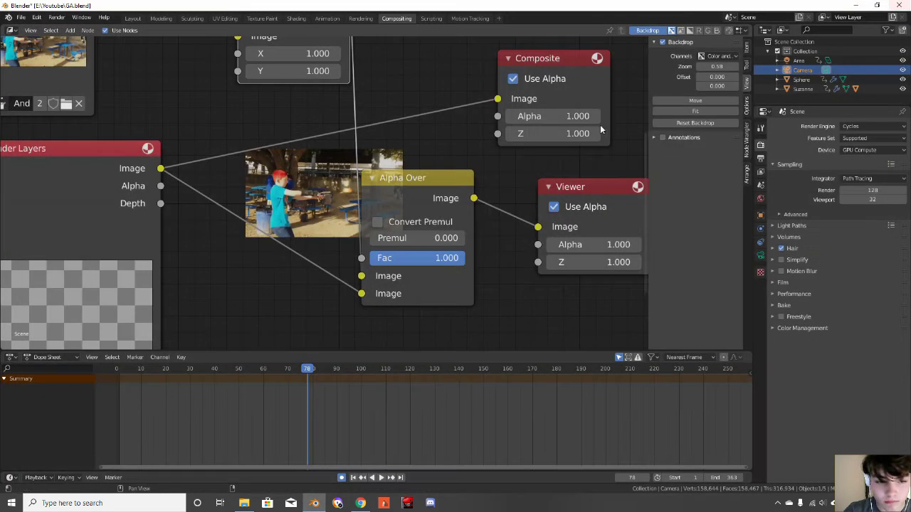
Advance to frame 79, render it, and check the fireball in the compositor backdrop
key(Right)
key(F12)
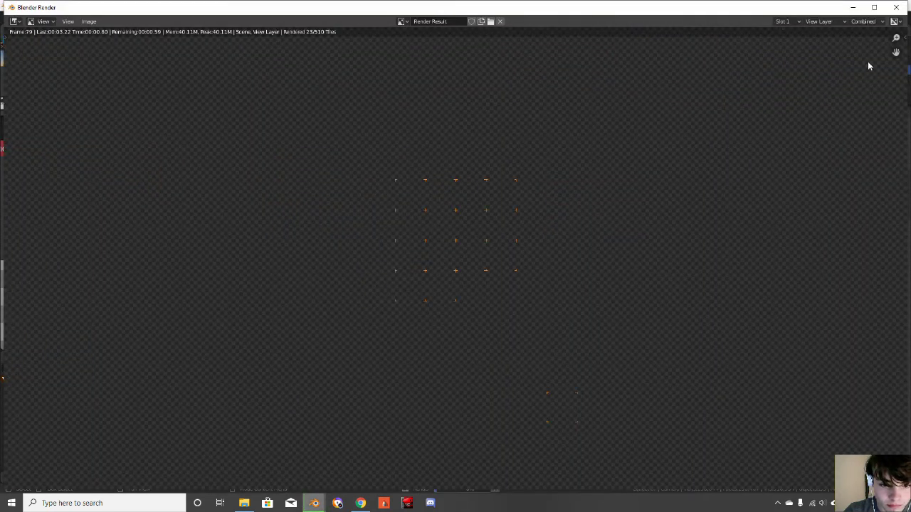
scroll(672, 184, down, 3)
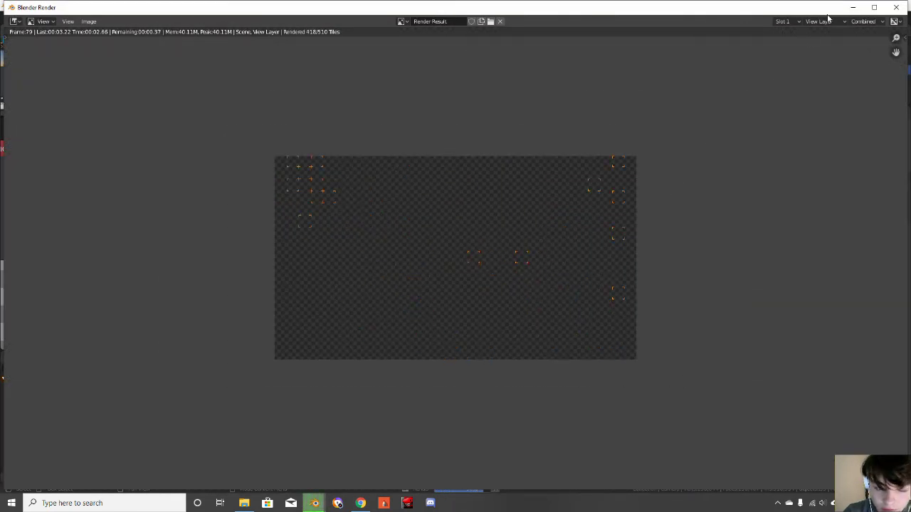
click(895, 7)
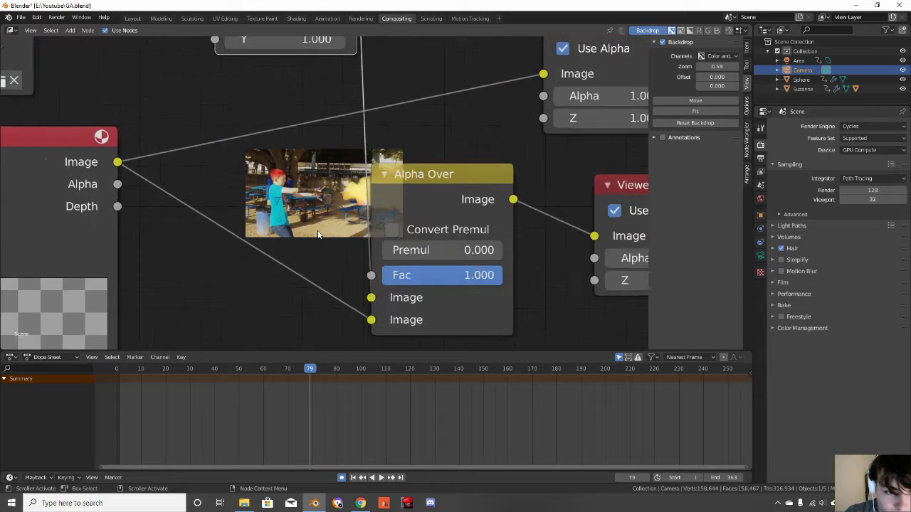
scroll(286, 130, down, 1)
Compare the fireball on frames 78 and 79 in the Layout workspace's camera view, ending on frame 78
click(133, 18)
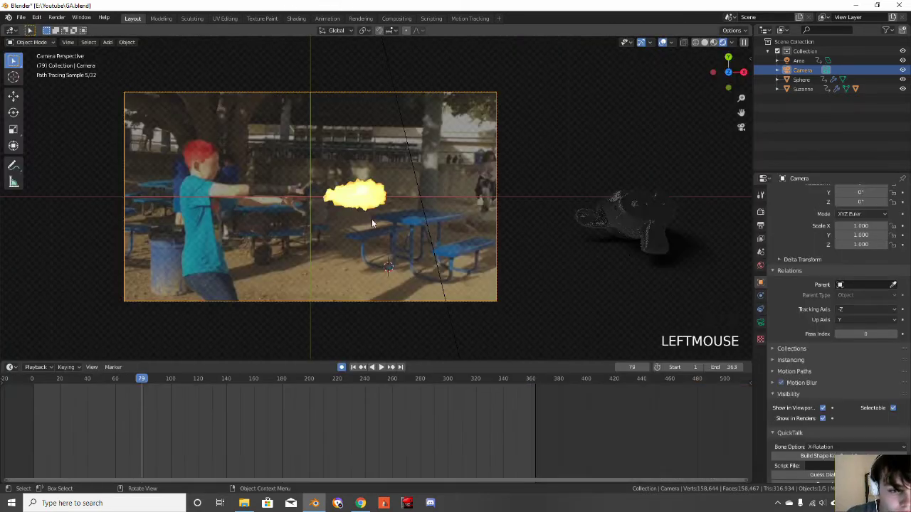
scroll(366, 215, up, 5)
scroll(366, 215, down, 1)
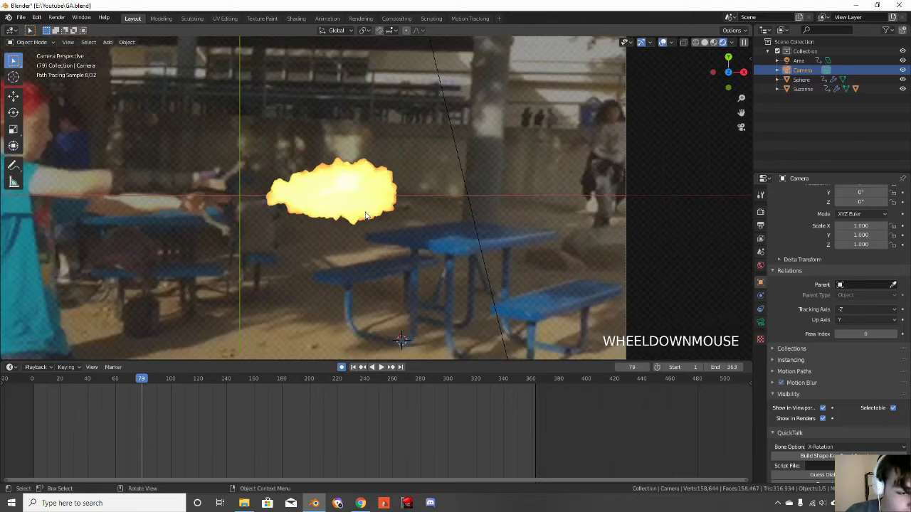
key(Left)
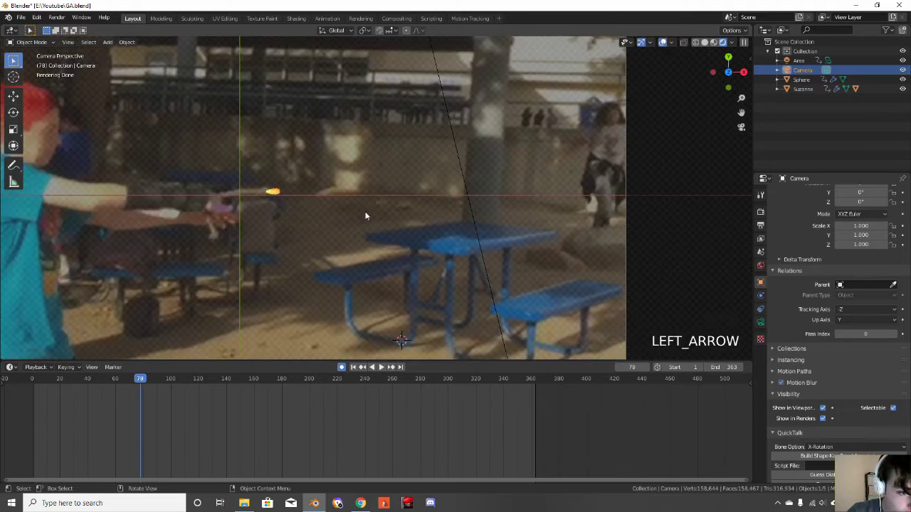
key(Right)
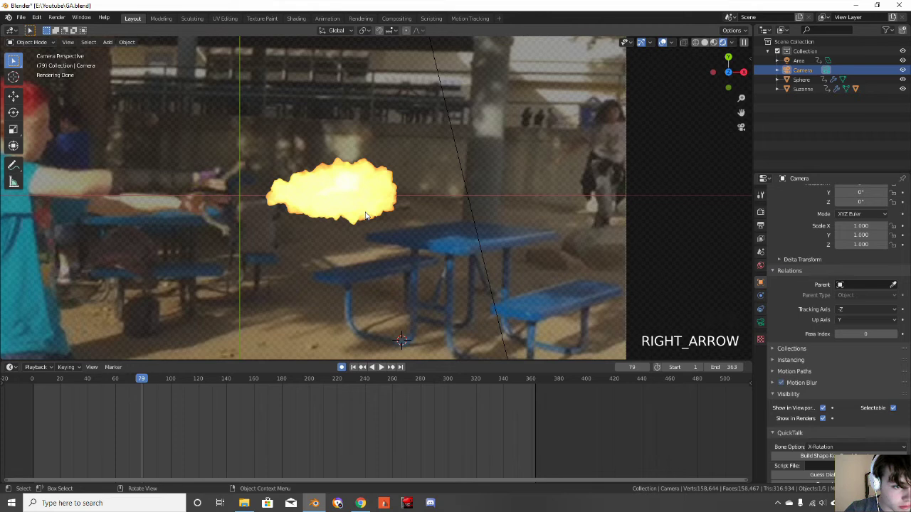
key(g)
key(Left)
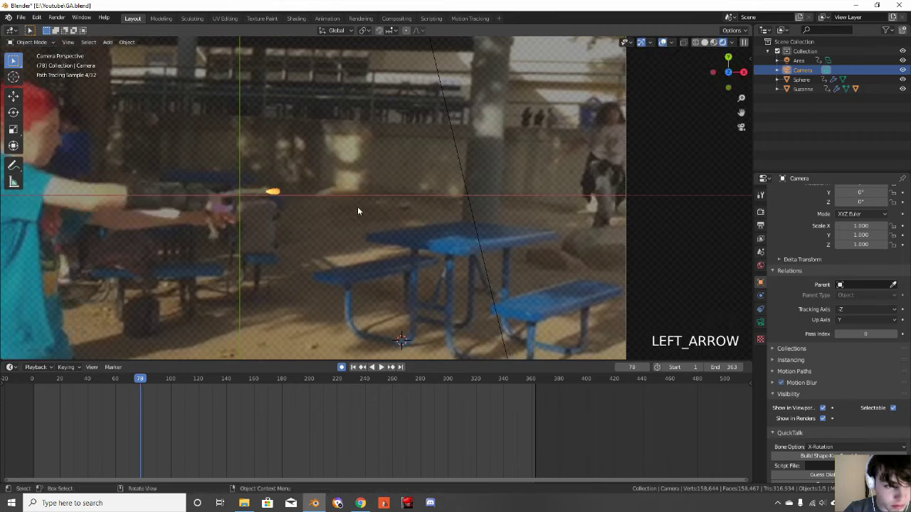
Render frame 78 again and compare the compositor backdrop with the Layout workspace's camera view
key(F12)
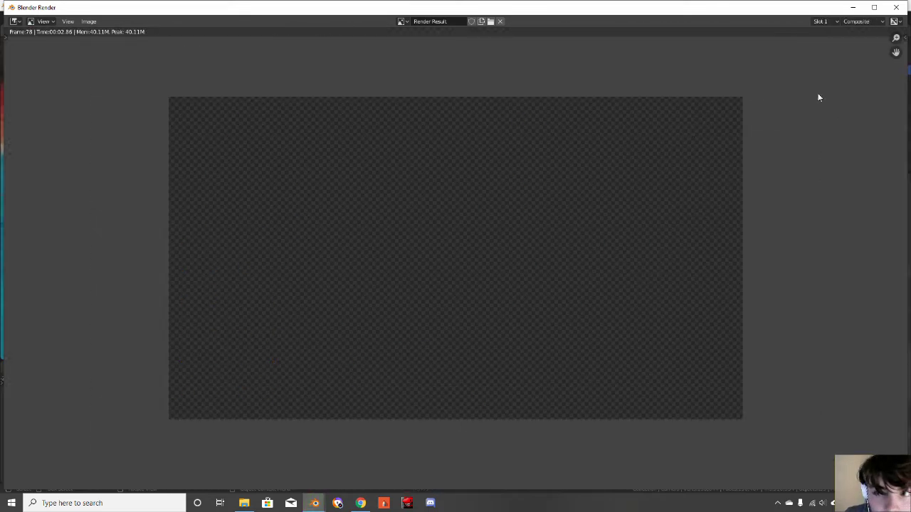
click(896, 7)
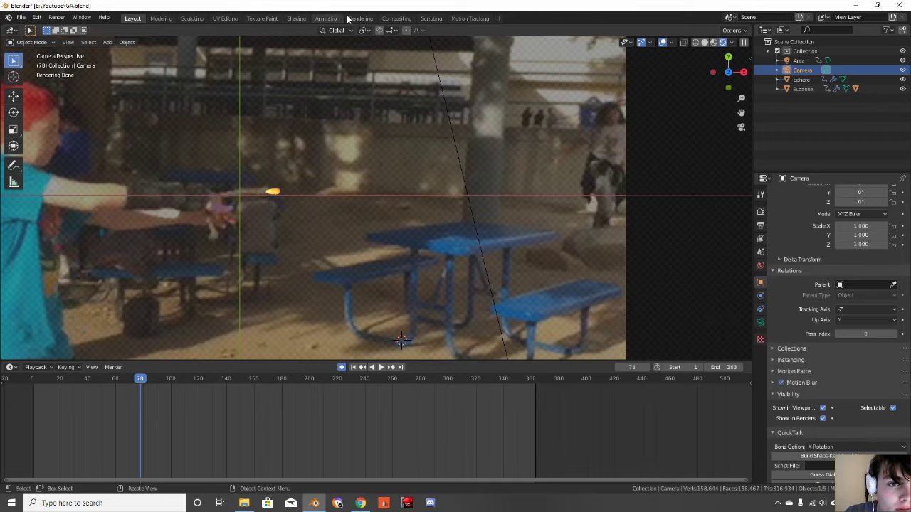
click(400, 19)
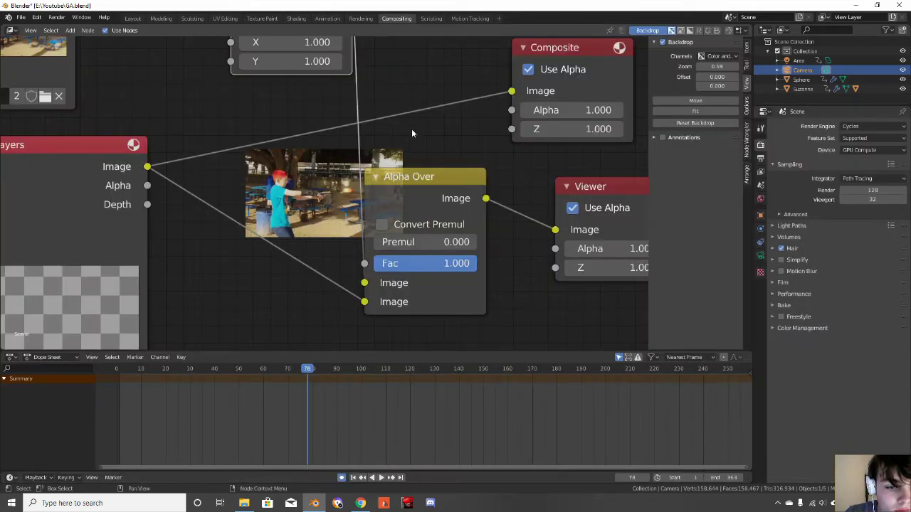
scroll(324, 217, up, 1)
scroll(324, 217, down, 2)
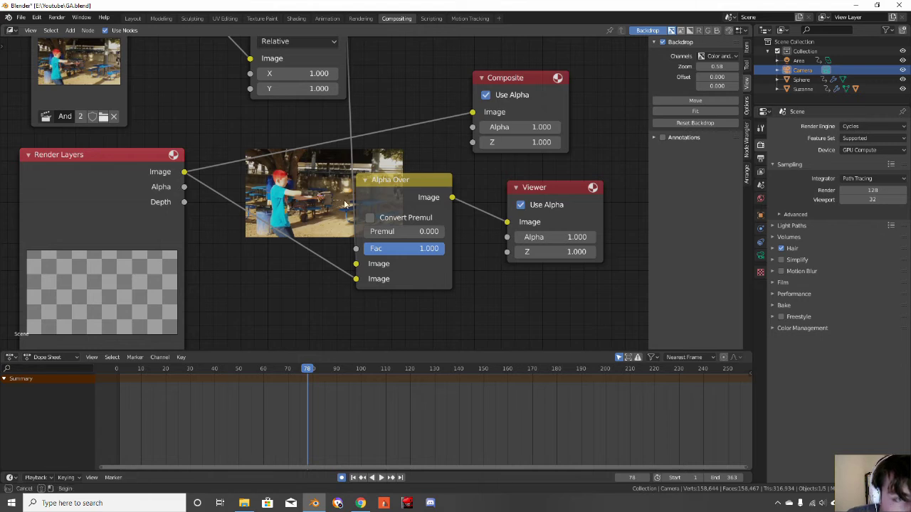
click(132, 17)
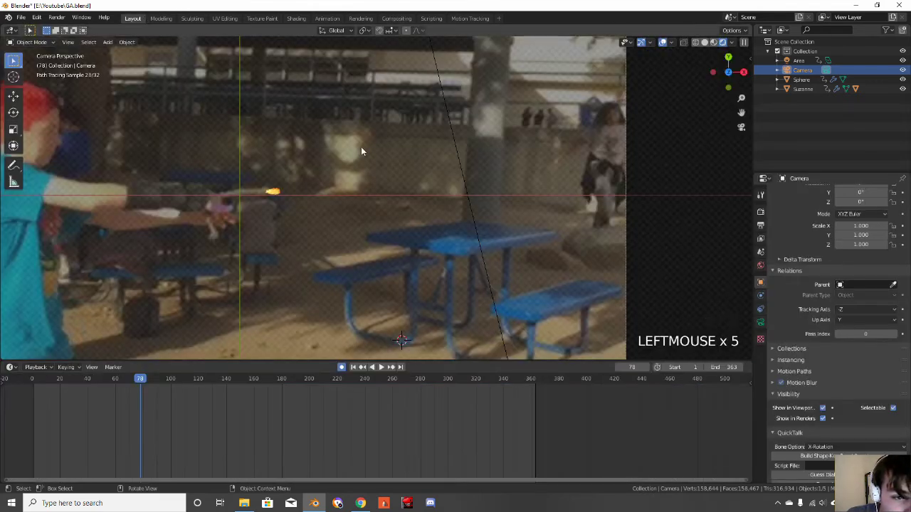
scroll(361, 147, down, 1)
scroll(360, 148, down, 2)
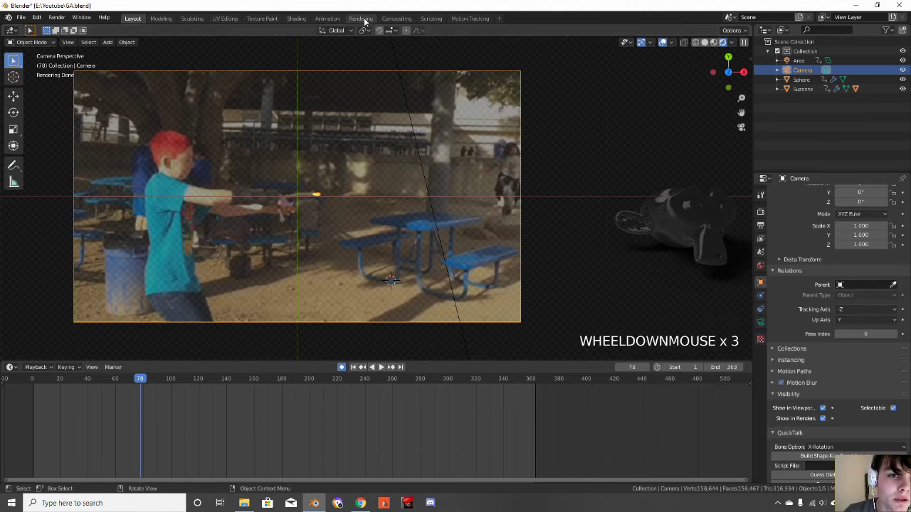
In the Compositing workspace, unlink the Composite node from Render Layers and move the Composite and Alpha Over nodes farther from Render Layers
click(396, 18)
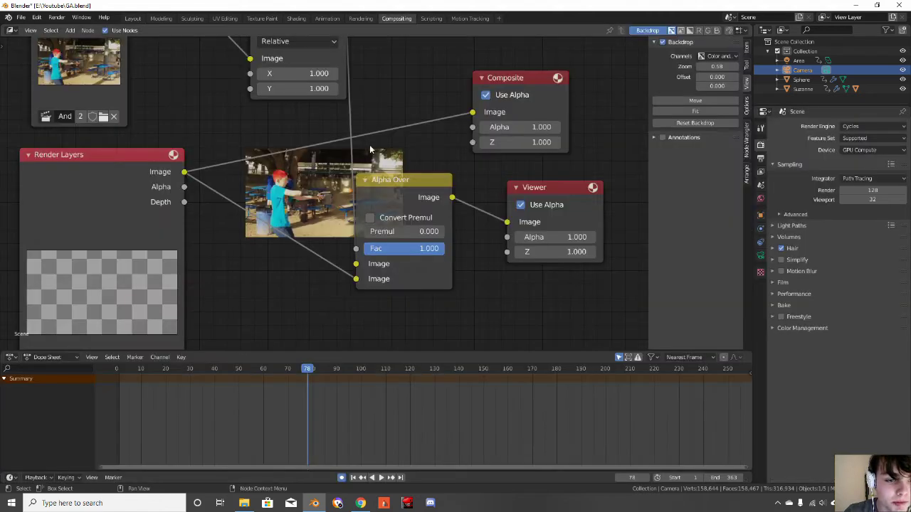
middle_drag(309, 307, 337, 296)
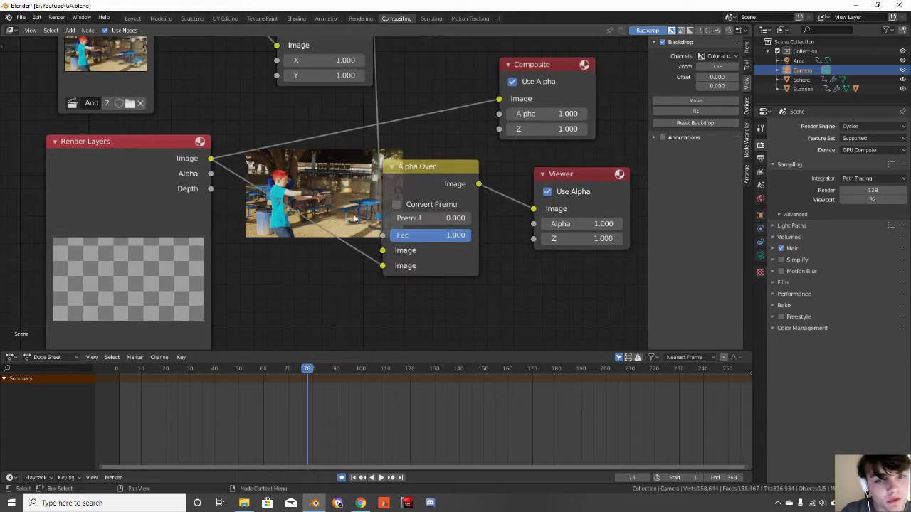
drag(499, 99, 390, 88)
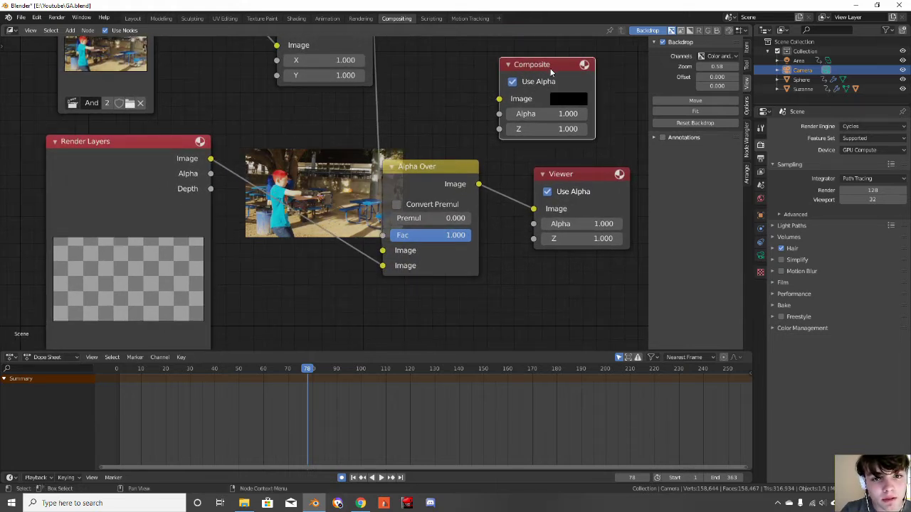
drag(549, 68, 684, 68)
drag(409, 166, 496, 156)
Insert a Blur node on the link between Render Layers and Alpha Over and place it just before Alpha Over
key(shift+a)
mouse_move(319, 172)
text(blur)
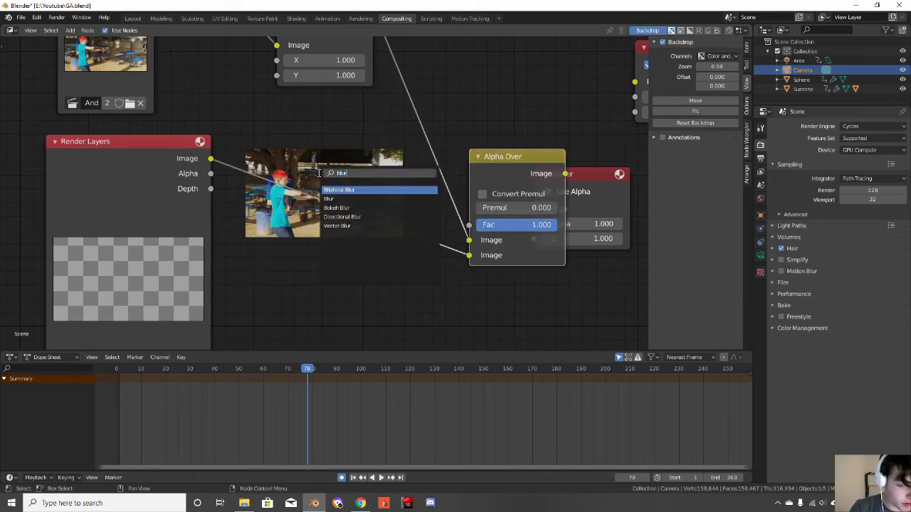
key(Down)
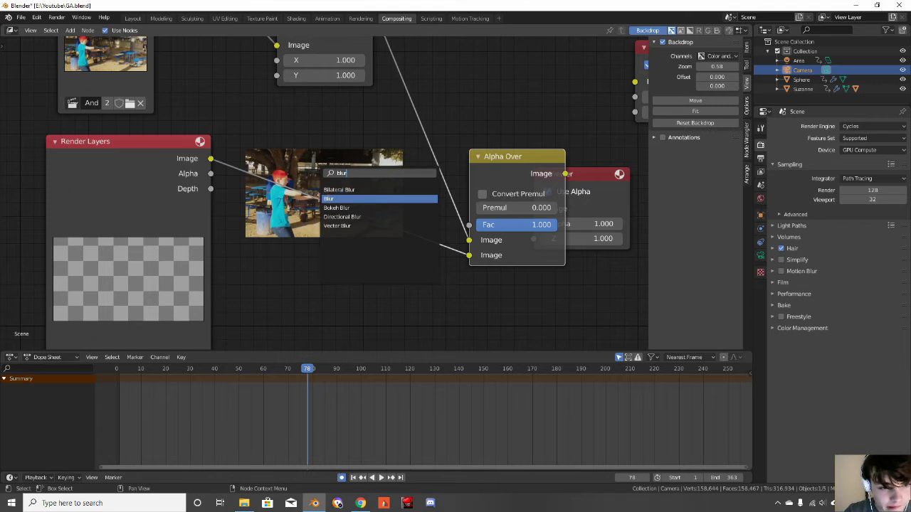
key(Return)
click(333, 109)
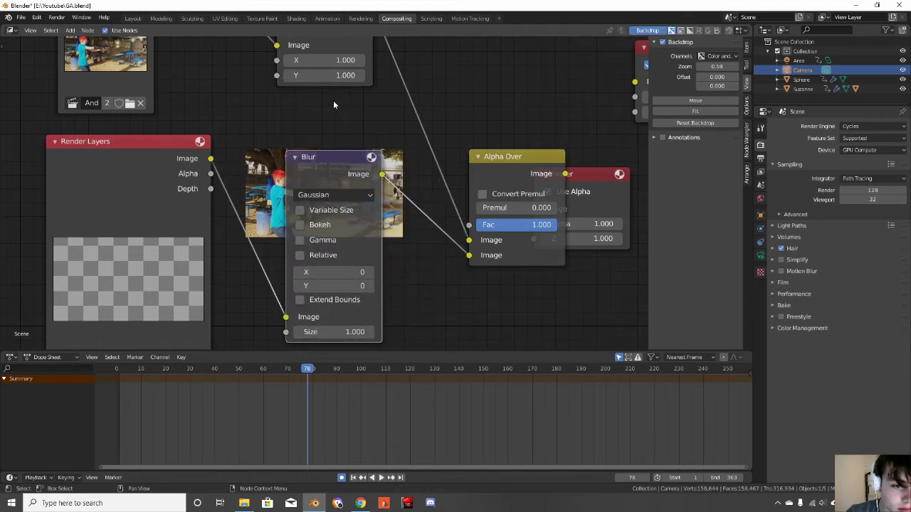
drag(327, 165, 412, 134)
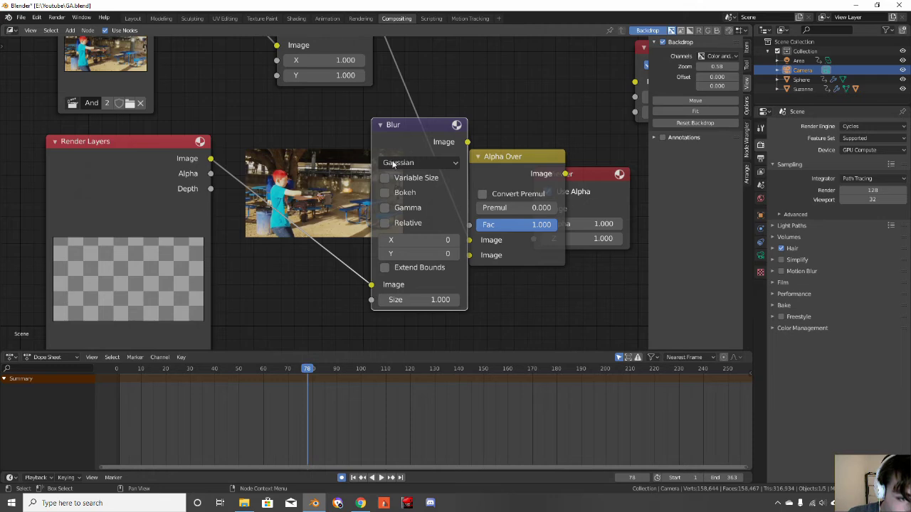
Advance to frame 79 and render it to update the composite with the fireball
key(Right)
key(F12)
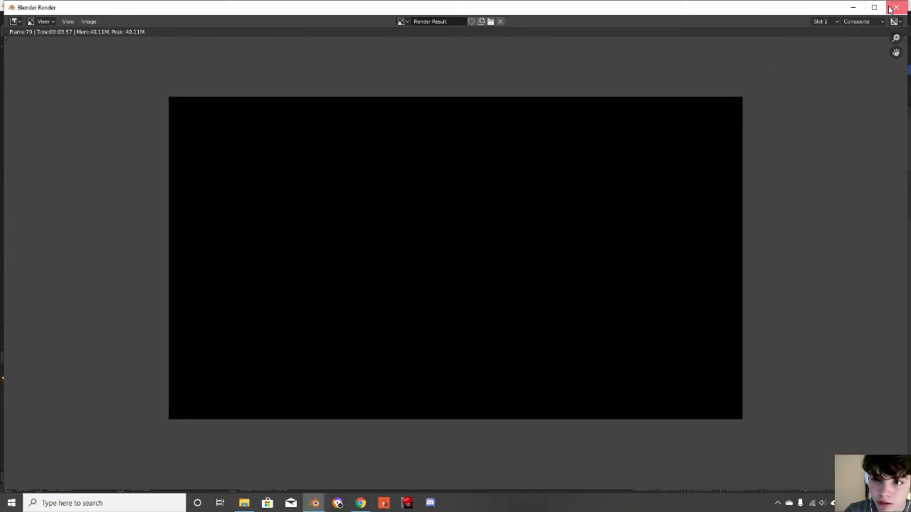
click(890, 8)
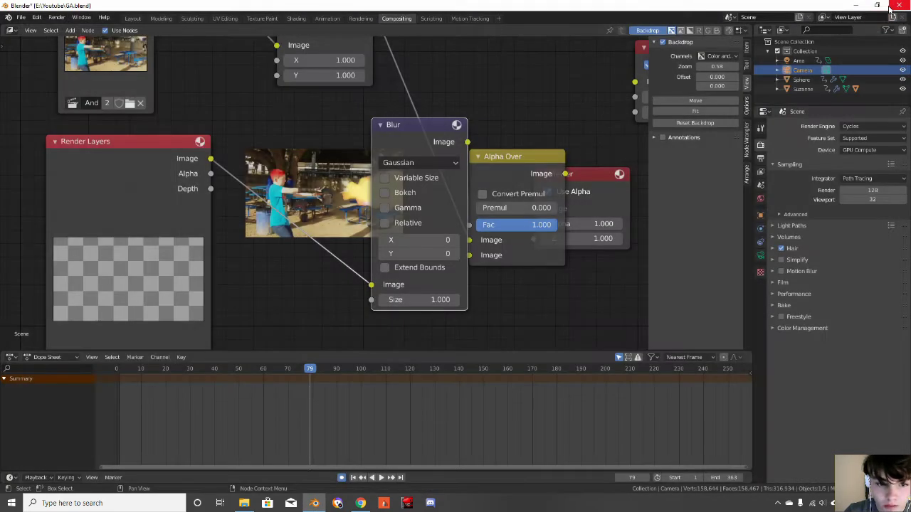
Set the Blur node's X and Y values to 10
scroll(297, 197, up, 3)
middle_drag(297, 198, 367, 163)
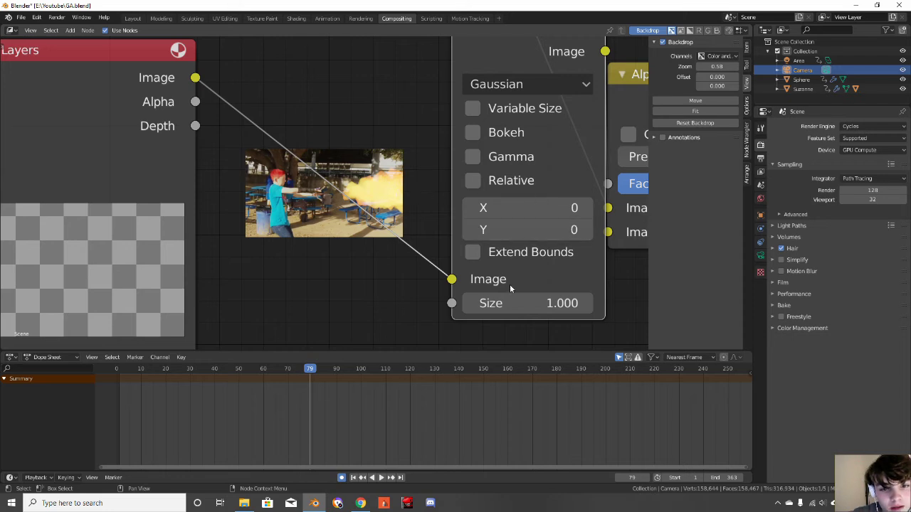
drag(526, 208, 551, 208)
drag(507, 229, 465, 229)
mouse_move(520, 207)
mouse_down()
mouse_move(498, 207)
mouse_move(507, 207)
mouse_up()
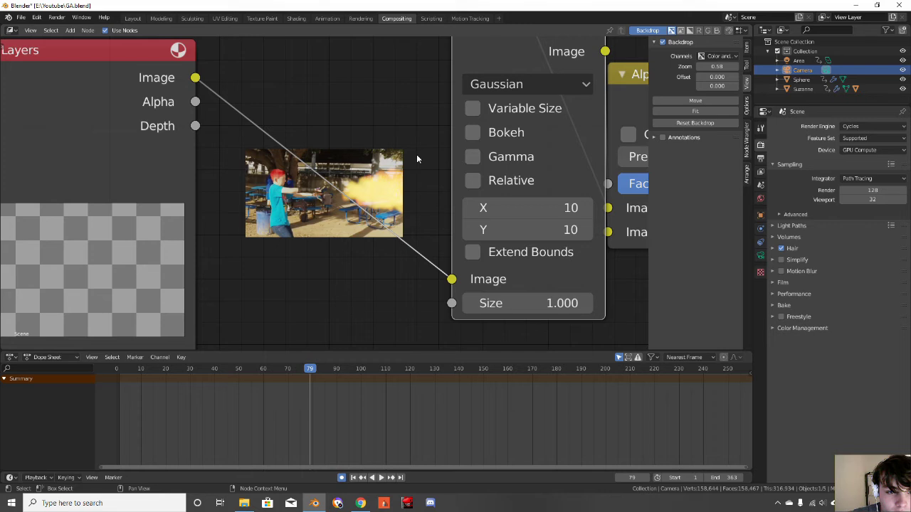
Move the Blur and Alpha Over nodes closer to Render Layers and insert a Mix node between Alpha Over and Viewer
scroll(415, 170, down, 4)
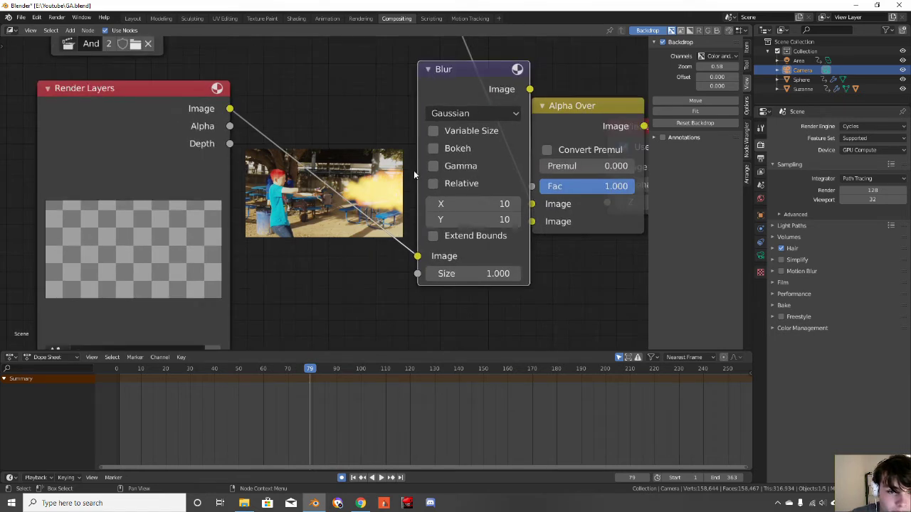
drag(407, 122, 301, 168)
drag(509, 137, 443, 125)
key(shift+a)
click(457, 120)
text(mi)
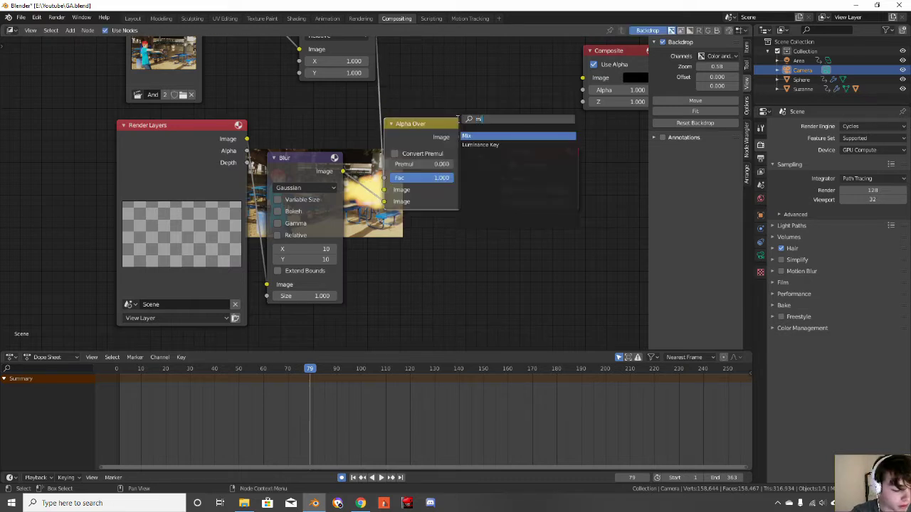
click(466, 135)
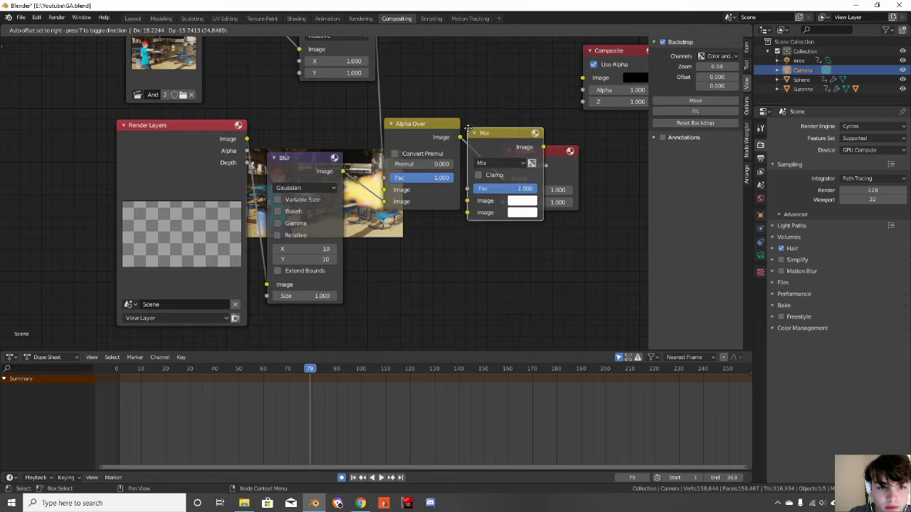
click(466, 137)
Detach the Blur and Scale links from Alpha Over, connecting Blur to the Mix node's first Image input and Scale to its second
drag(385, 191, 504, 206)
drag(382, 203, 503, 213)
scroll(367, 141, down, 2)
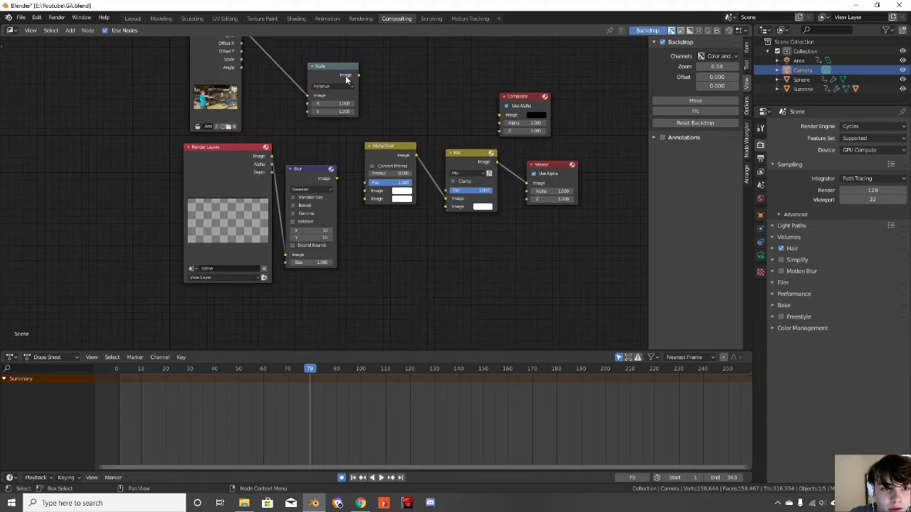
drag(357, 75, 446, 198)
click(336, 182)
drag(336, 182, 489, 201)
scroll(488, 212, up, 2)
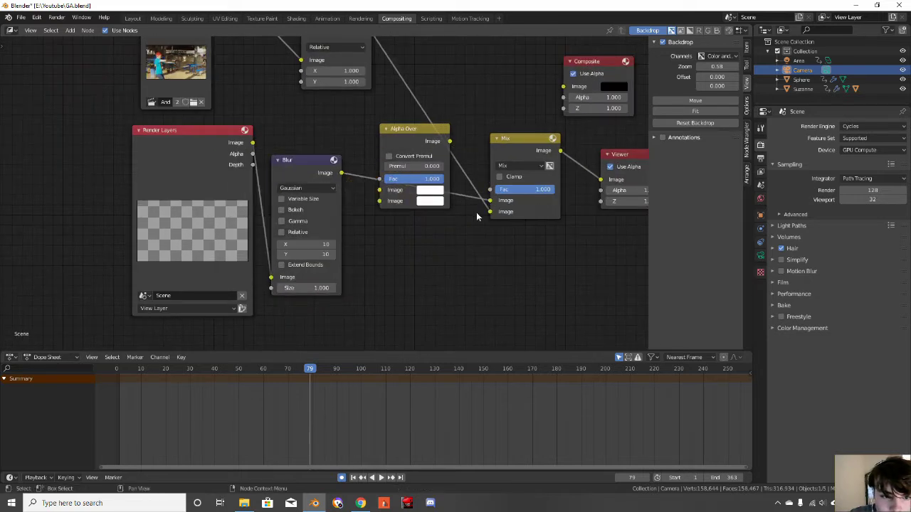
Set the Mix node to Add and swap its links so Scale feeds the first Image input and Blur the second
scroll(467, 221, up, 2)
middle_drag(408, 156, 308, 213)
click(498, 180)
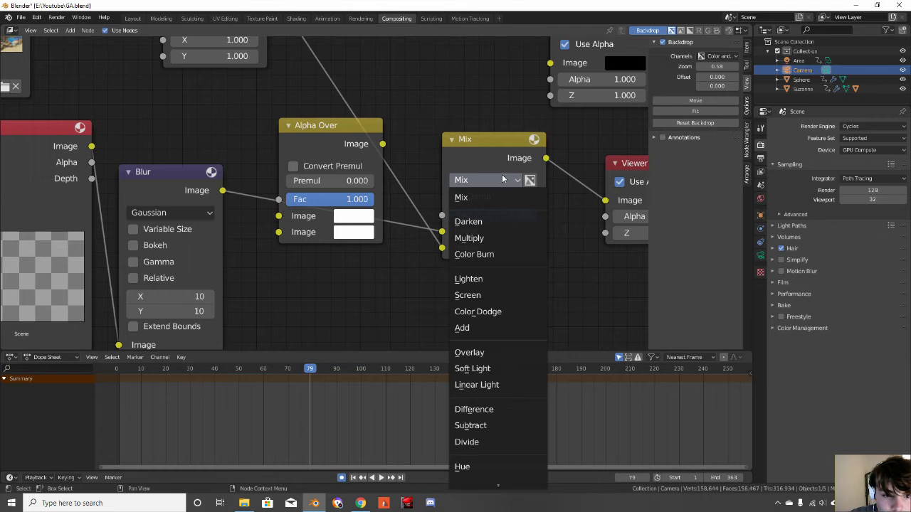
click(484, 328)
drag(440, 246, 441, 248)
Try the Lighten, Color Dodge and Multiply blending modes on the Mix node to compare the fireball's look
middle_drag(485, 193, 391, 140)
click(395, 127)
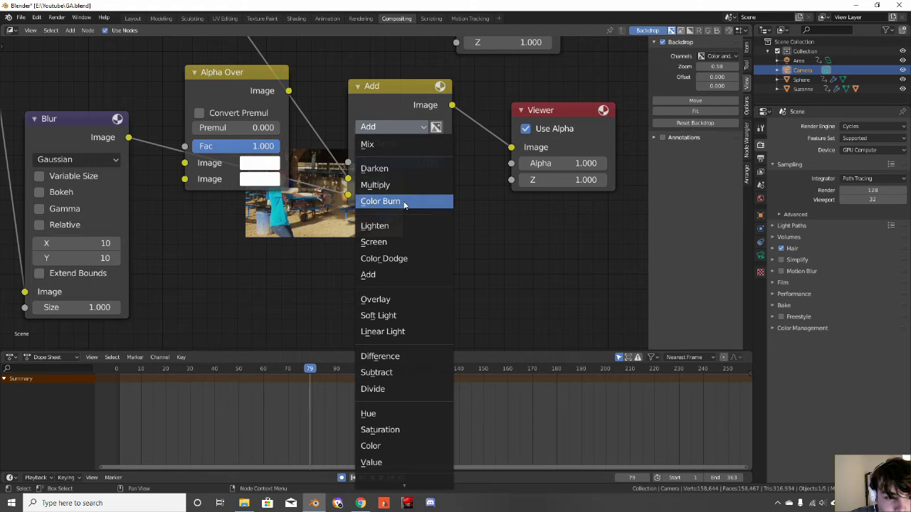
click(374, 226)
middle_drag(244, 293, 241, 232)
click(405, 74)
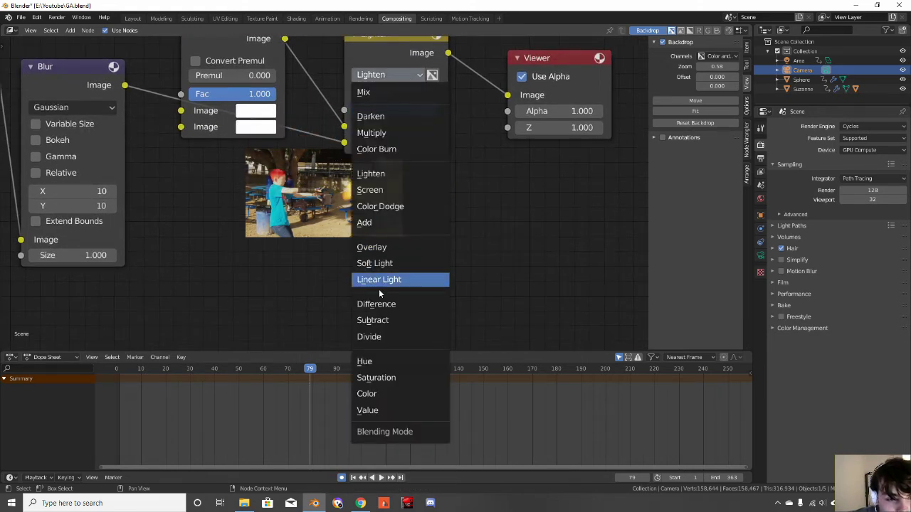
click(385, 205)
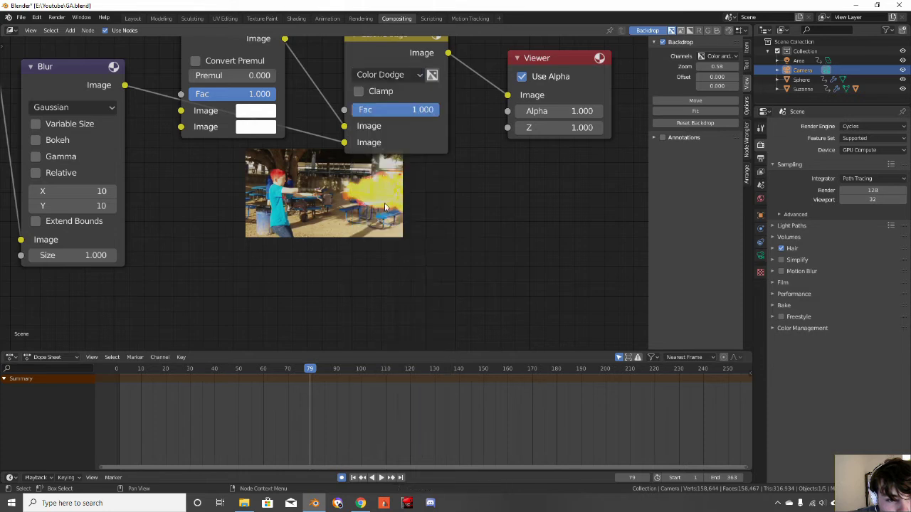
click(383, 75)
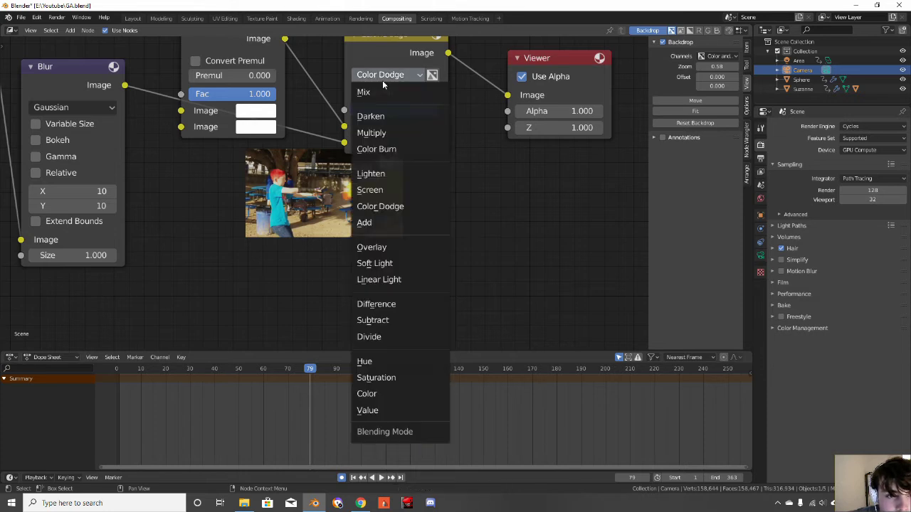
click(398, 133)
mouse_move(344, 143)
mouse_down()
mouse_move(343, 131)
mouse_move(344, 142)
mouse_up()
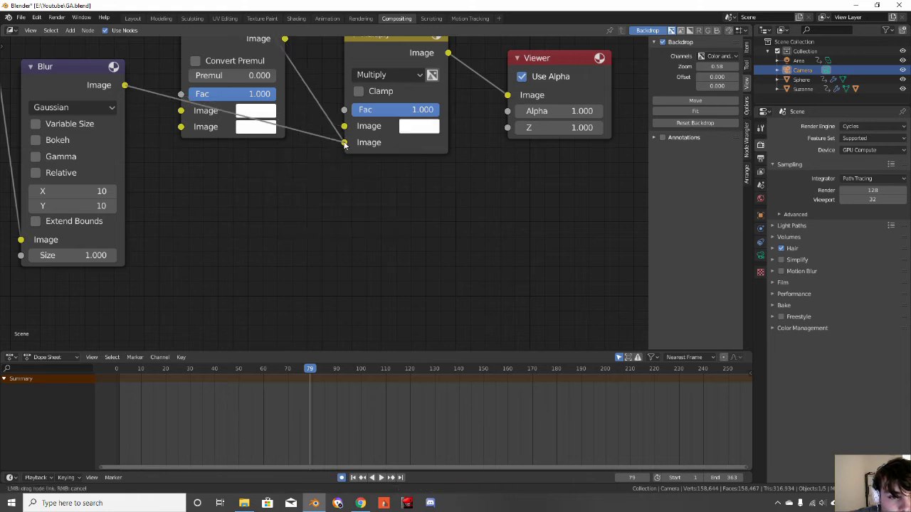
Try the Overlay and Linear Light blending modes on the Mix node
click(374, 77)
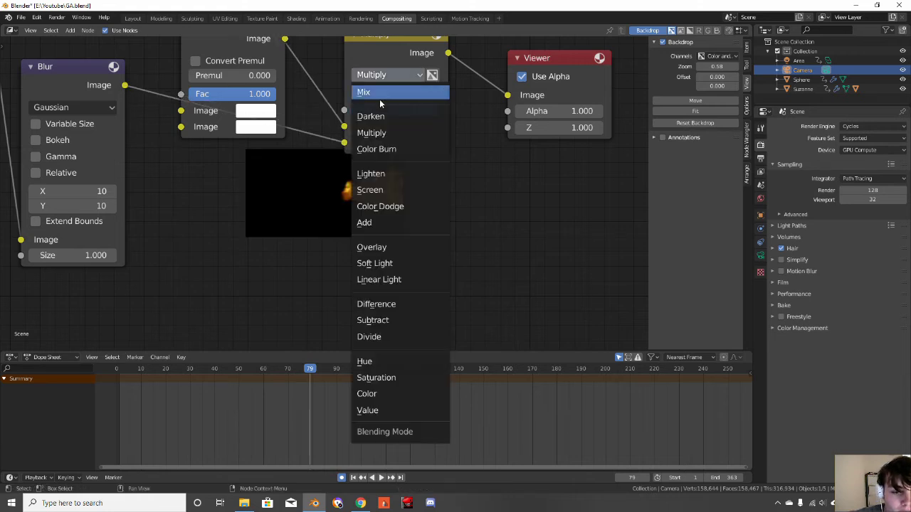
click(407, 247)
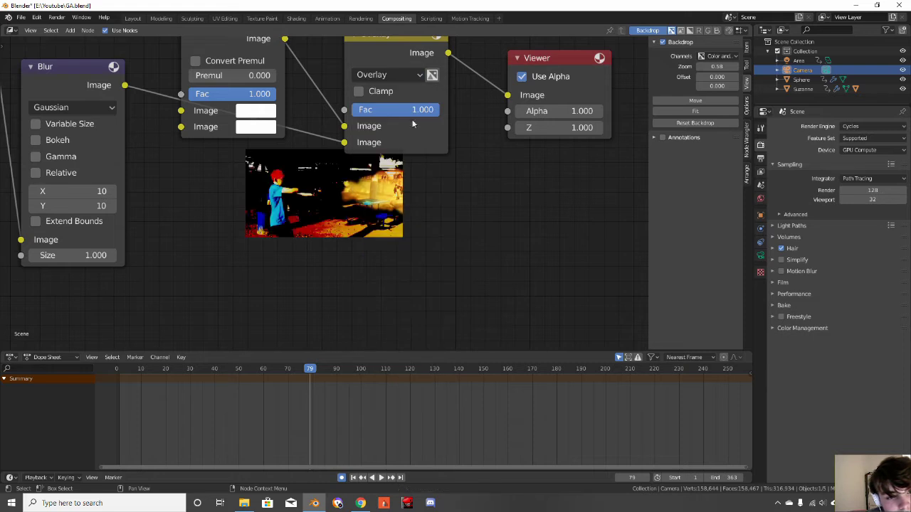
click(401, 79)
click(416, 278)
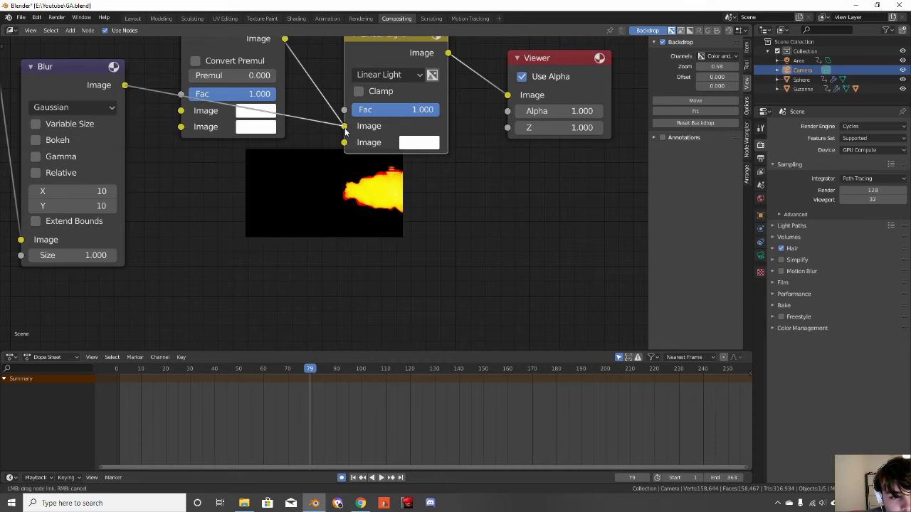
click(398, 75)
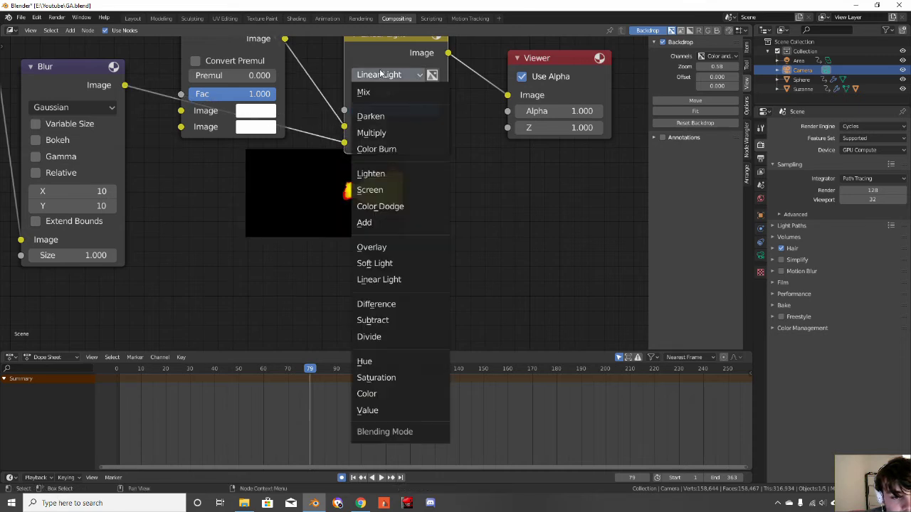
click(390, 281)
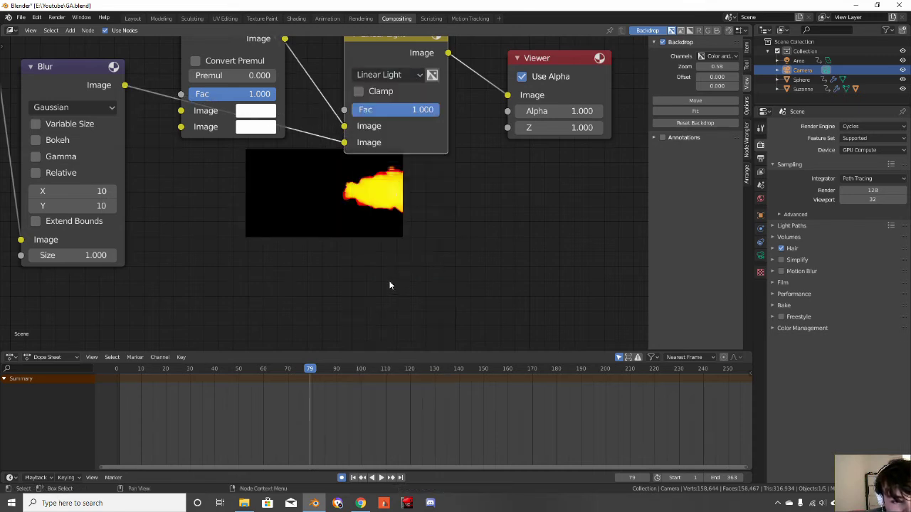
Try the Difference, Subtract and Hue blending modes on the Mix node
click(379, 76)
click(399, 302)
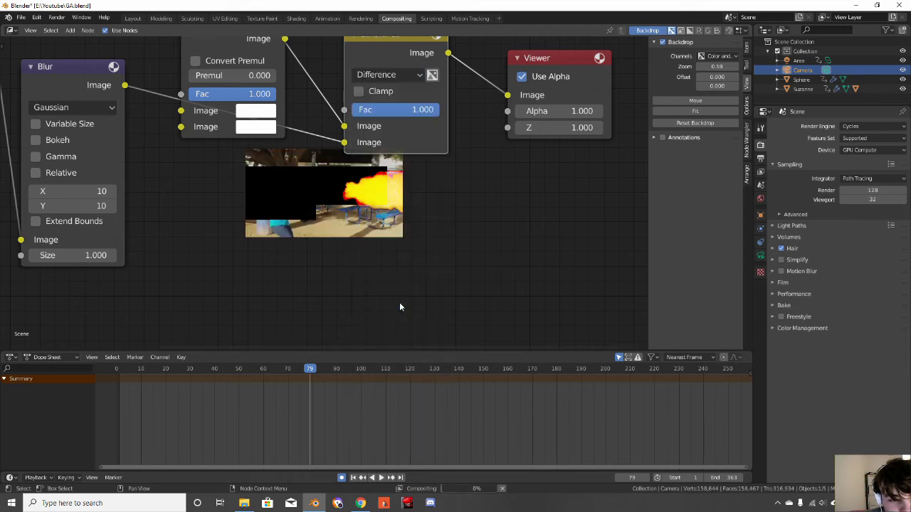
click(384, 80)
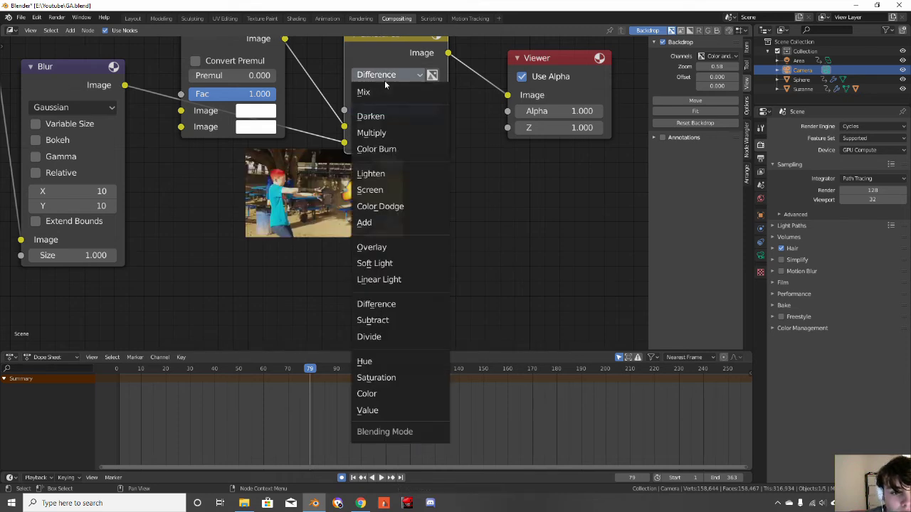
click(390, 320)
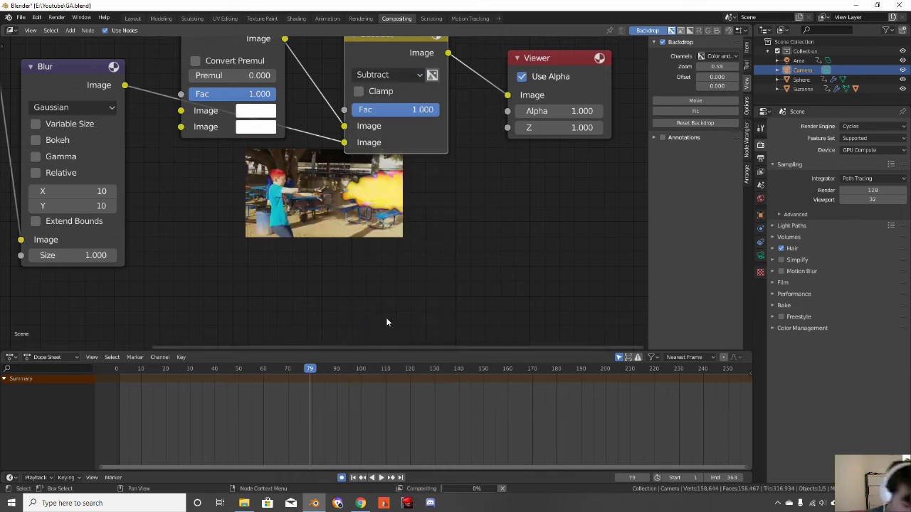
click(394, 74)
click(393, 359)
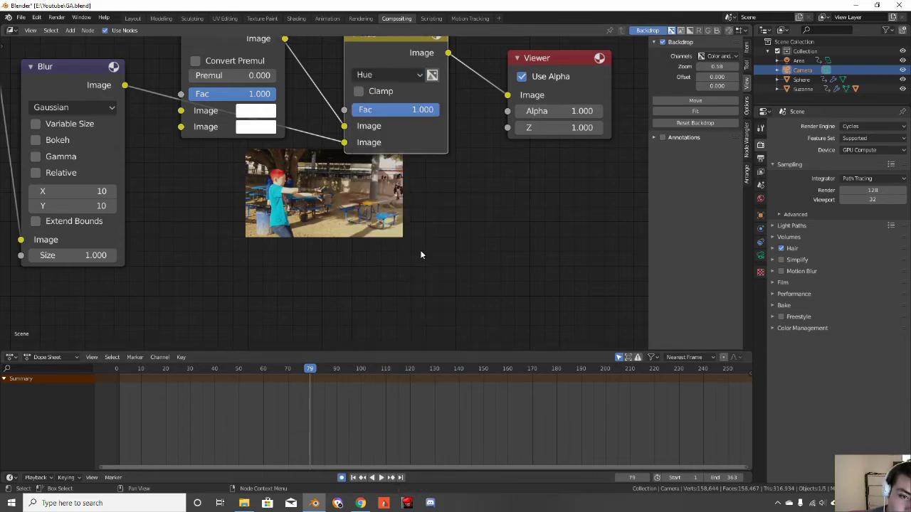
Try the Color and Value blending modes on the Mix node
click(408, 79)
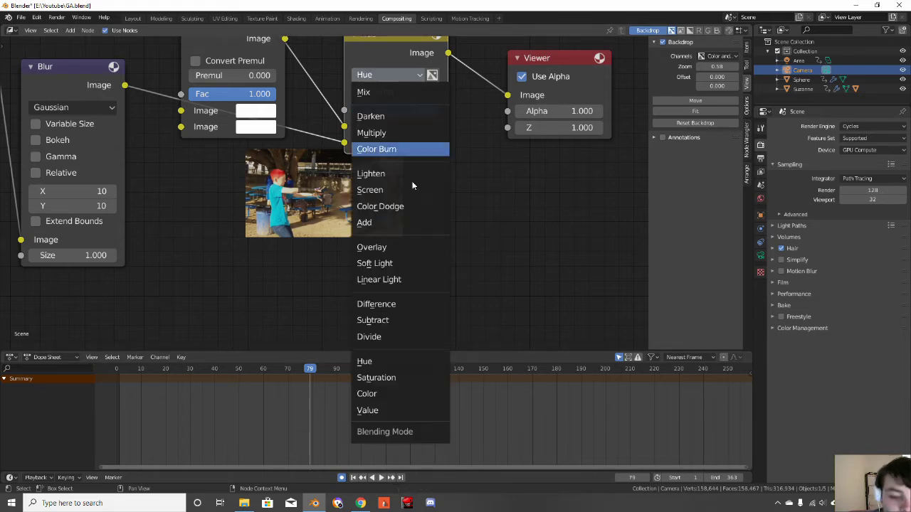
click(388, 396)
click(400, 77)
key(Escape)
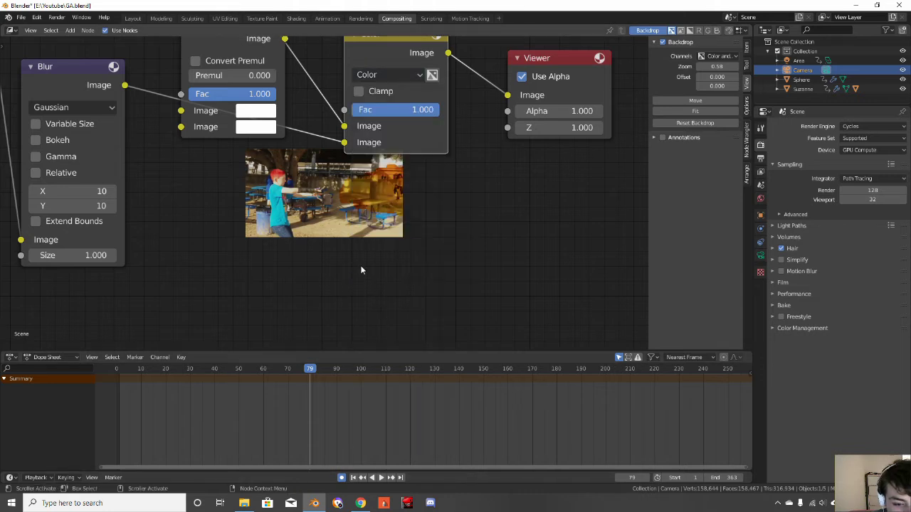
click(419, 76)
click(391, 411)
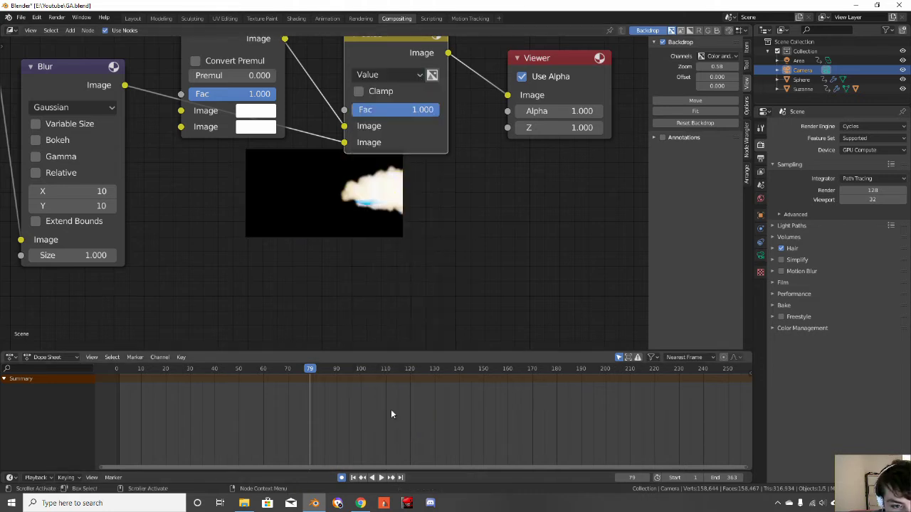
click(409, 77)
key(Escape)
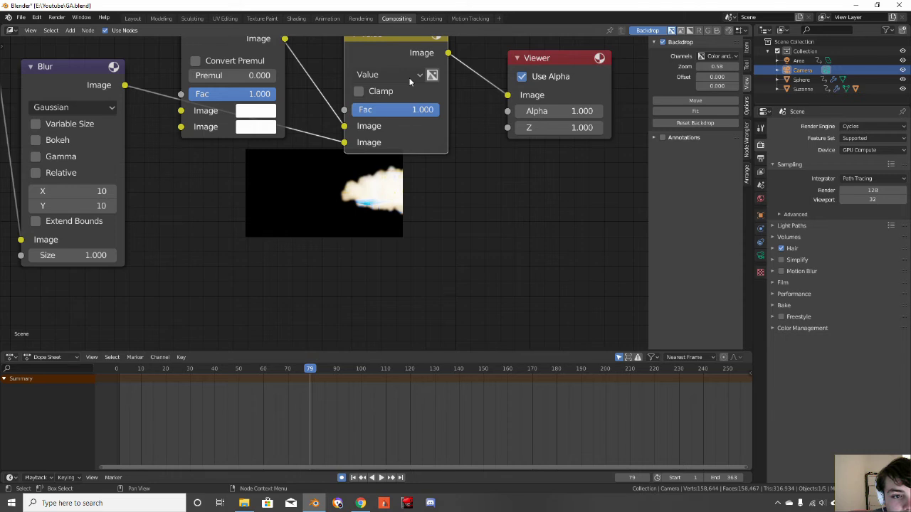
Replace the Mix node with Alpha Over between Scale and Viewer, link Blur to its second Image input, and delete the Mix node
scroll(387, 101, down, 2)
alt+drag(360, 90, 336, 206)
drag(261, 77, 361, 62)
drag(189, 120, 327, 132)
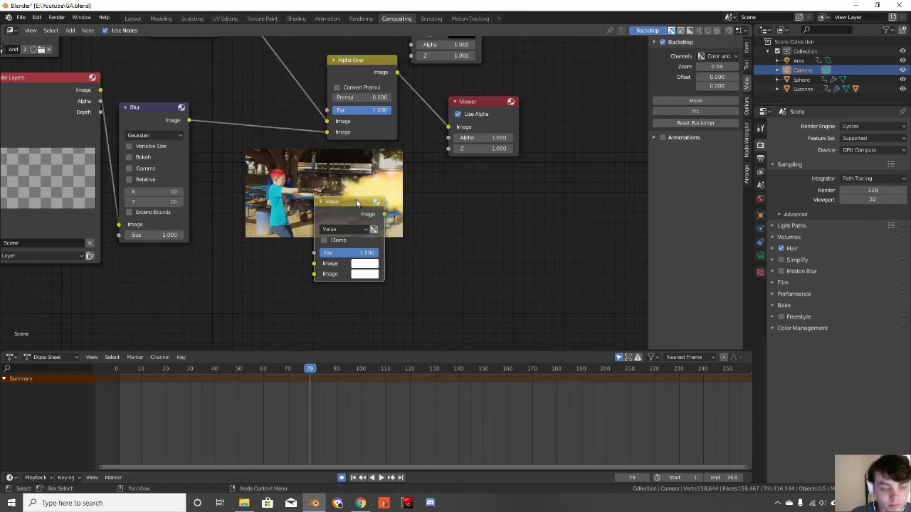
key(x)
Move the Alpha Over node farther away from the Composite and Viewer nodes
scroll(416, 201, up, 2)
middle_drag(416, 201, 373, 285)
scroll(373, 285, down, 1)
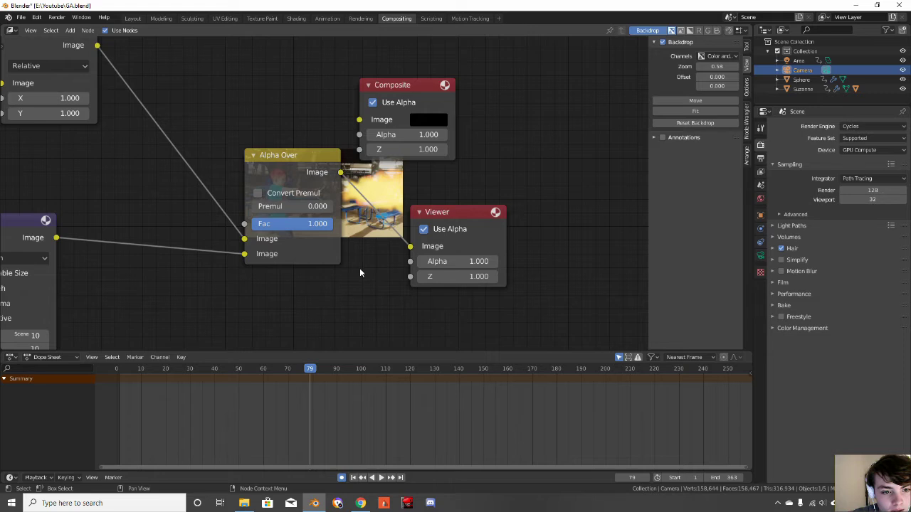
key(g)
click(365, 347)
Scrub and play through the footage with the fireball composite, stopping at frame 201
drag(320, 368, 691, 370)
scroll(689, 377, down, 4)
middle_drag(654, 385, 538, 385)
key(space)
drag(414, 376, 387, 372)
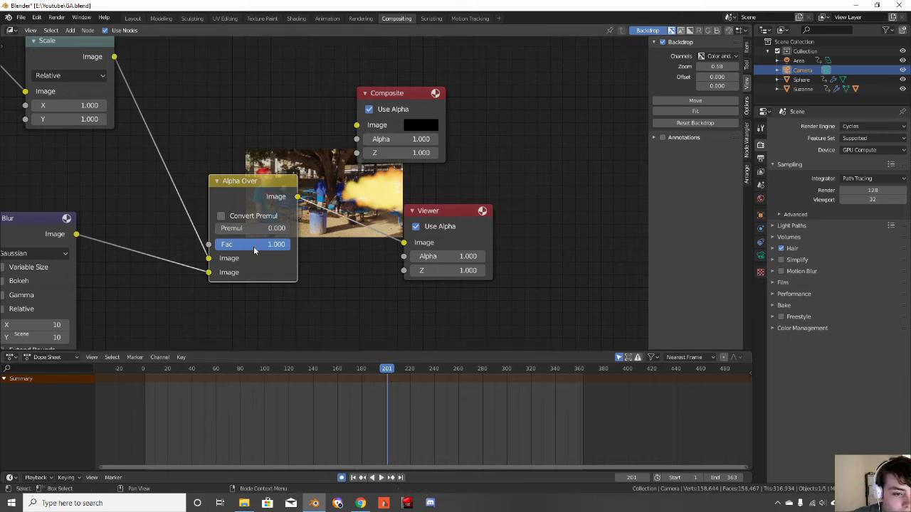
Go to frame 193 and keyframe the Blur node's X and Y values at 10
scroll(253, 249, down, 2)
middle_drag(117, 283, 338, 270)
scroll(338, 270, up, 1)
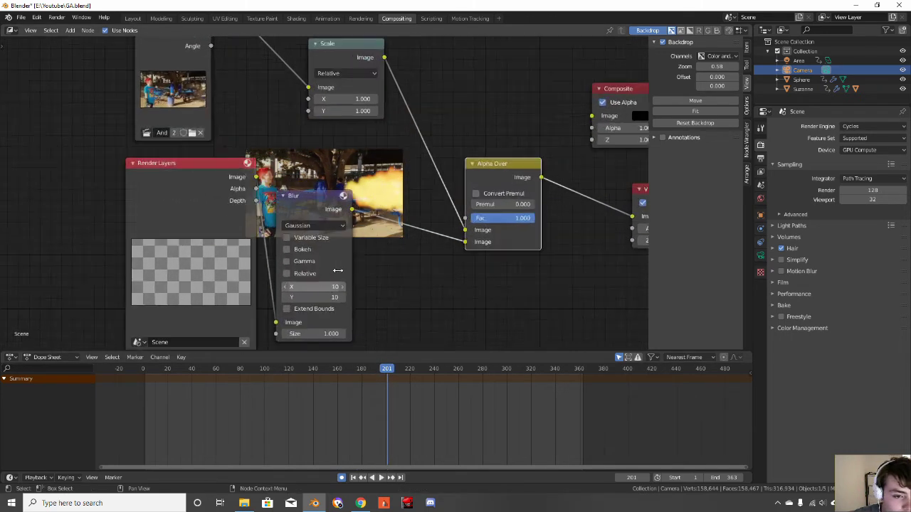
drag(386, 369, 377, 370)
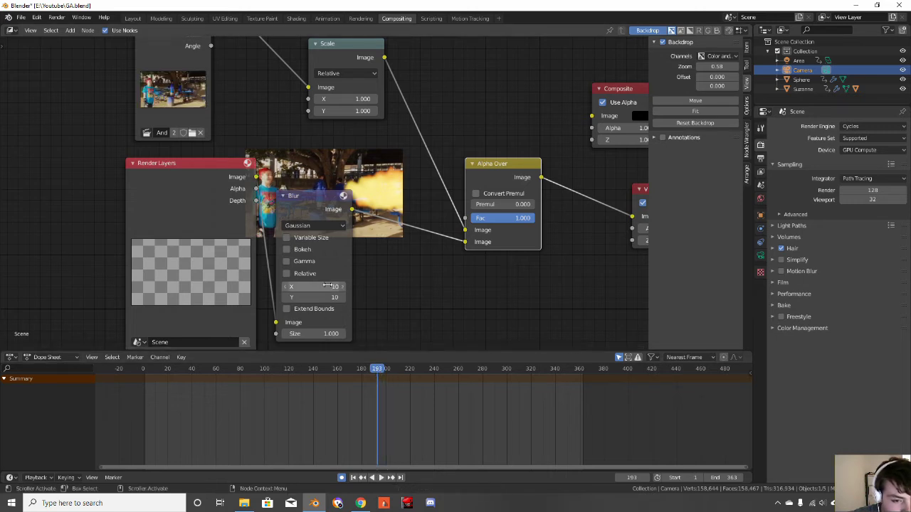
key(i)
key(i)
Advance to frame 194 and set the Blur node's X and Y values to 0
key(Right)
click(324, 287)
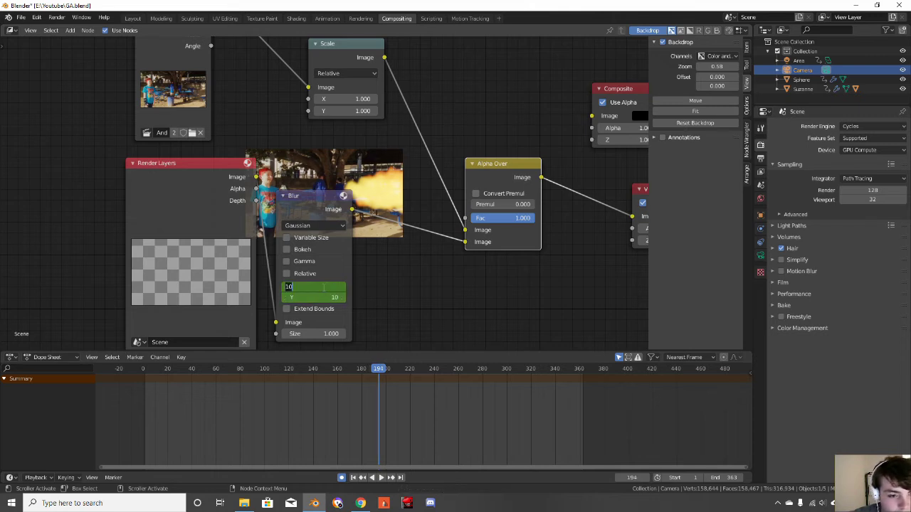
text(0)
key(Return)
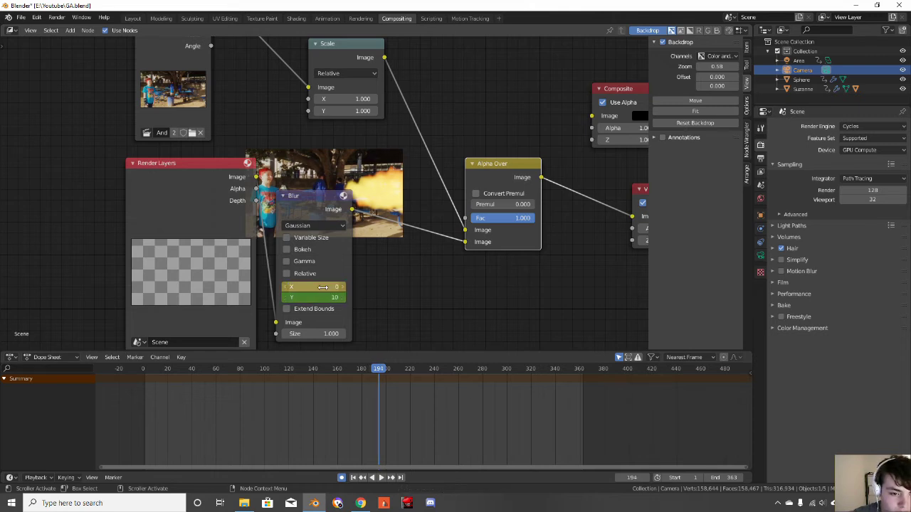
click(322, 298)
text(0)
key(Return)
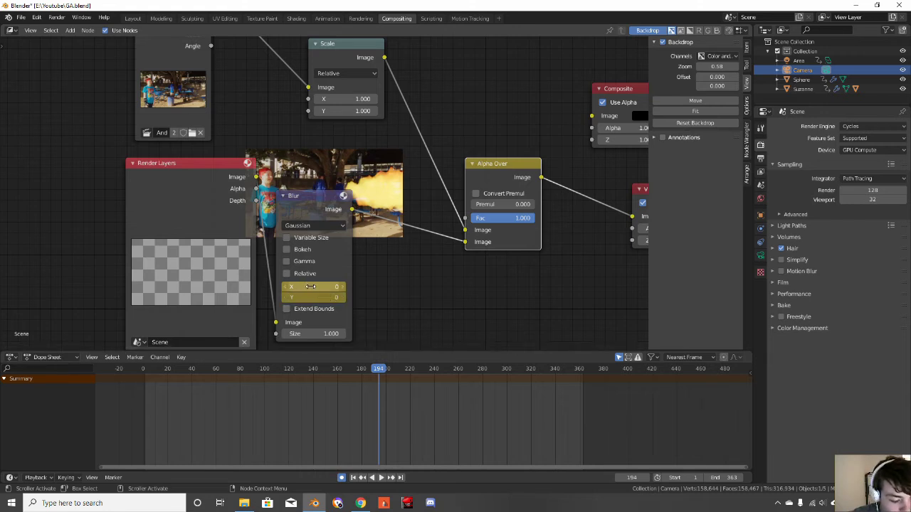
Return to frame 2, switch to the Layout workspace, and set the render output path to E:\Youtube\muzzle shot a1
drag(372, 368, 145, 368)
click(132, 18)
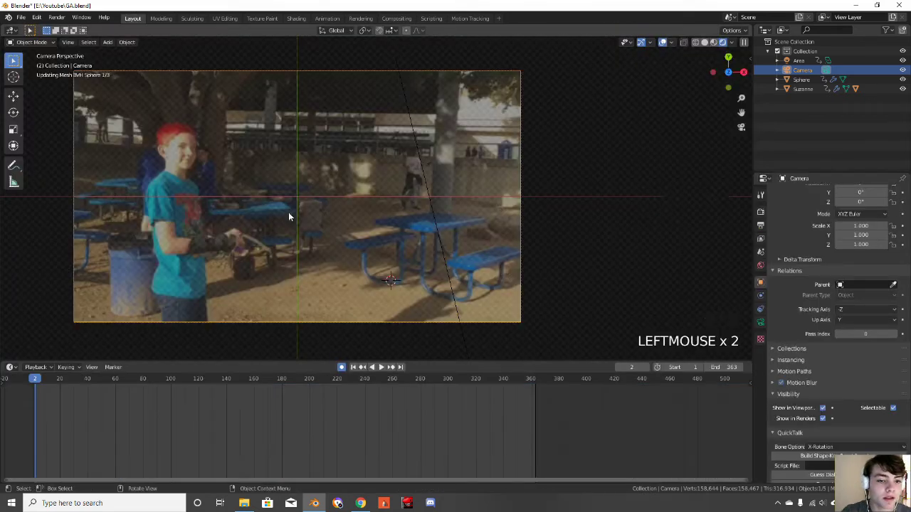
scroll(596, 263, down, 2)
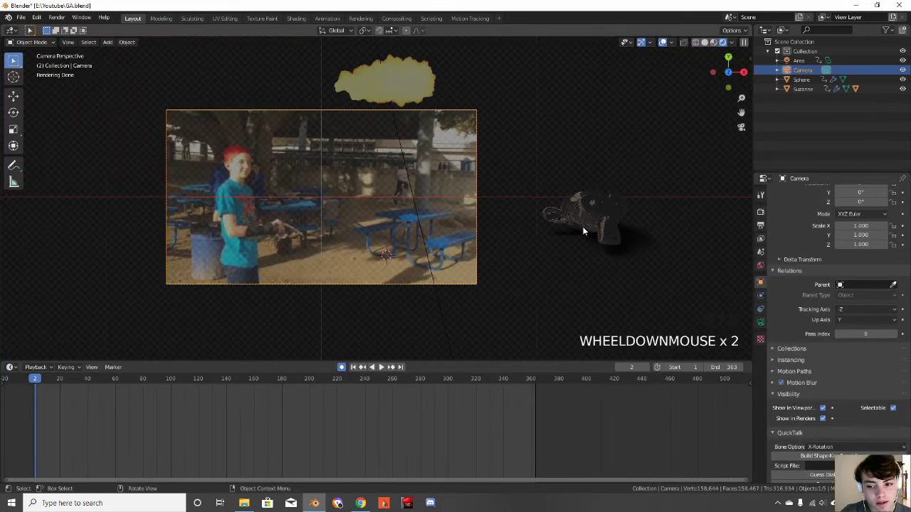
click(761, 225)
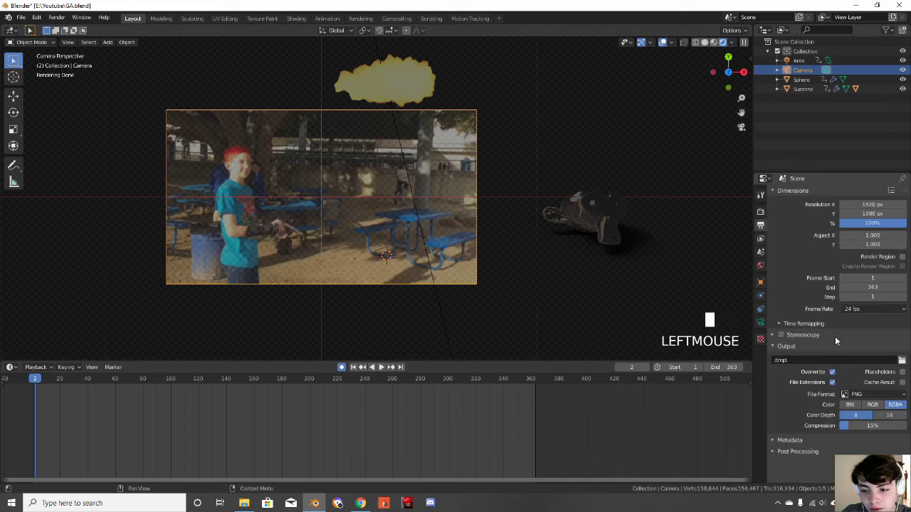
click(901, 360)
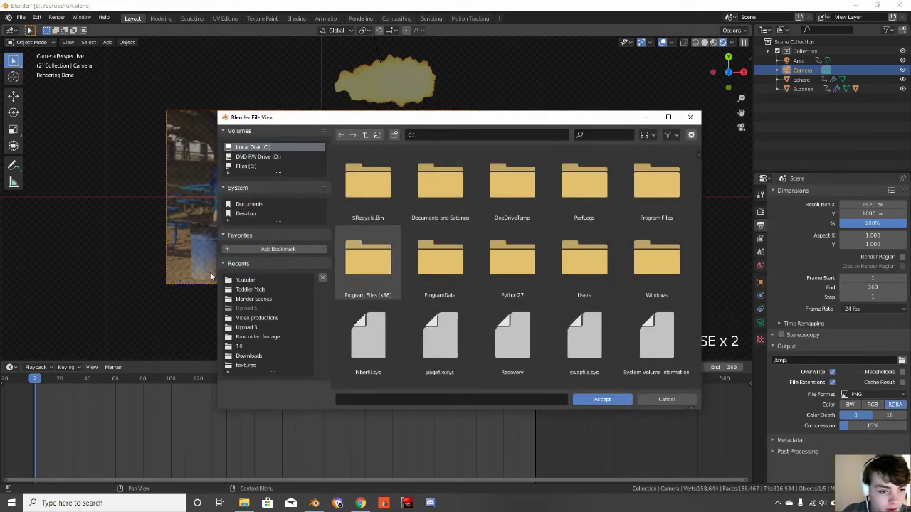
click(245, 279)
click(386, 401)
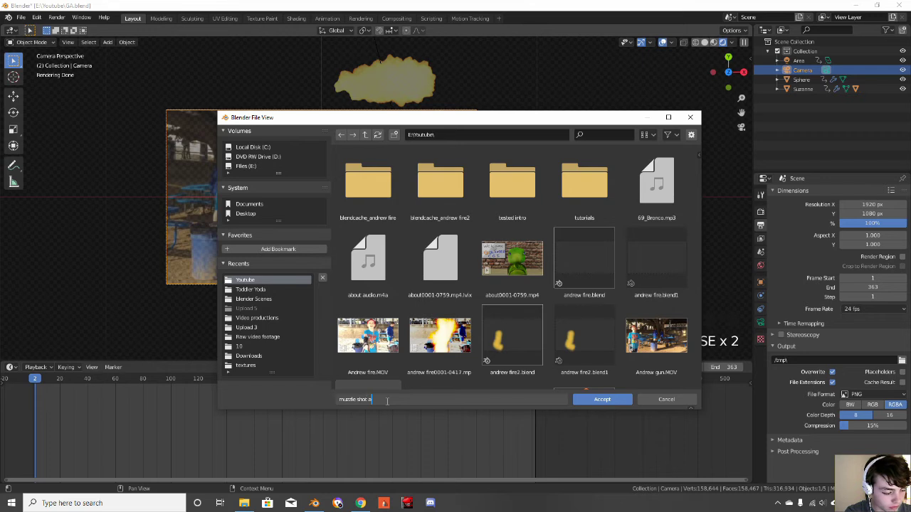
key(Return)
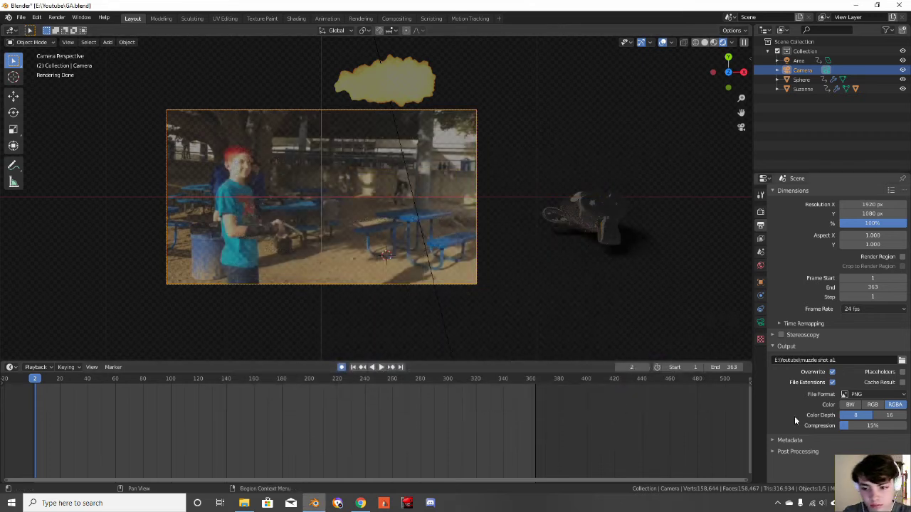
Set the output file format to FFmpeg video and expand its encoding settings
click(886, 394)
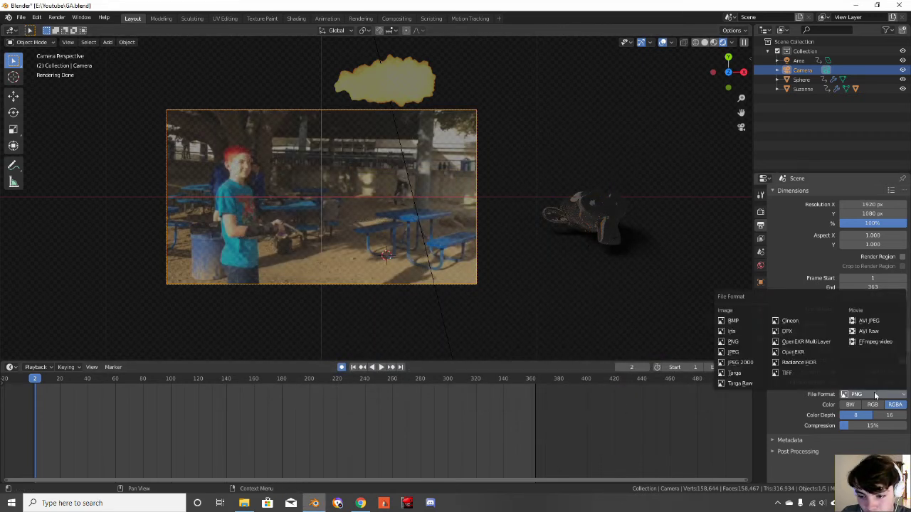
click(872, 345)
click(794, 419)
scroll(818, 398, down, 4)
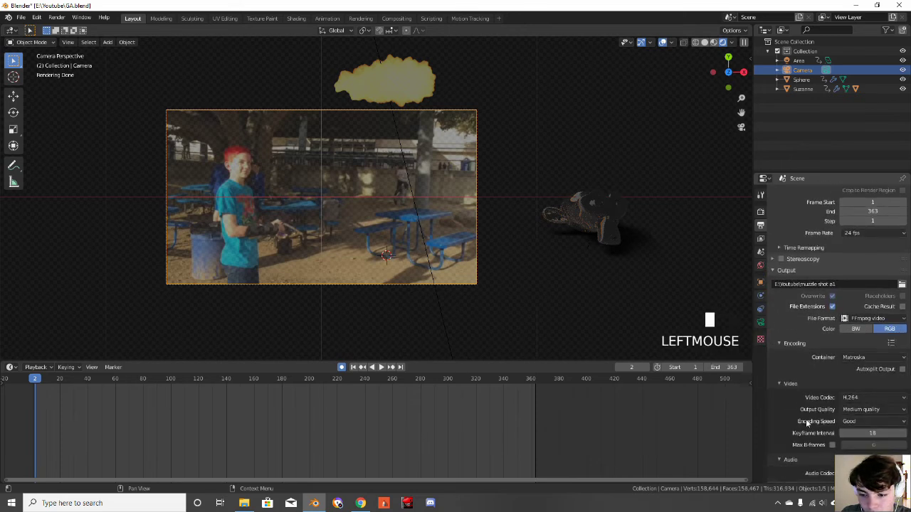
Set the video container to MPEG-4 and the audio codec to MP3
click(865, 356)
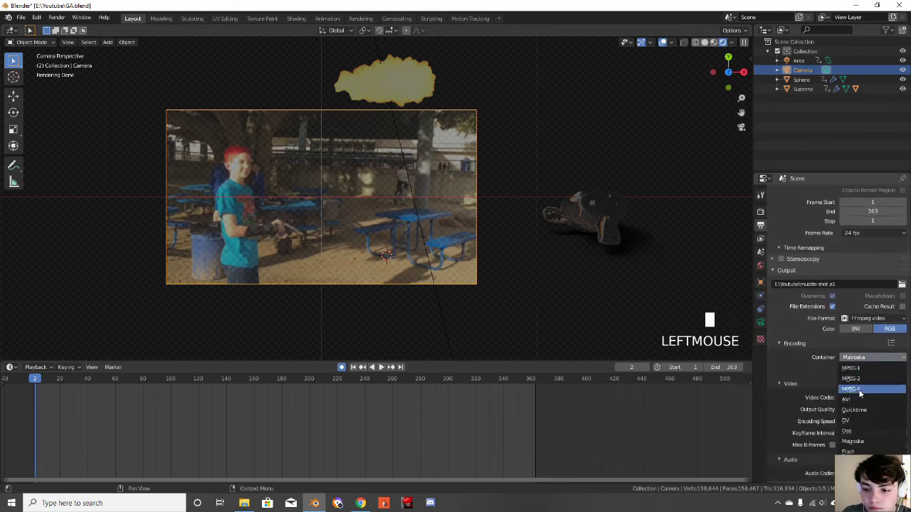
click(851, 389)
scroll(851, 389, down, 1)
click(872, 452)
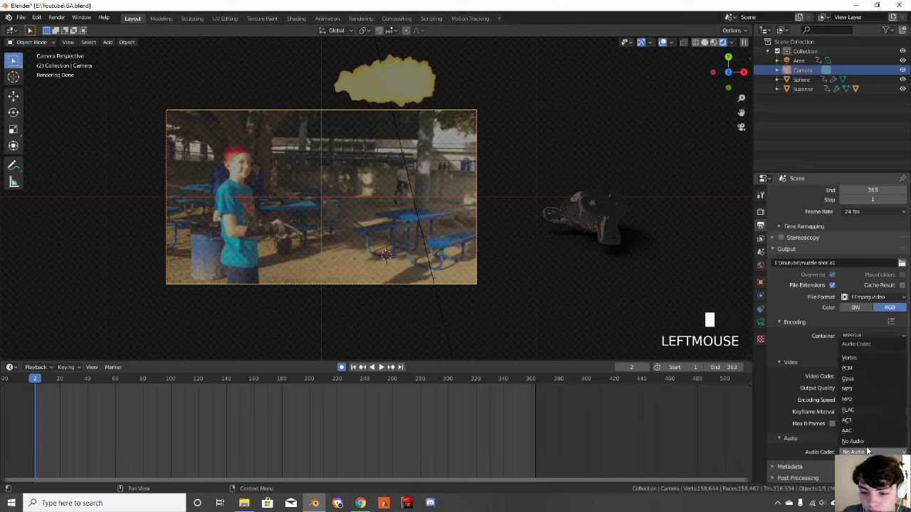
click(865, 386)
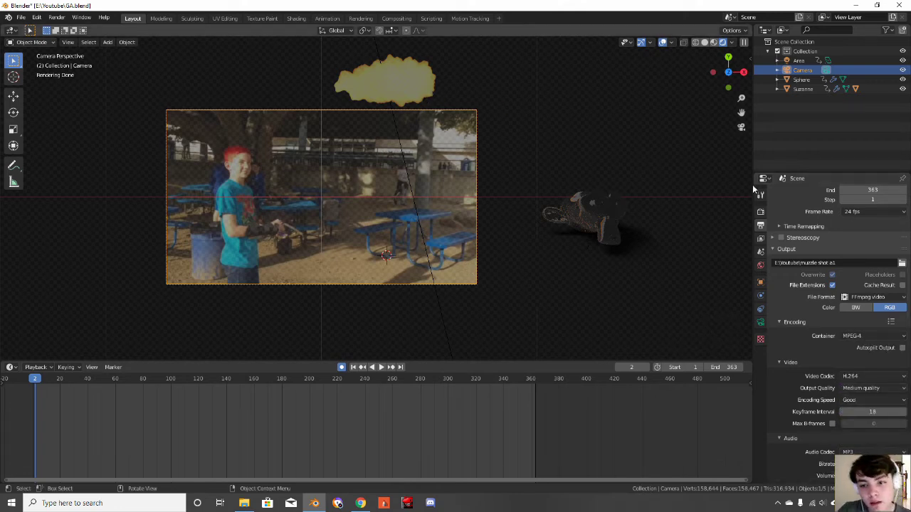
Try the Eevee render engine for the scene and switch back to Cycles
click(759, 212)
click(852, 194)
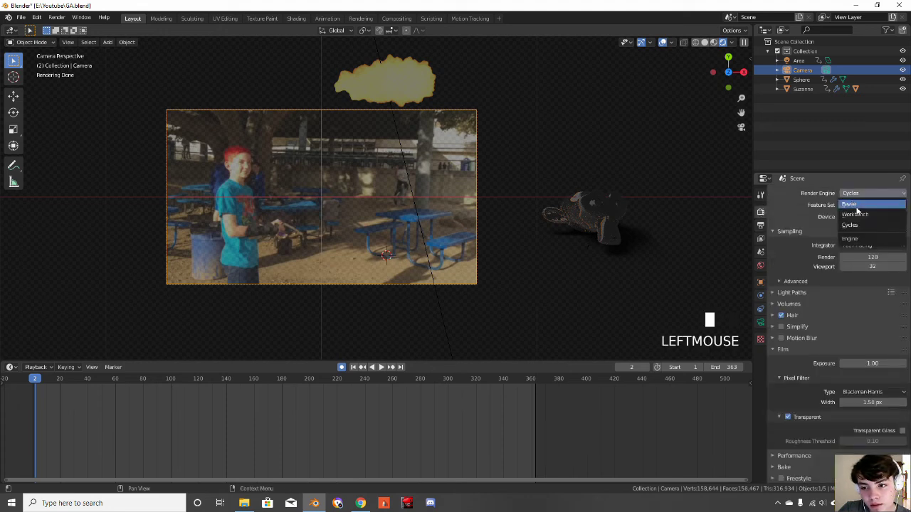
click(862, 205)
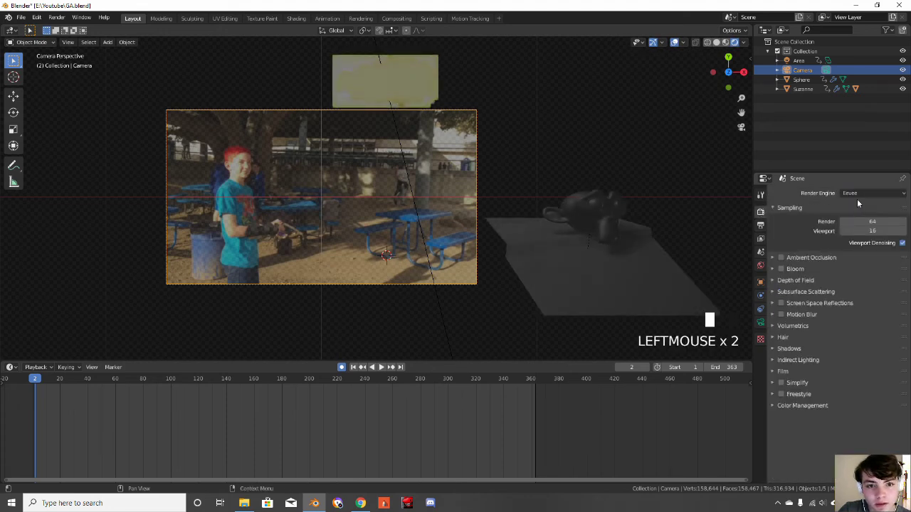
click(857, 194)
click(852, 226)
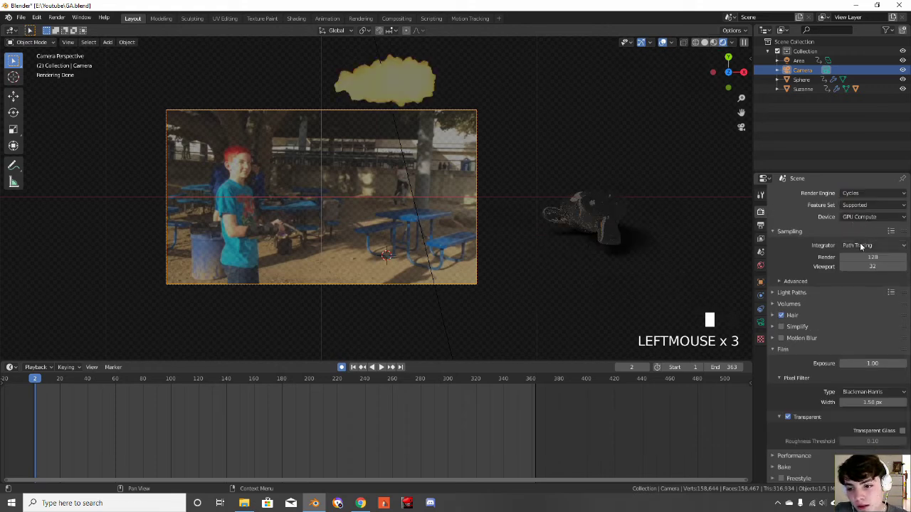
Set the Cycles performance tile size in X to 100
scroll(842, 305, down, 1)
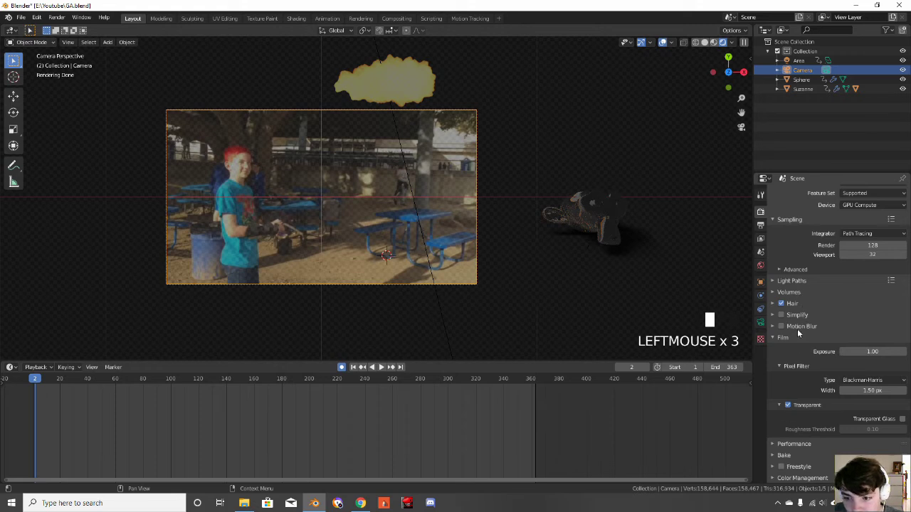
click(804, 441)
scroll(818, 427, down, 6)
click(868, 298)
text(10)
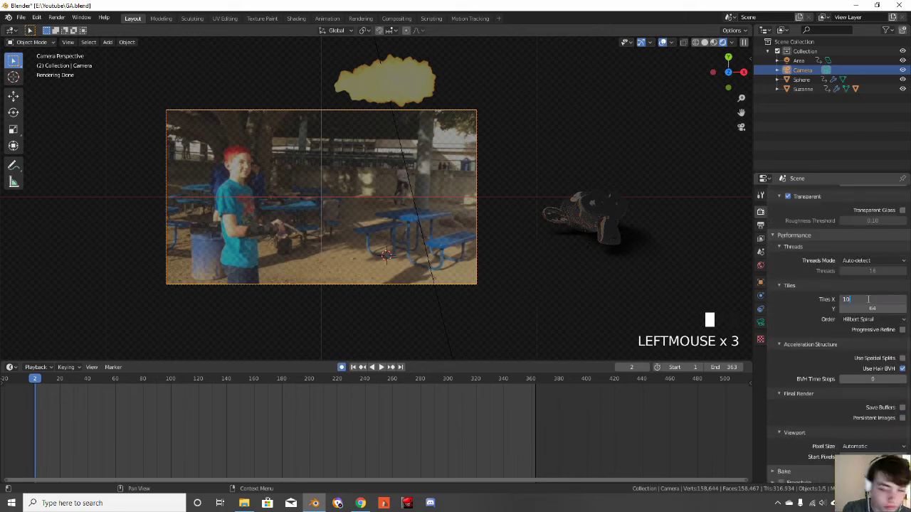
text(0)
key(Return)
In the Compositing workspace, set the footage's Scale node to Render Size
click(396, 18)
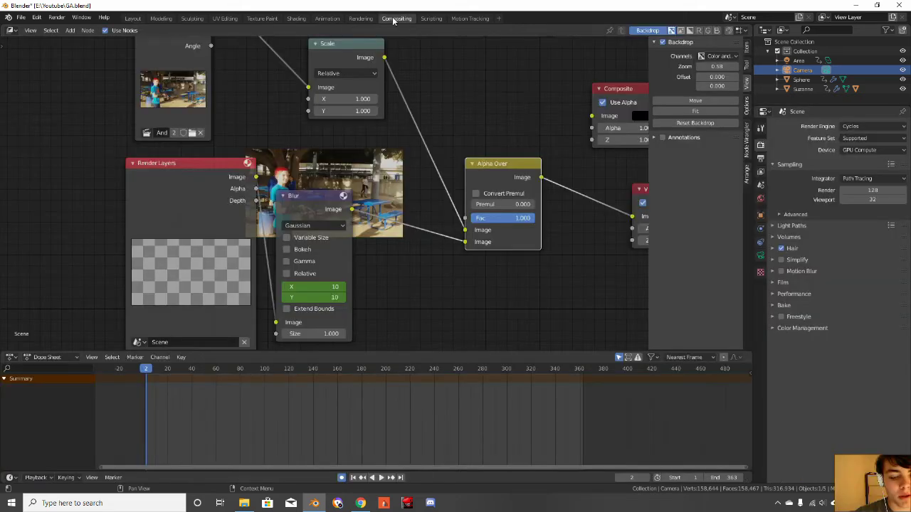
scroll(506, 143, down, 2)
scroll(502, 148, down, 2)
drag(425, 190, 446, 158)
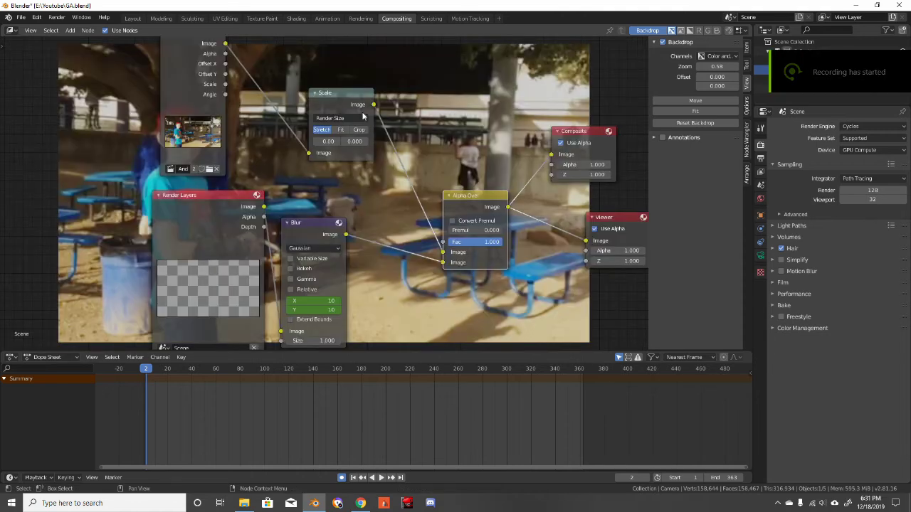
click(344, 118)
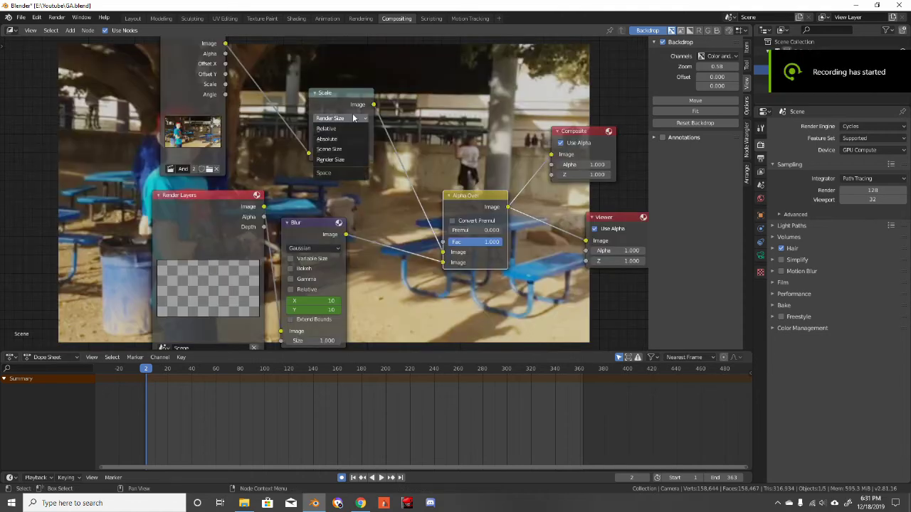
click(340, 158)
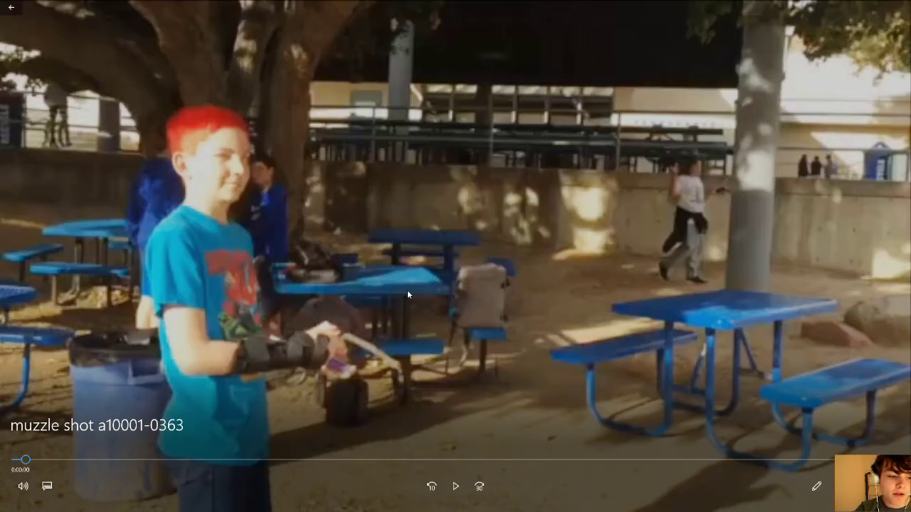
Play the rendered video muzzle shot a10001-0363 in the video player
click(407, 291)
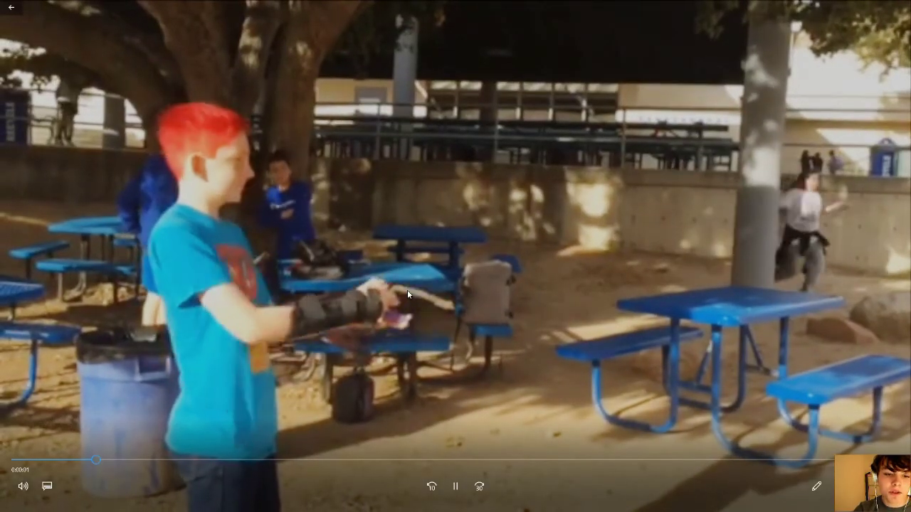
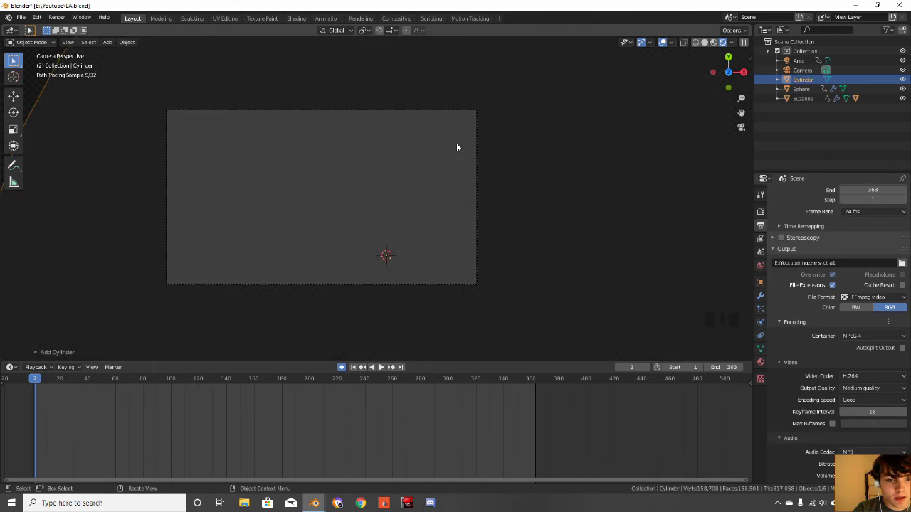
Shrink the new cylinder and move it near the centre of the camera frame
key(s)
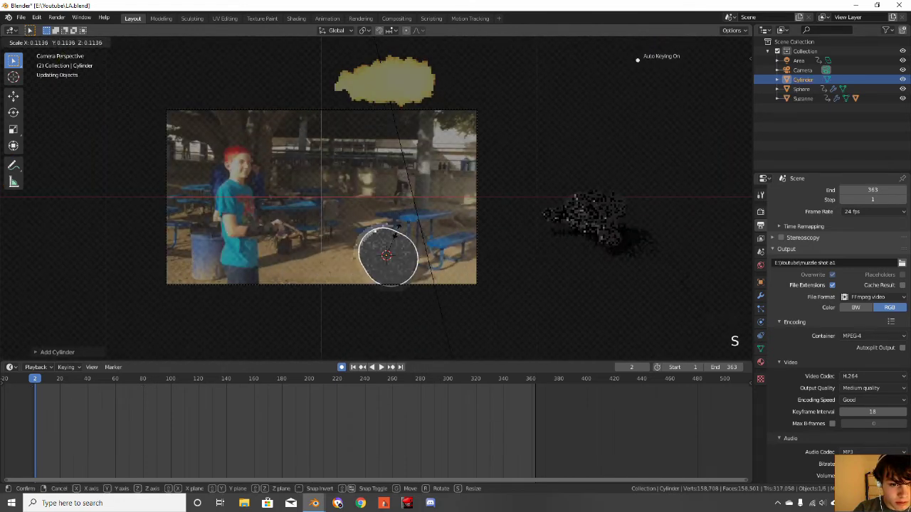
click(392, 240)
key(g)
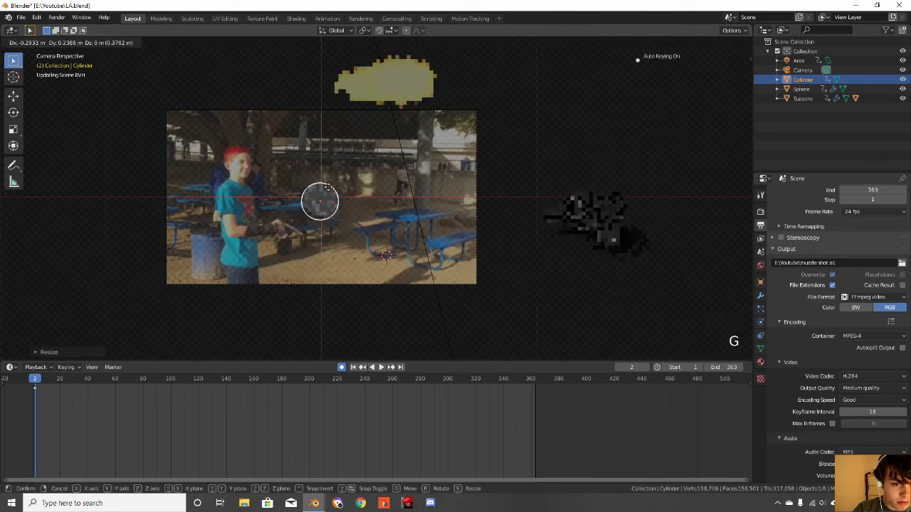
click(326, 187)
Rotate the cylinder 90° onto its side and scale it on every axis except X into a thin horizontal rod
text(rx90)
key(Return)
scroll(365, 174, up, 3)
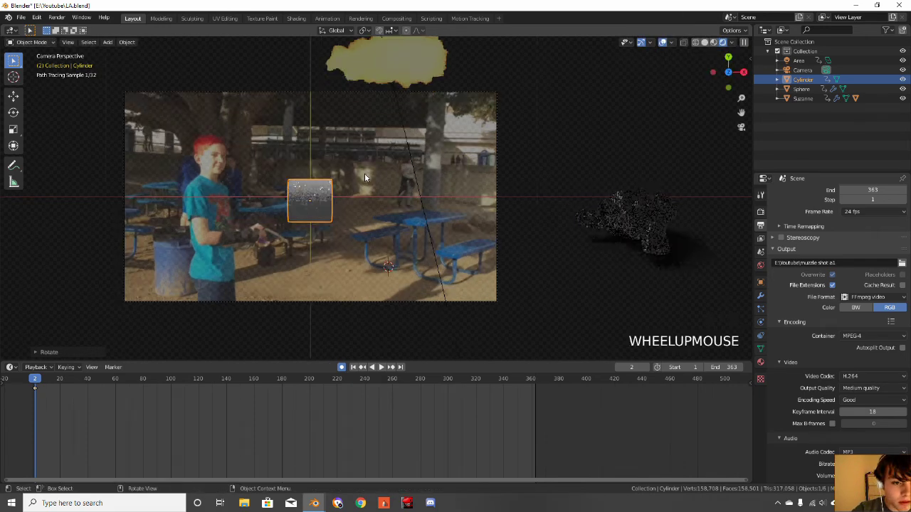
shift+middle_drag(364, 172, 393, 175)
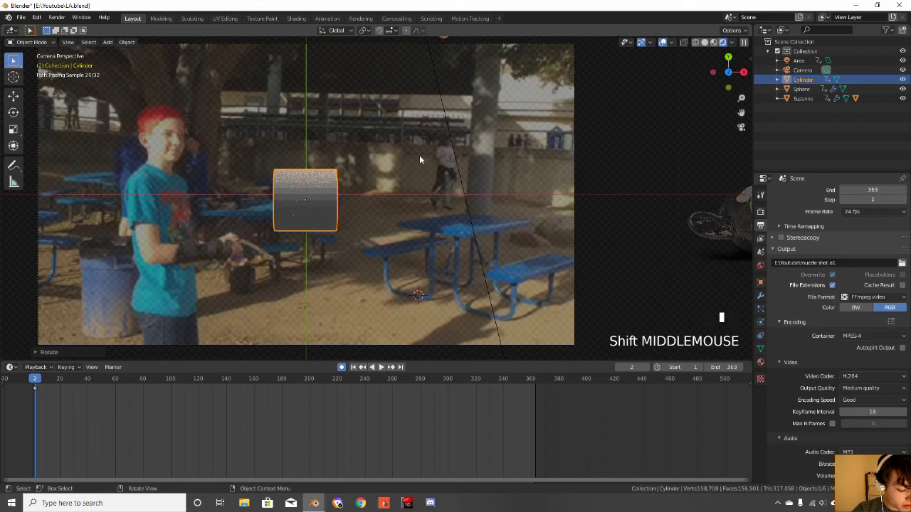
key(s)
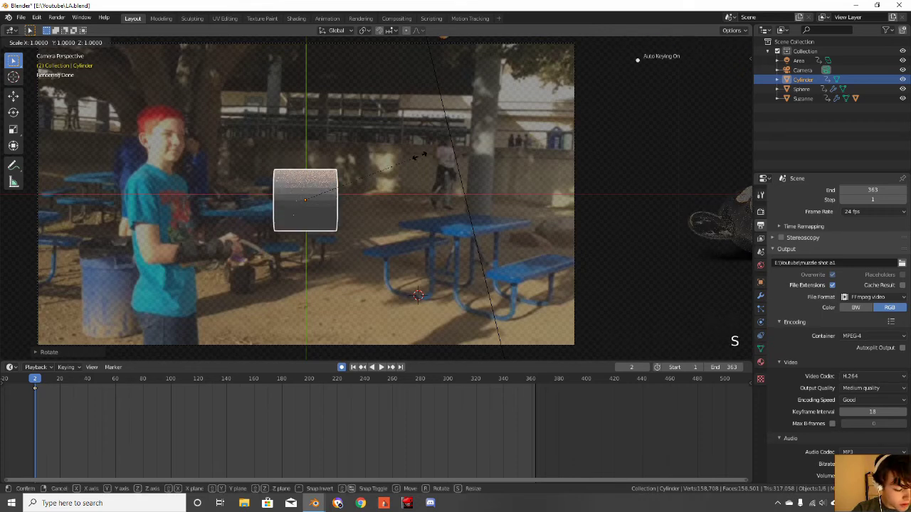
key(shift+x)
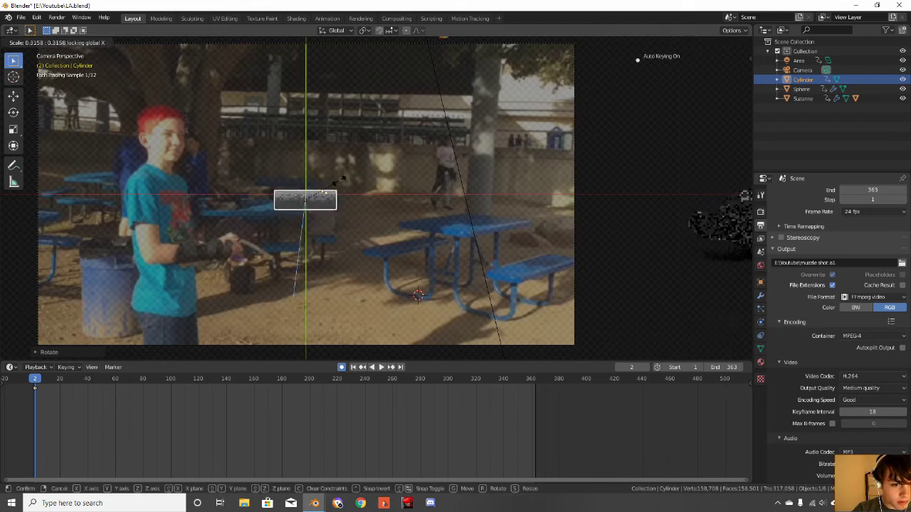
click(359, 203)
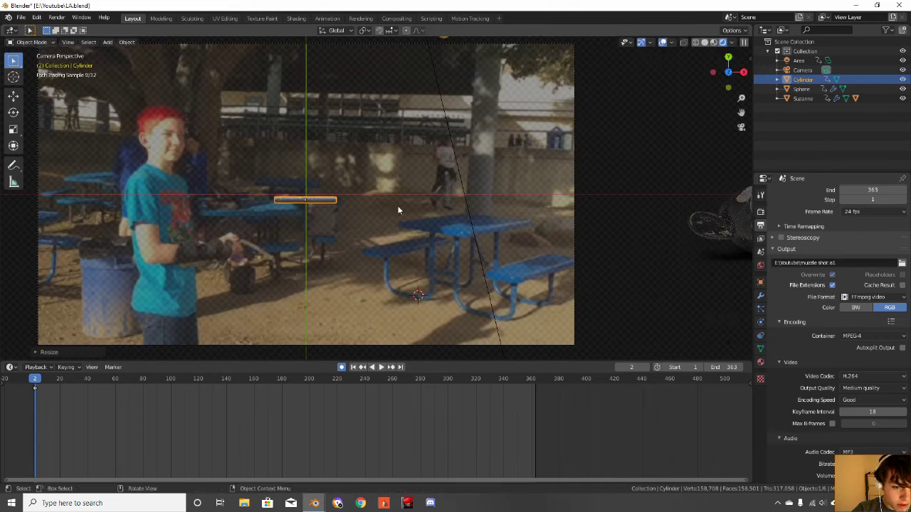
Assign the fireball's existing glowing material, Material.001, to the cylinder
click(760, 362)
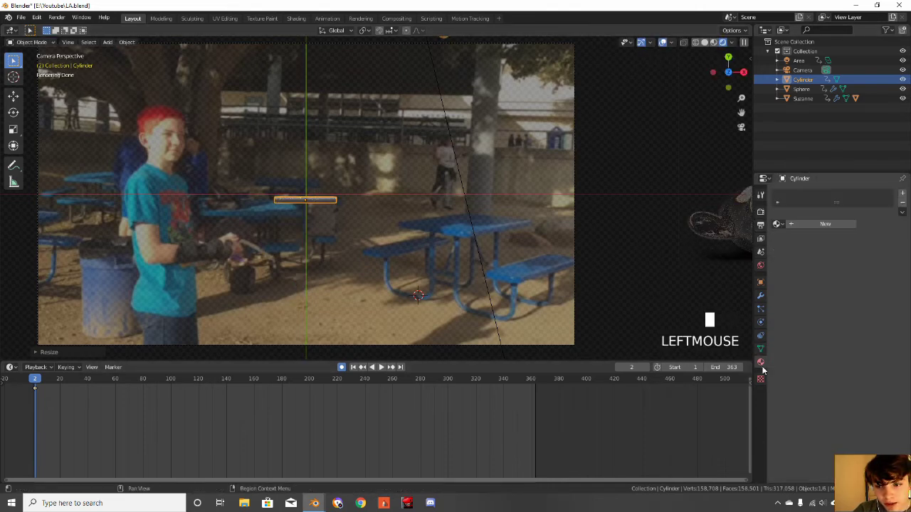
click(777, 224)
click(793, 245)
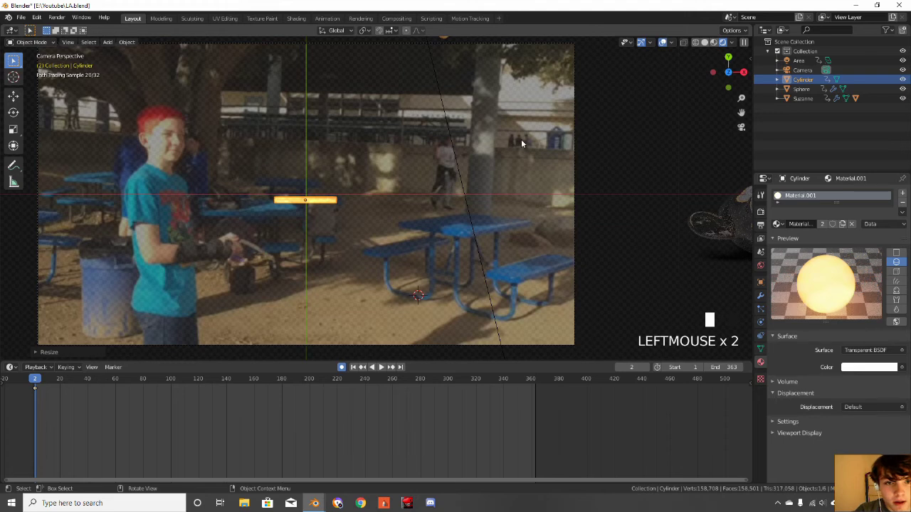
Delete the fireball sphere above the camera frame
scroll(521, 143, down, 5)
click(390, 61)
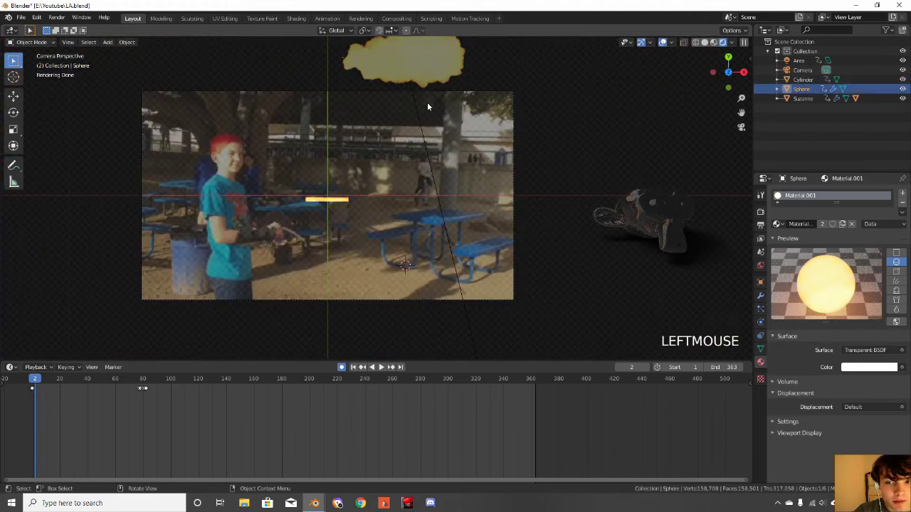
key(Delete)
Select the cylinder, show its material in the Shading workspace, and move the ColorRamp's yellow stop to about 0.64
scroll(291, 273, up, 4)
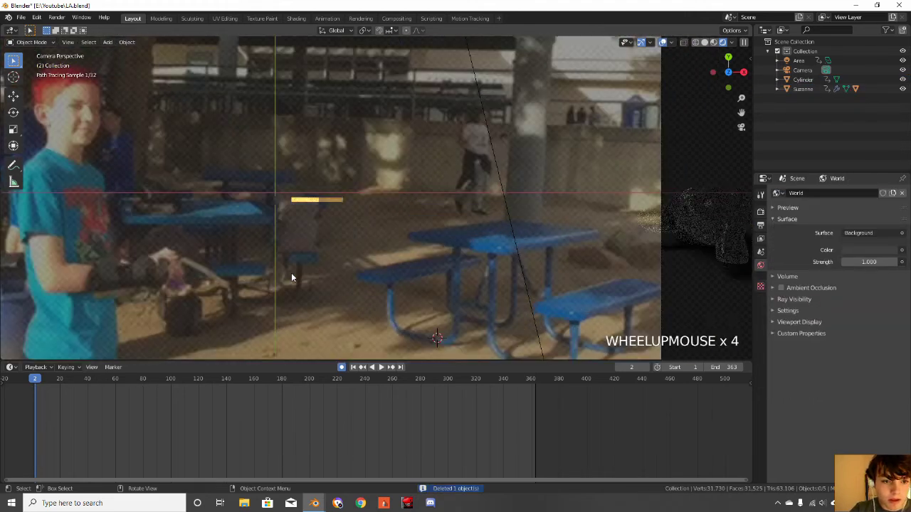
click(302, 204)
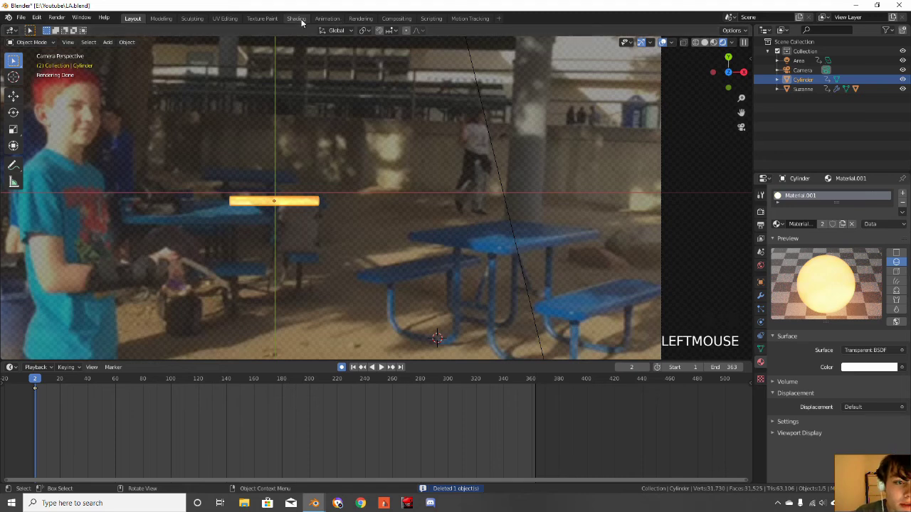
click(296, 18)
scroll(406, 167, up, 7)
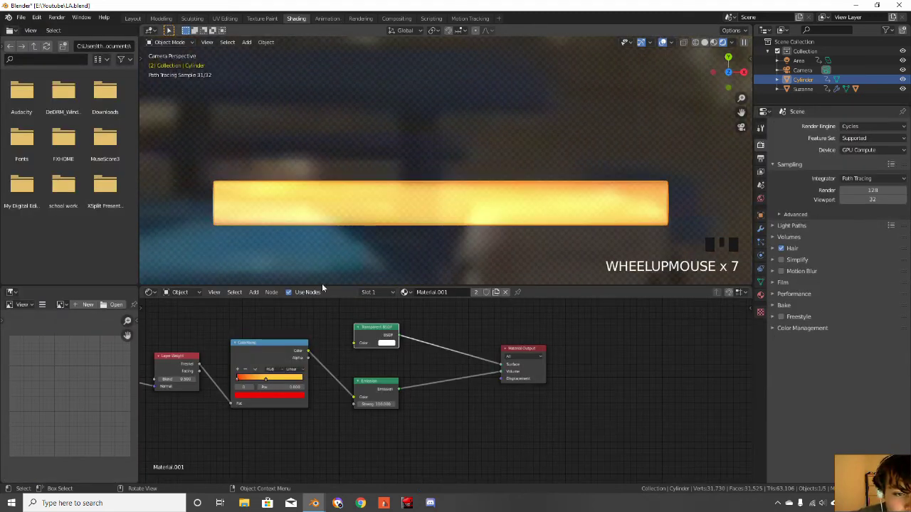
drag(266, 380, 283, 382)
Set the Mapping node's X rotation to 0°
middle_drag(234, 451, 406, 415)
middle_drag(213, 333, 316, 323)
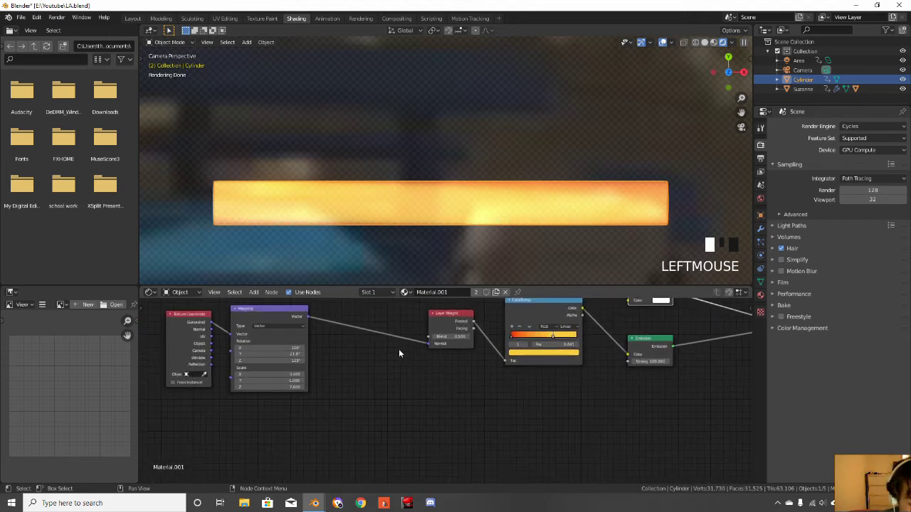
mouse_move(254, 350)
mouse_down()
mouse_move(224, 352)
mouse_move(254, 351)
mouse_move(259, 361)
mouse_move(271, 348)
mouse_up()
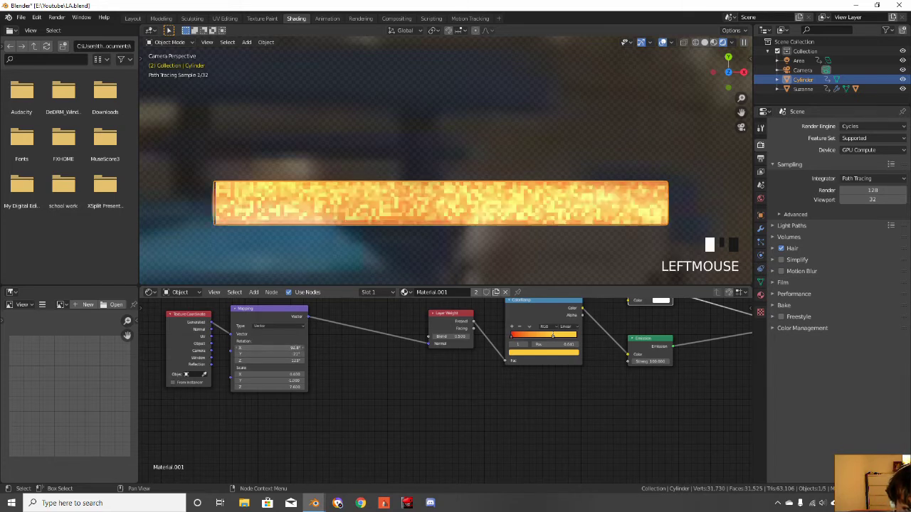
double_click(270, 347)
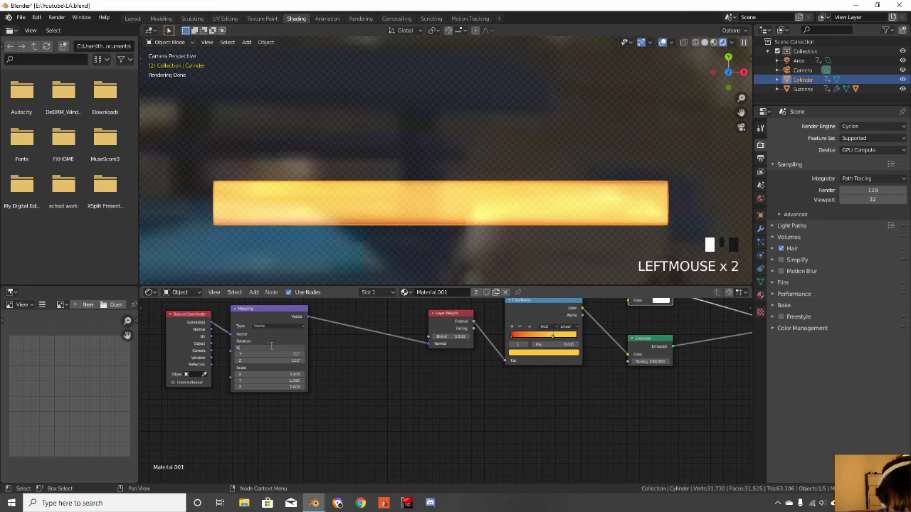
text(0)
key(Return)
Adjust the Mapping node's Y and Z rotation and its X, Y and Z scale values
drag(282, 356, 251, 354)
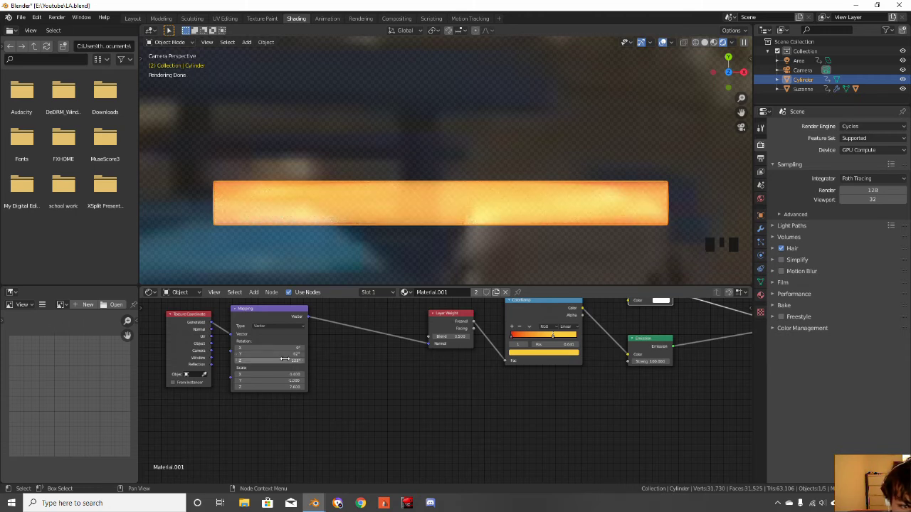
mouse_move(271, 360)
mouse_down()
mouse_move(261, 360)
mouse_move(376, 378)
mouse_up()
mouse_move(274, 374)
mouse_down()
mouse_move(302, 375)
mouse_move(263, 381)
mouse_move(303, 387)
mouse_up()
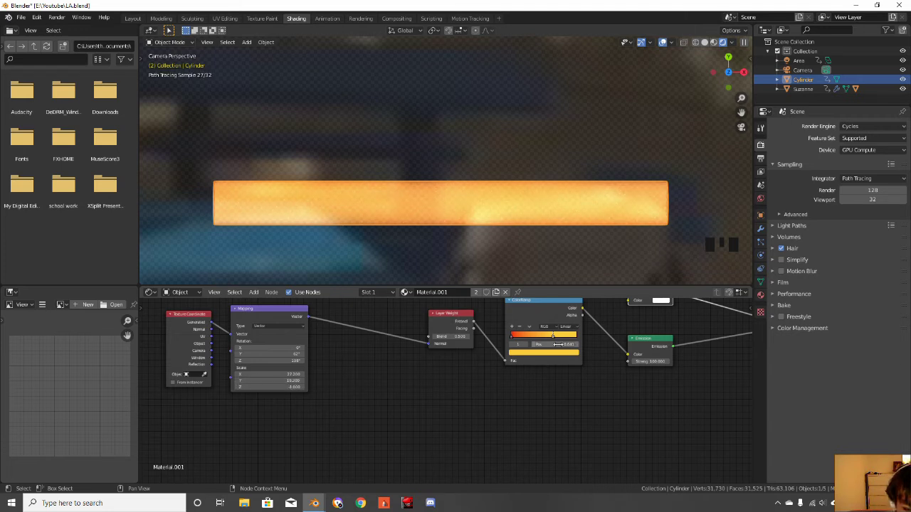
Reposition the ColorRamp's yellow stop and move its red stop to position 0.095
drag(553, 337, 567, 343)
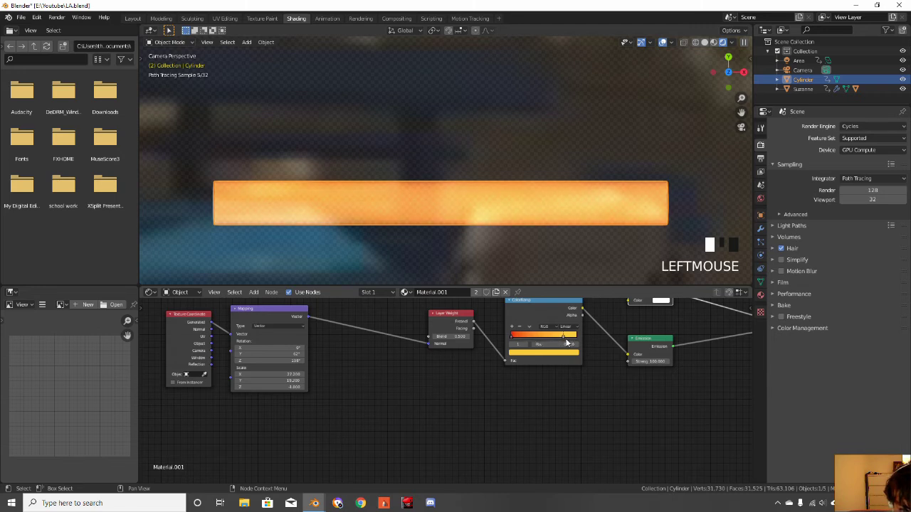
click(512, 338)
drag(512, 338, 523, 340)
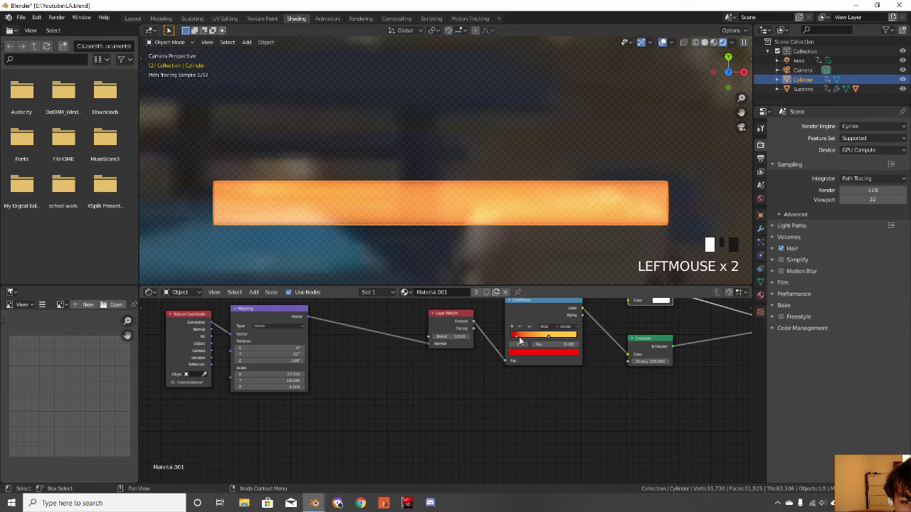
scroll(545, 388, up, 3)
middle_drag(548, 388, 355, 437)
scroll(355, 387, up, 2)
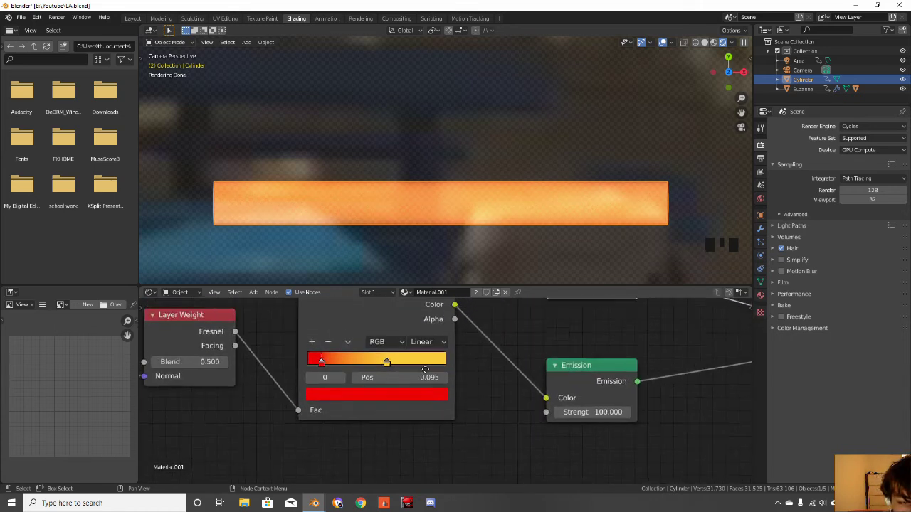
Recolor the ColorRamp's yellow stop to cyan and its red stop to blue with hue 0.652 and saturation 0.962
middle_drag(400, 362, 402, 402)
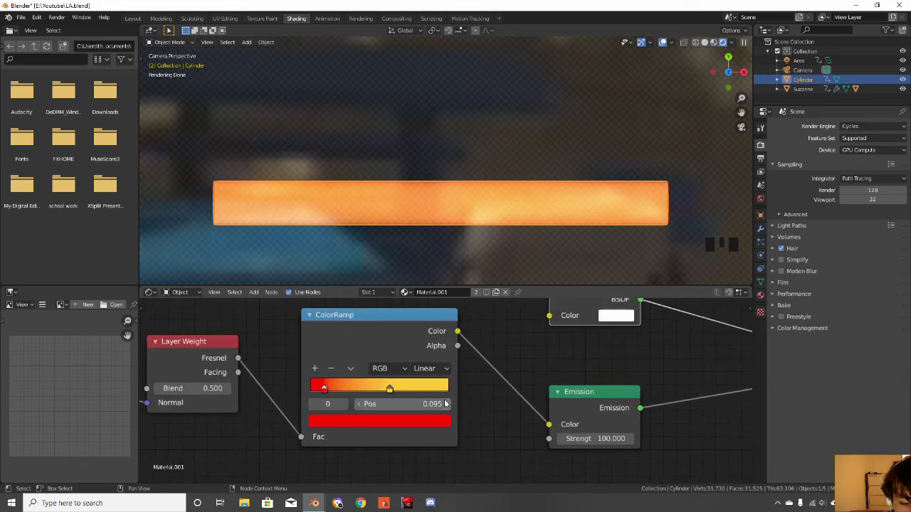
click(391, 390)
click(385, 422)
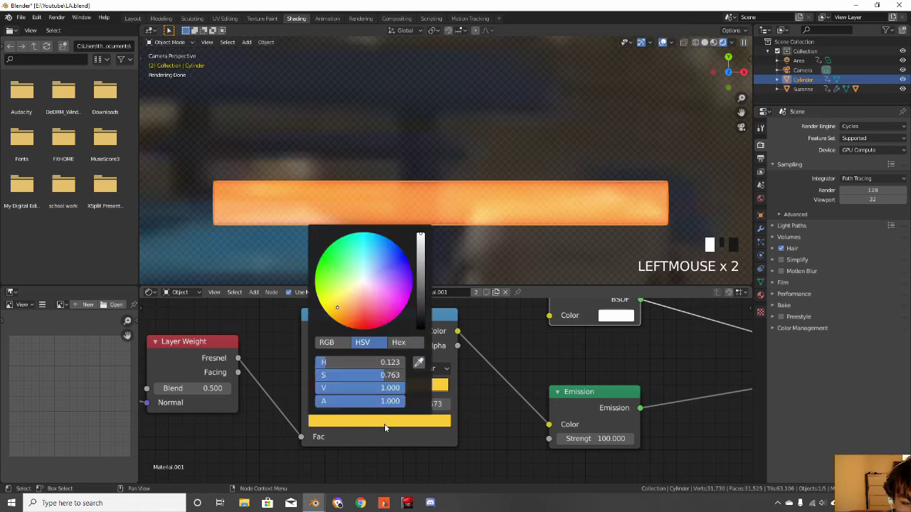
click(380, 263)
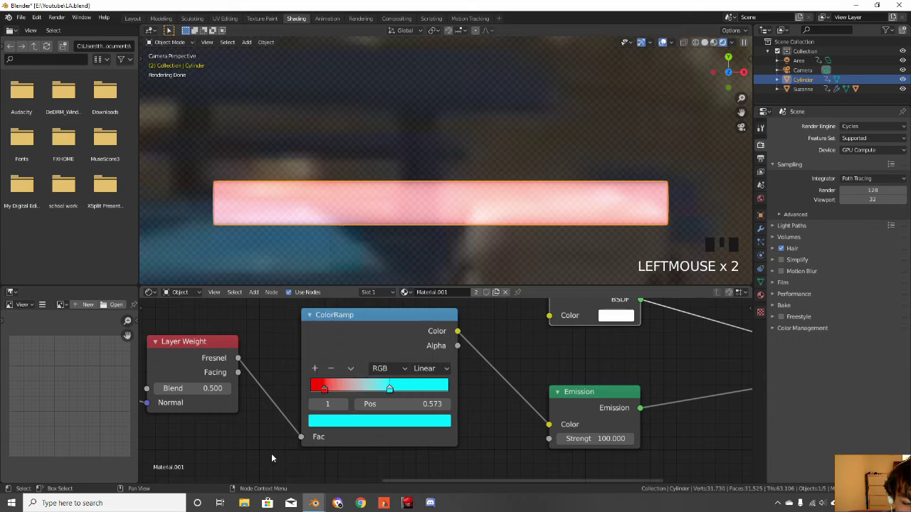
click(323, 390)
click(323, 421)
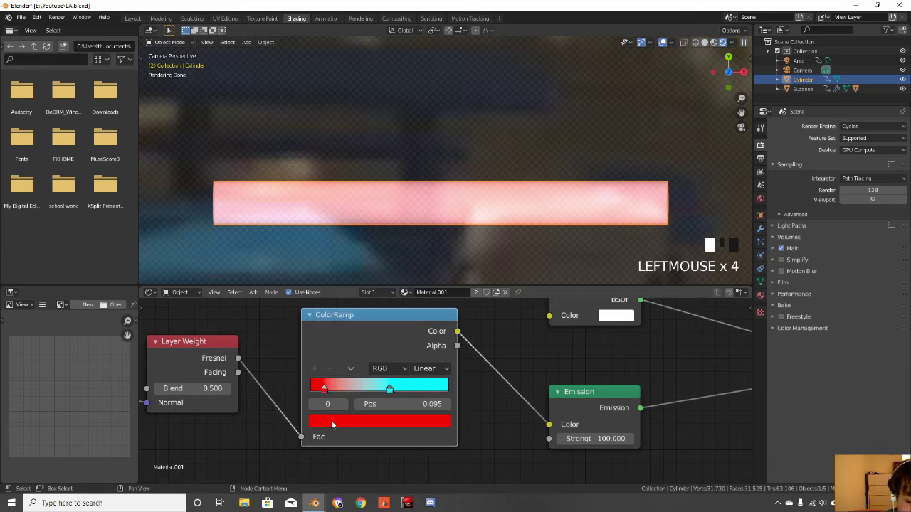
drag(381, 268, 401, 252)
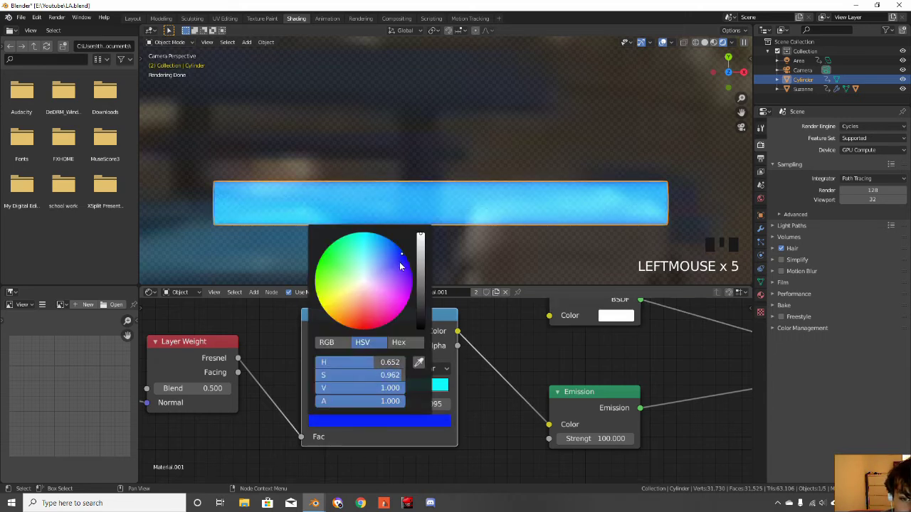
scroll(365, 245, down, 10)
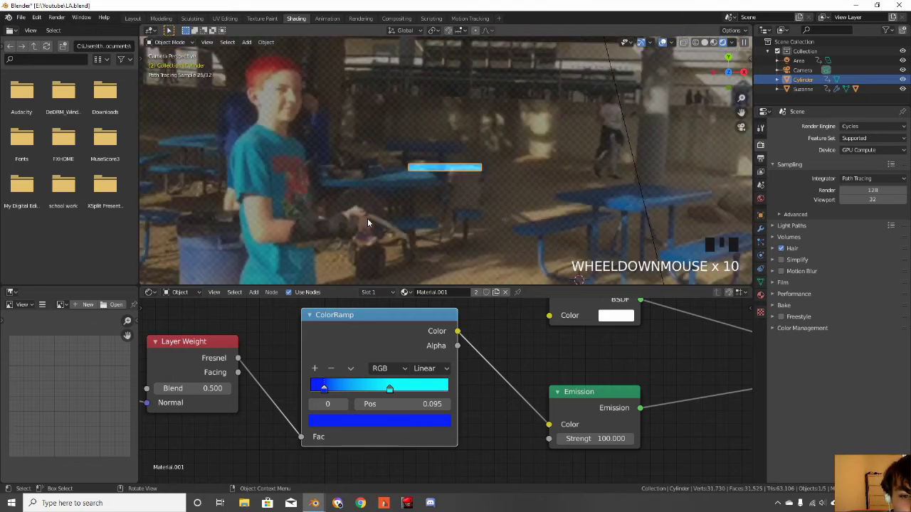
Go to the Layout workspace and add a level 2 Subdivision Surface modifier to the cylinder, seen through the camera
click(132, 18)
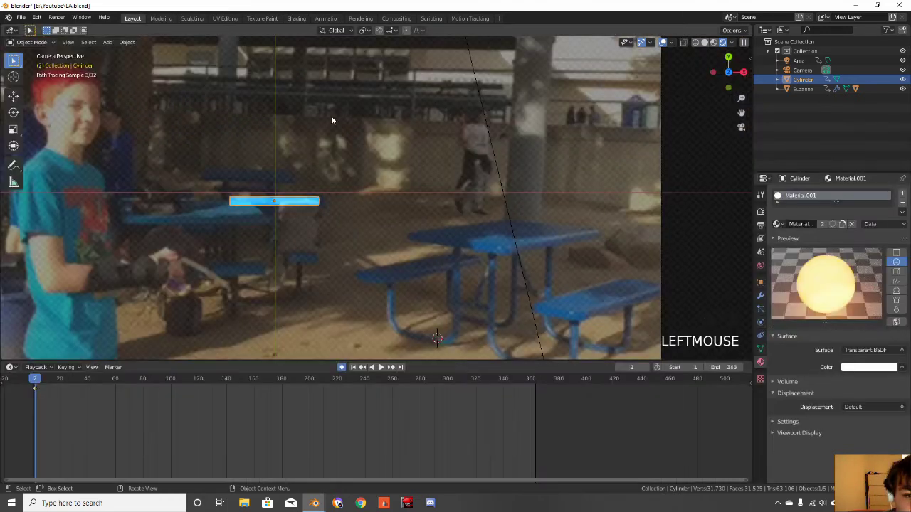
scroll(314, 172, up, 4)
middle_drag(314, 172, 732, 325)
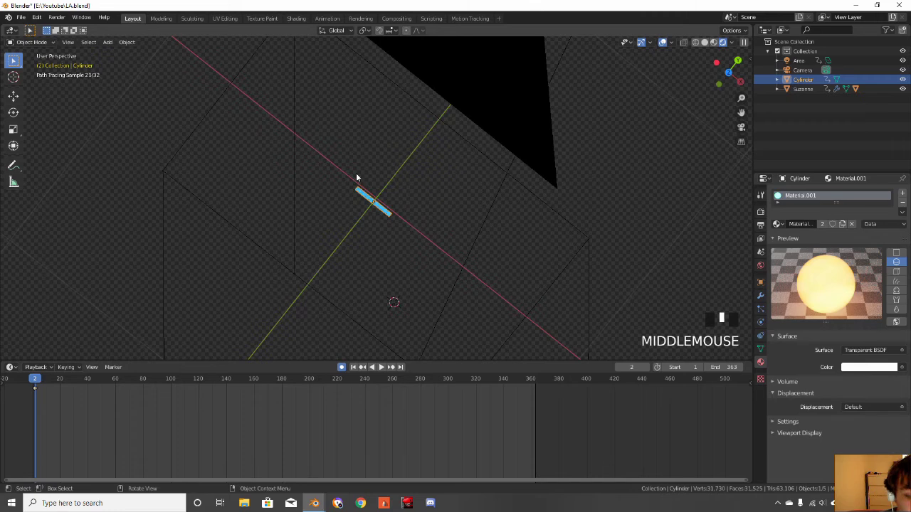
key(KP_0)
click(760, 296)
click(784, 194)
click(400, 199)
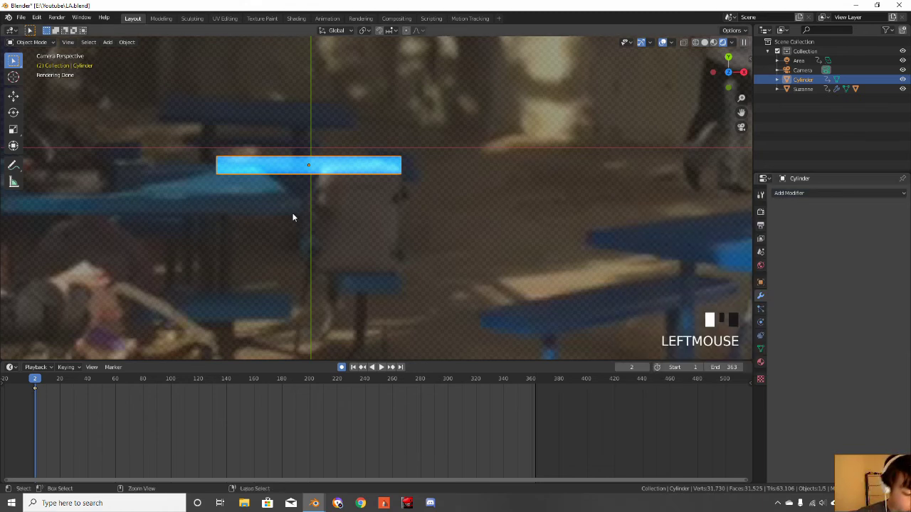
key(ctrl+2)
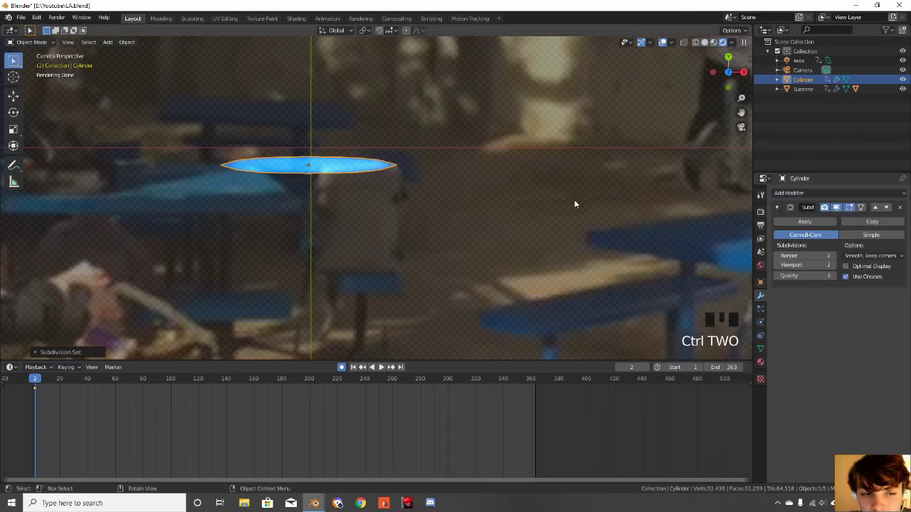
scroll(444, 174, down, 3)
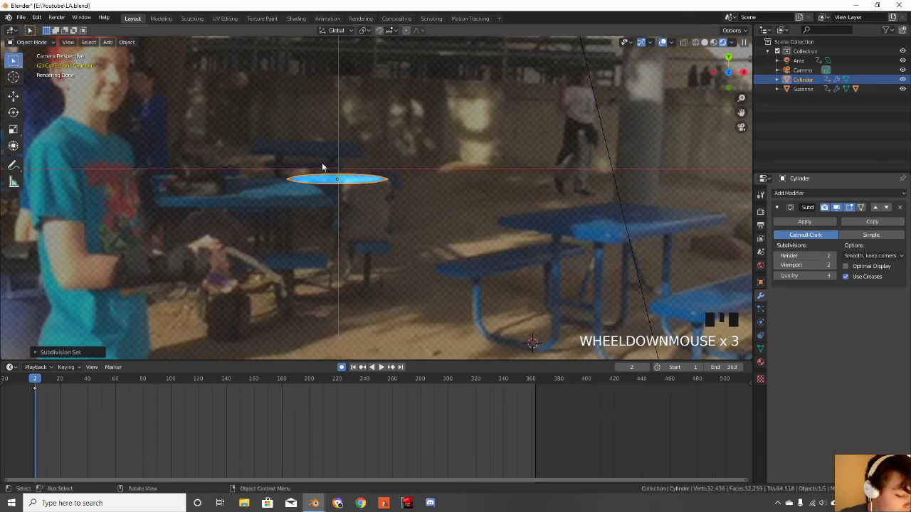
Add a loop cut around the cylinder and slide it close to its right end
key(Tab)
key(ctrl+r)
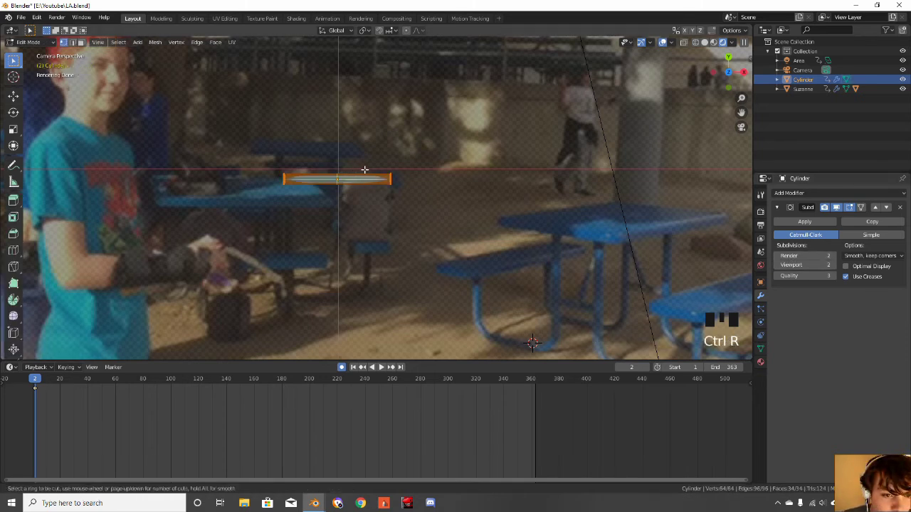
click(366, 173)
click(413, 169)
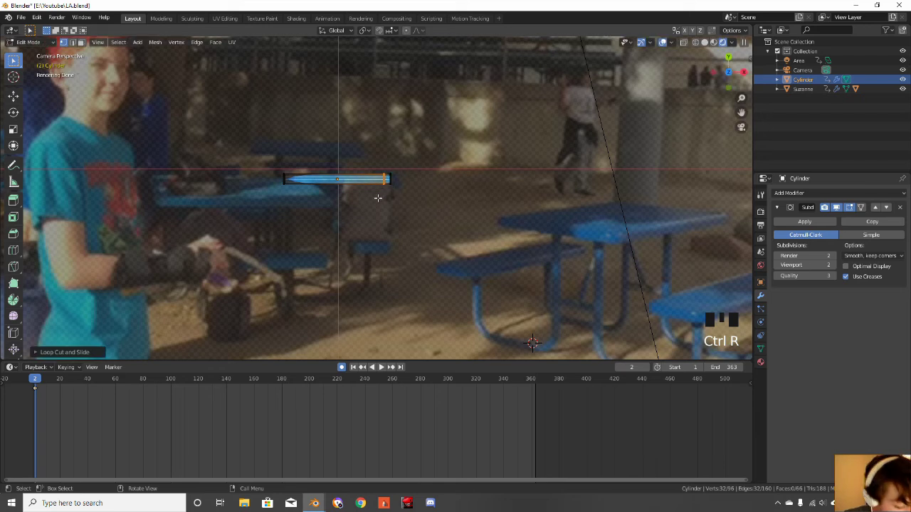
key(Tab)
key(d)
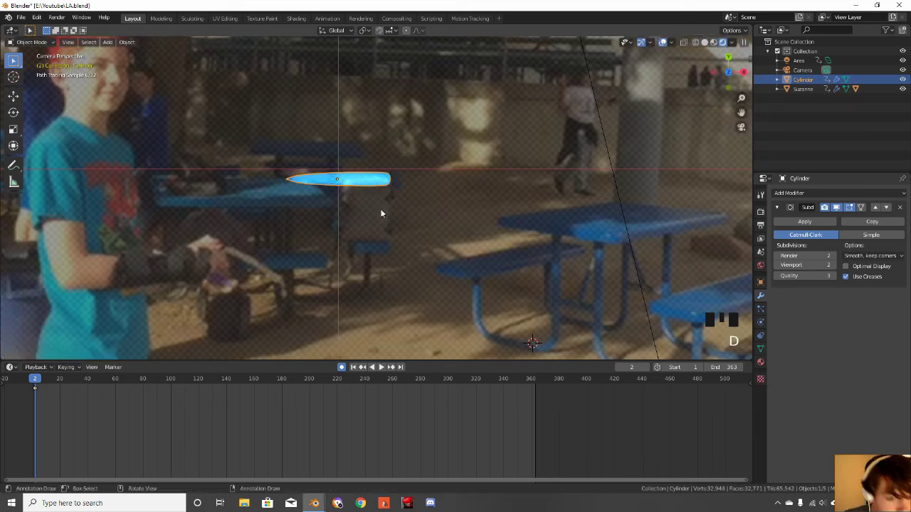
scroll(382, 203, up, 4)
scroll(382, 203, down, 6)
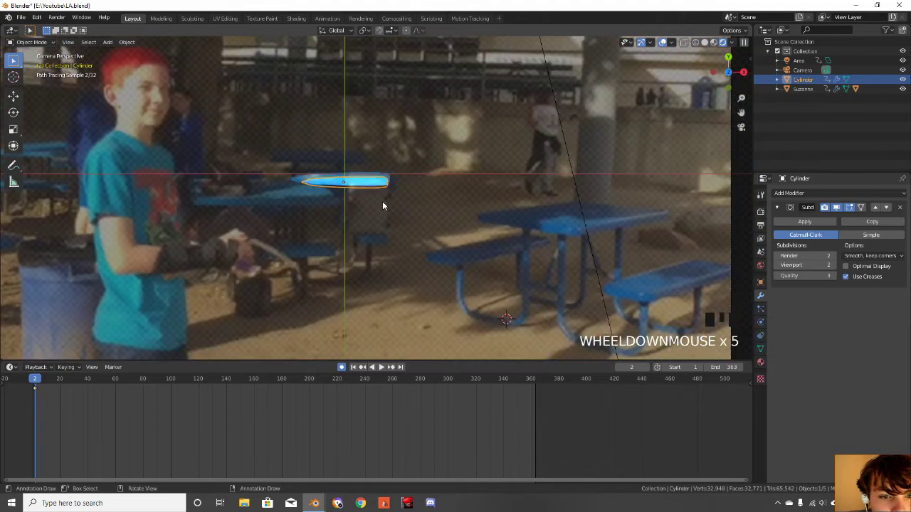
scroll(382, 205, down, 1)
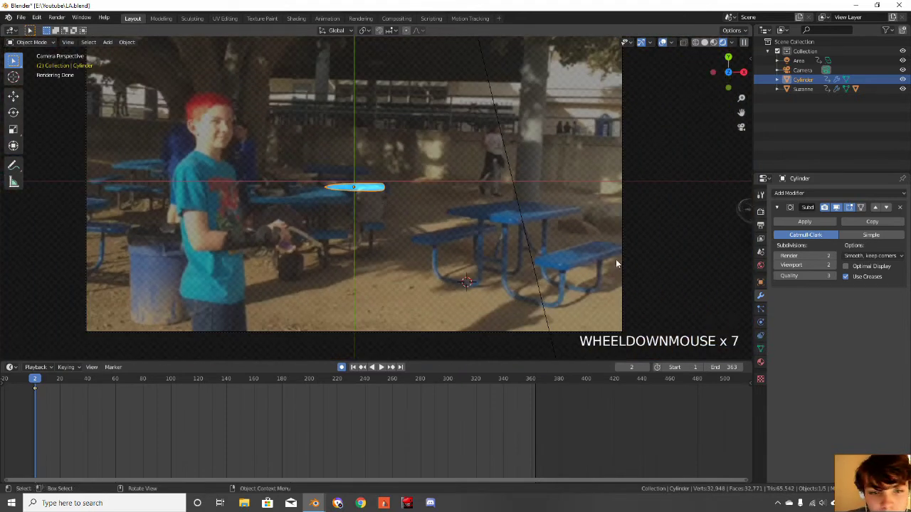
Scale up the edge loop near the cylinder's right end to widen the head
key(Tab)
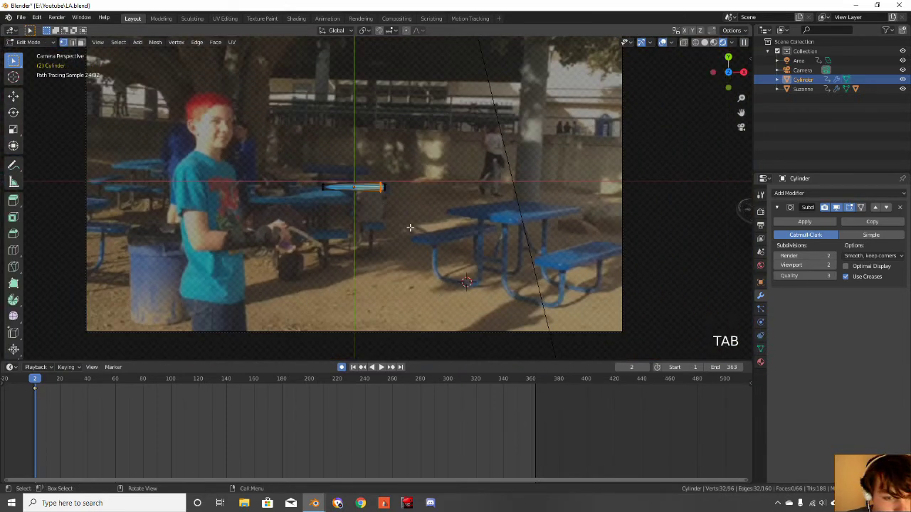
key(s)
click(414, 248)
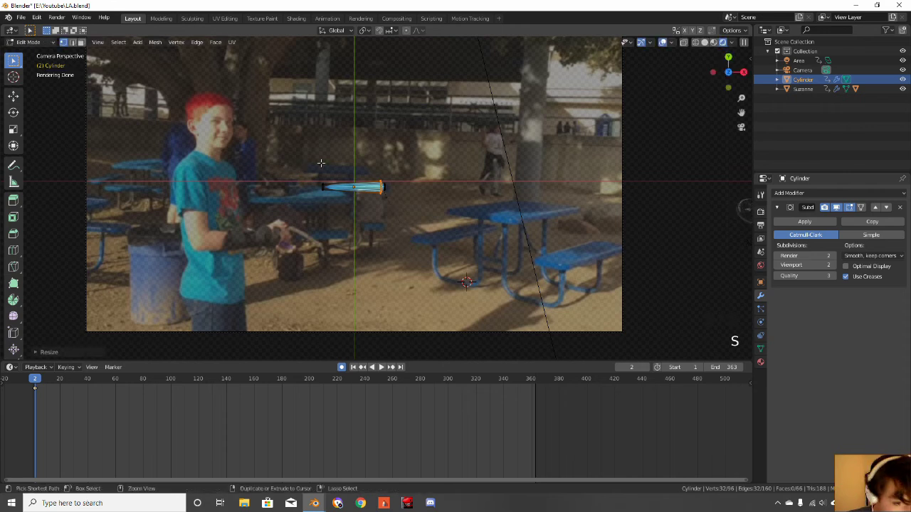
Add another loop cut just right of the cylinder's middle and scale it down to about 0.83
key(ctrl+r)
click(359, 188)
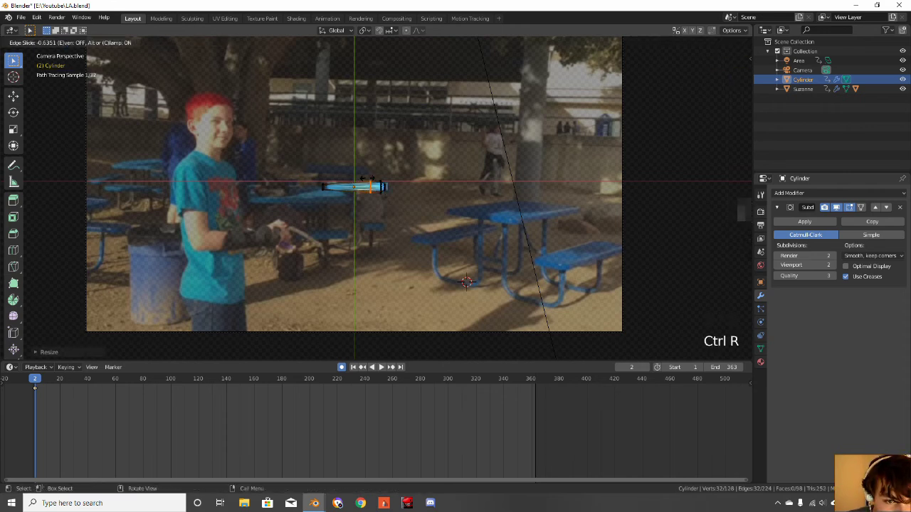
click(396, 228)
key(s)
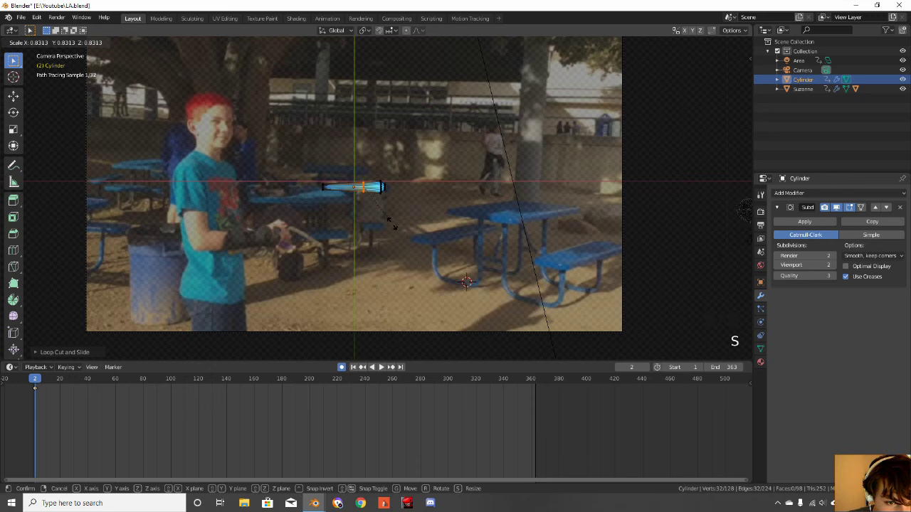
click(391, 222)
key(Tab)
scroll(391, 226, up, 1)
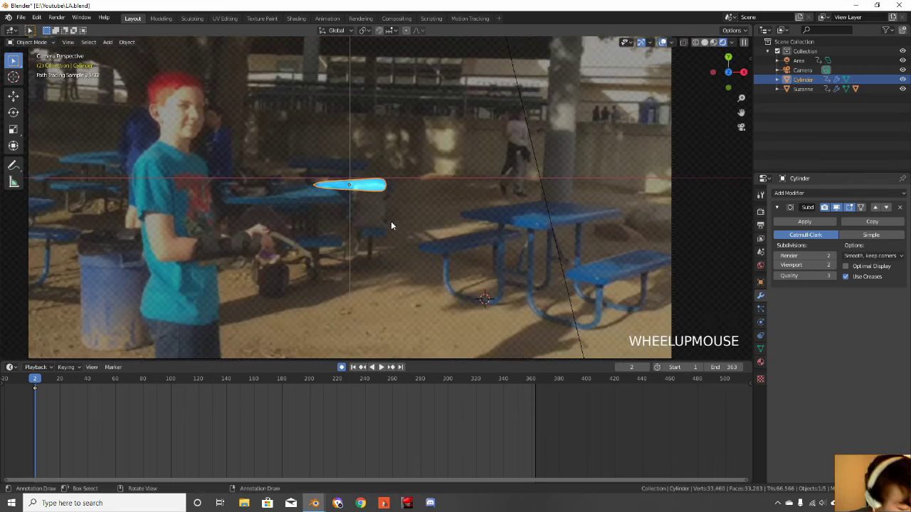
Scale the middle edge loop down further to narrow the shaft behind the head
key(Tab)
key(s)
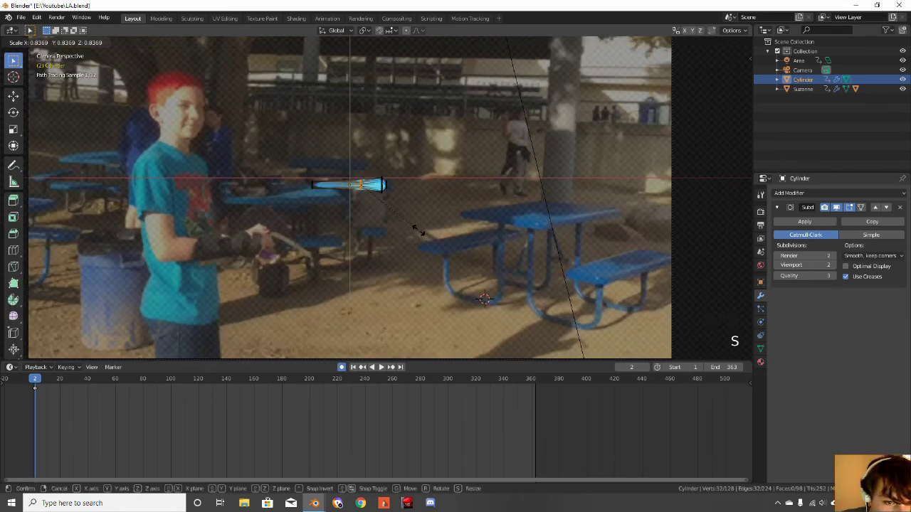
click(419, 235)
key(Tab)
scroll(429, 240, up, 7)
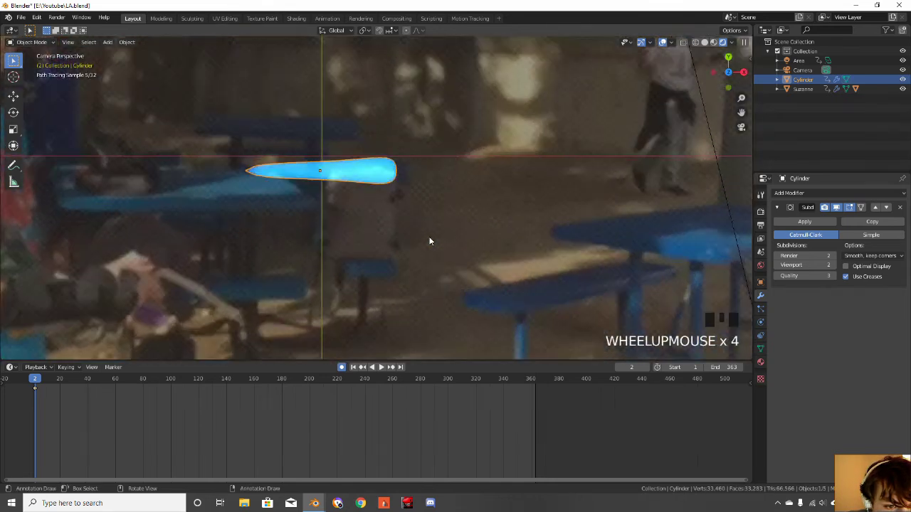
key(Tab)
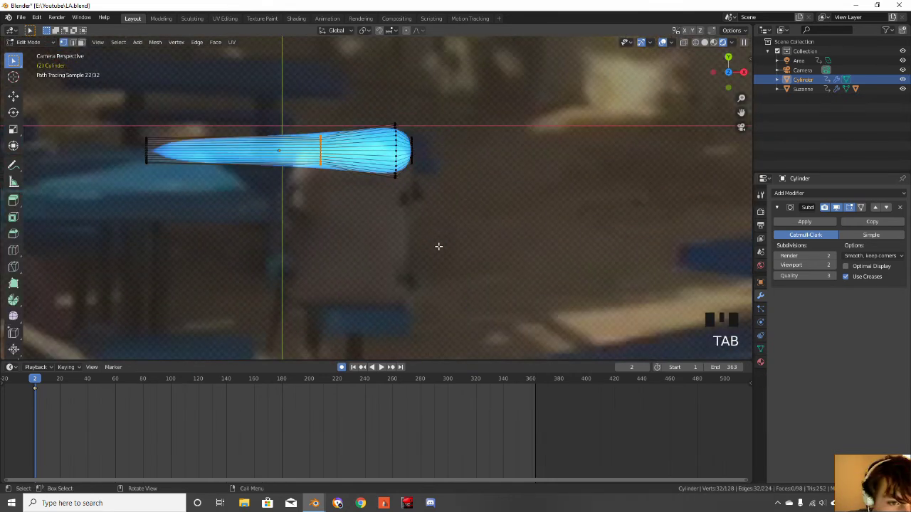
key(s)
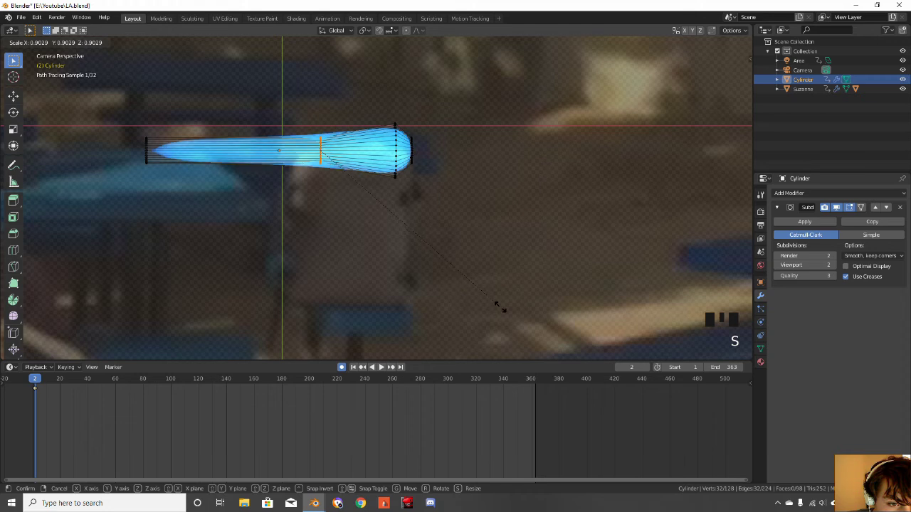
click(540, 303)
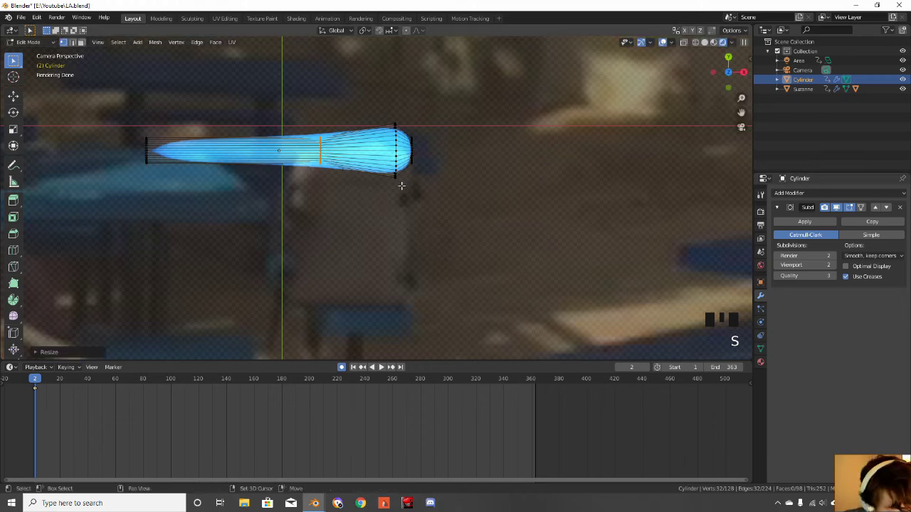
Crease the middle edge loop to sharpen the transition between shaft and head
key(shift+e)
click(577, 227)
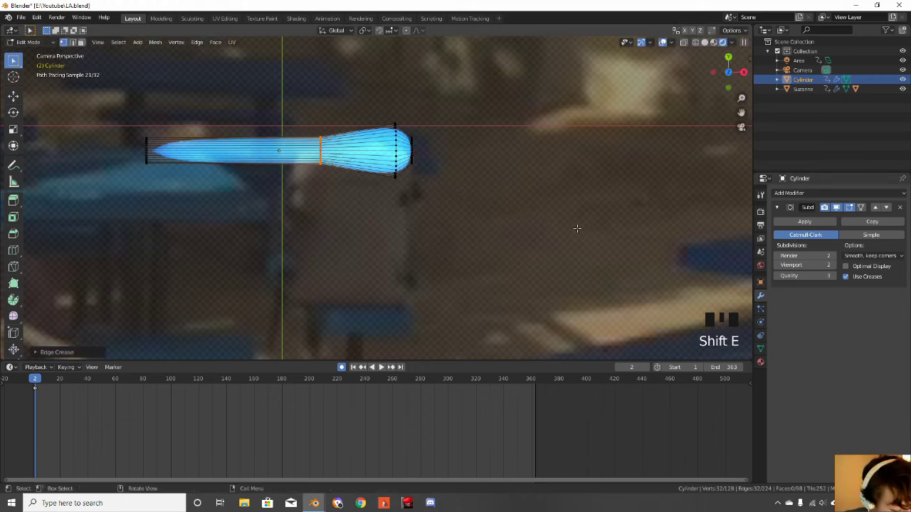
key(Tab)
scroll(577, 230, down, 4)
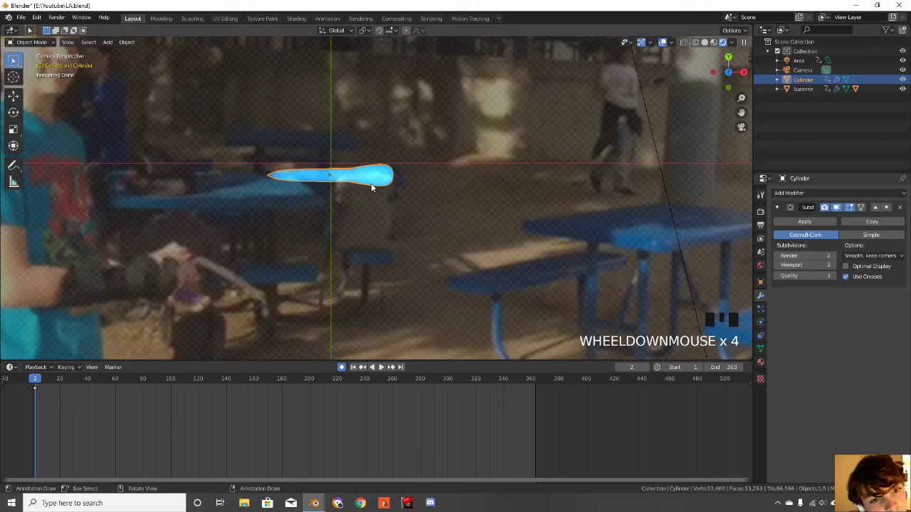
Select the edge loop at the cylinder's left end and scale it down to about 0.27 for a pointed tail
key(Tab)
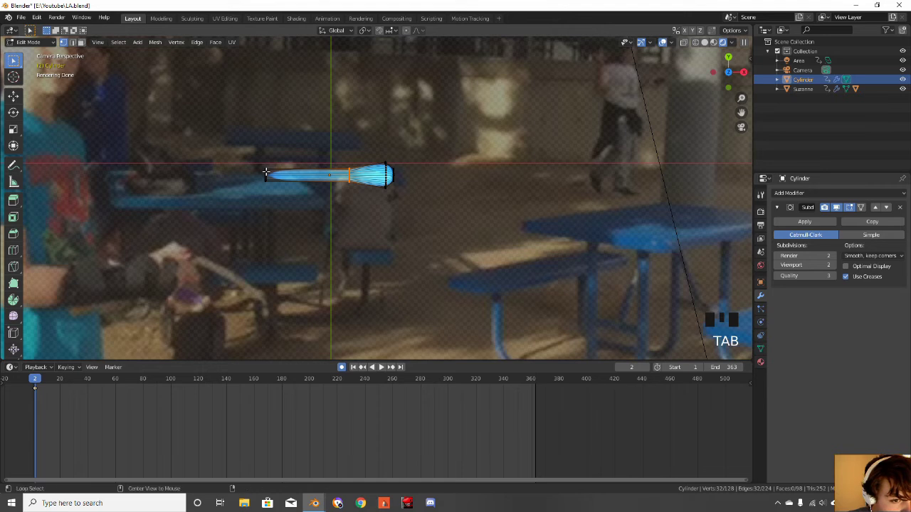
alt+click(264, 173)
alt+click(265, 173)
alt+click(264, 173)
alt+click(263, 174)
alt+click(264, 173)
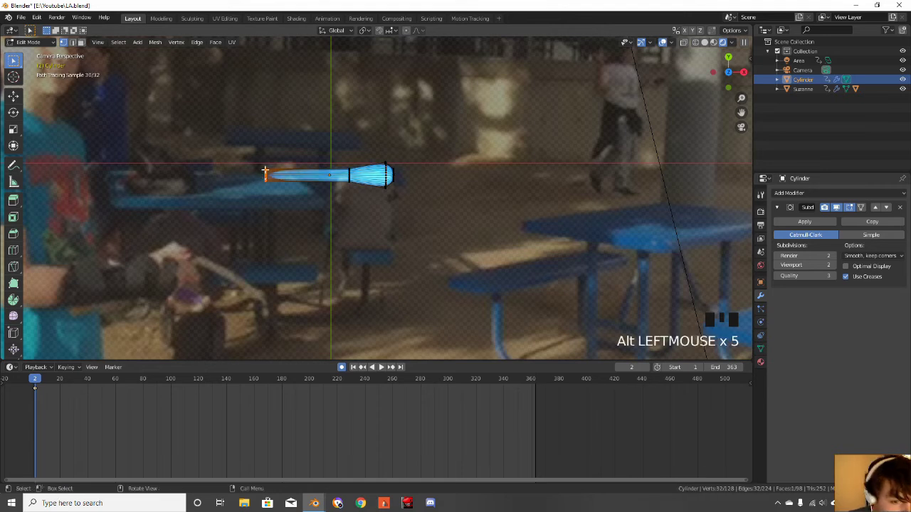
key(s)
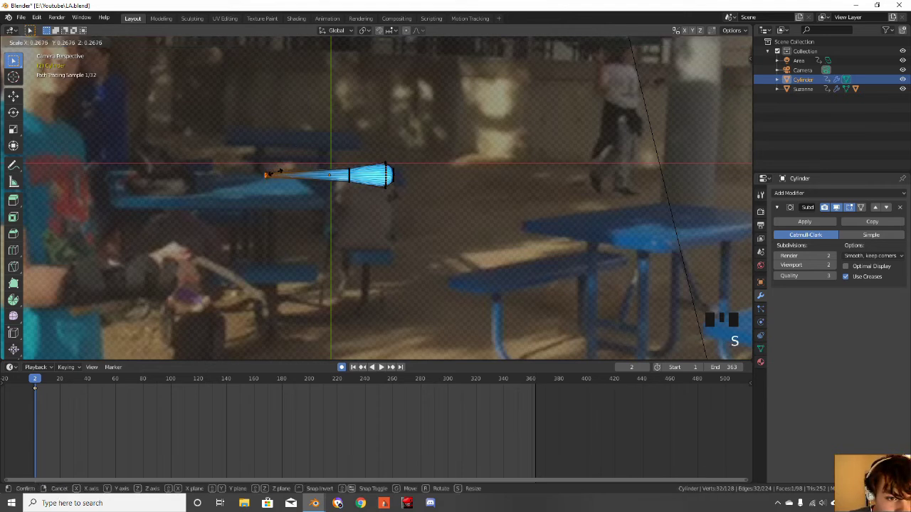
click(274, 173)
key(Tab)
key(d)
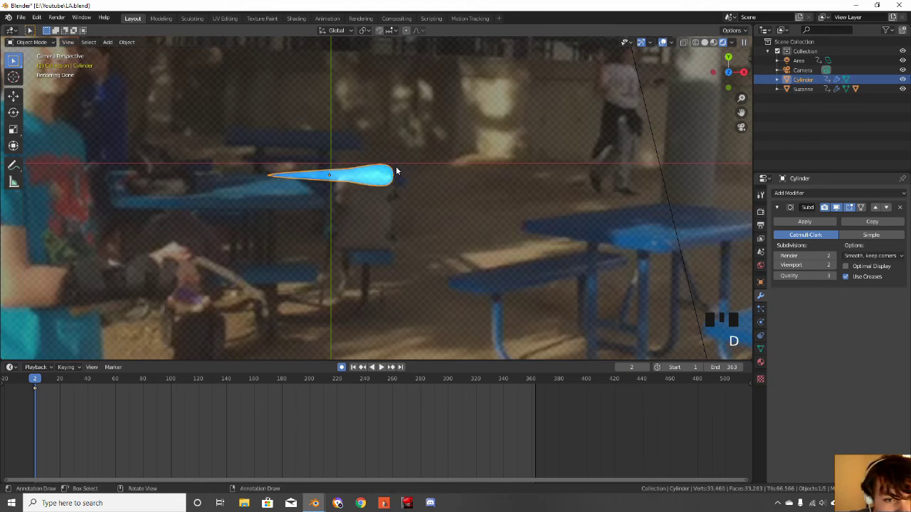
Scale the cylinder's middle edge loop back up to thicken the shaft behind the head
key(Tab)
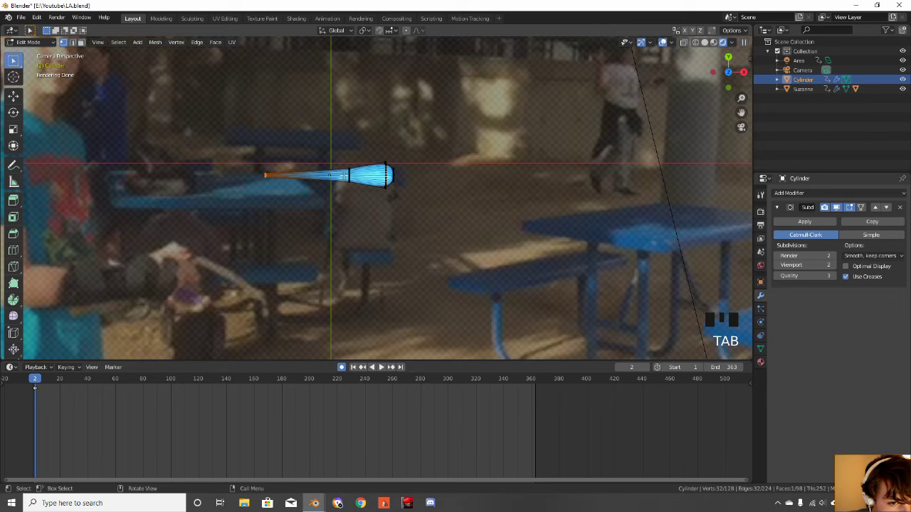
alt+click(349, 180)
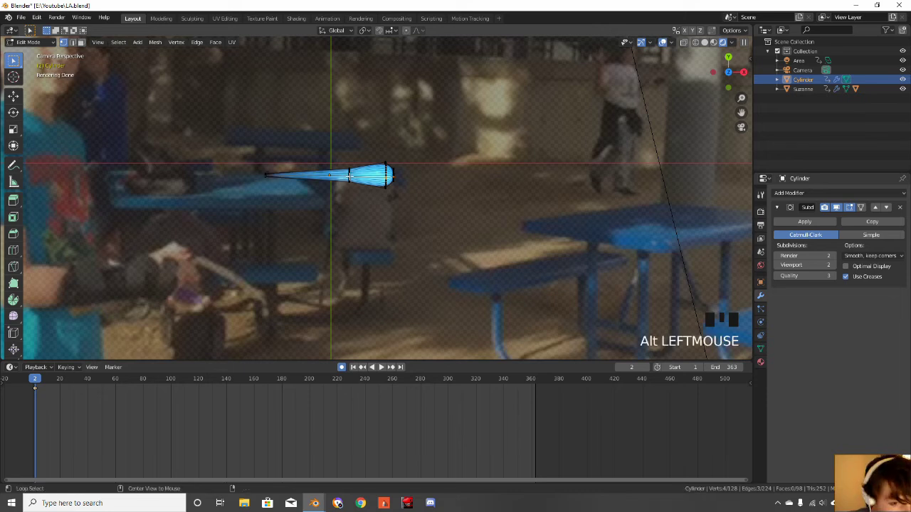
alt+click(349, 181)
key(s)
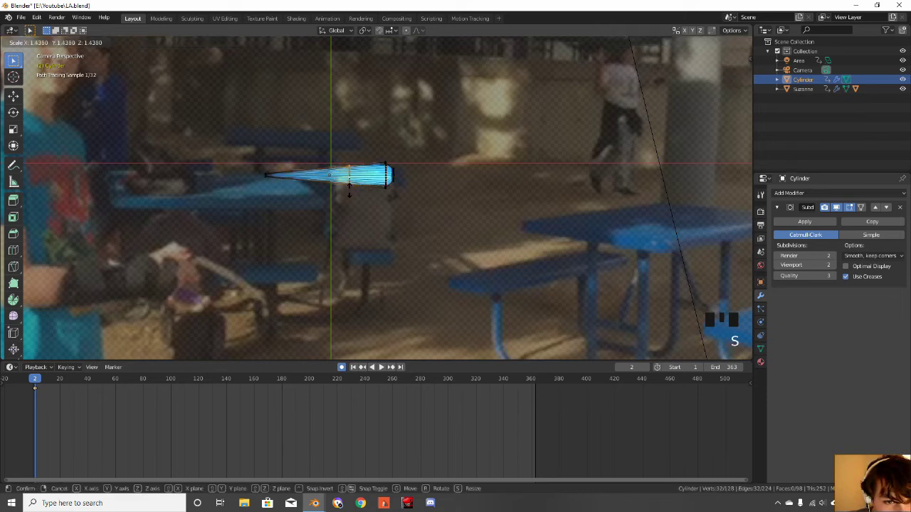
click(349, 189)
key(Tab)
Move the bolt above the footage so that it is out of the shot at frame 2
scroll(359, 197, down, 4)
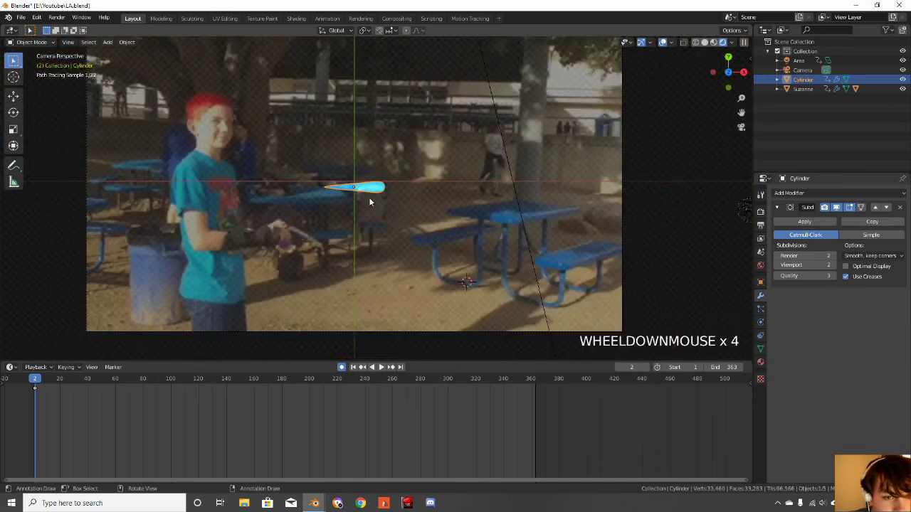
scroll(369, 198, up, 2)
scroll(368, 197, down, 3)
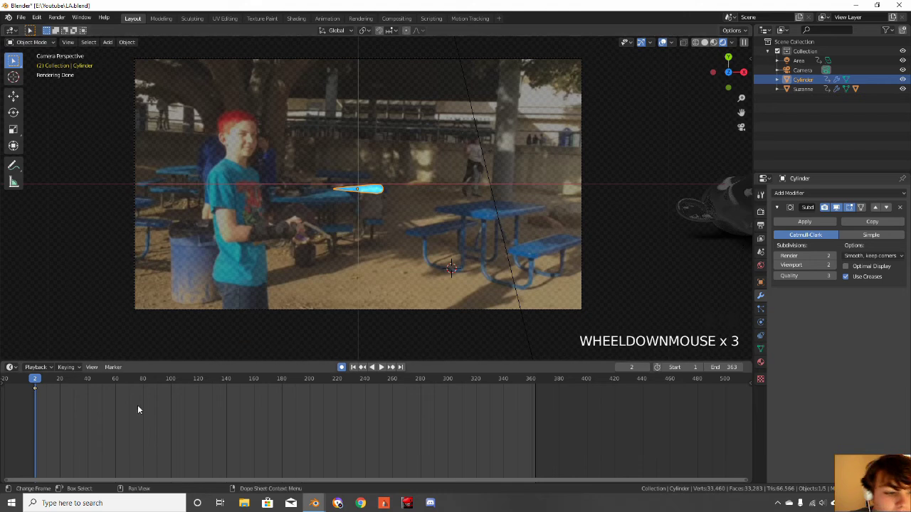
scroll(341, 192, down, 2)
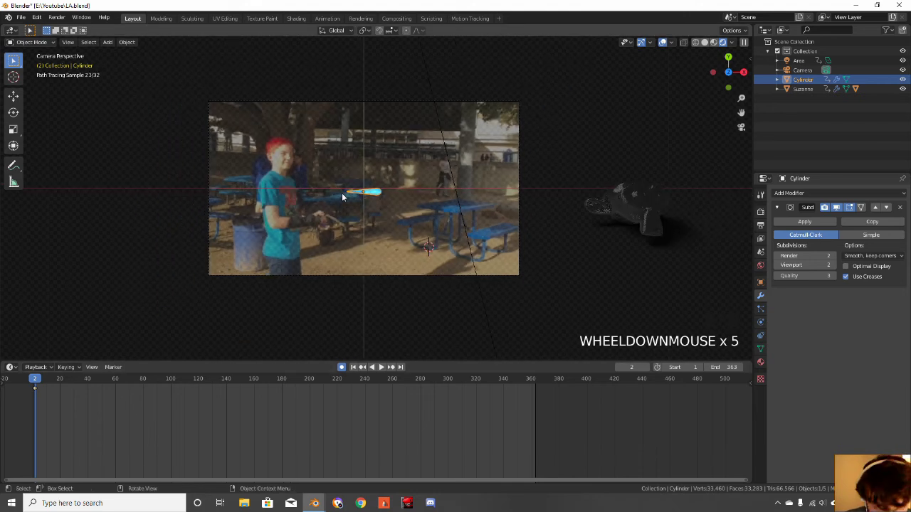
key(g)
click(336, 100)
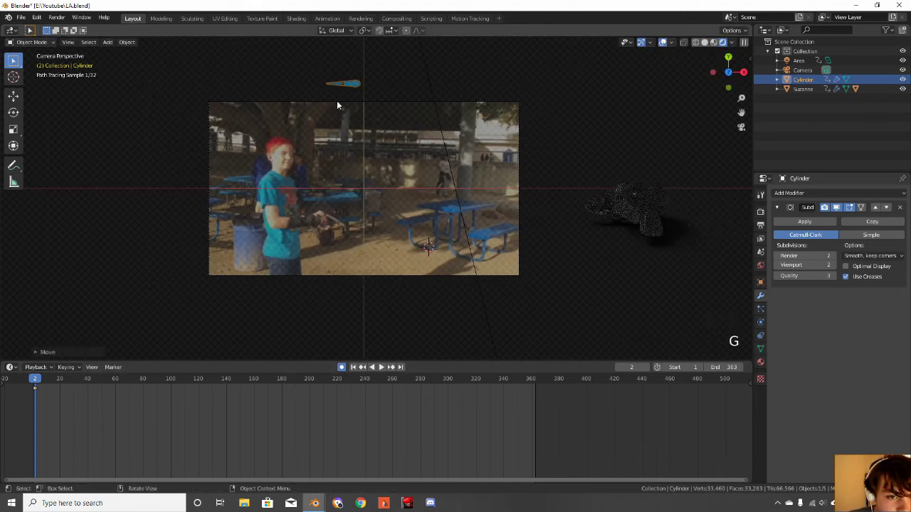
Find frame 72, where the boy points the handheld prop, and place the bolt at the prop's tip there
drag(36, 379, 133, 389)
click(109, 390)
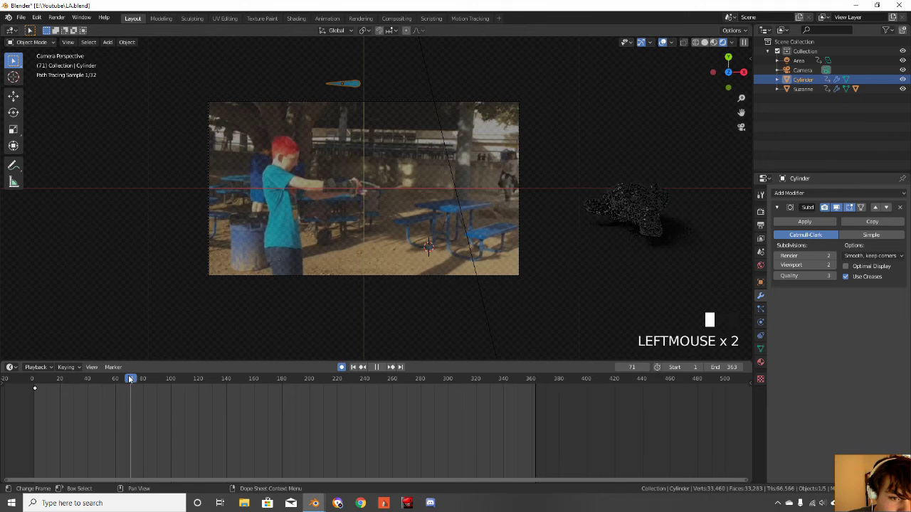
drag(109, 390, 140, 383)
key(Left)
key(Left)
key(Left)
key(Left)
key(Left)
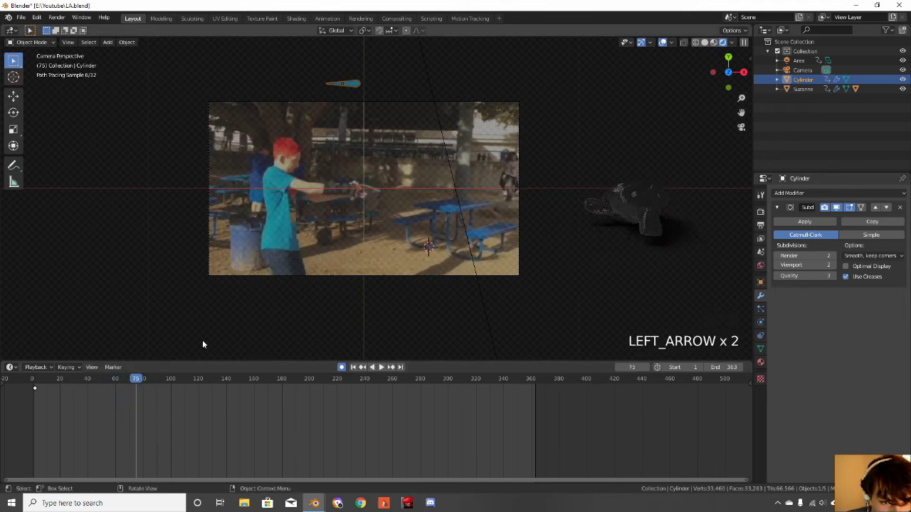
key(Left)
key(Left)
key(Left)
key(Right)
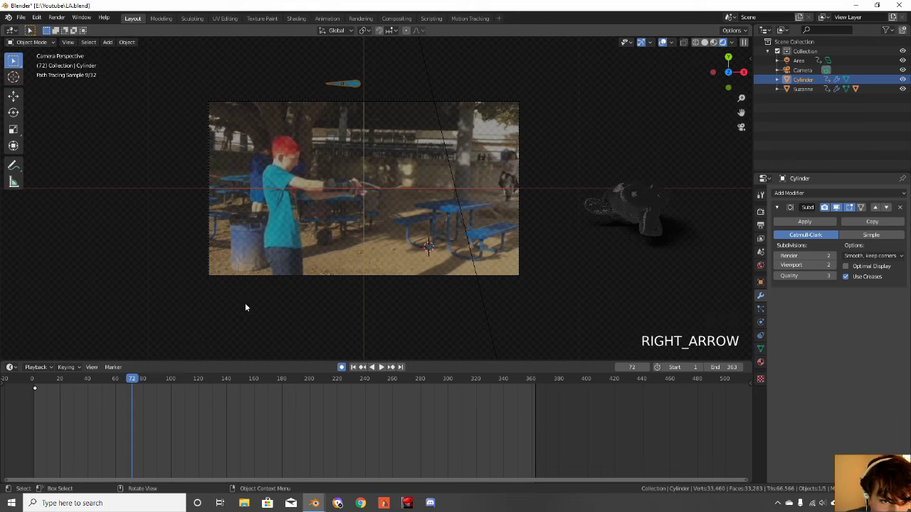
key(g)
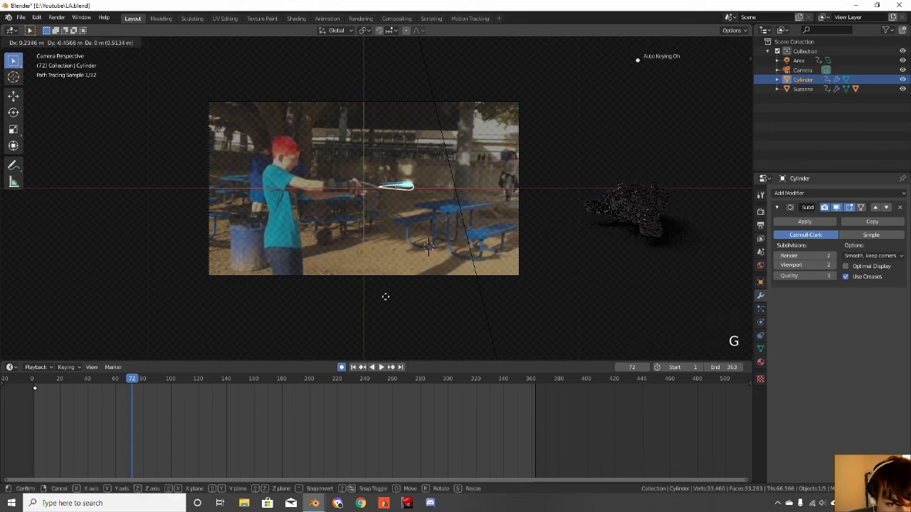
click(383, 299)
At frame 71, move the bolt up above the footage to keep it out of the shot
key(Left)
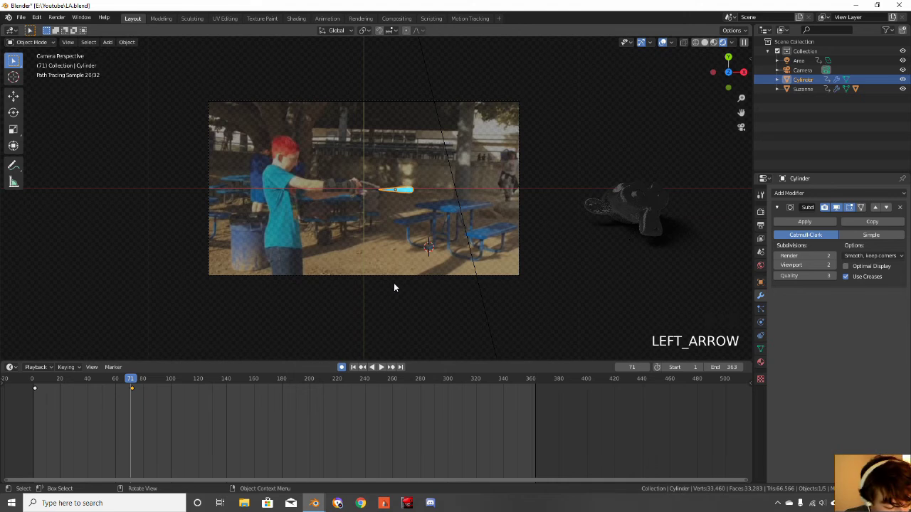
key(g)
click(360, 145)
key(Right)
key(Right)
key(Right)
key(Right)
key(Left)
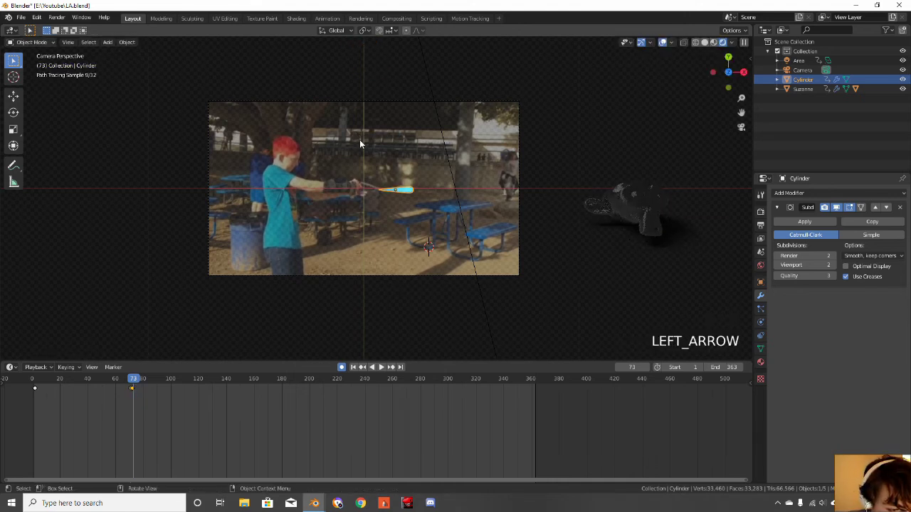
key(s)
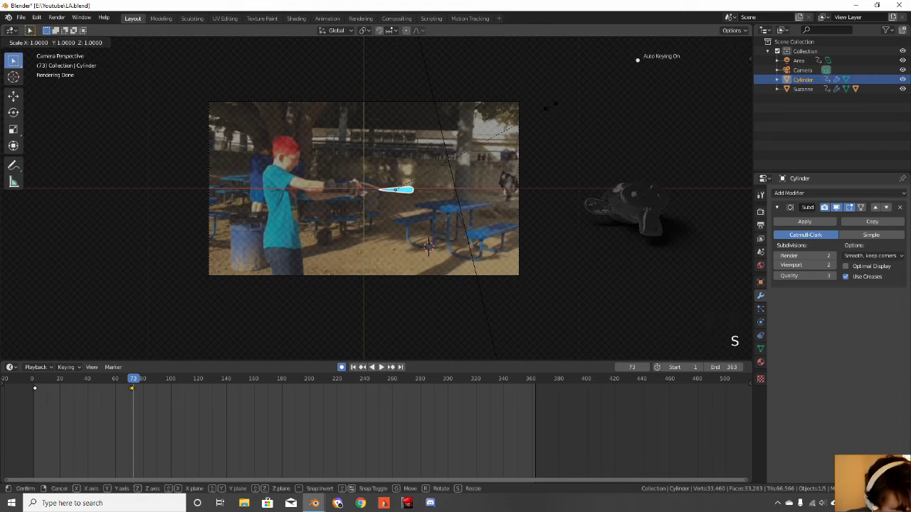
click(534, 126)
Shift the bolt's whole mesh along X so that its pointed tail sits on the object's origin
key(Tab)
key(a)
key(g)
key(x)
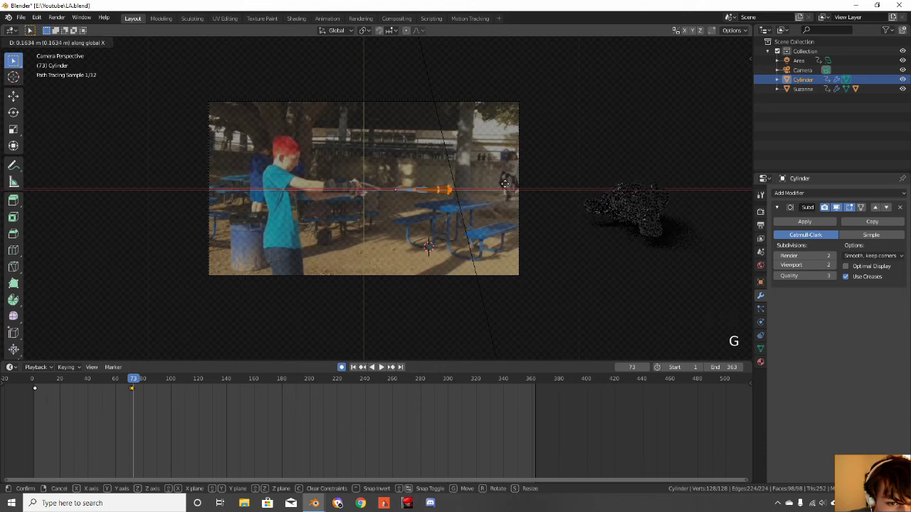
click(484, 186)
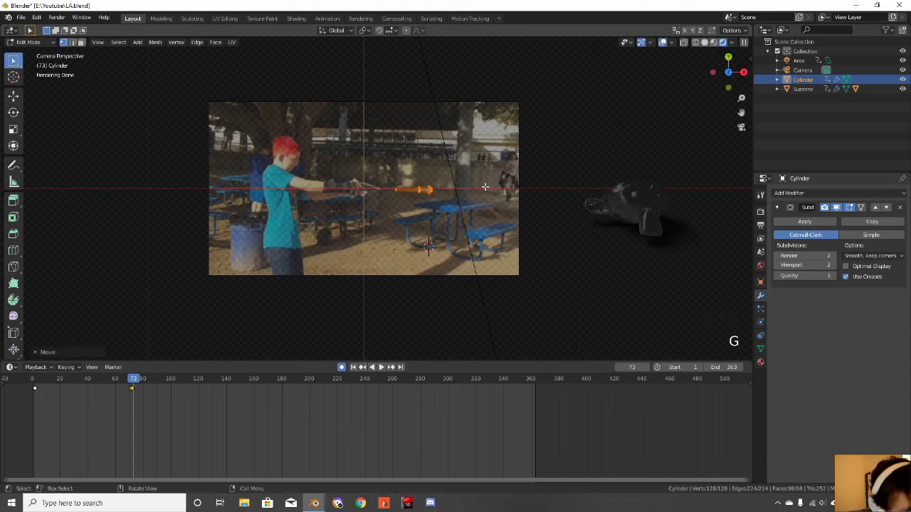
key(Tab)
At frame 72, reposition the bolt so its tail starts at the prop's tip, and check the neighbouring frames
key(Left)
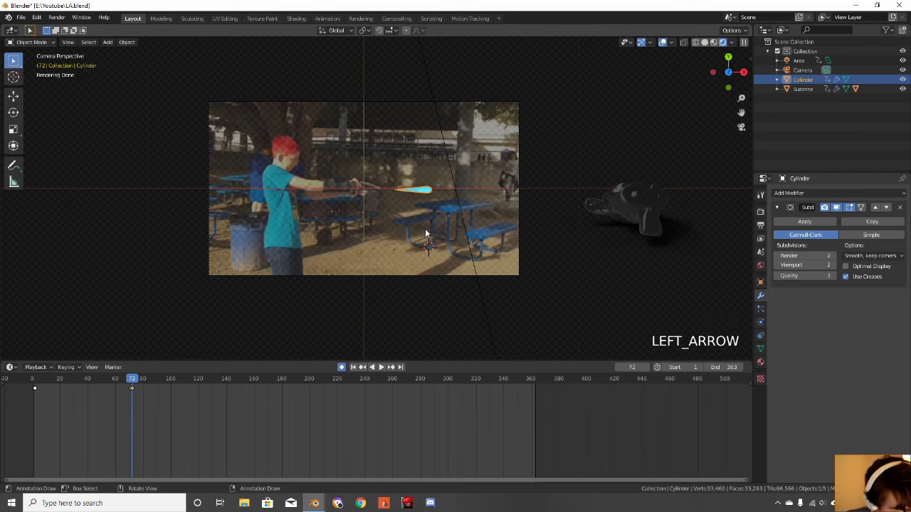
key(g)
click(410, 227)
key(Left)
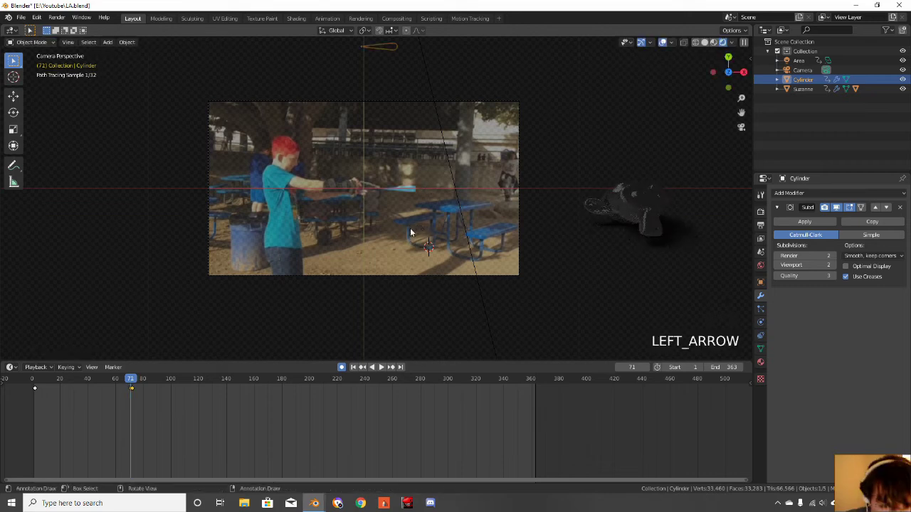
key(Right)
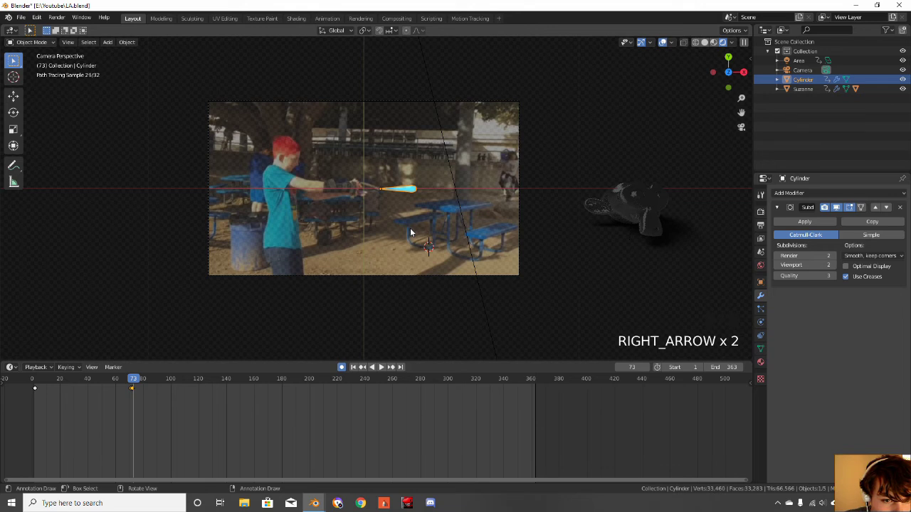
At frame 72, scale the bolt down to a tiny spike at the prop's tip
scroll(411, 221, up, 8)
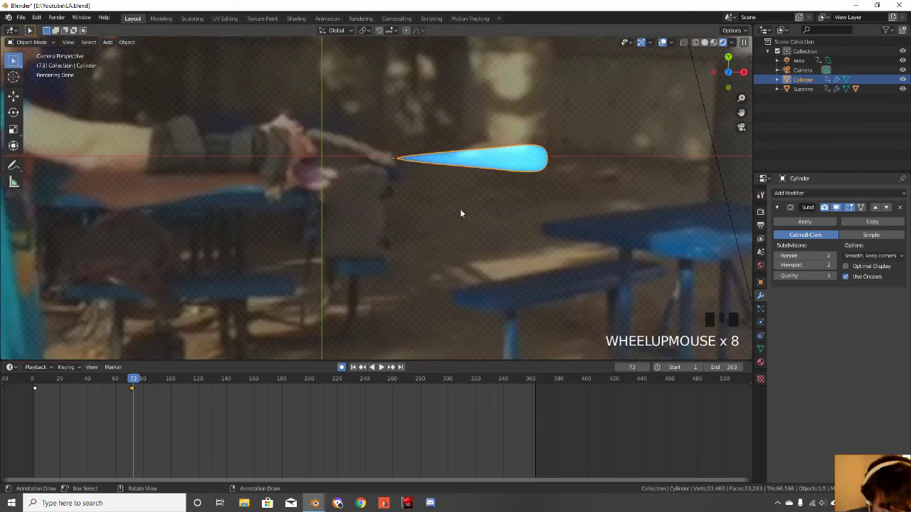
key(Left)
key(s)
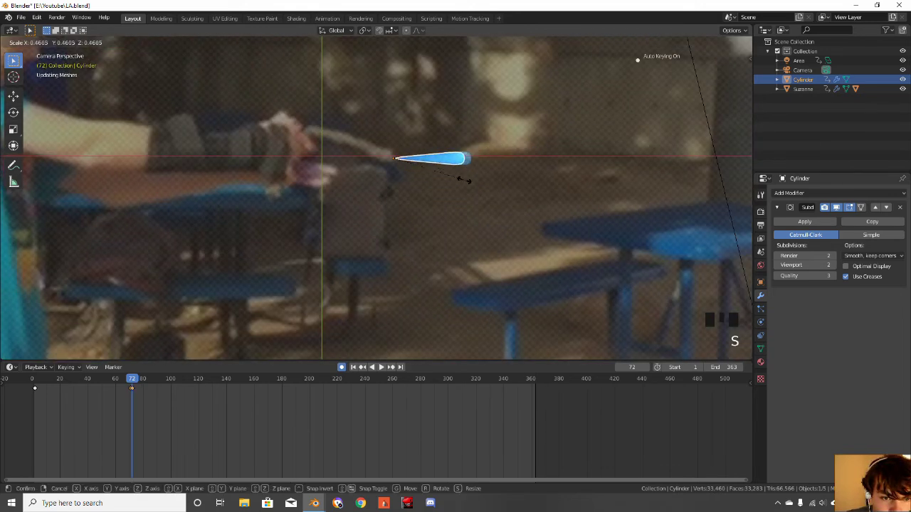
click(399, 199)
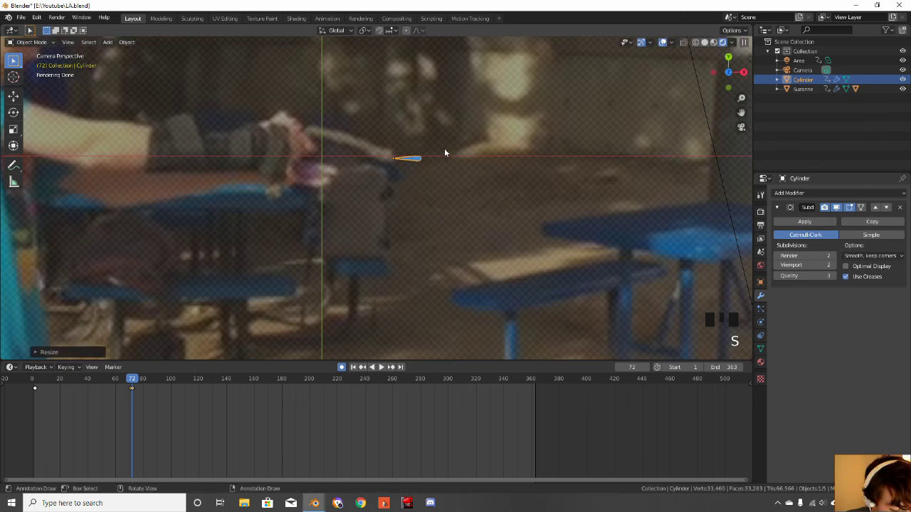
At frame 73, scale the bolt up uniformly so it grows out of the prop's tip
key(Right)
scroll(444, 148, down, 3)
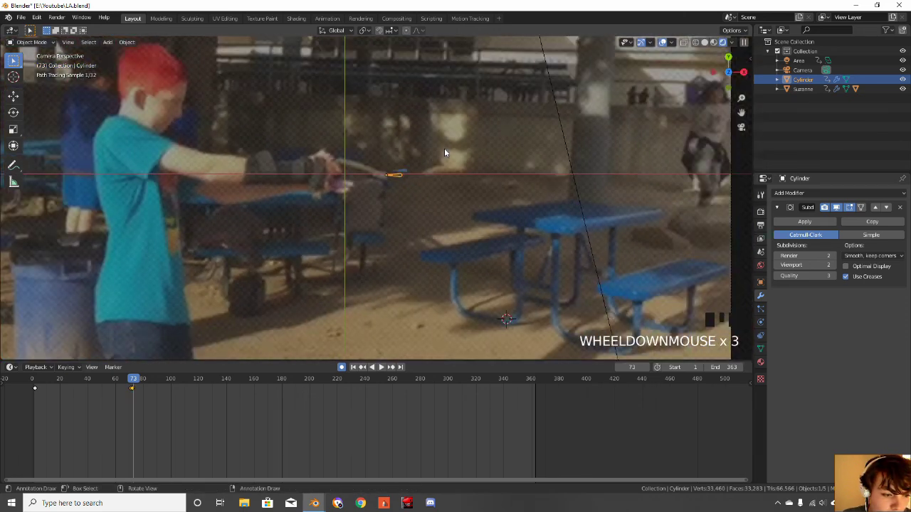
key(s)
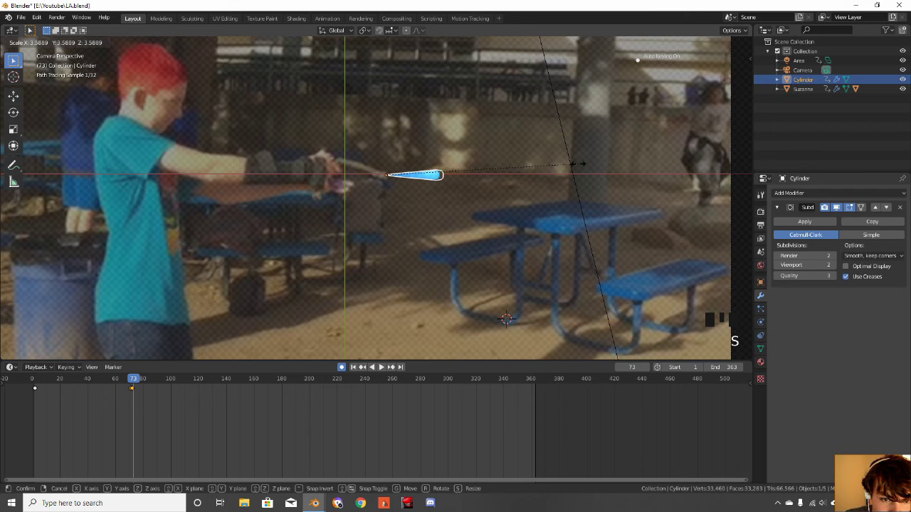
click(602, 171)
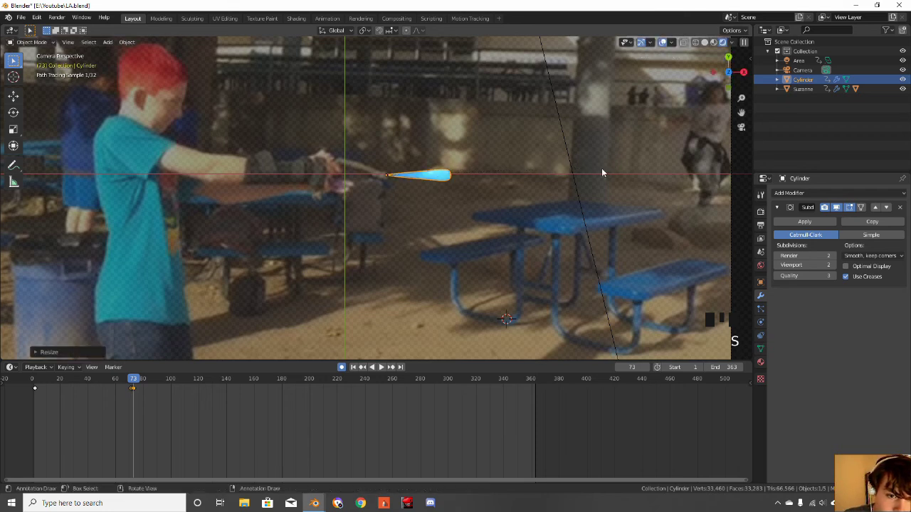
At frame 74, stretch the bolt into a long streak by scaling it on every axis except global Y
key(Right)
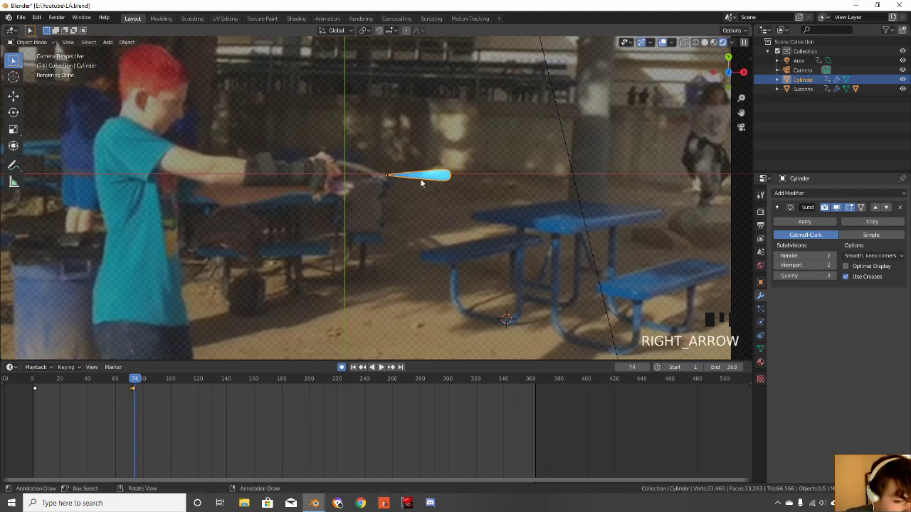
key(s)
key(shift+z)
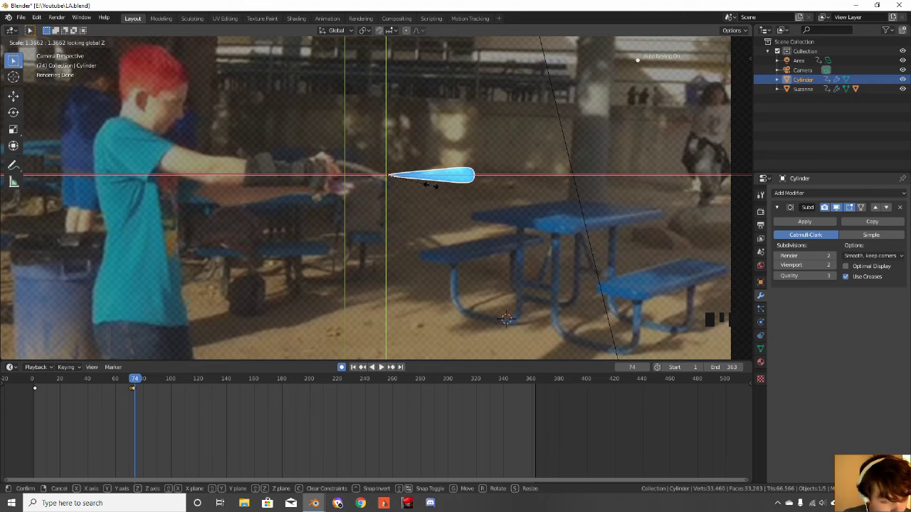
key(shift+y)
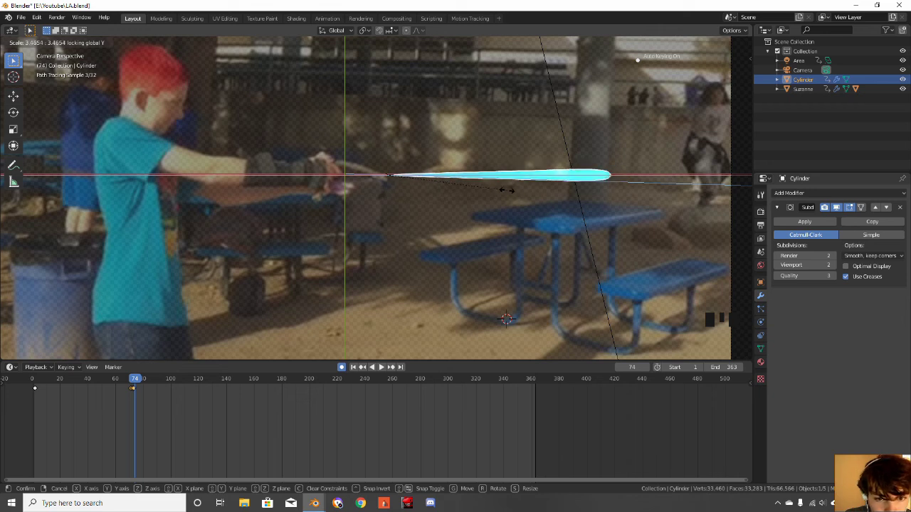
click(535, 192)
At frame 75, move the bolt along global X until its head passes the footage's right edge
scroll(535, 192, down, 3)
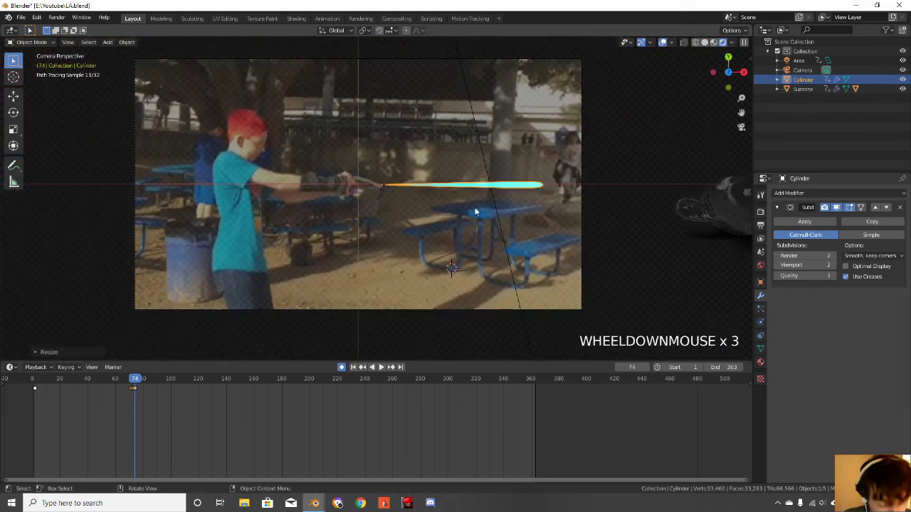
key(Right)
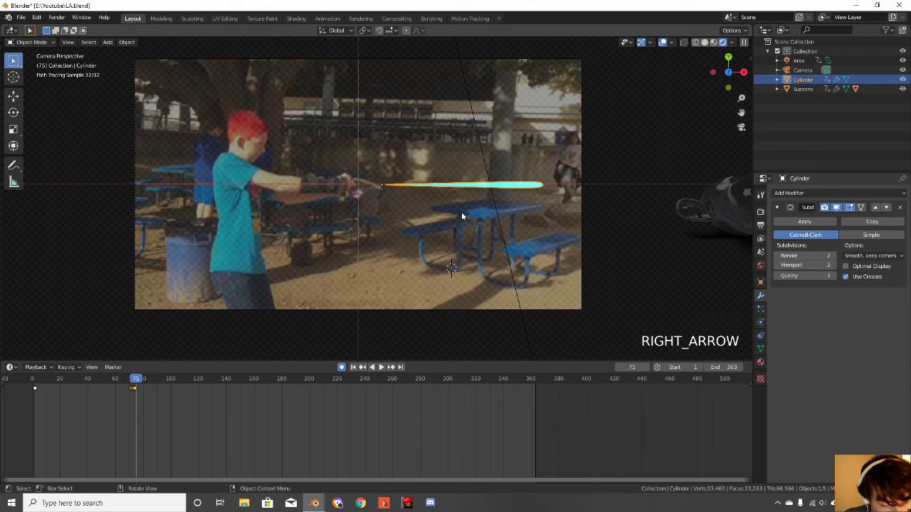
key(g)
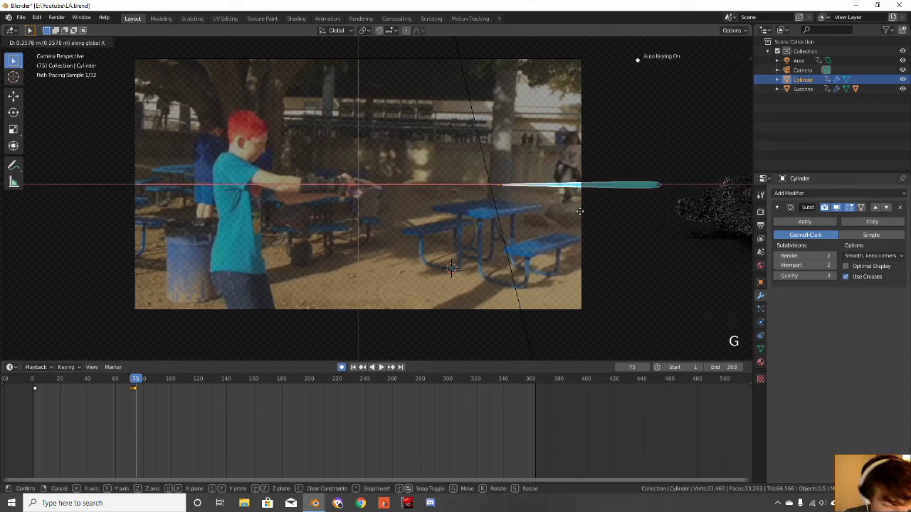
click(610, 214)
At frame 76, move the bolt further along global X until it is completely outside the footage
scroll(609, 215, down, 4)
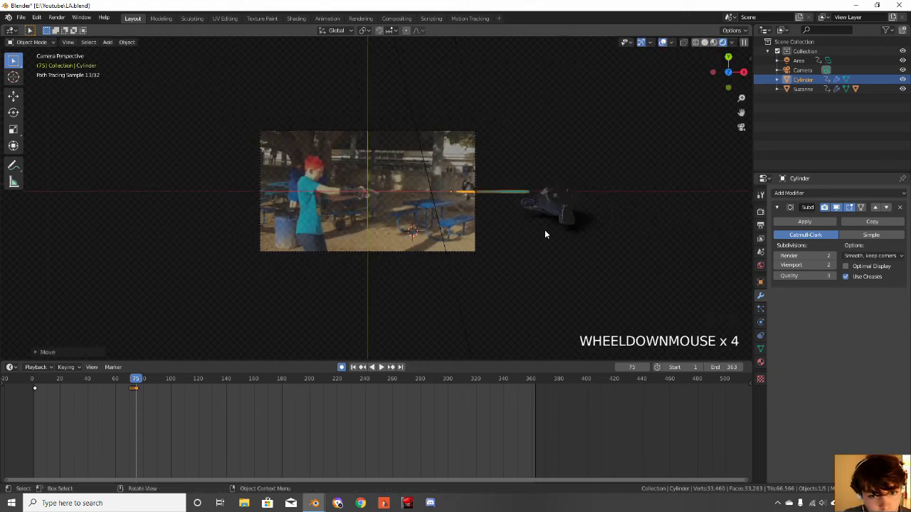
key(Right)
key(g)
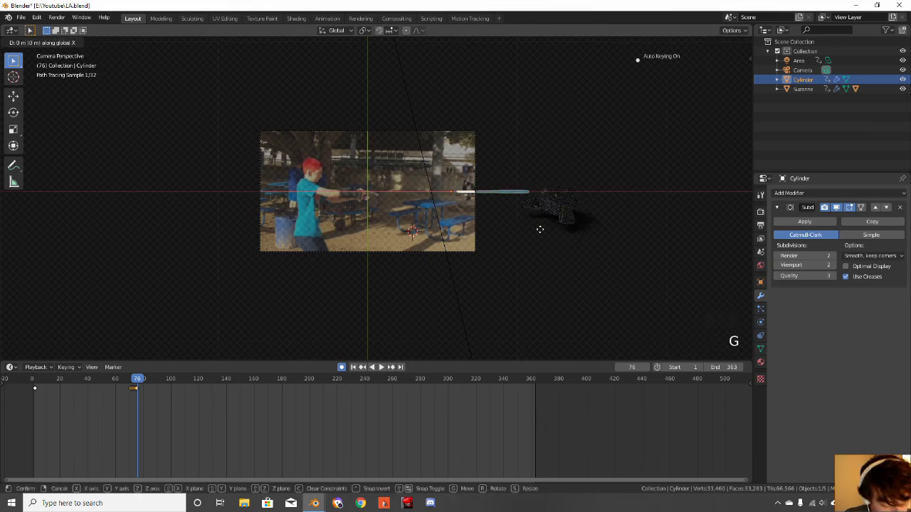
click(620, 243)
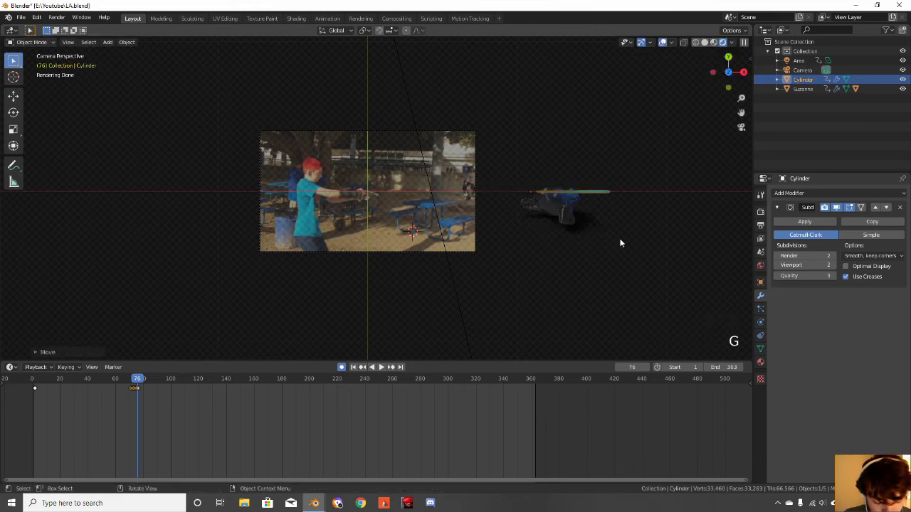
At frame 77, move the bolt well away from the footage and out of view
key(Right)
key(g)
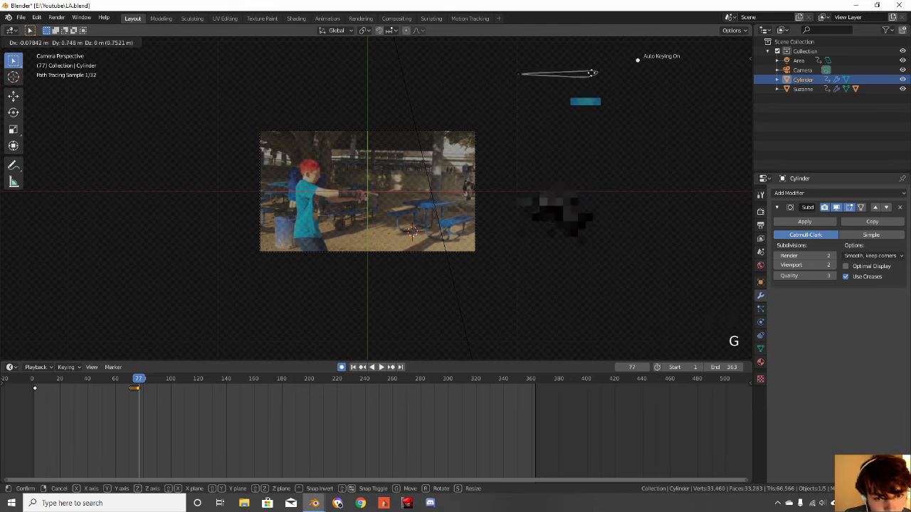
click(513, 354)
Play back the bolt's shot several times from shortly before its launch to review the timing against the footage
drag(143, 378, 107, 378)
key(space)
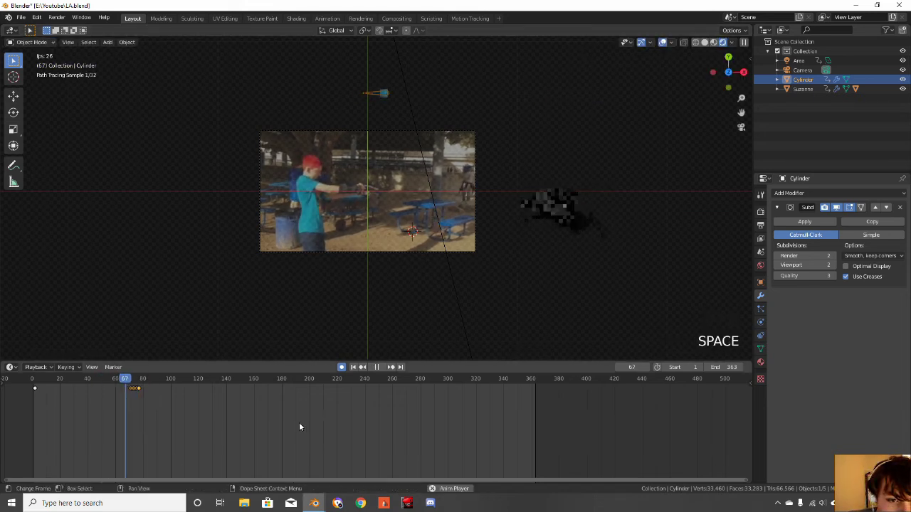
key(space)
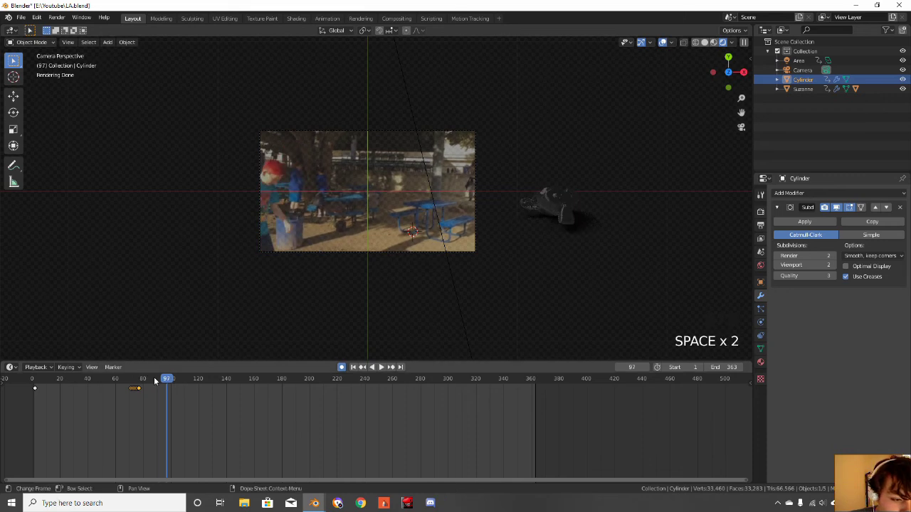
drag(154, 381, 112, 381)
click(251, 289)
key(space)
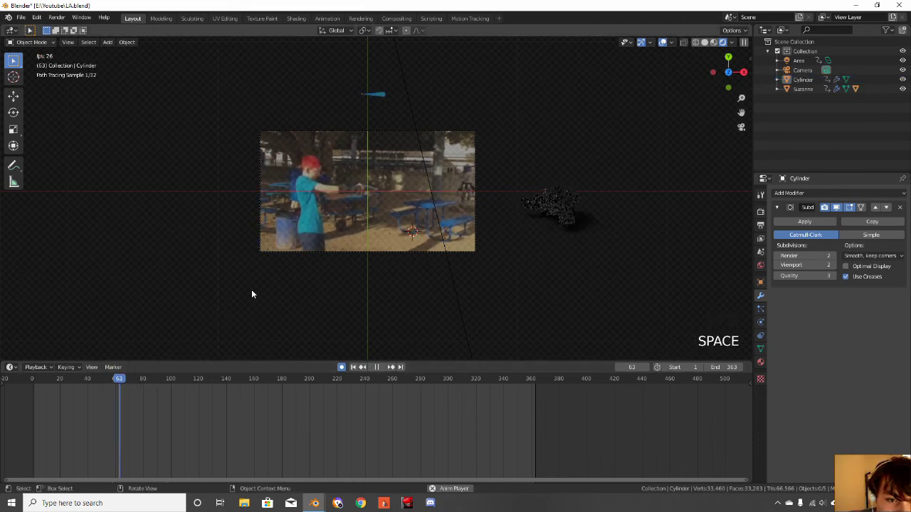
scroll(247, 309, up, 3)
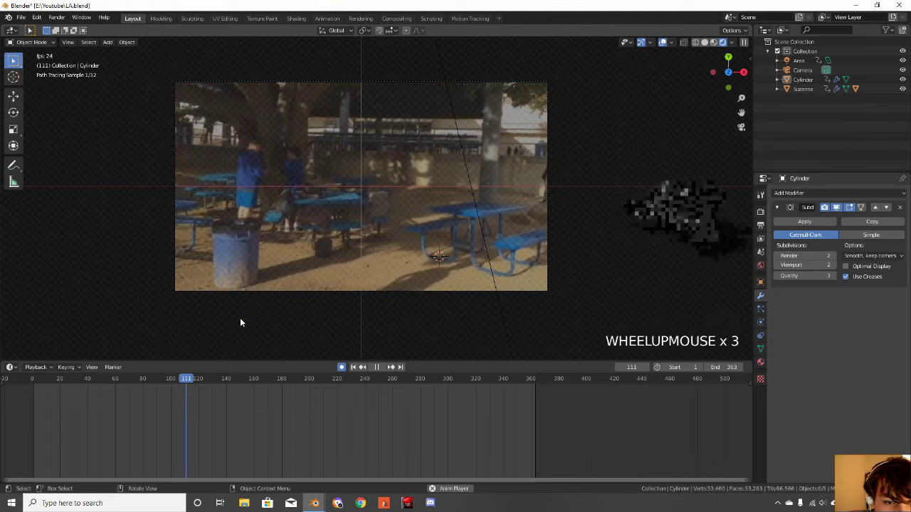
click(139, 379)
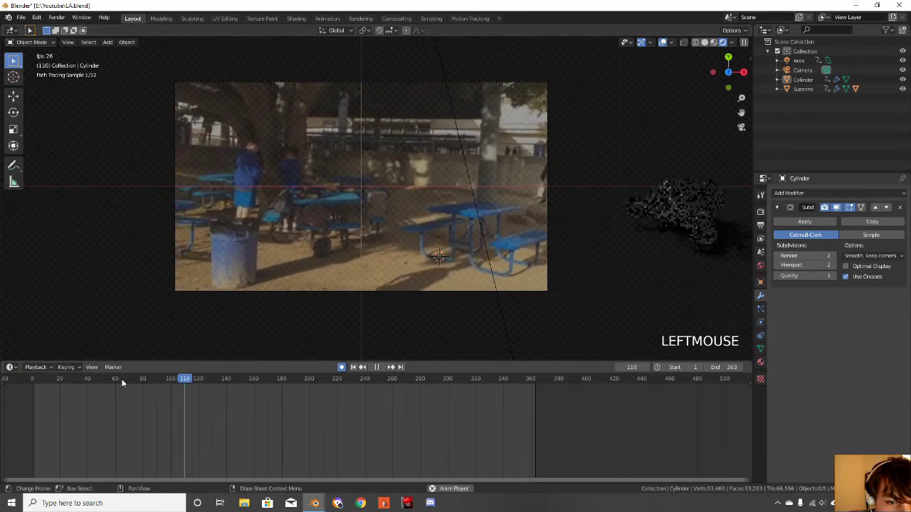
double_click(103, 382)
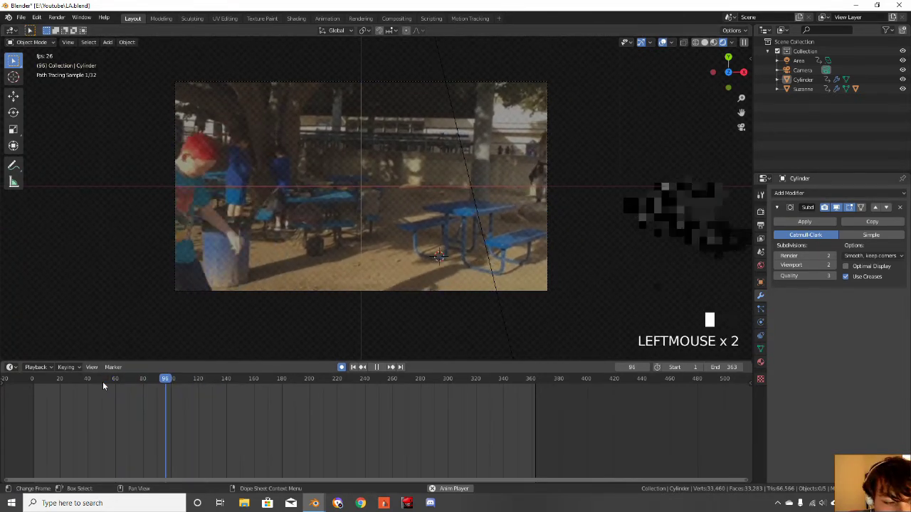
click(103, 381)
key(space)
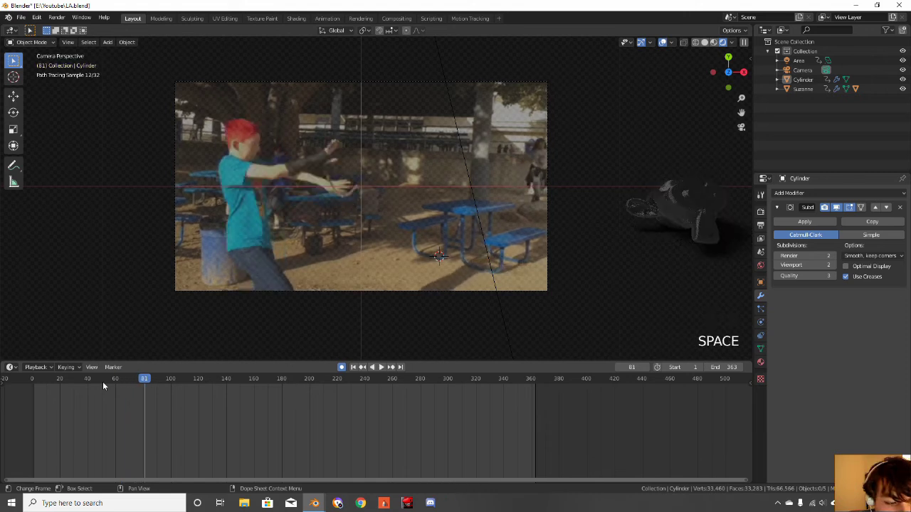
click(114, 380)
key(space)
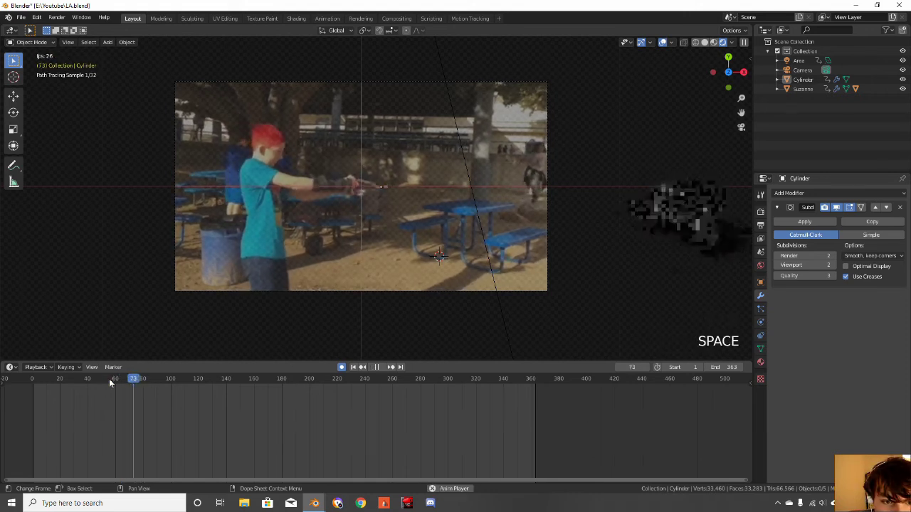
key(space)
click(108, 379)
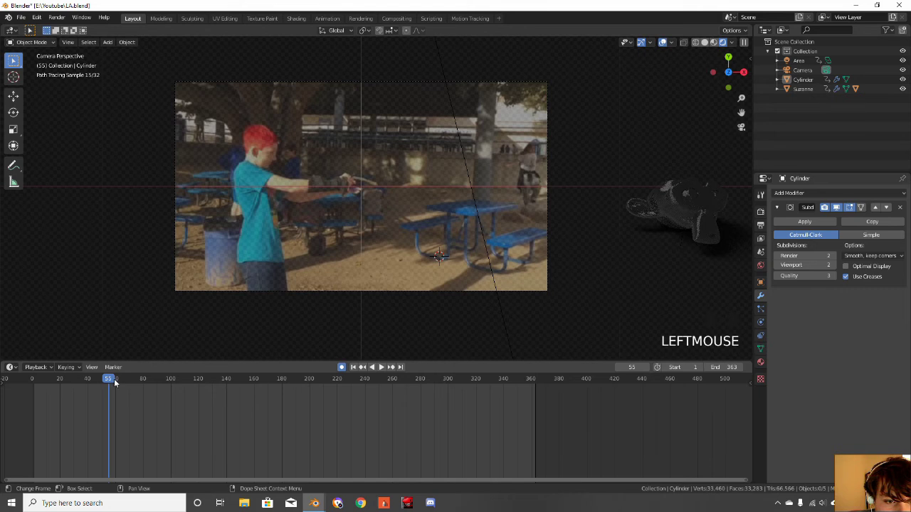
click(121, 381)
drag(121, 381, 134, 382)
Select the bolt, shift its launch keyframes slightly later in time and replay the shot
click(405, 188)
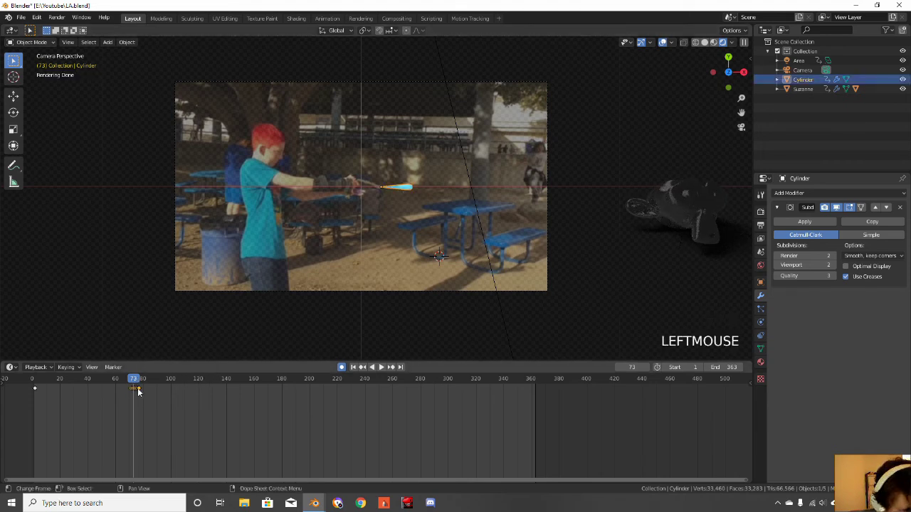
key(g)
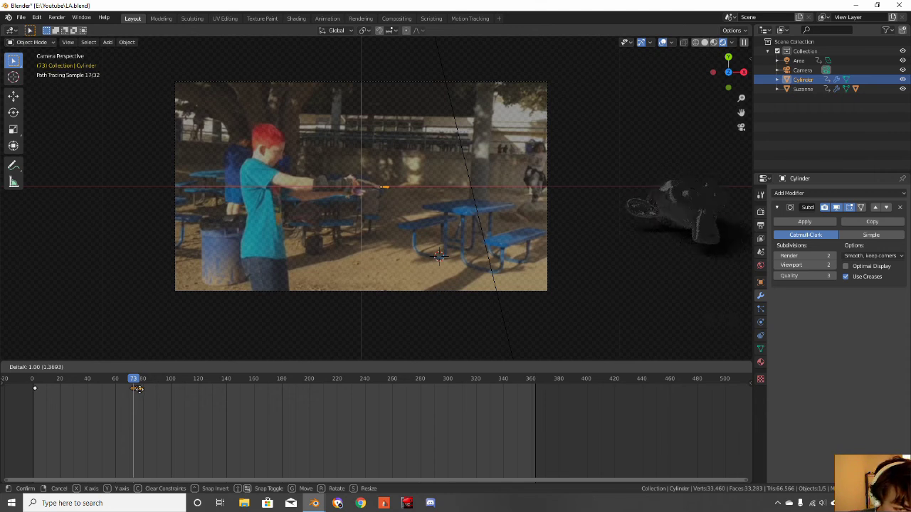
click(140, 389)
click(127, 380)
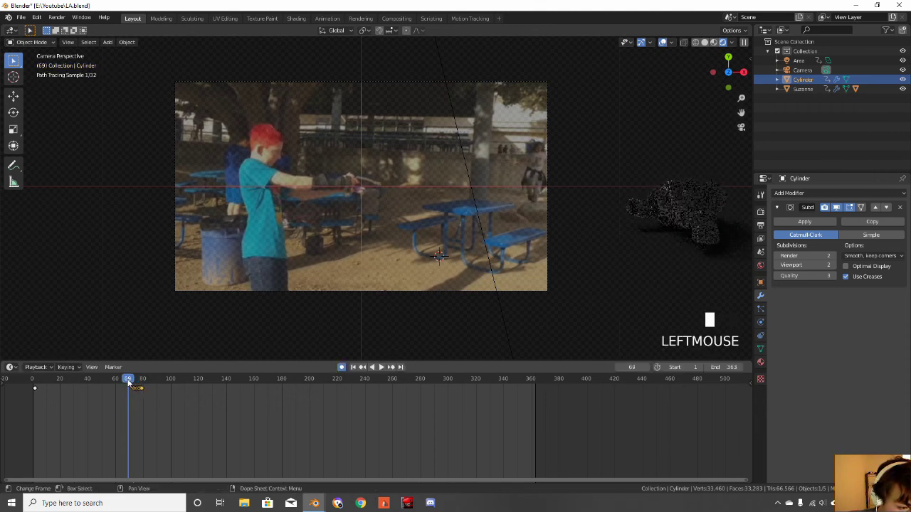
key(space)
key(space)
drag(168, 384, 131, 390)
key(space)
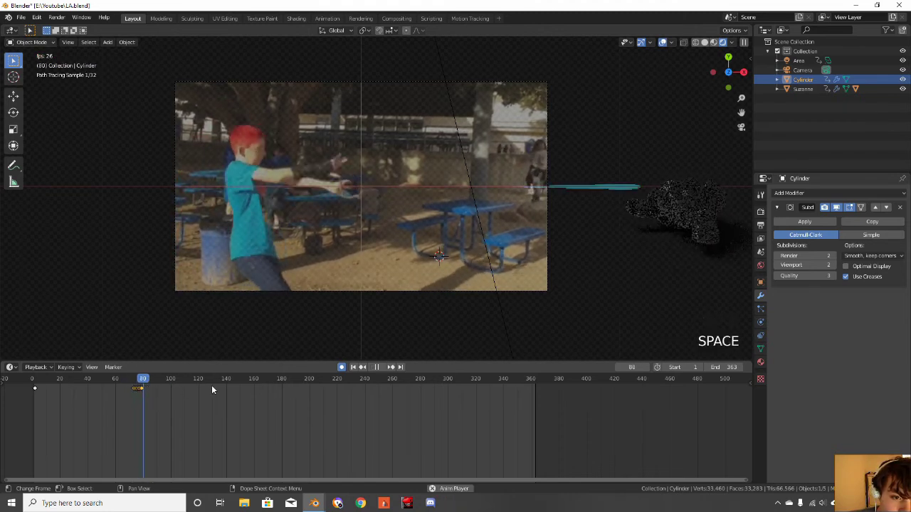
key(space)
Shift the bolt's launch keyframes a few more frames later and play the shot again to check its timing
key(g)
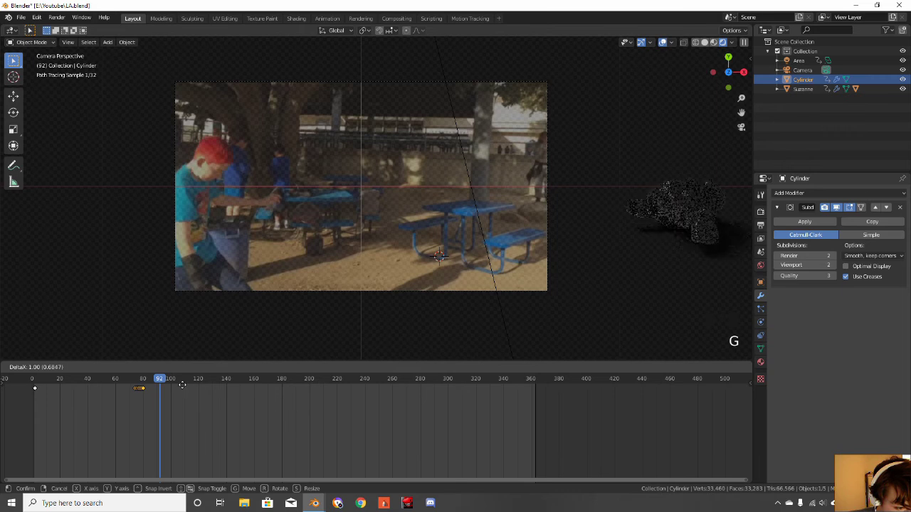
click(157, 383)
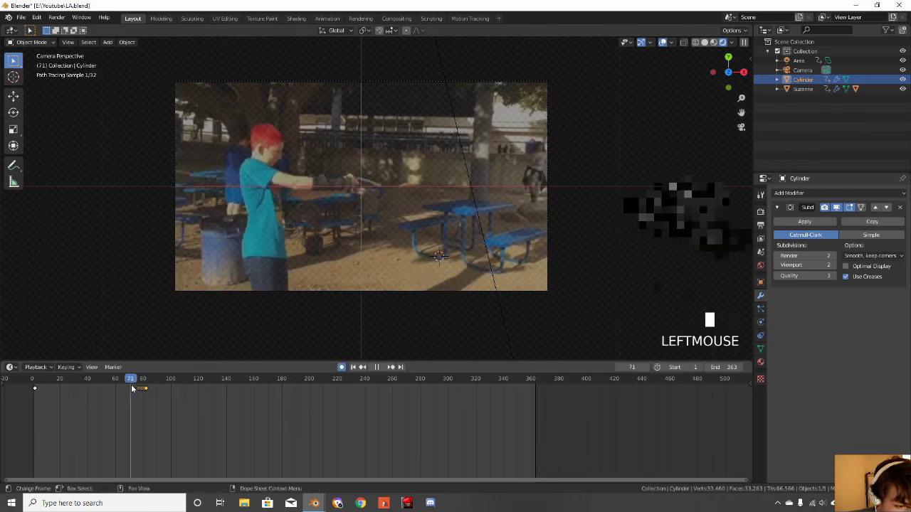
key(space)
key(space)
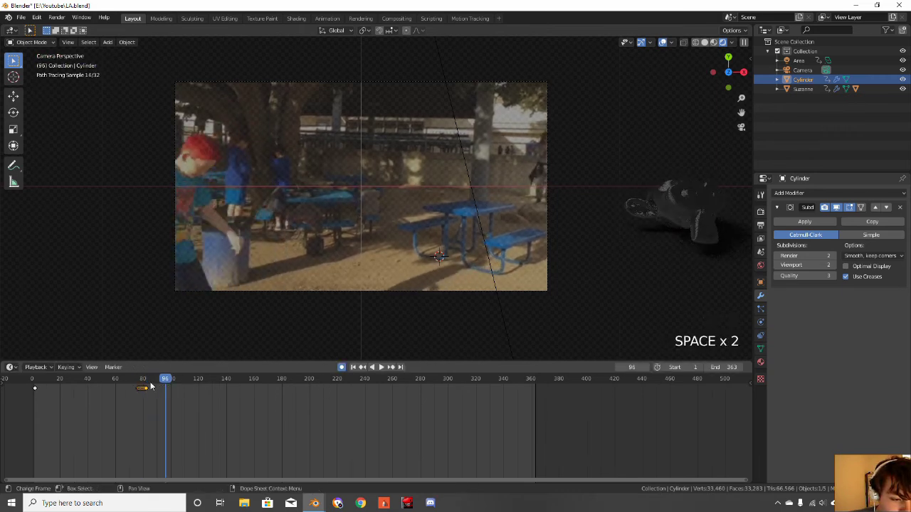
click(145, 384)
key(space)
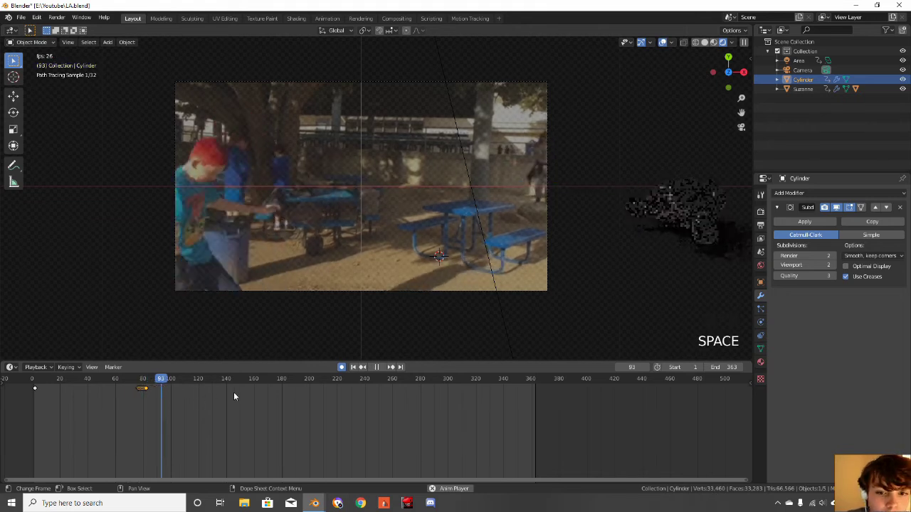
key(space)
Select the monkey head together with the plane beneath it and rotate both about global Y at frame 308
scroll(545, 267, down, 3)
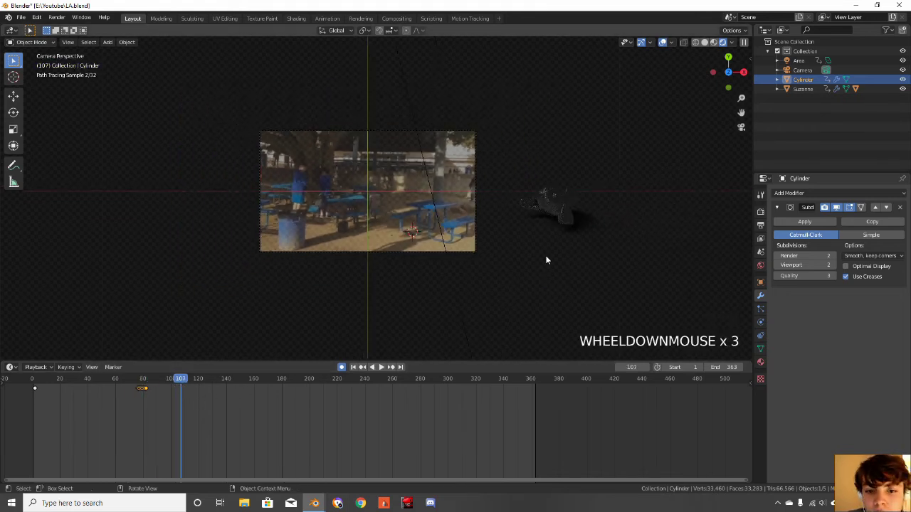
click(566, 217)
shift+click(546, 235)
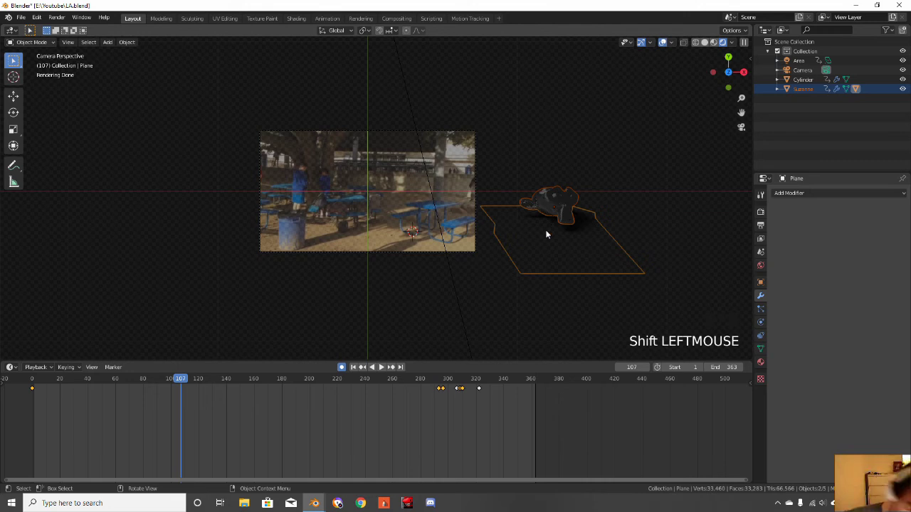
key(Right)
key(Right)
key(Right)
key(Right)
key(Right)
key(Right)
key(Right)
key(Right)
key(Right)
key(Right)
key(Right)
key(Right)
key(Right)
key(Right)
key(Right)
key(Right)
key(Right)
key(Right)
key(Right)
key(Right)
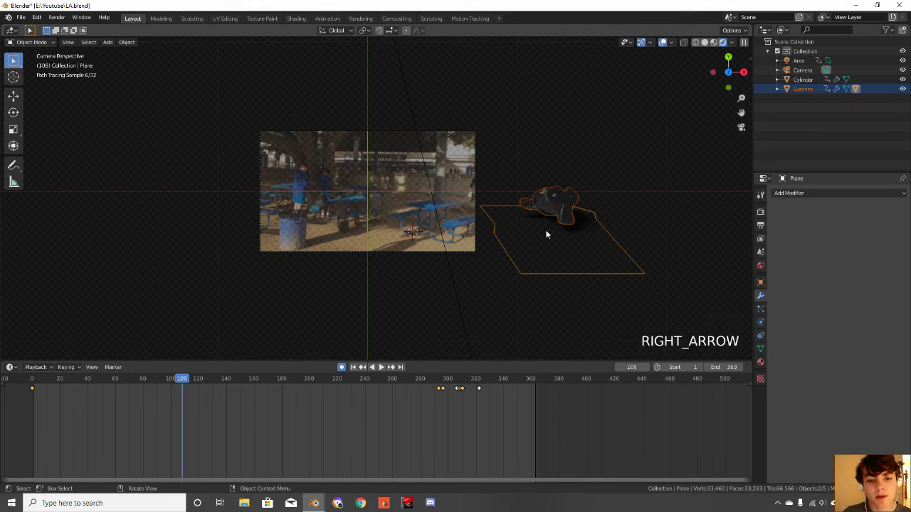
key(Right)
key(Right)
key(Right)
key(Right)
key(Right)
key(Right)
key(Right)
key(Right)
key(Right)
key(Right)
key(Right)
key(Right)
key(Right)
key(Right)
key(Right)
drag(435, 379, 459, 379)
scroll(562, 249, up, 6)
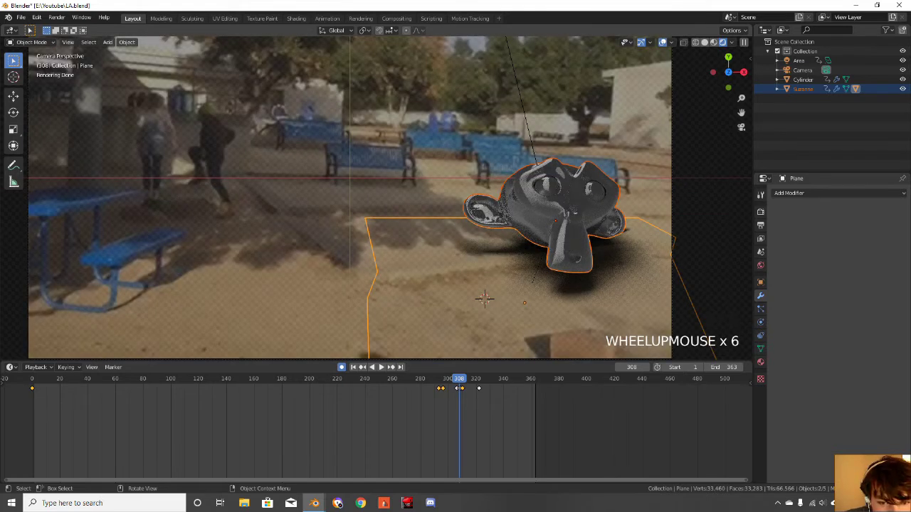
key(r)
key(y)
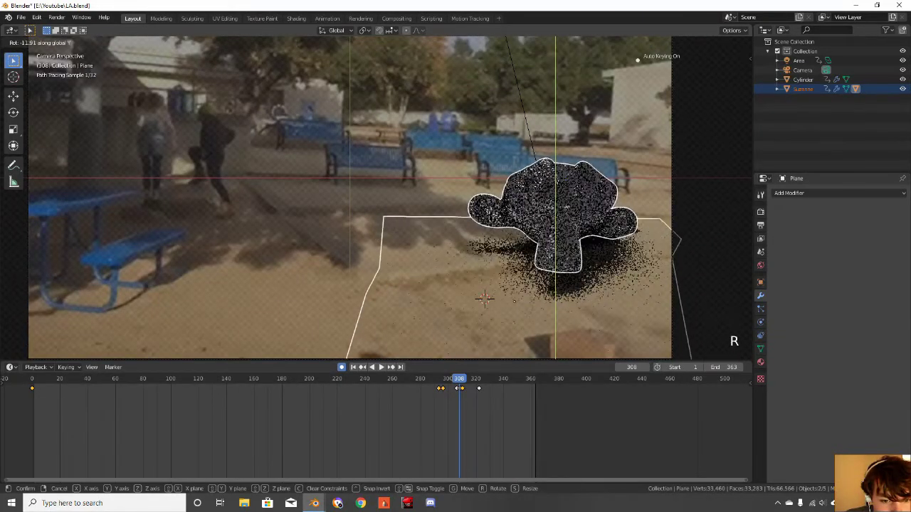
click(493, 272)
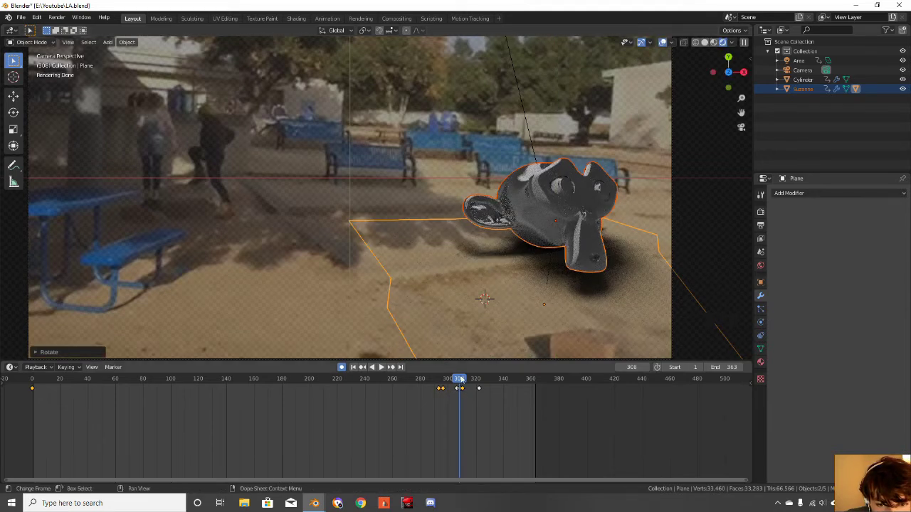
Rotate the monkey head and its plane slightly clockwise about global Z, still at frame 308
key(r)
key(x)
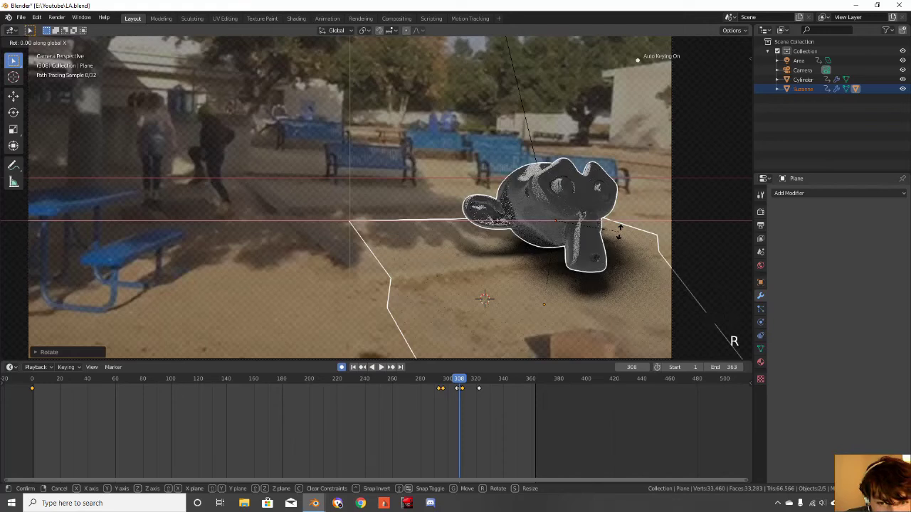
key(y)
key(z)
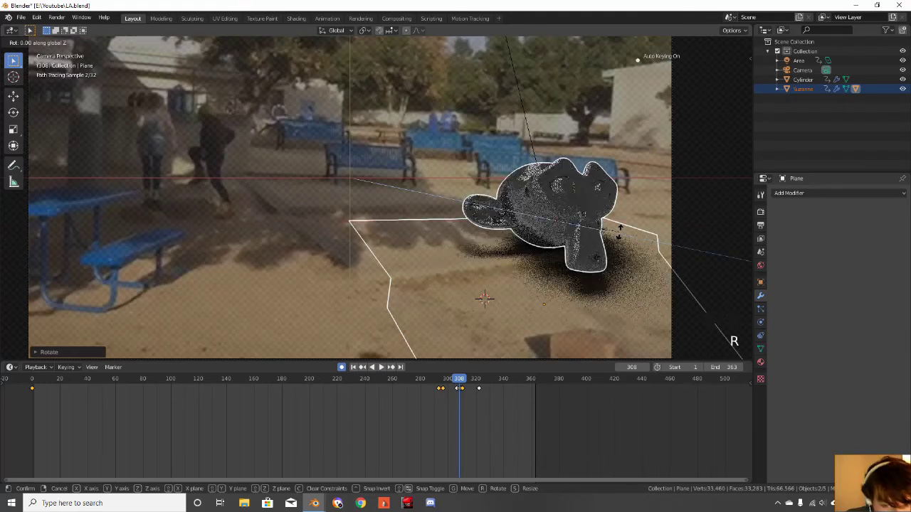
click(623, 238)
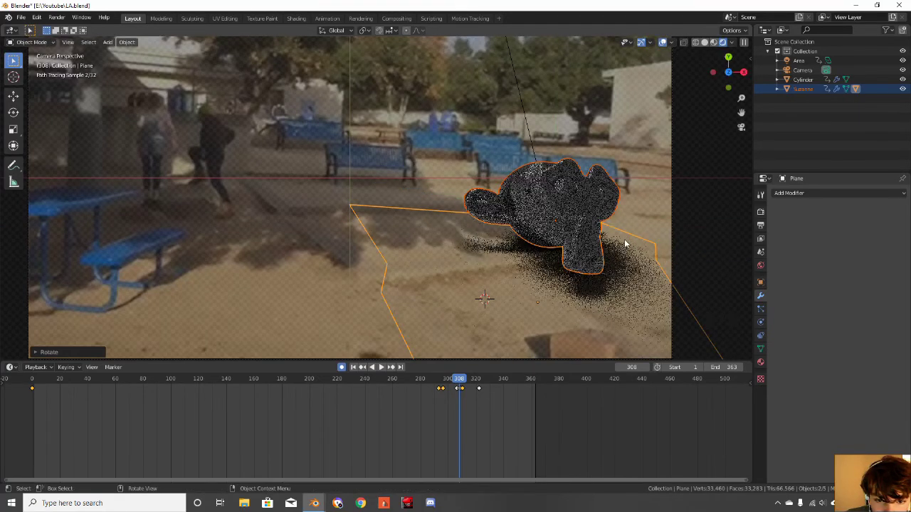
Delete the keyframes of the monkey head and plane on both sides of frame 308, keeping the one at frame 308
click(457, 391)
key(Delete)
click(442, 393)
key(Delete)
click(441, 396)
scroll(450, 390, up, 3)
click(452, 389)
click(452, 389)
key(Delete)
scroll(477, 393, up, 12)
middle_drag(481, 391, 360, 402)
key(Delete)
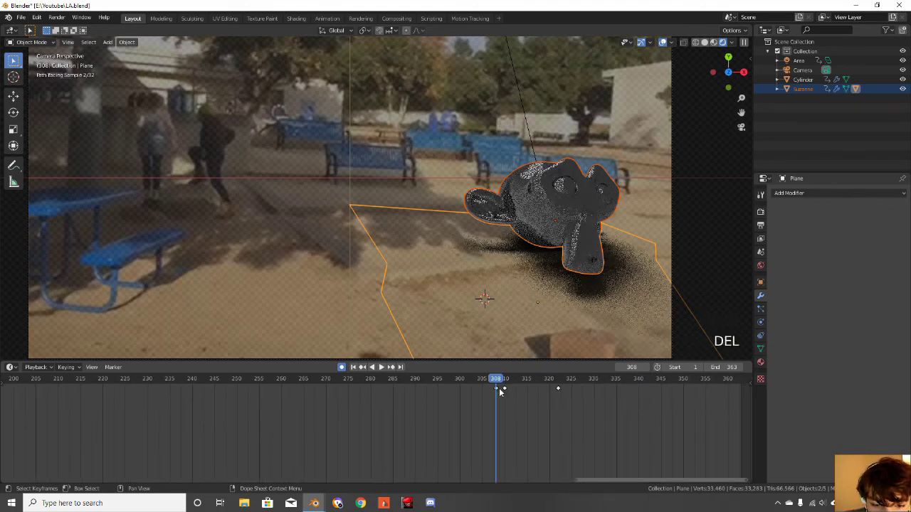
key(Delete)
click(560, 390)
key(Delete)
click(558, 388)
scroll(437, 394, down, 9)
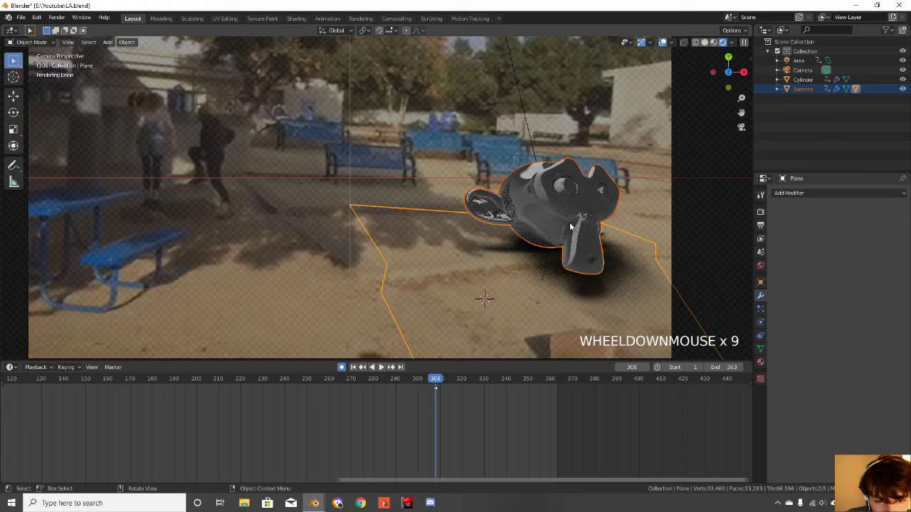
At frame 289, move the monkey head and plane completely out of the camera view and play back the motion
key(Left)
key(Left)
key(Left)
key(Left)
key(Left)
key(Left)
key(Left)
key(Left)
key(Left)
key(Left)
key(Left)
key(Left)
key(Left)
key(Left)
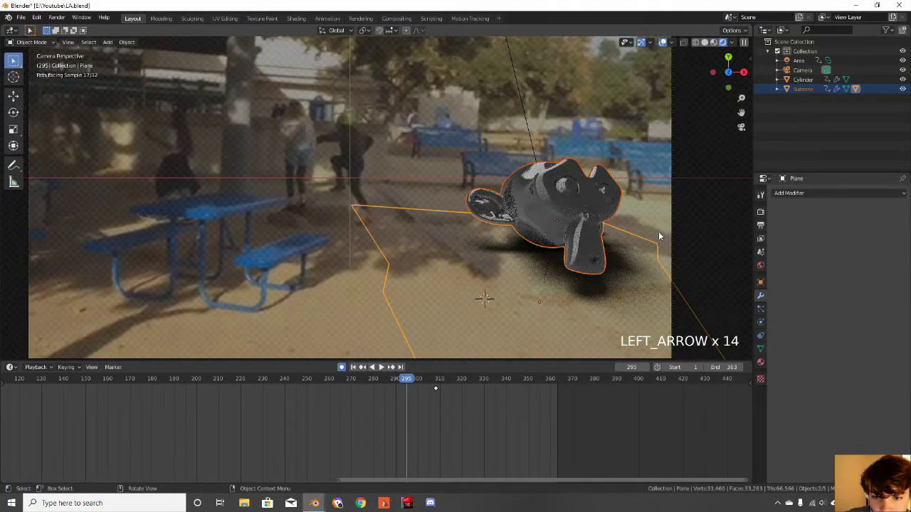
key(Left)
key(Left)
key(Left)
key(Left)
key(Left)
key(Left)
key(Left)
key(Left)
key(Left)
key(Left)
key(Left)
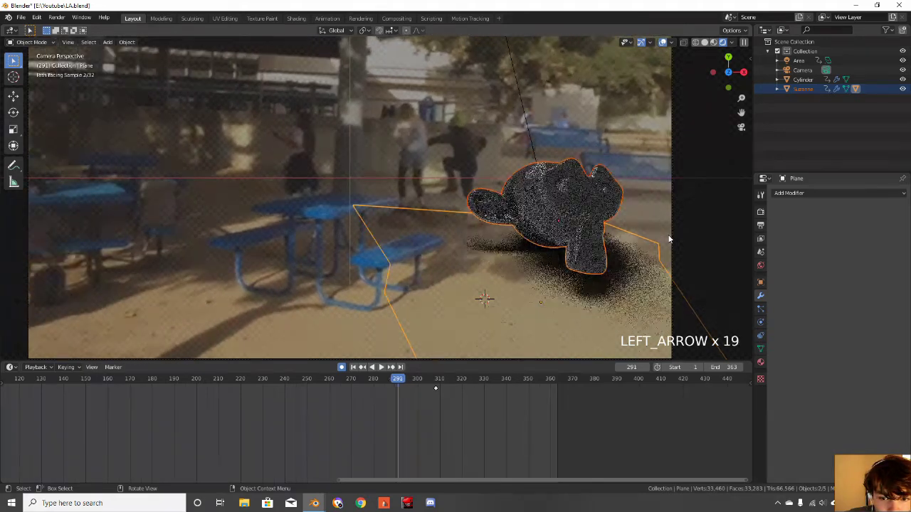
key(Left)
key(Left)
key(Left)
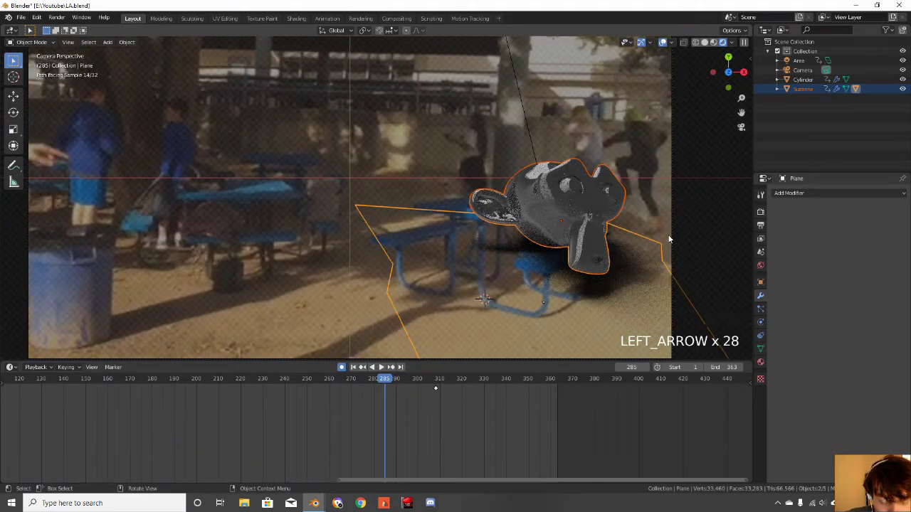
key(Right)
key(Right)
key(Right)
key(Right)
key(Right)
key(Right)
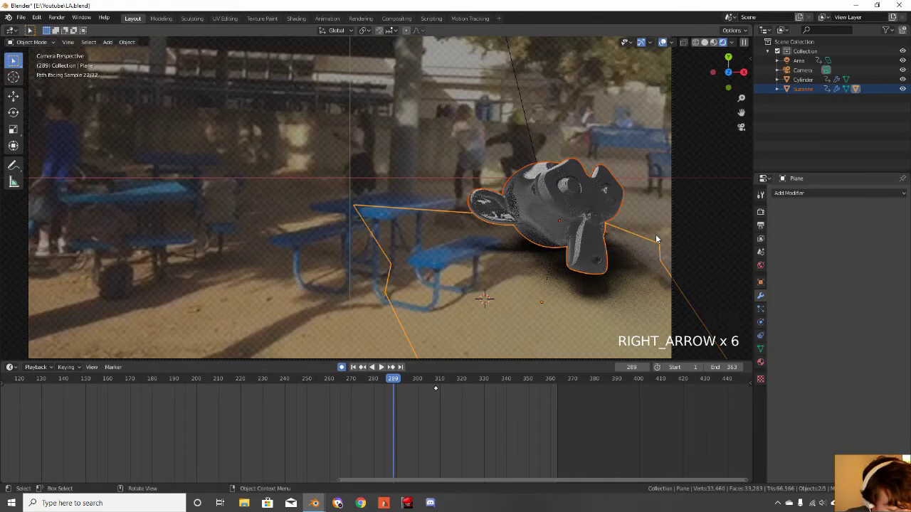
key(g)
click(486, 273)
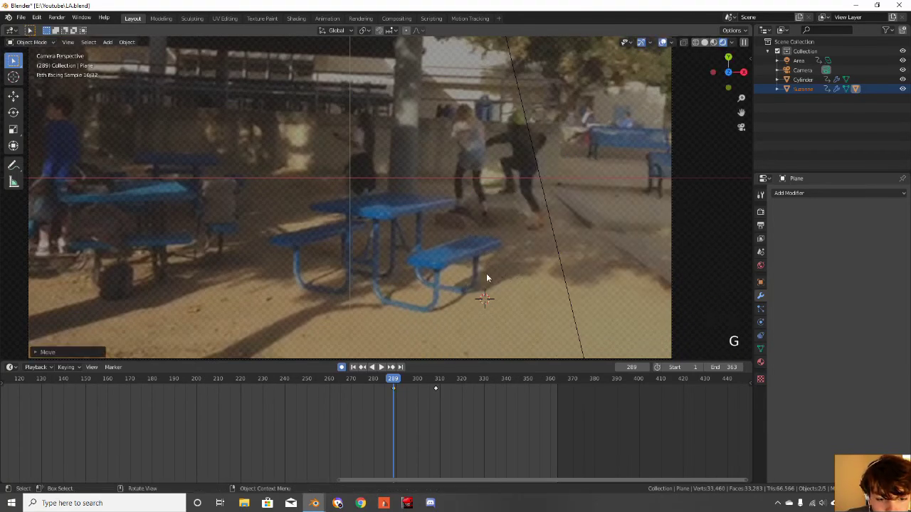
key(space)
key(space)
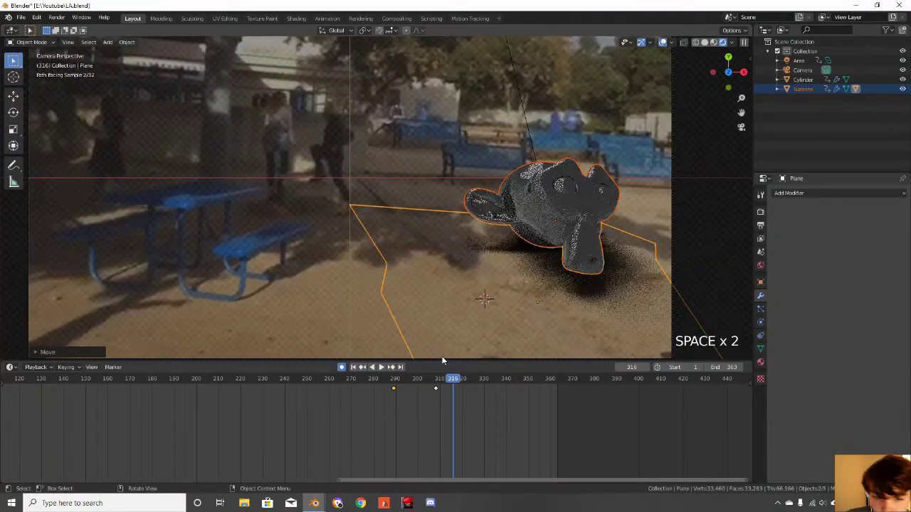
Move the off-camera keyframe of the monkey head and plane back to about frame 243 and play the motion
drag(450, 378, 409, 382)
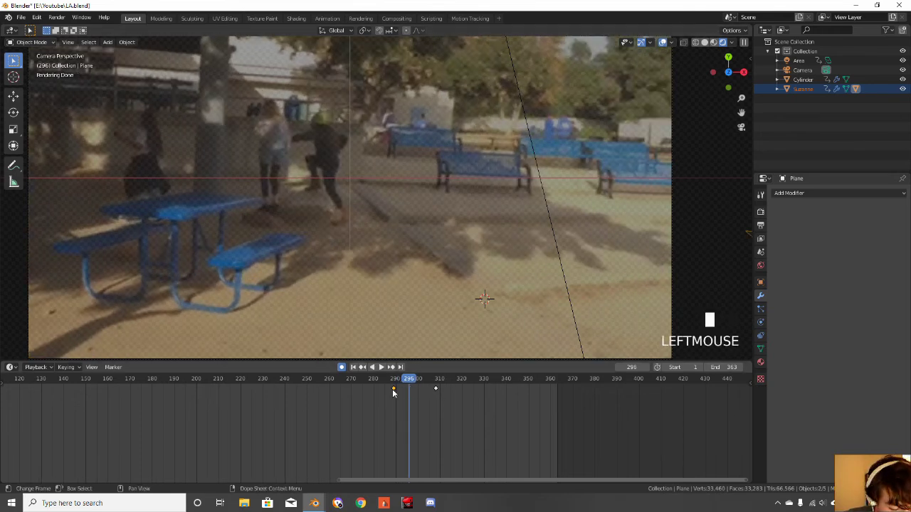
key(g)
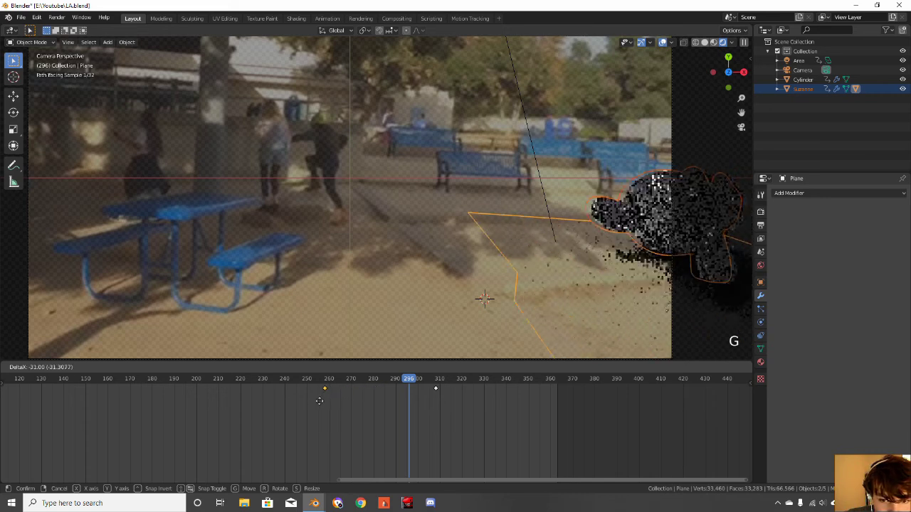
click(285, 409)
click(281, 381)
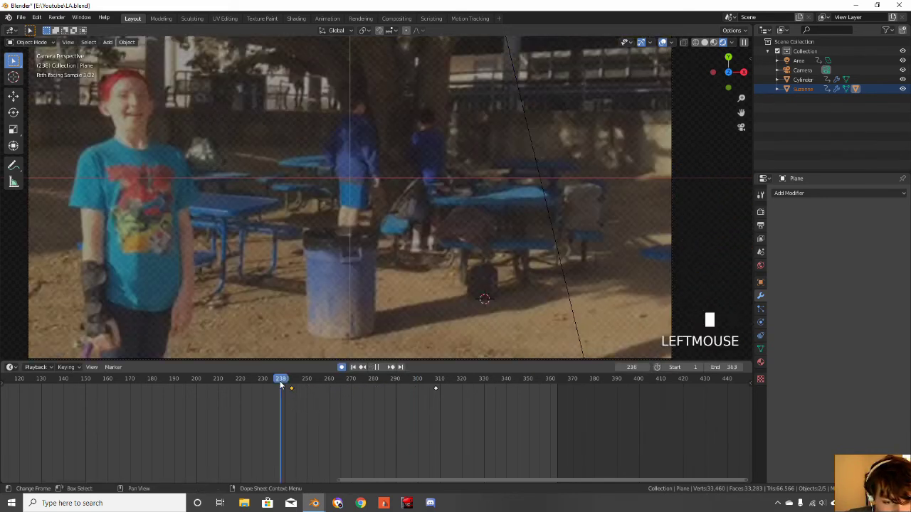
key(space)
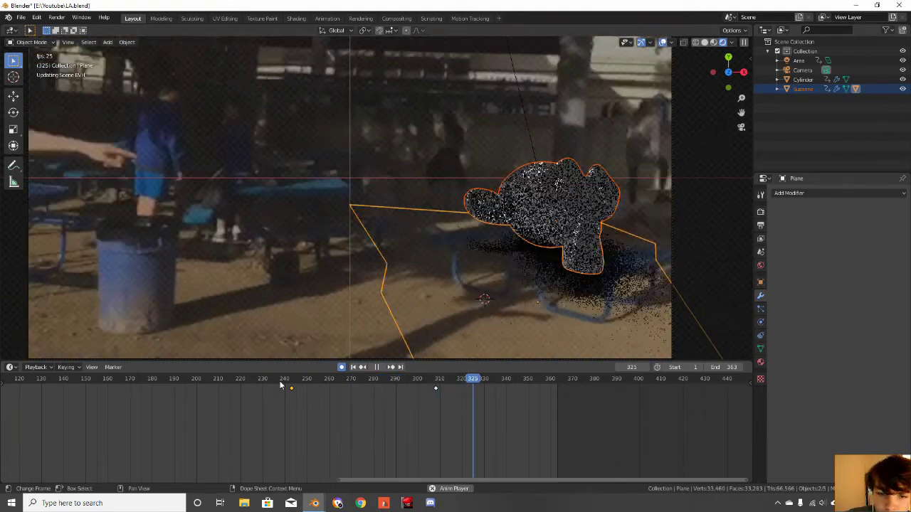
key(space)
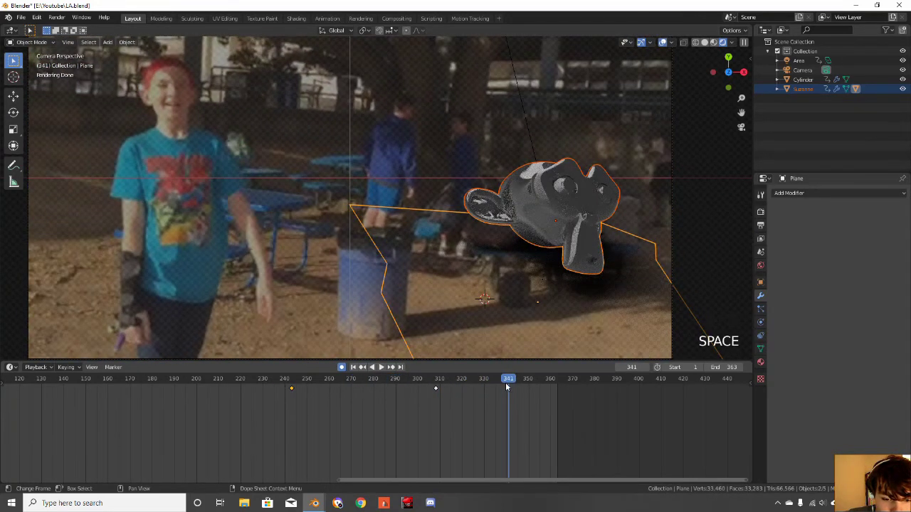
Duplicate the off-camera keyframe to about frame 350 so the monkey head and plane leave the view again, and play it back
key(shift+d)
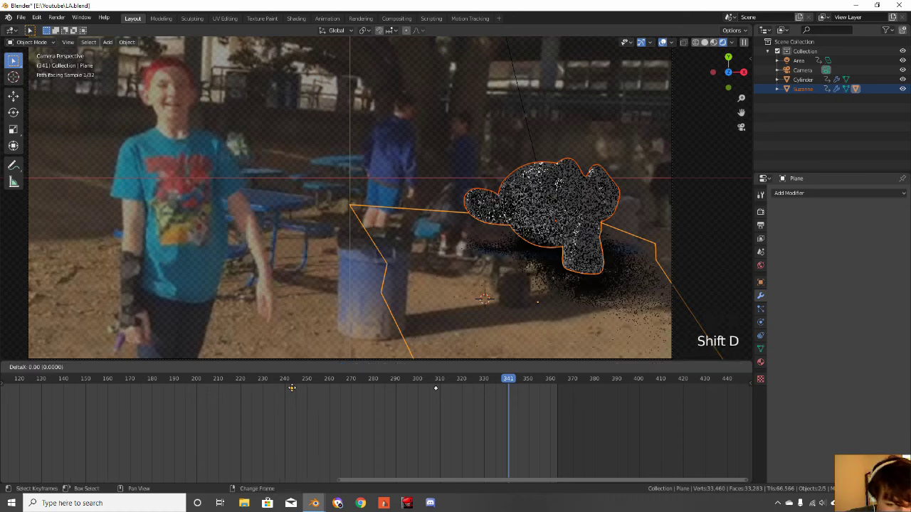
click(585, 408)
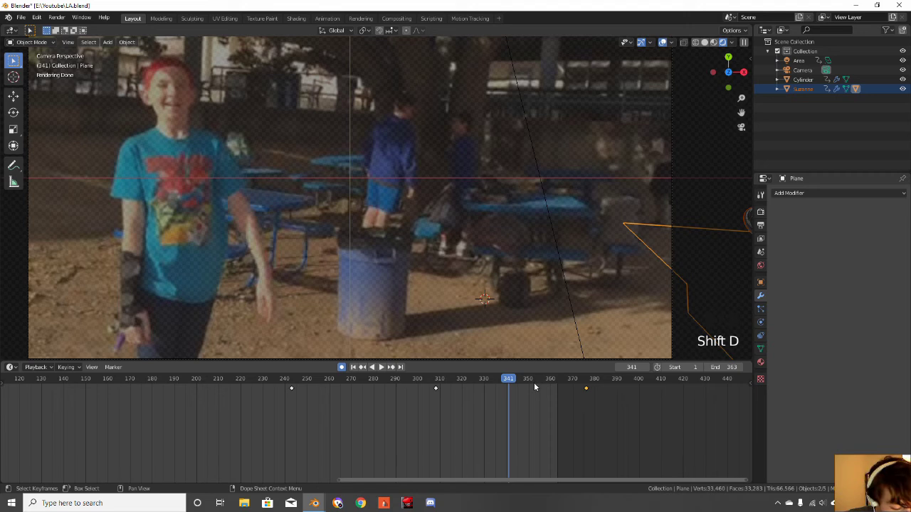
key(g)
click(508, 387)
drag(507, 383, 274, 403)
key(space)
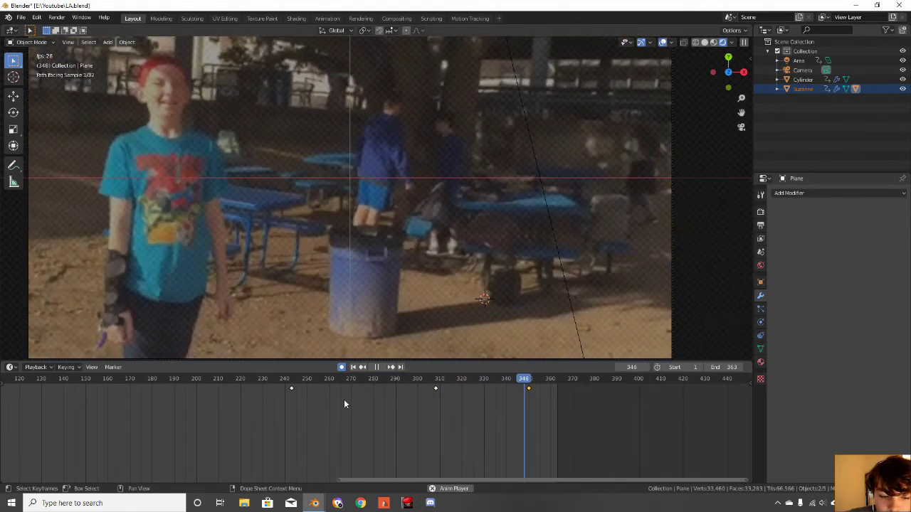
click(285, 380)
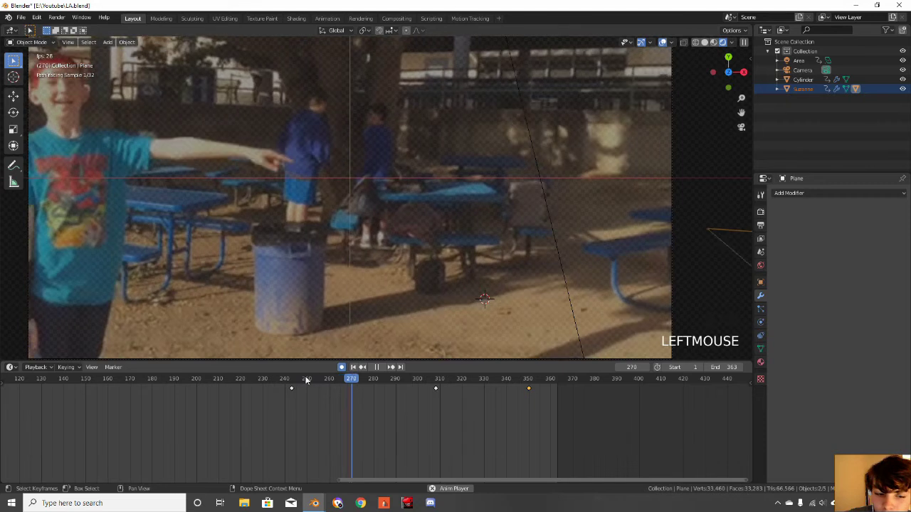
key(space)
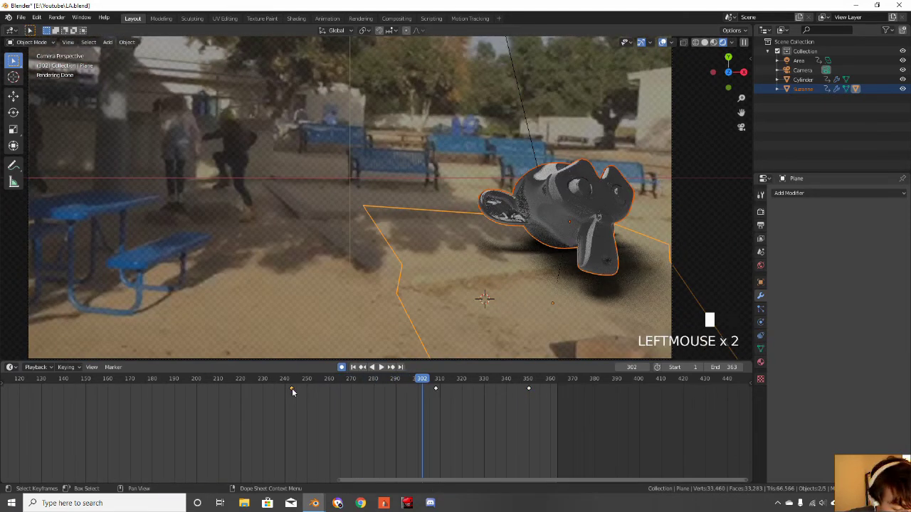
Shift the first off-camera keyframe to about frame 256 and play back the monkey head's entrance
key(g)
click(318, 392)
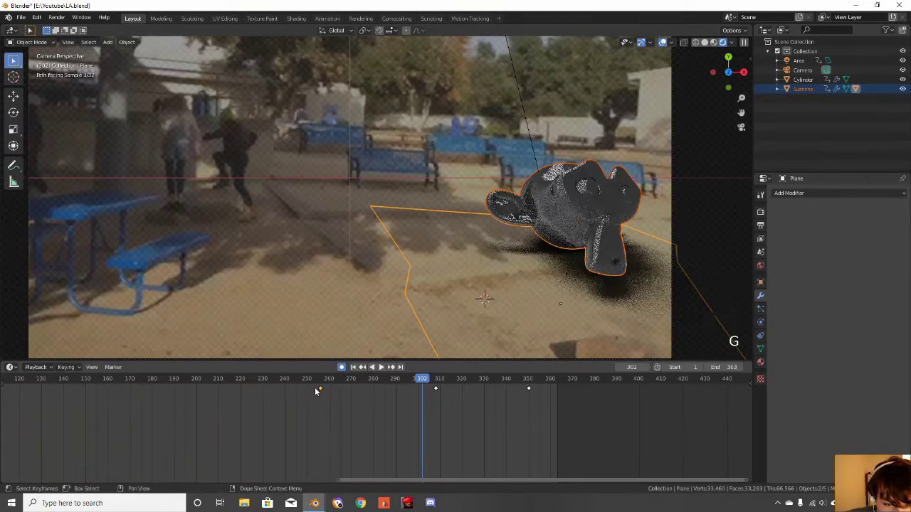
click(306, 379)
key(space)
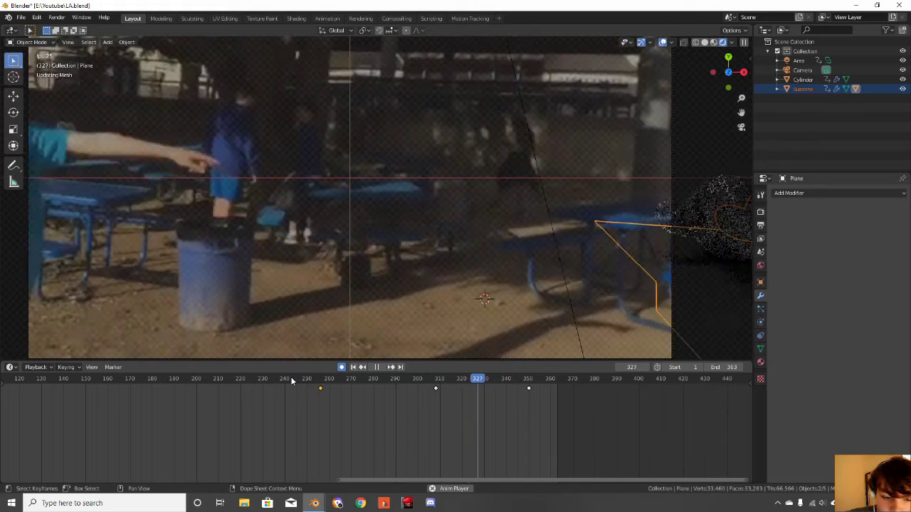
key(space)
Shift the first off-camera keyframe to about frame 266 and check the entrance in playback
key(g)
click(347, 391)
click(326, 379)
key(space)
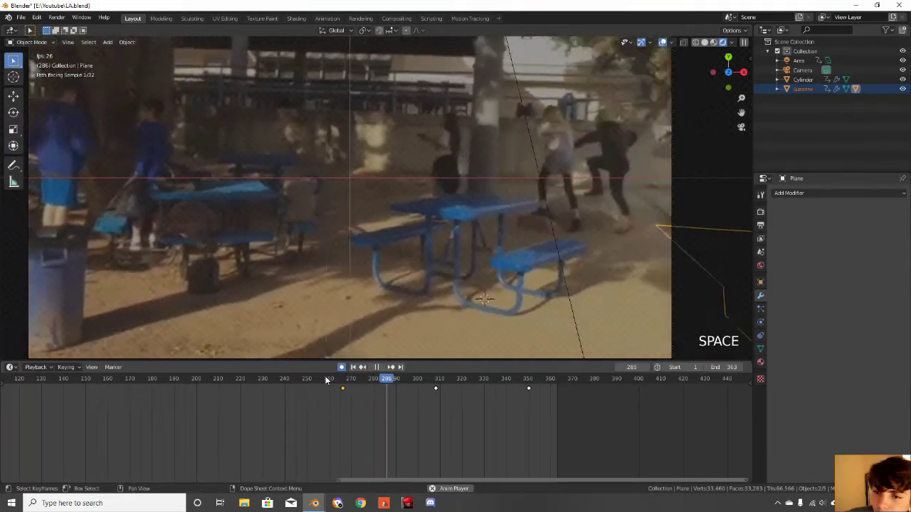
key(space)
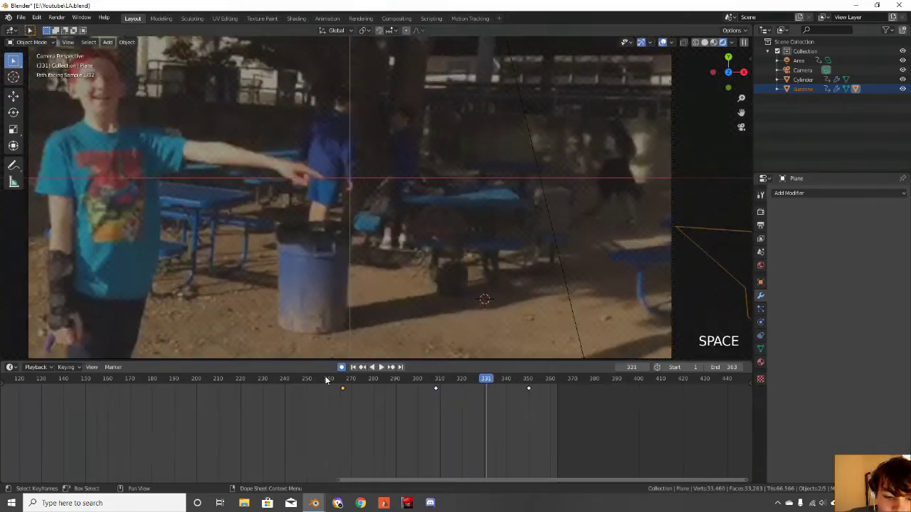
At frame 305, nudge the monkey head and plane to key their position, and scrub through the motion to frame 359
drag(492, 384, 449, 386)
mouse_move(414, 388)
mouse_down()
mouse_move(442, 389)
mouse_move(431, 388)
mouse_up()
key(g)
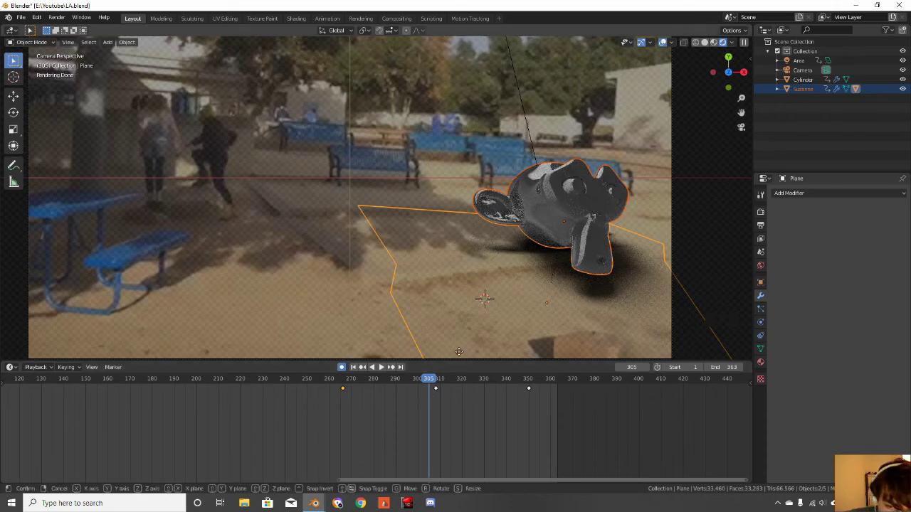
key(Escape)
drag(430, 389, 544, 382)
Play the whole animation from its first frame with the area around the camera frame in view
scroll(505, 380, down, 9)
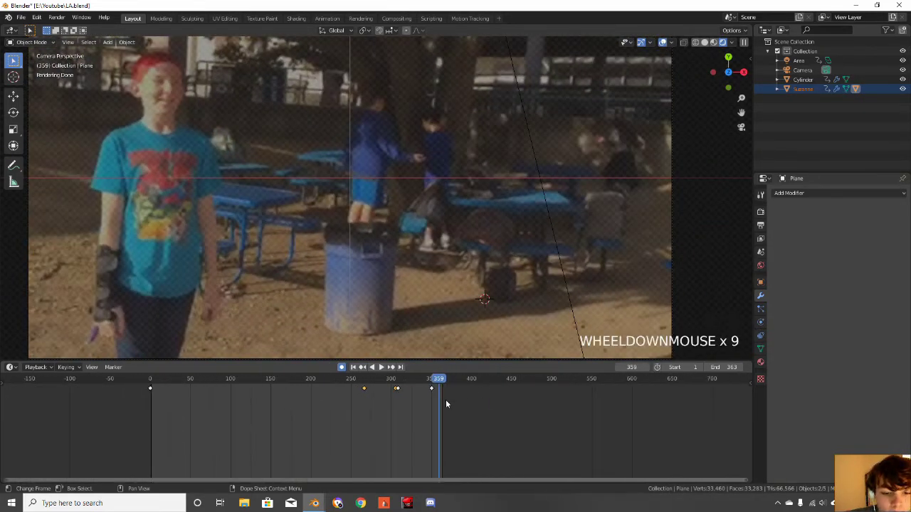
scroll(437, 292, down, 16)
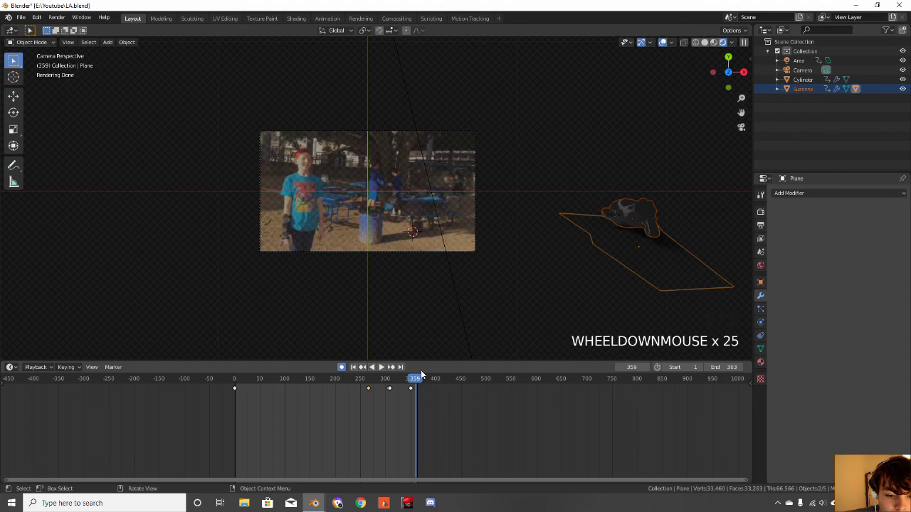
click(375, 382)
key(shift+Left)
key(space)
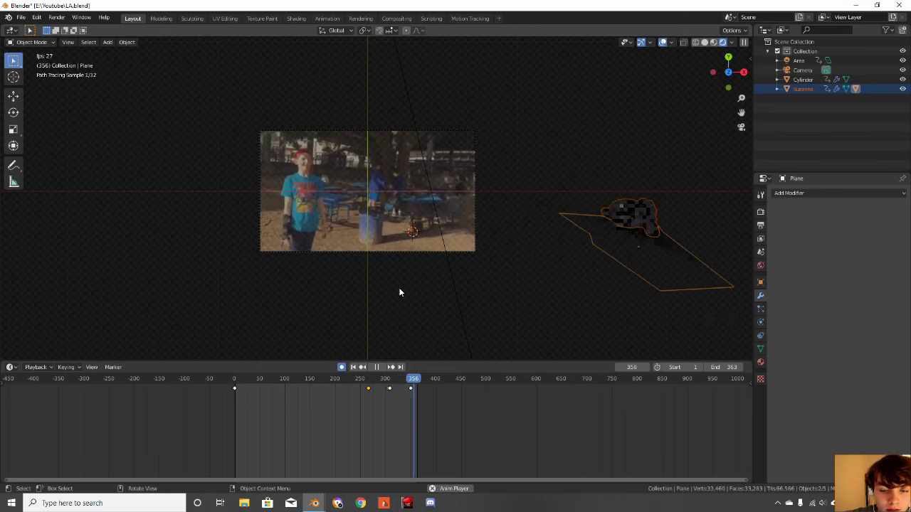
key(space)
Add a Displace modifier to the bolt cylinder with a new texture and Global texture coordinates
click(360, 116)
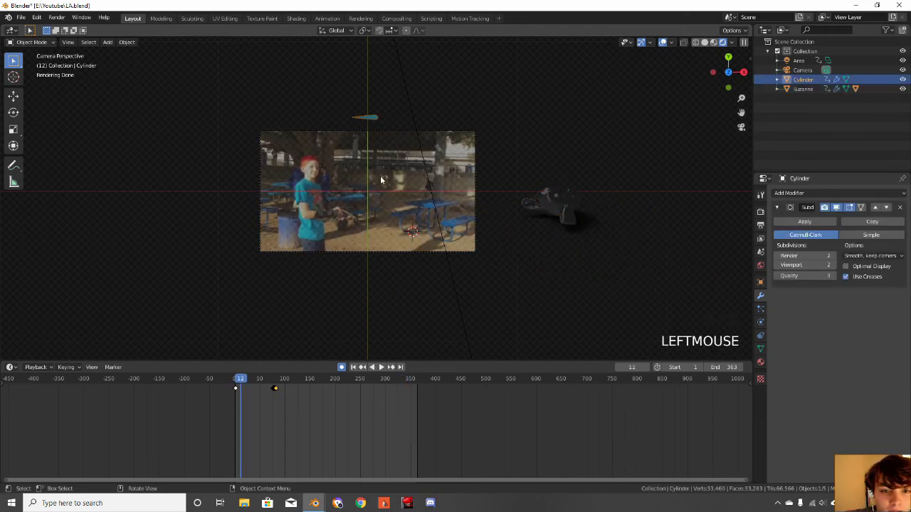
scroll(411, 236, up, 4)
click(861, 193)
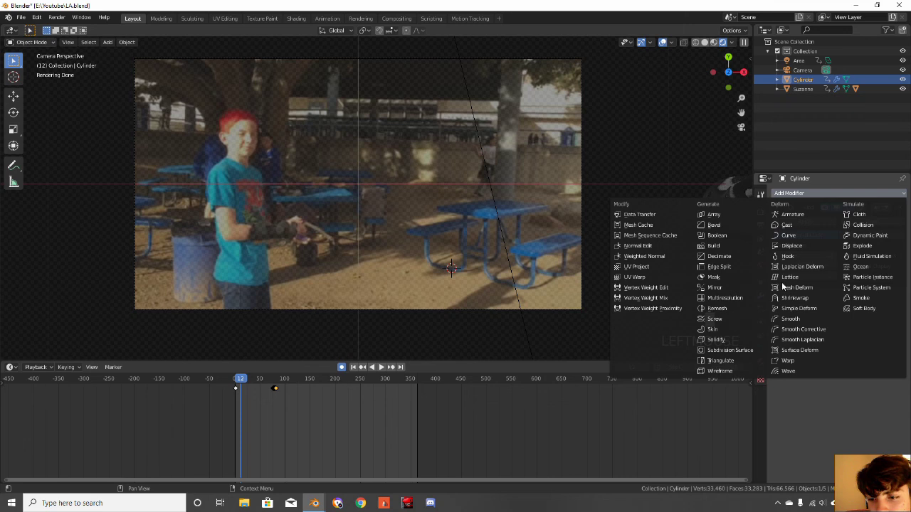
click(792, 247)
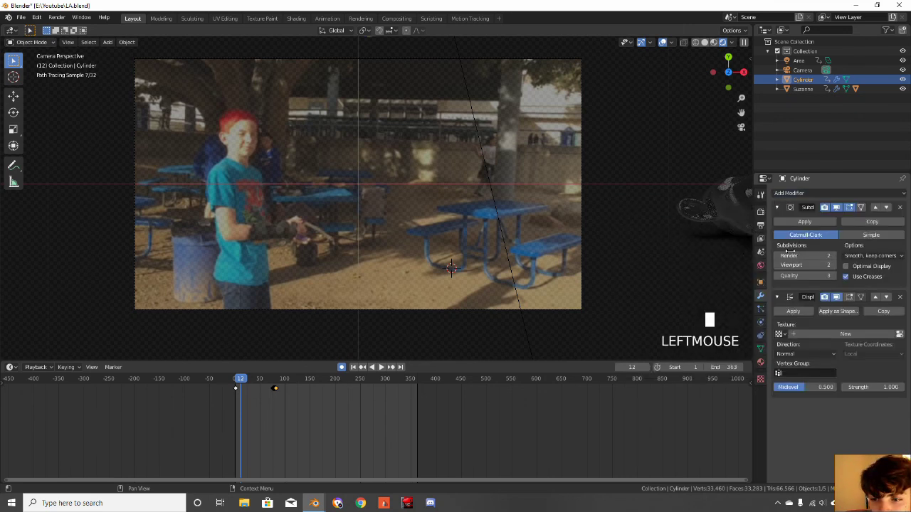
click(827, 334)
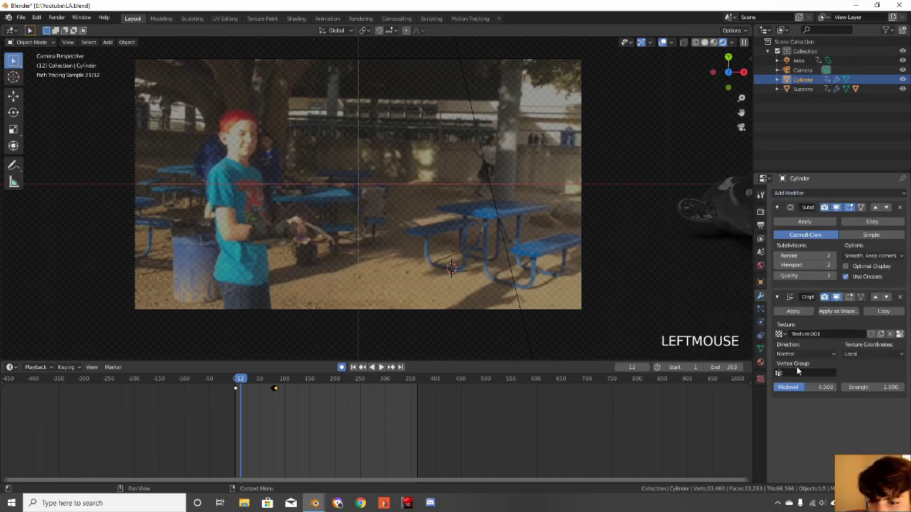
click(852, 354)
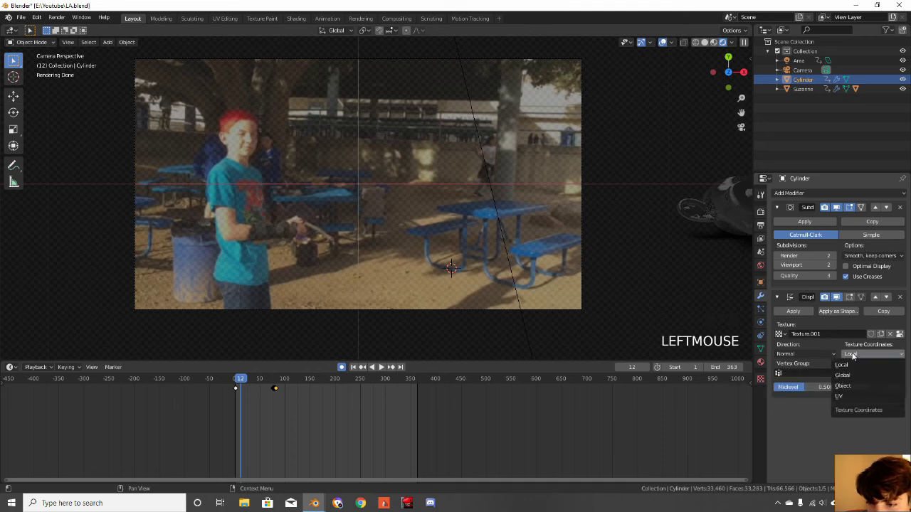
click(843, 375)
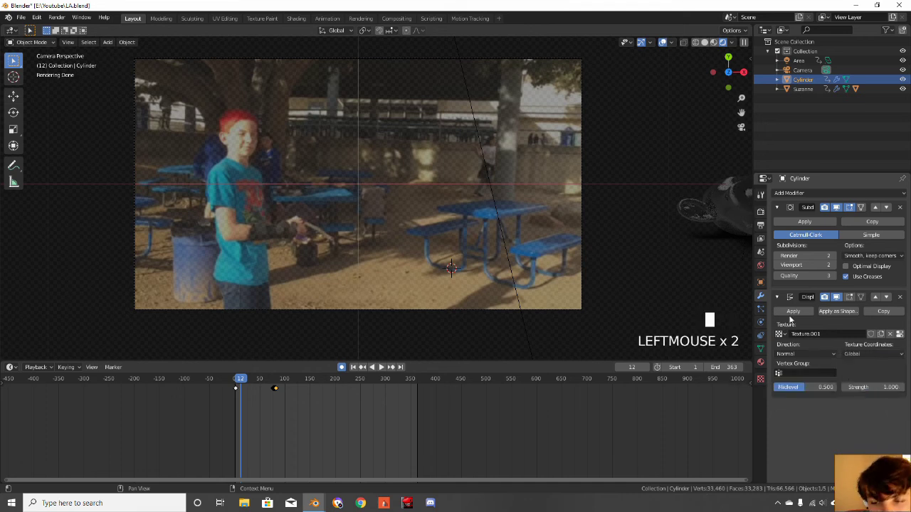
Set the current frame to 78, where the bolt is in front of the prop
scroll(580, 235, down, 4)
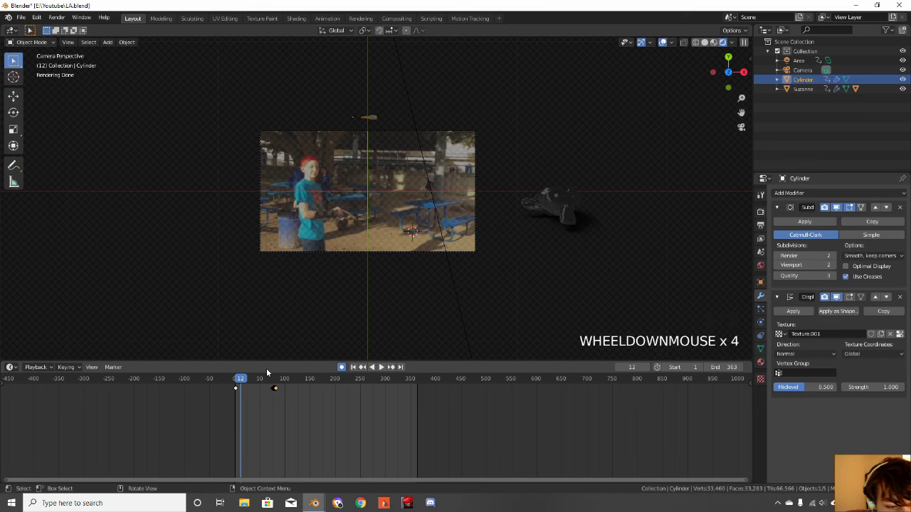
click(244, 380)
drag(244, 380, 275, 379)
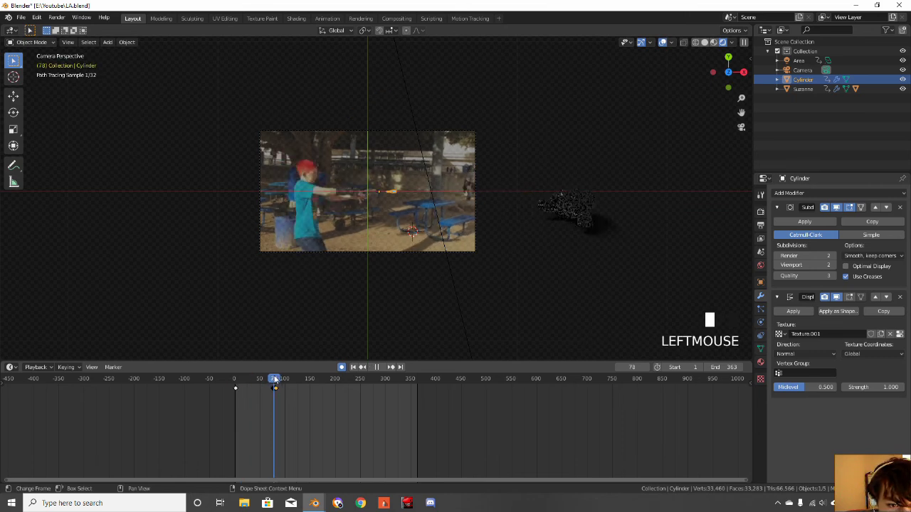
key(Left)
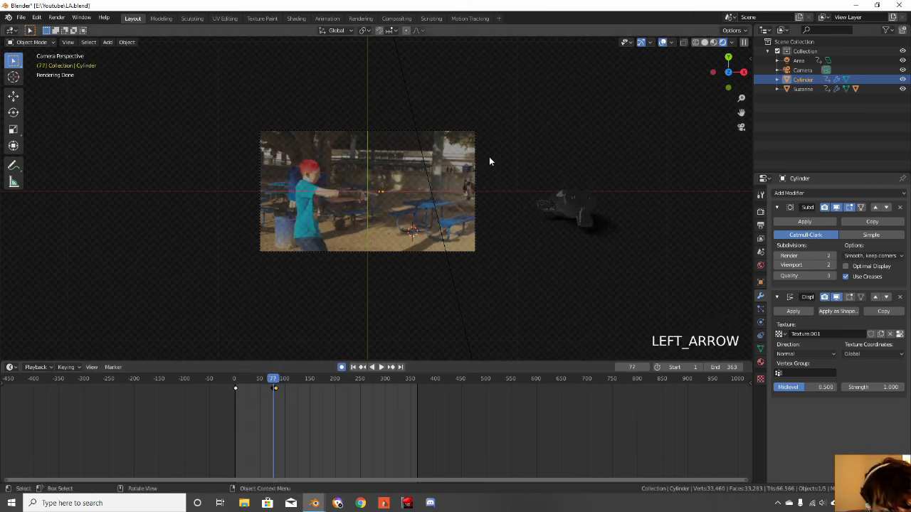
key(Left)
key(Right)
key(Right)
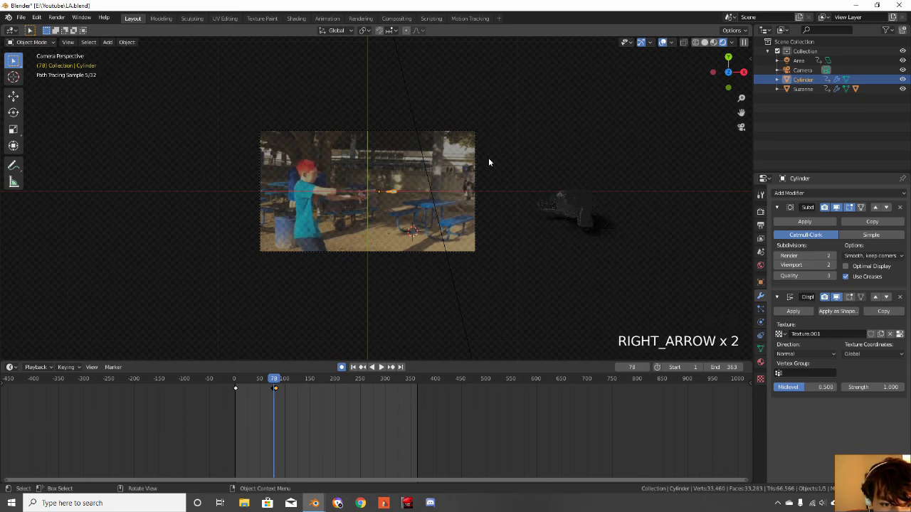
Change the bolt's displacement texture type to Clouds, with the bolt shown close up
scroll(488, 162, up, 4)
scroll(488, 162, up, 6)
shift+middle_drag(504, 168, 235, 277)
click(760, 363)
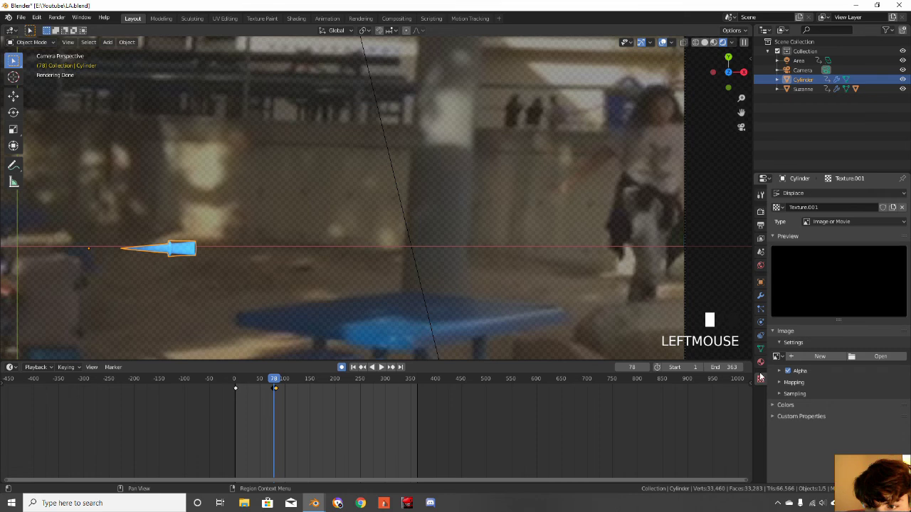
click(832, 221)
click(823, 253)
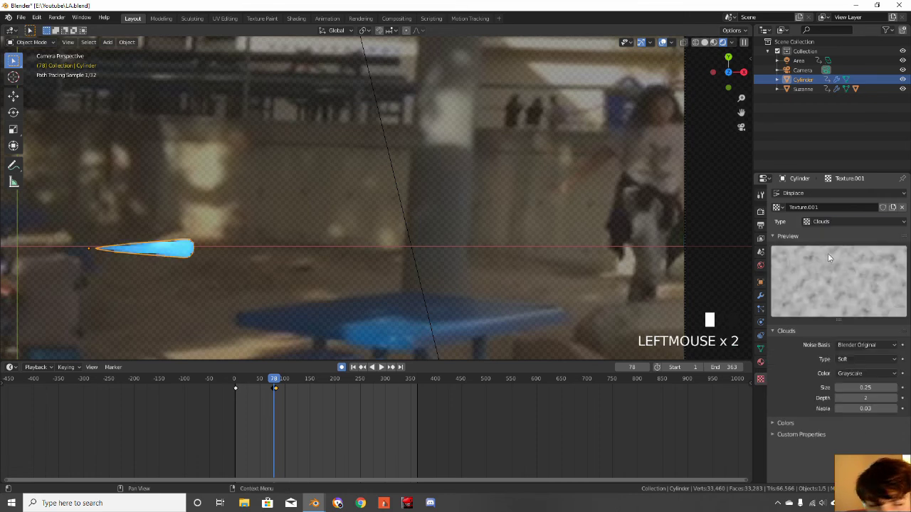
Set the Clouds texture's size to 0.00, depth to 24 and nabla to 0.10
drag(840, 387, 805, 387)
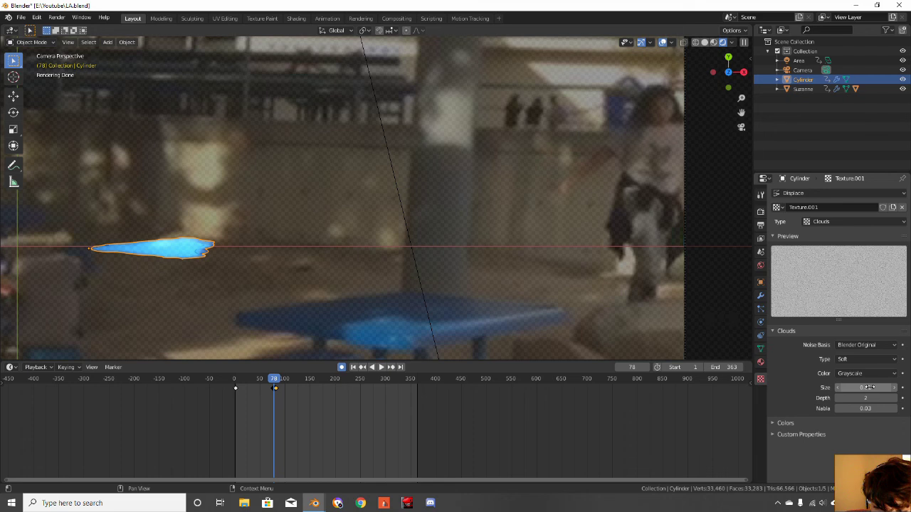
drag(870, 387, 858, 387)
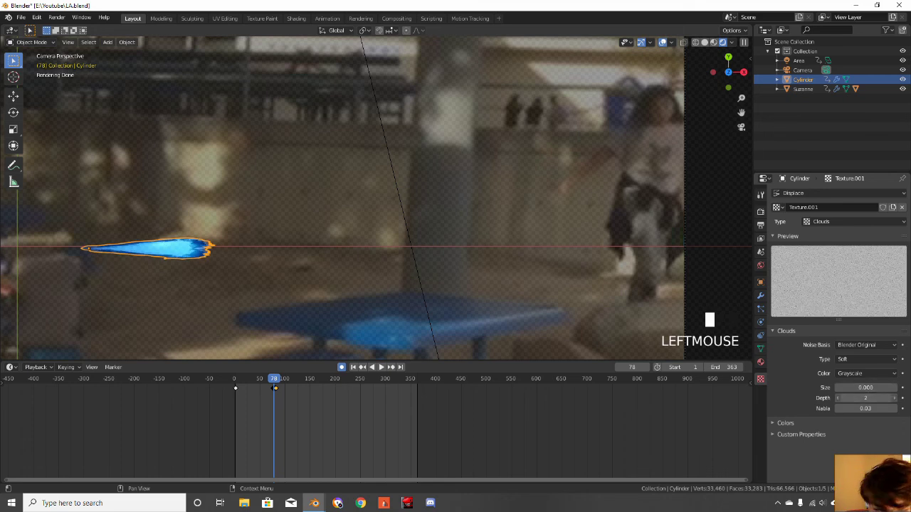
double_click(862, 397)
drag(856, 408, 861, 410)
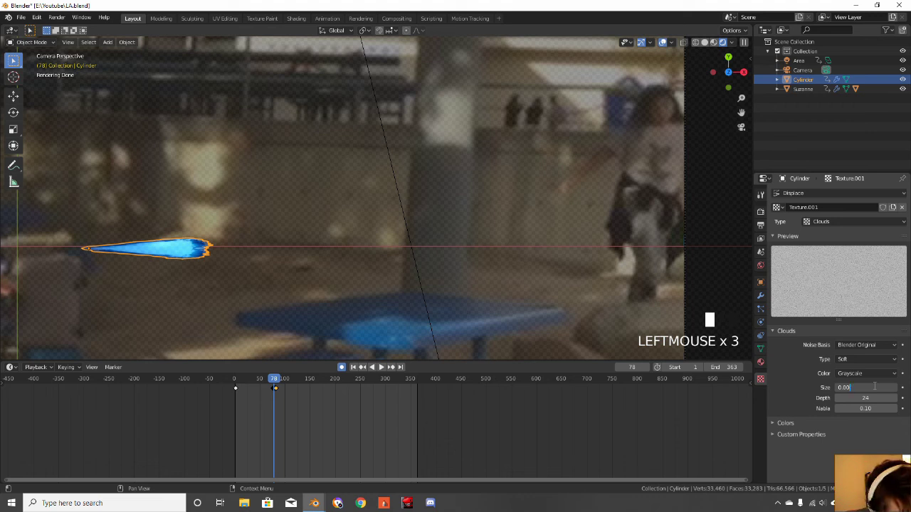
key(BackSpace)
key(Return)
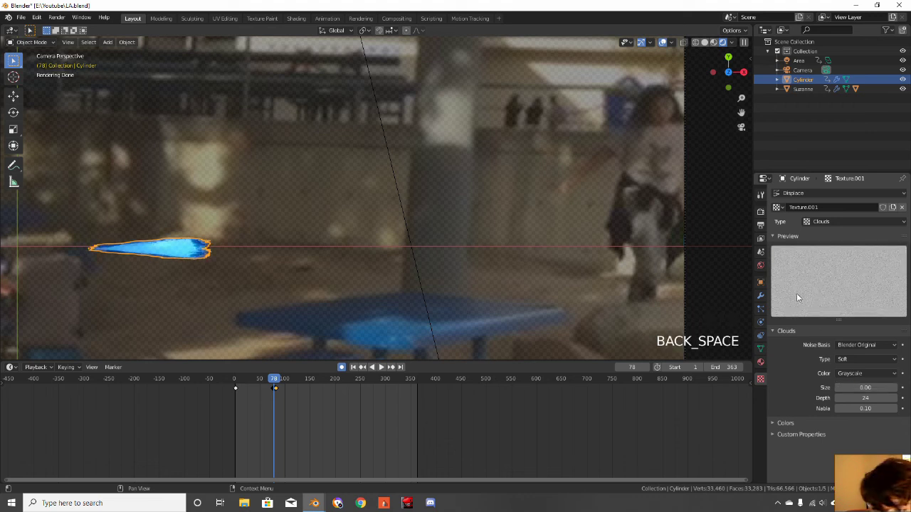
Raise the bolt's Subdivision modifier to 4 levels for both render and viewport
click(762, 296)
click(833, 256)
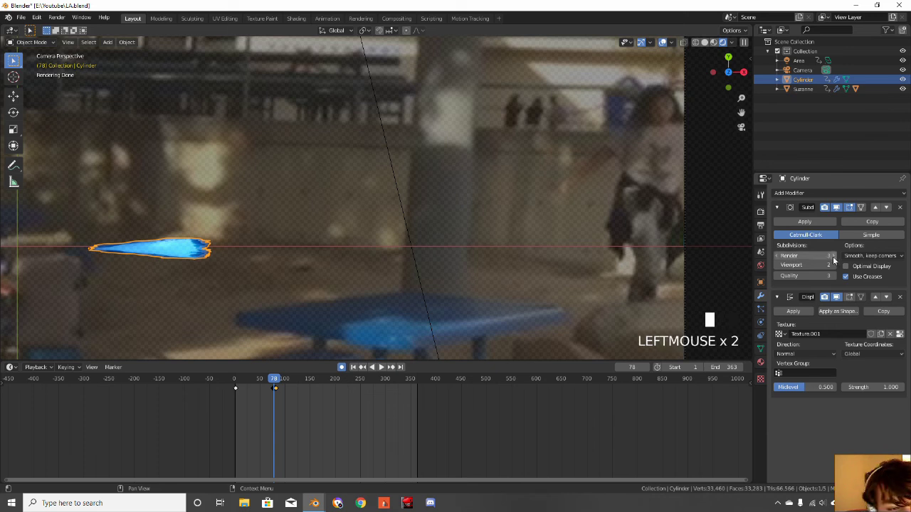
click(833, 264)
click(833, 264)
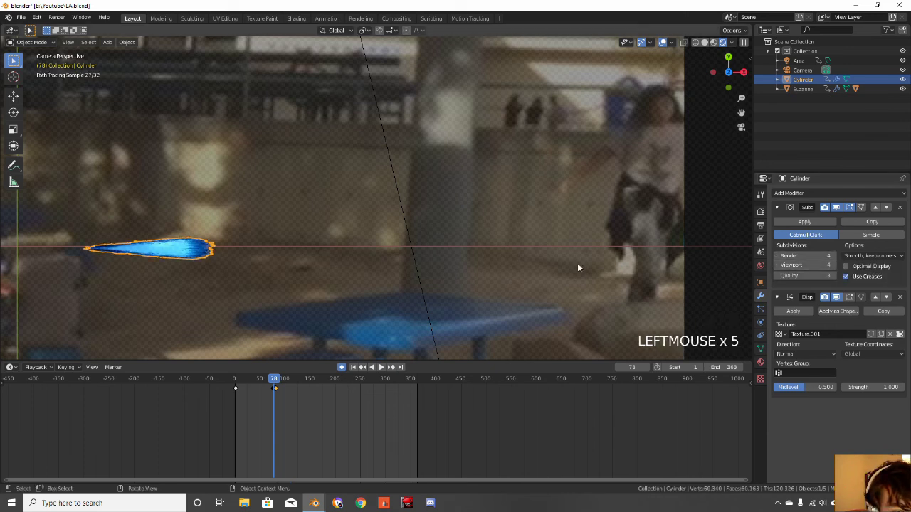
Play the animation from before the shot to check the bolt over the footage, and save the file
scroll(322, 278, down, 8)
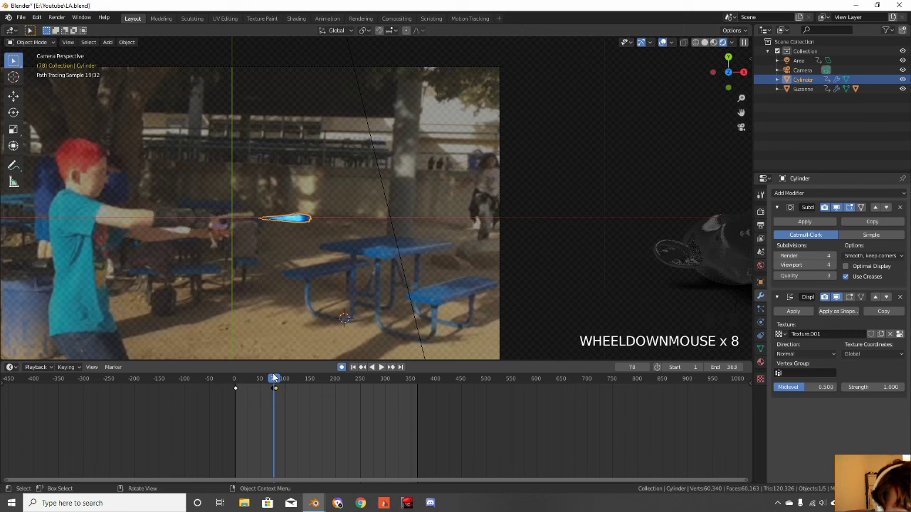
click(254, 384)
drag(254, 384, 244, 384)
key(space)
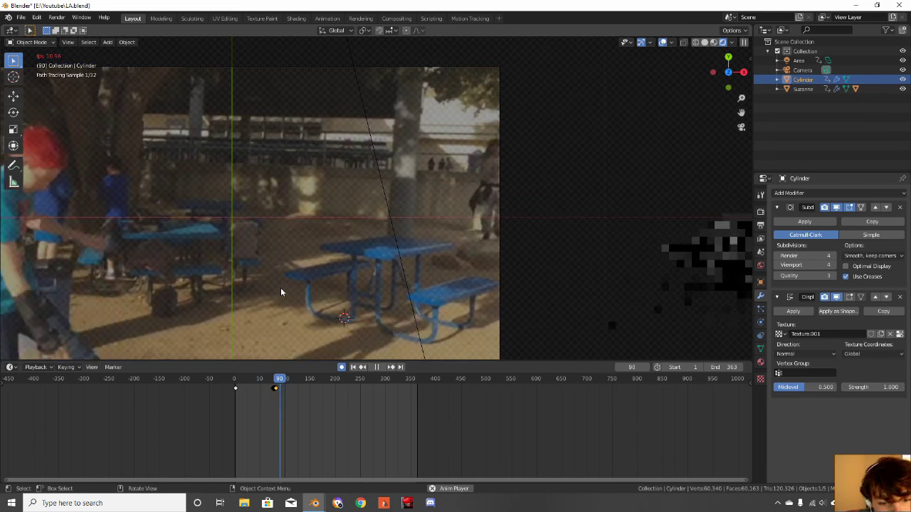
key(space)
scroll(280, 291, down, 2)
key(ctrl+s)
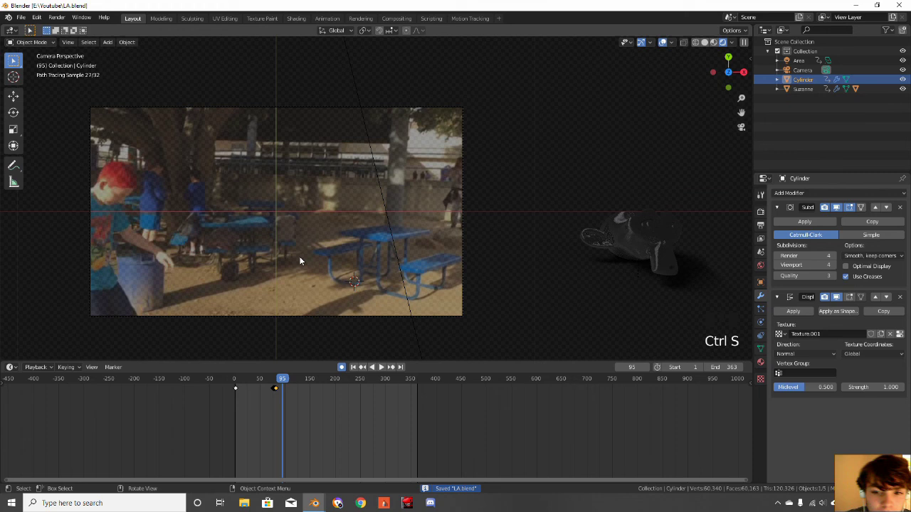
At frame 95, move the area light away from the monkey head to the actor's side of the footage
click(640, 241)
scroll(640, 242, down, 4)
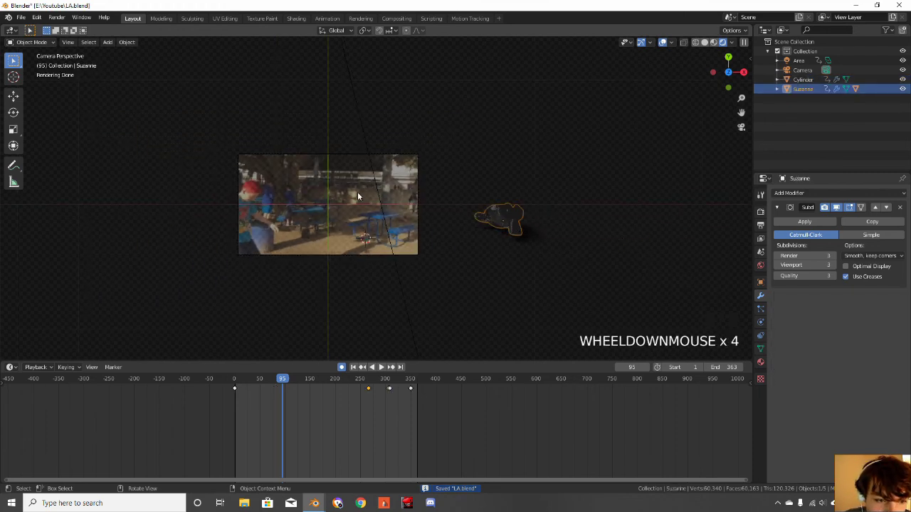
click(504, 212)
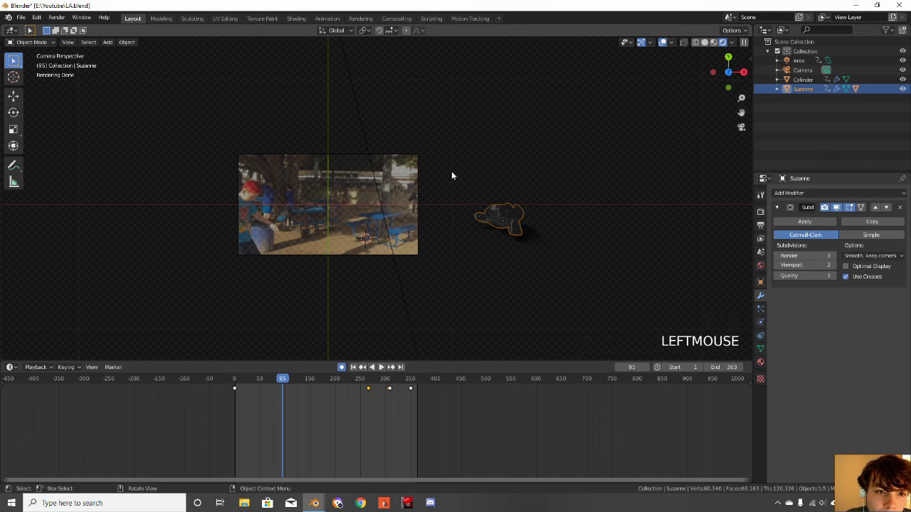
scroll(368, 99, down, 3)
click(342, 60)
scroll(374, 114, up, 5)
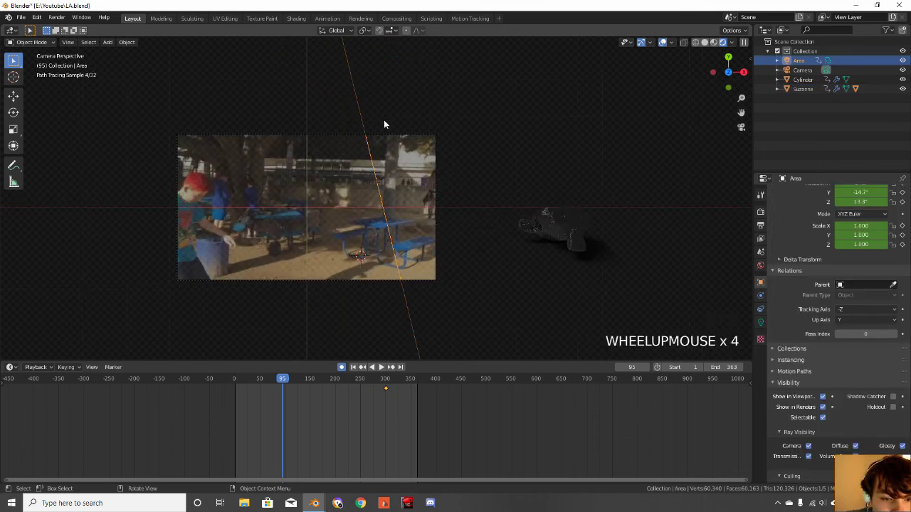
key(g)
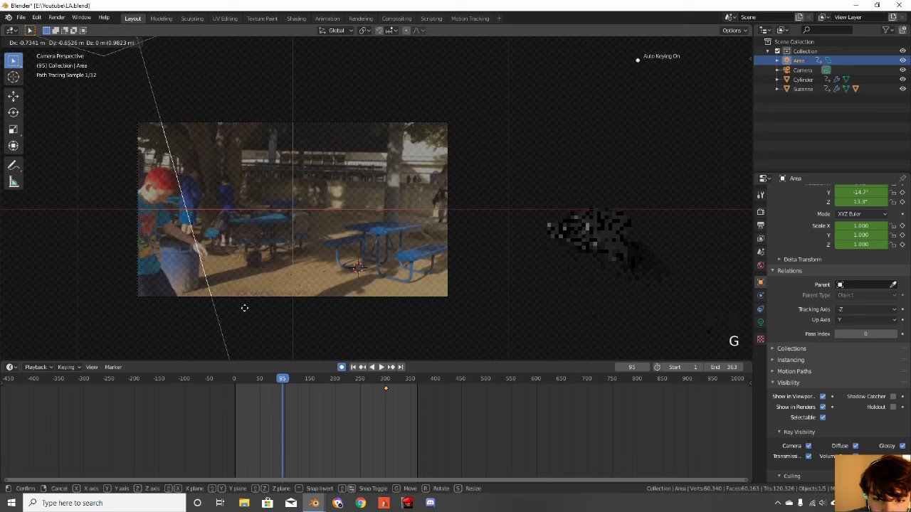
click(349, 261)
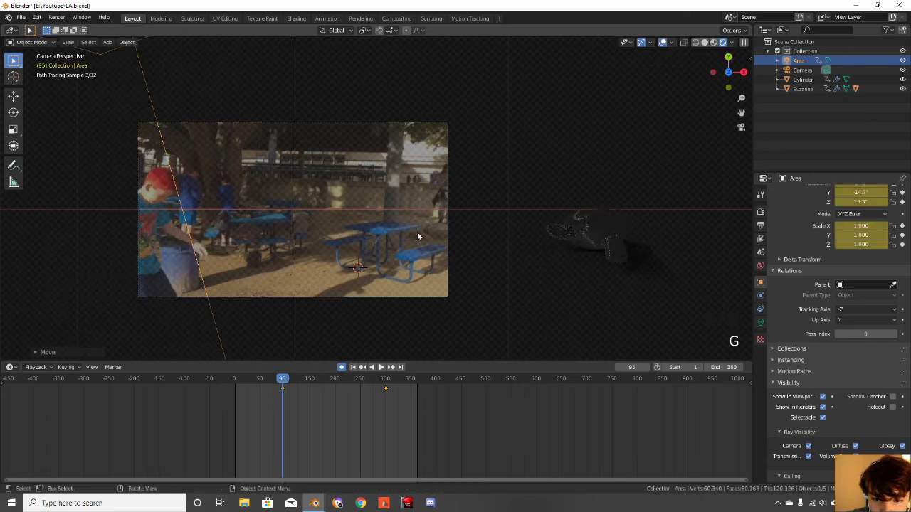
Stretch the shadow plane under the monkey head along the global X axis to about 3 times its width
click(674, 285)
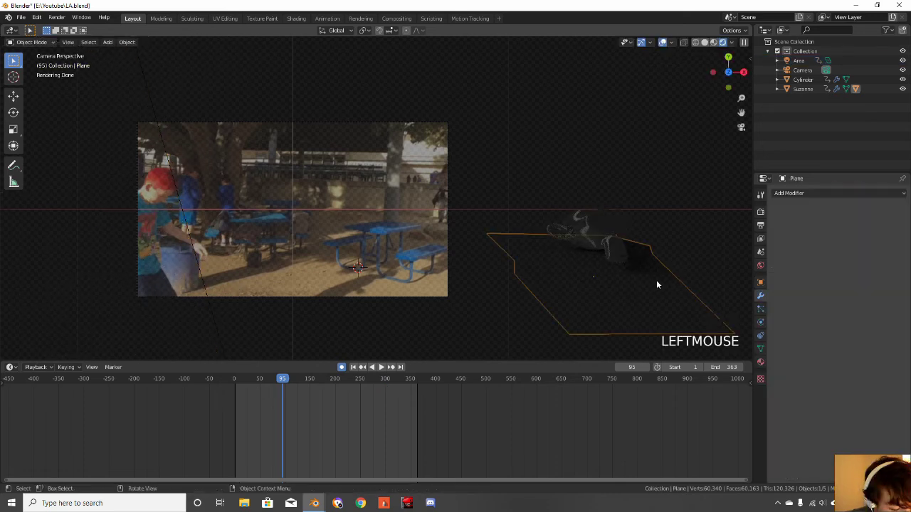
key(s)
key(x)
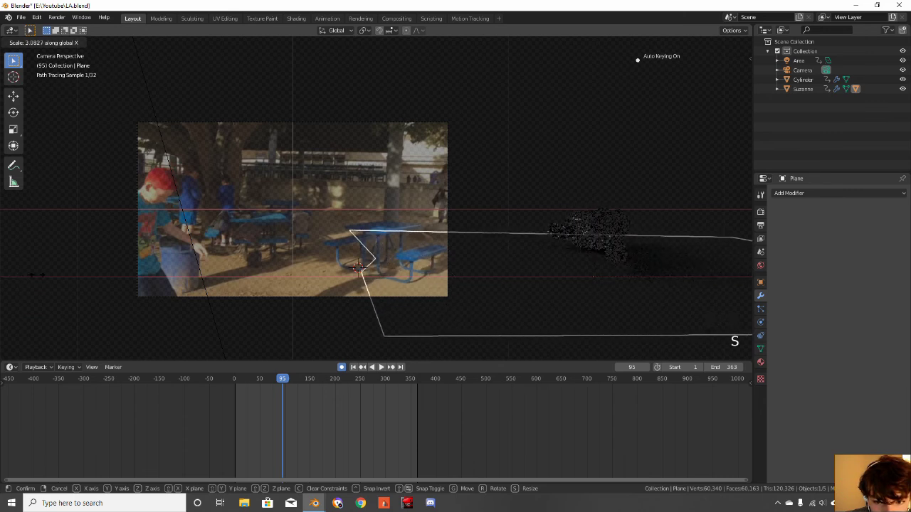
click(61, 270)
scroll(86, 264, down, 3)
scroll(282, 318, down, 2)
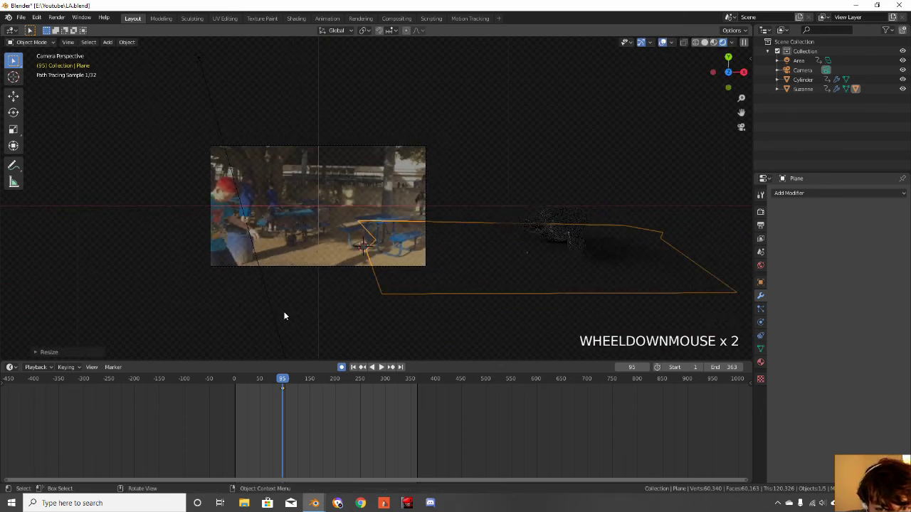
Reposition the area light near the upper edge of the footage and set its power to 7.4 W
click(281, 77)
click(204, 80)
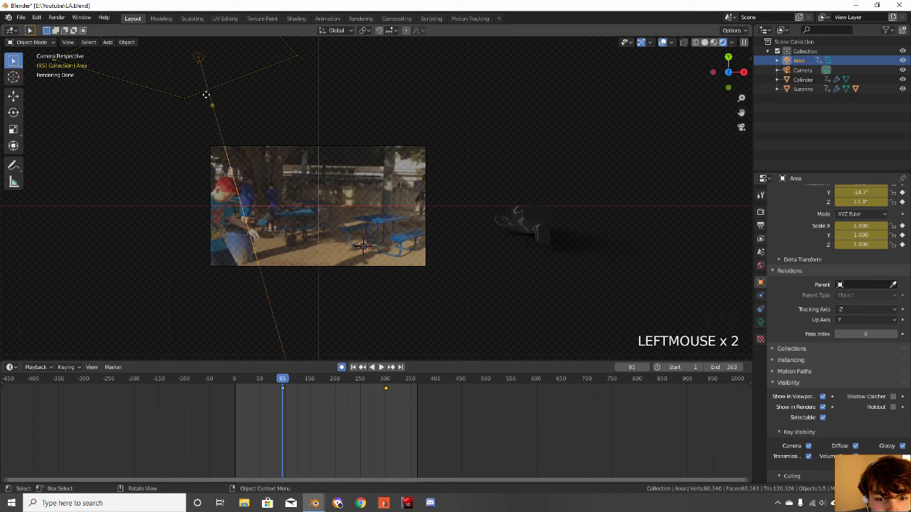
scroll(207, 92, up, 3)
key(g)
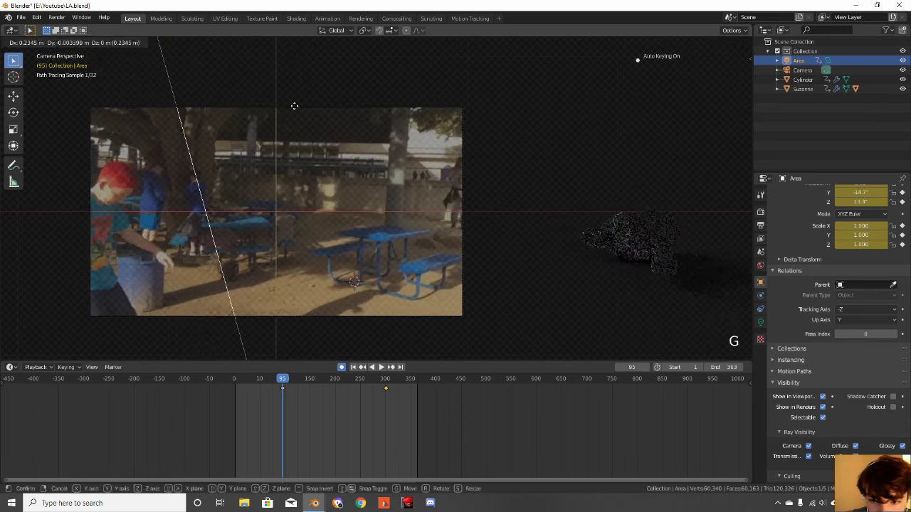
click(384, 255)
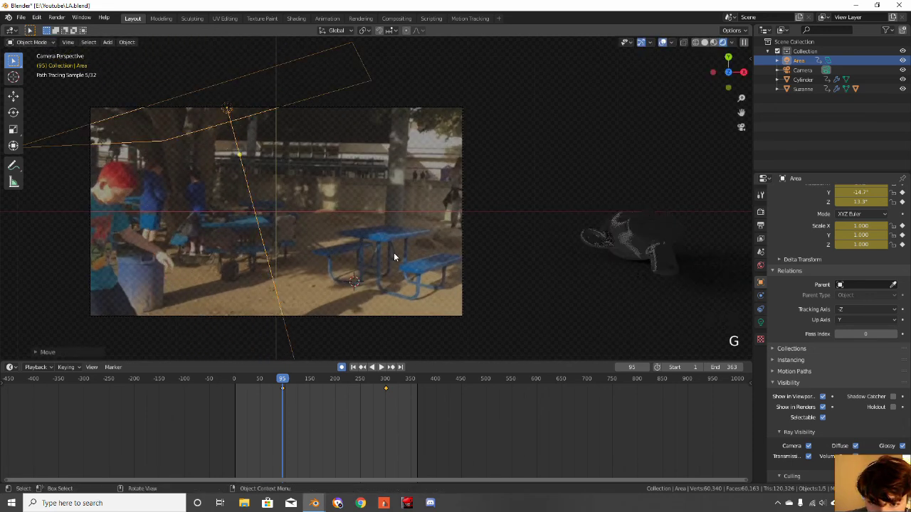
click(761, 322)
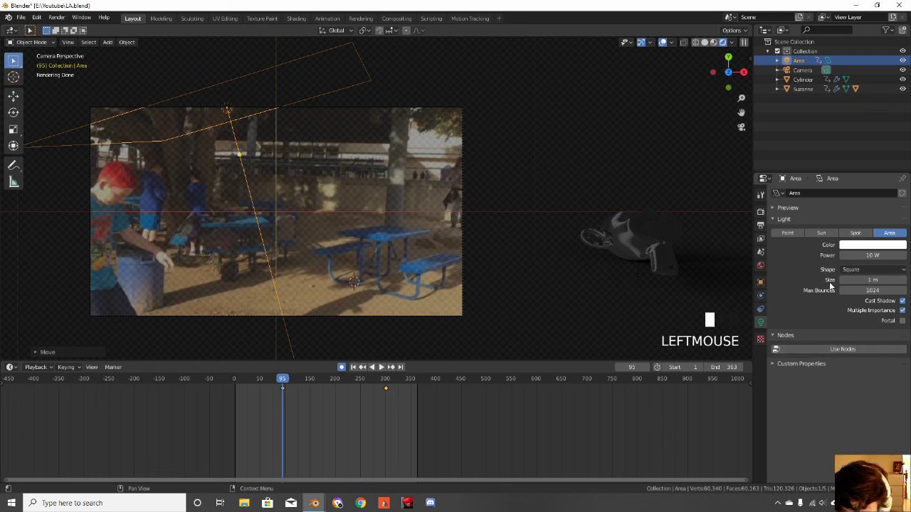
drag(859, 253, 878, 255)
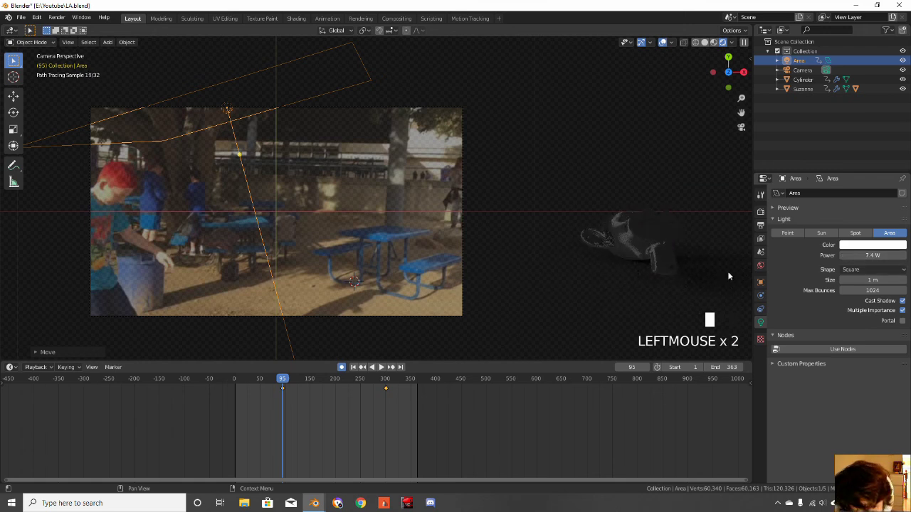
Scale the area light up and rotate it so that it points toward the monkey head
key(s)
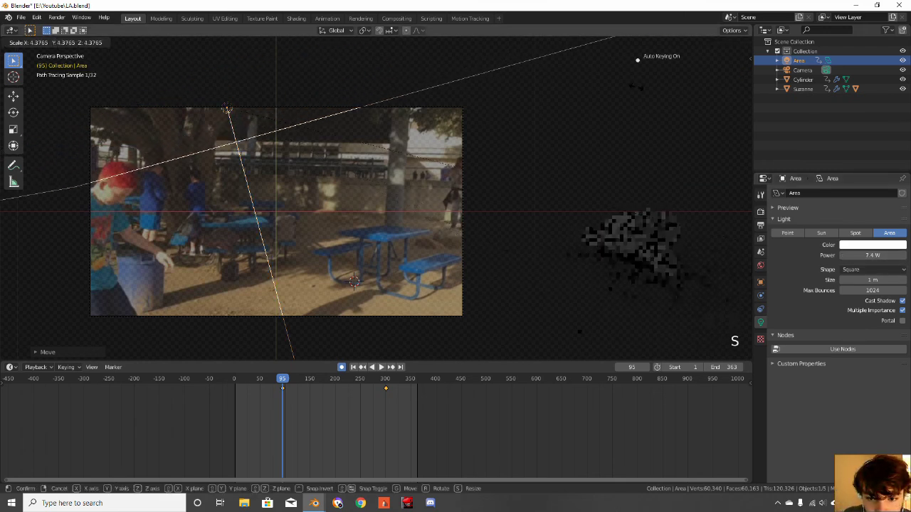
click(505, 290)
scroll(504, 289, down, 4)
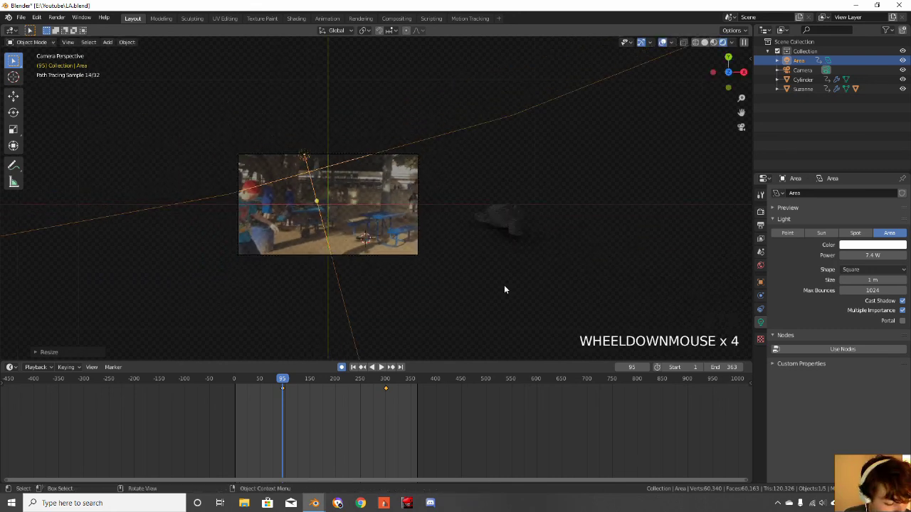
key(r)
click(491, 165)
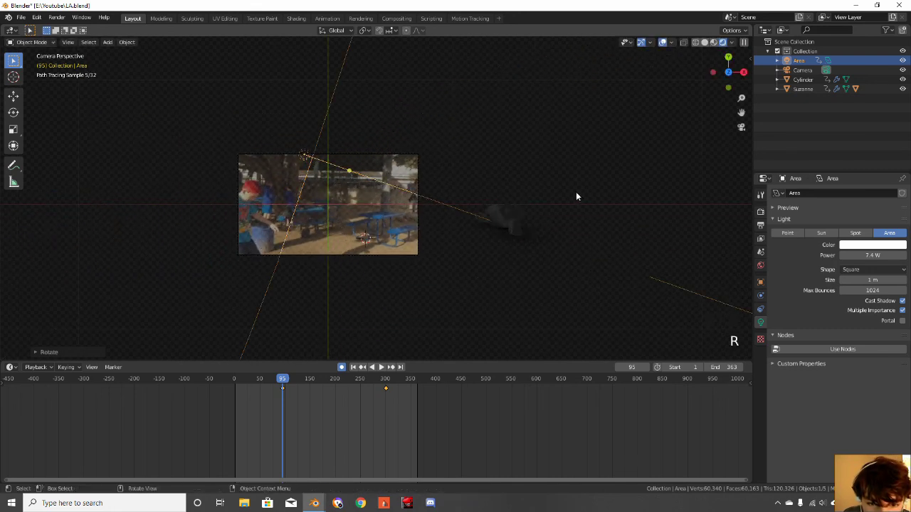
scroll(579, 194, up, 4)
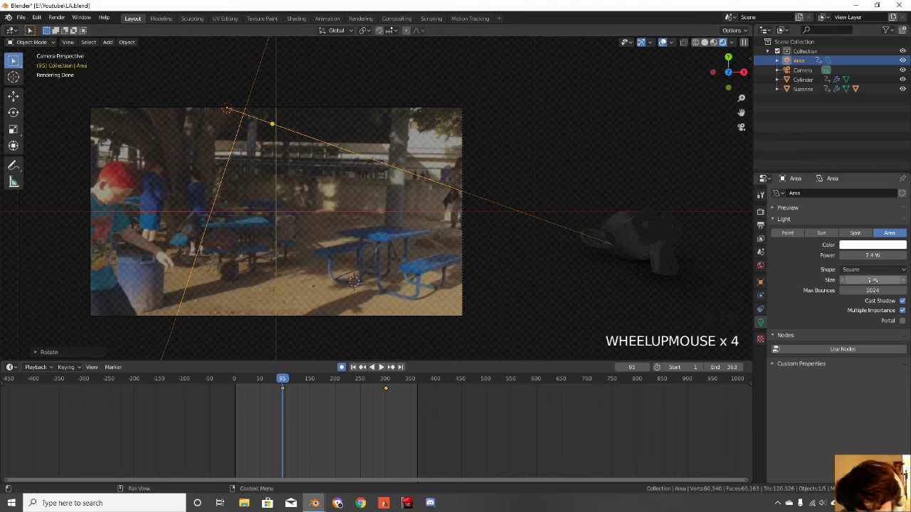
Set the area light's size to 1.22 m and its power to 331.4 W
mouse_move(872, 280)
mouse_down()
mouse_move(883, 281)
mouse_move(873, 280)
mouse_move(882, 256)
mouse_up()
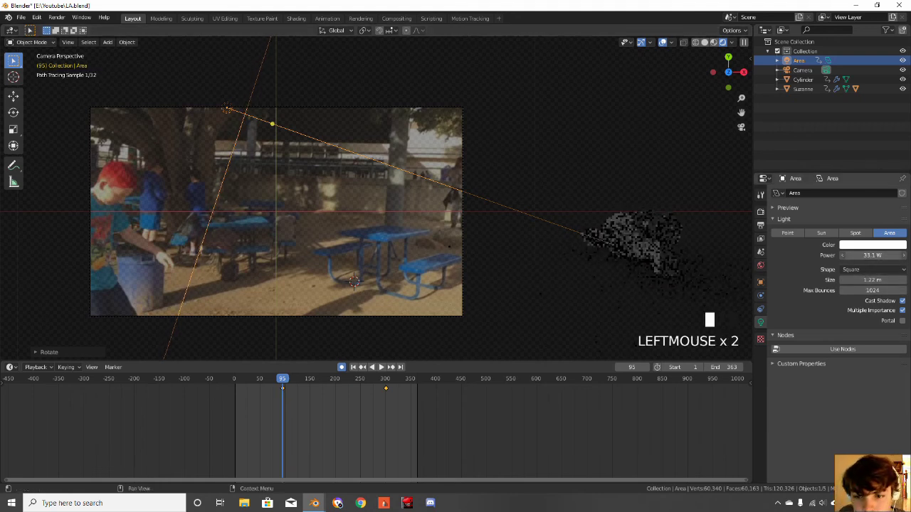
drag(863, 254, 889, 254)
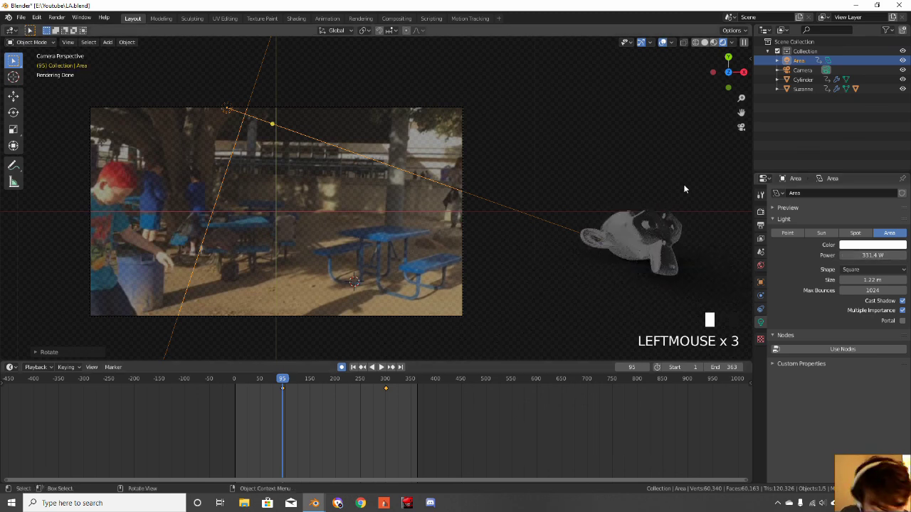
Move the area light up above the footage and save the file
key(g)
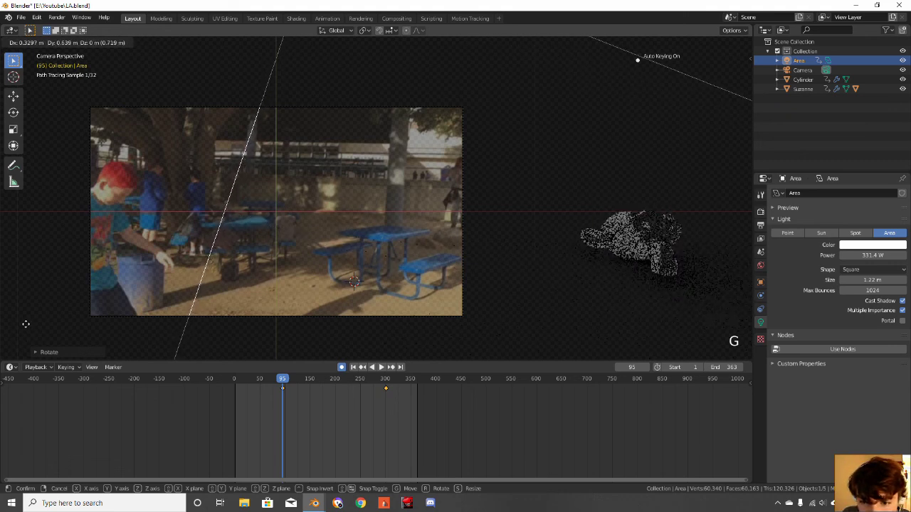
click(591, 234)
scroll(591, 234, down, 6)
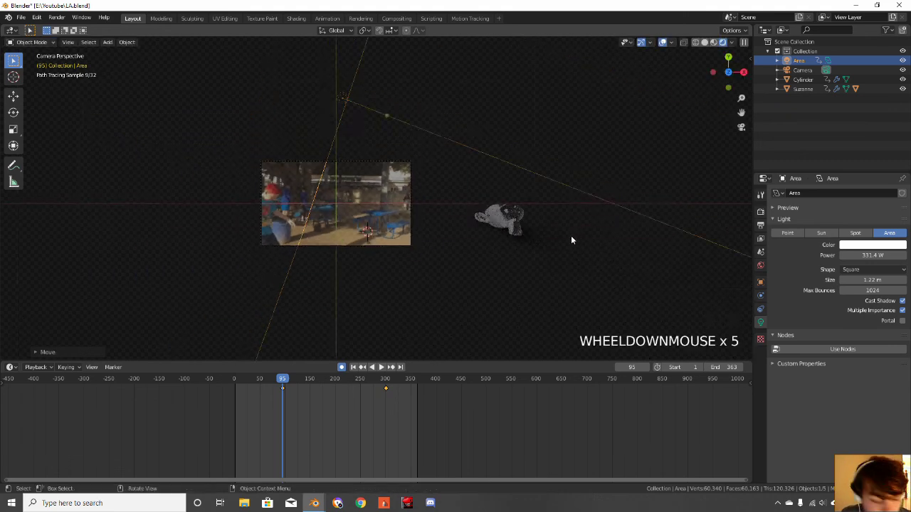
key(ctrl+s)
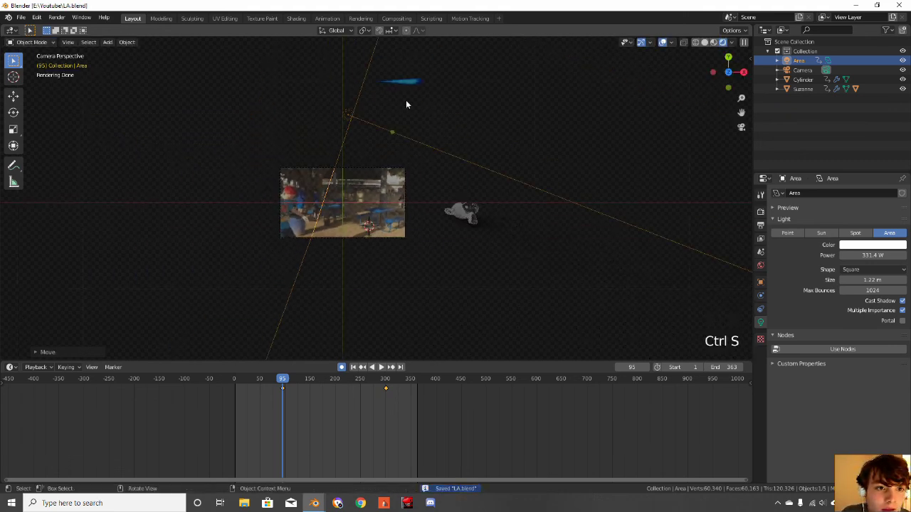
In the compositor, relink the Alpha Over output to the Viewer node's image input to refresh the backdrop
click(396, 19)
scroll(344, 264, down, 4)
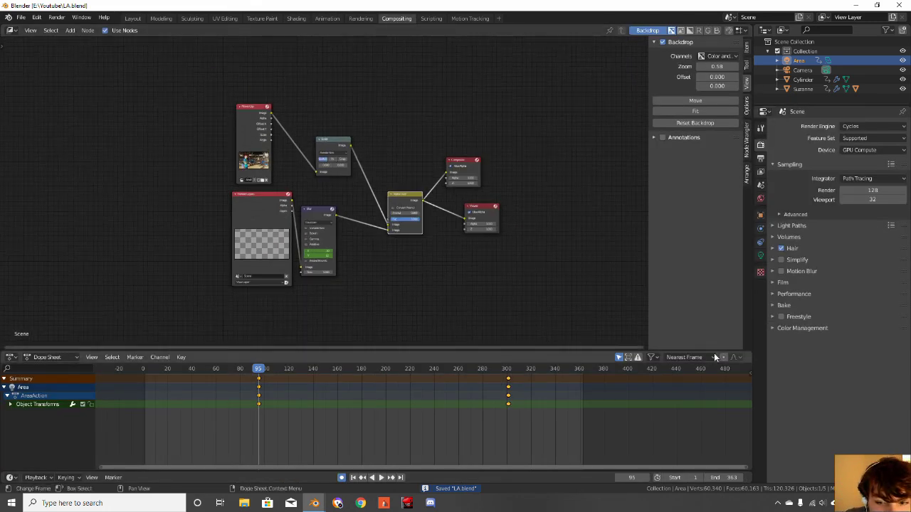
right_click(360, 294)
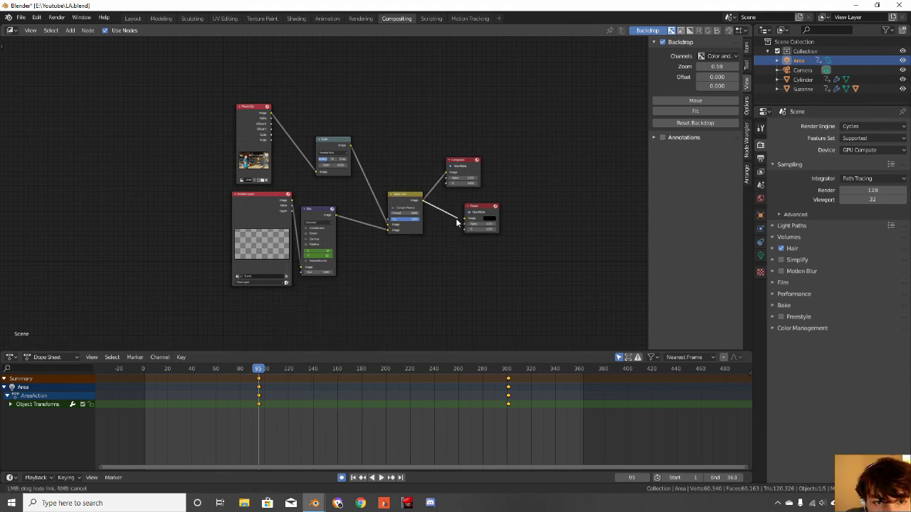
drag(466, 222, 466, 220)
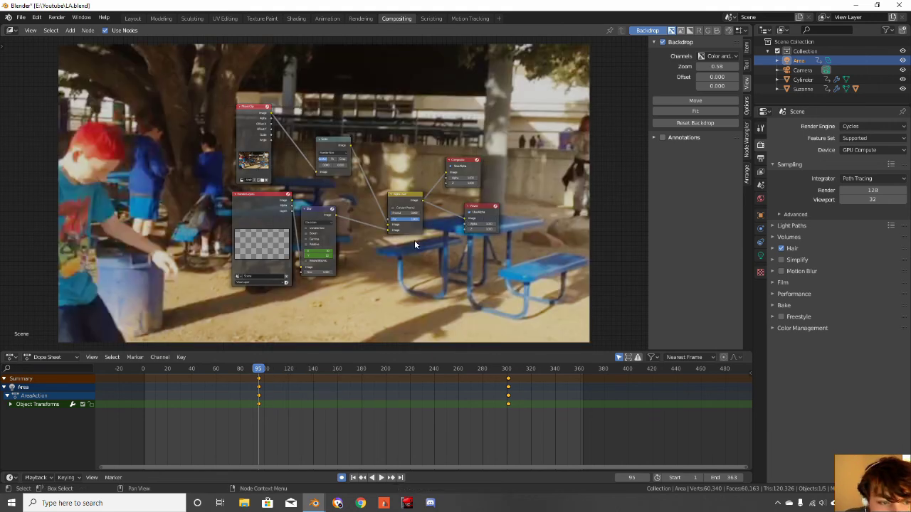
middle_drag(414, 245, 399, 237)
Play the composite briefly, and step back frame by frame to frame 70 to check the shot
key(space)
drag(279, 368, 245, 371)
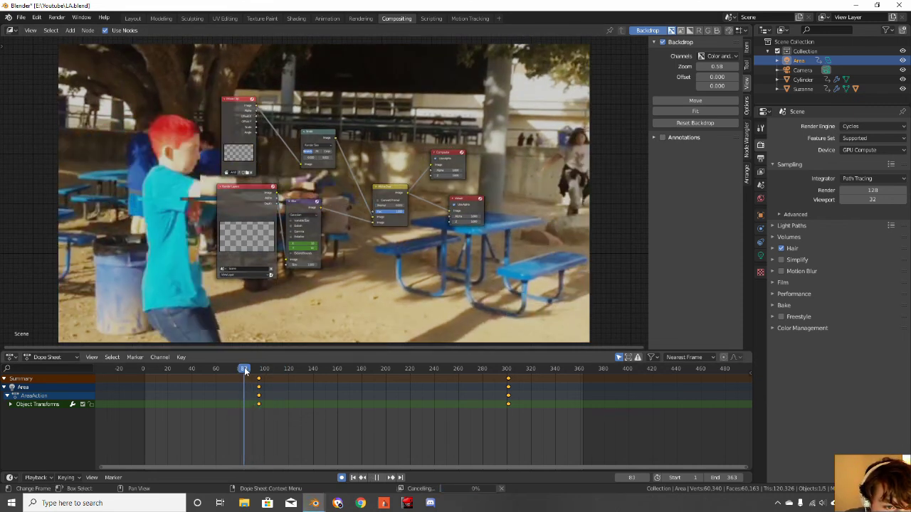
key(space)
key(Left)
key(Left)
key(Left)
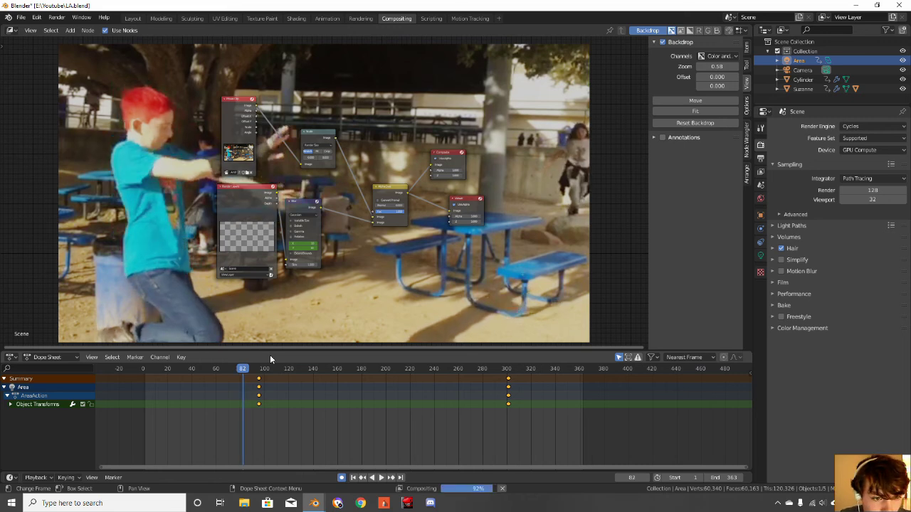
key(Left)
key(Left)
key(Left)
key(Left)
key(Left)
key(Left)
key(Left)
key(Left)
key(Left)
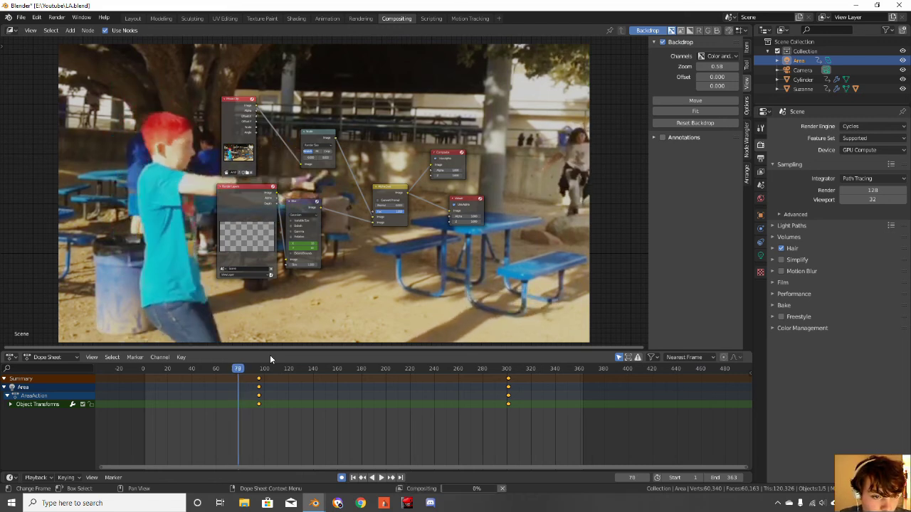
key(Left)
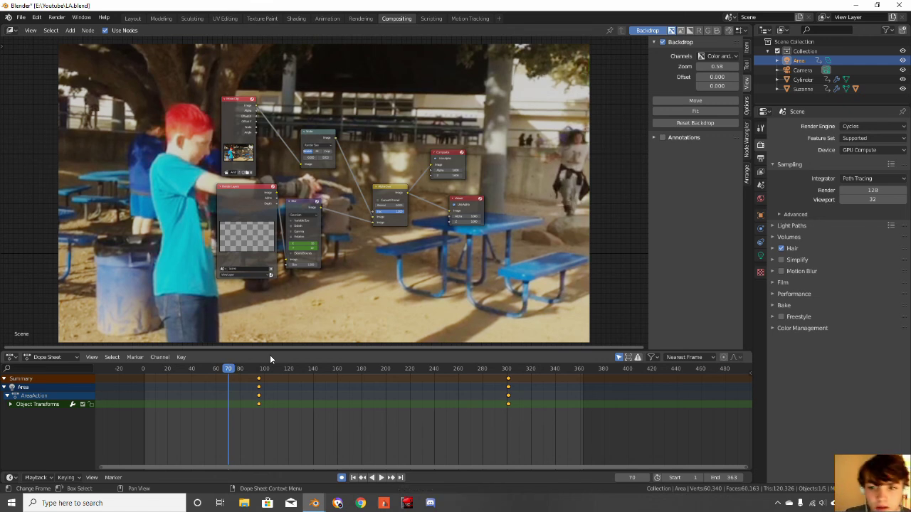
Open the render output path for editing in the scene's output settings
click(760, 160)
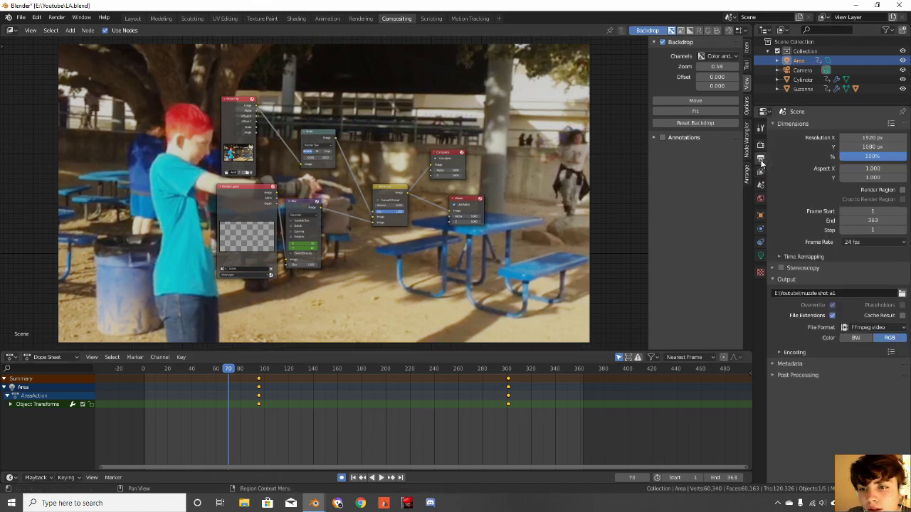
click(845, 294)
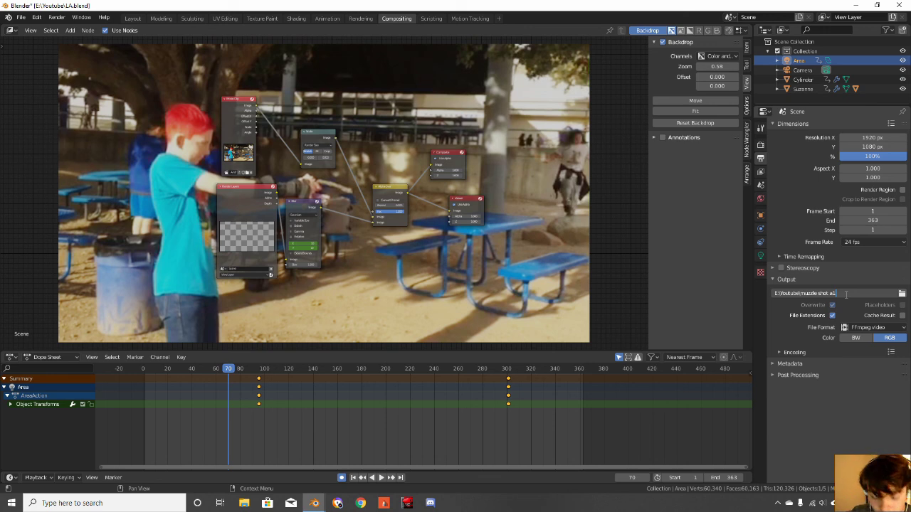